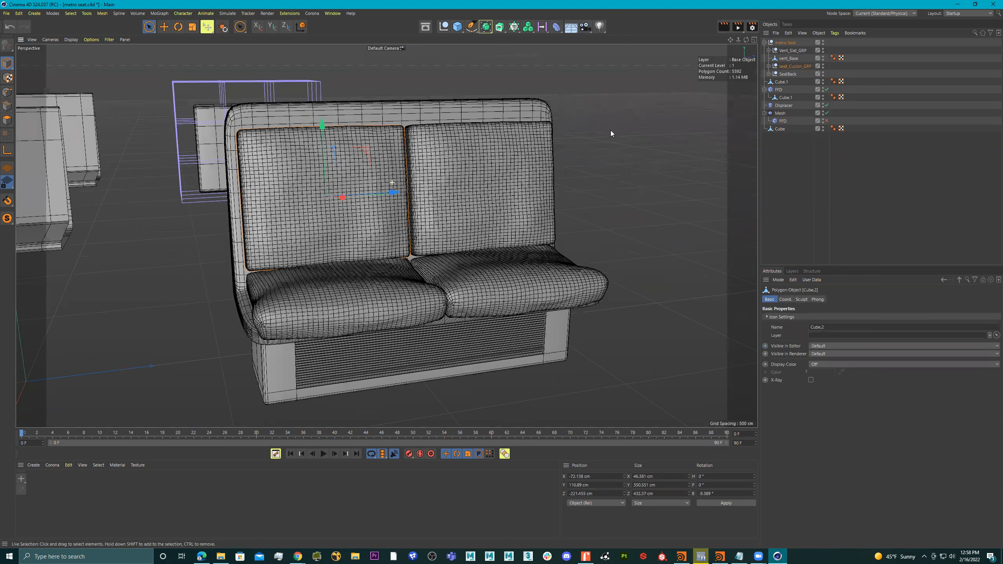
Step: Expand seat_Cusion_GRP and inspect its individual cushion meshes one by one
left_click(768, 66)
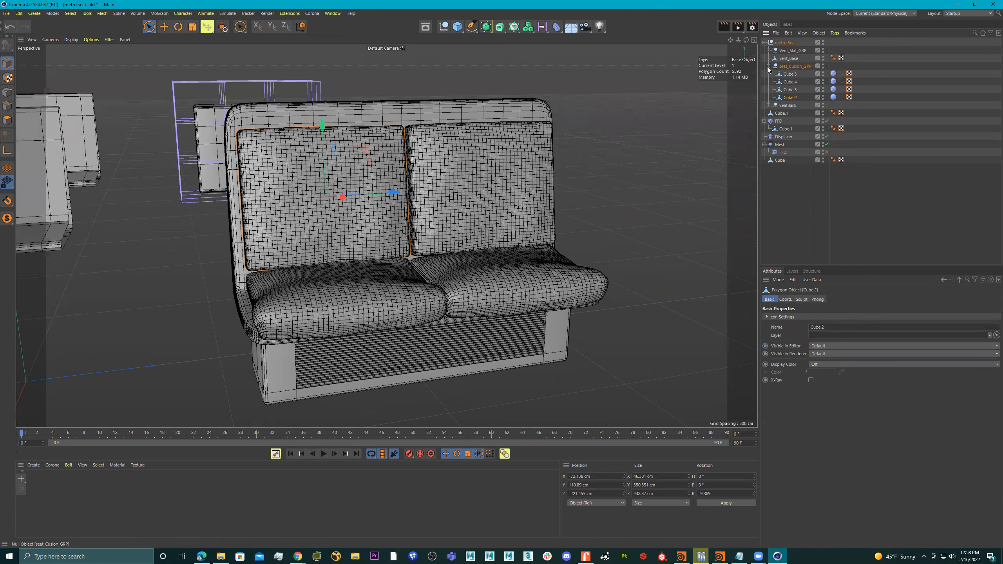
left_click(790, 90)
left_click(793, 82)
left_click(790, 74)
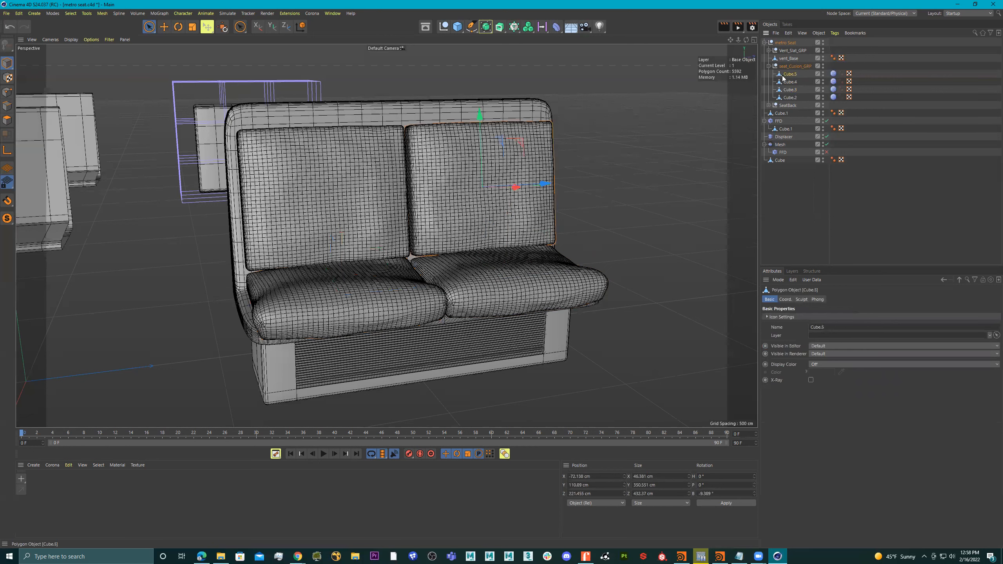
left_click_drag(485, 147, 471, 162, "alt")
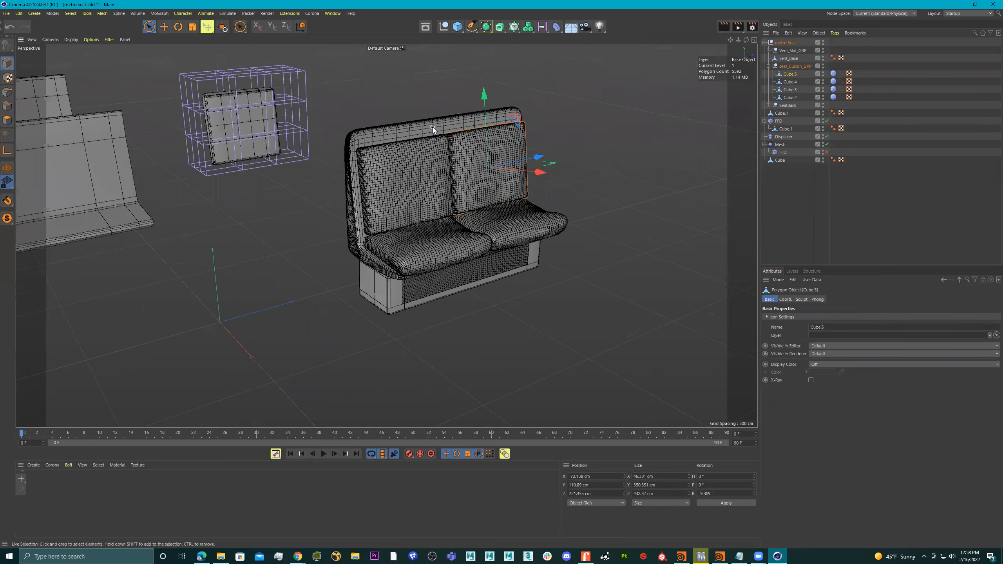
Step: Inspect the seat back, the vent_Base and the vent slats by selecting each part of the metro seat
left_click(432, 127)
left_click_drag(393, 141, 371, 188, "alt")
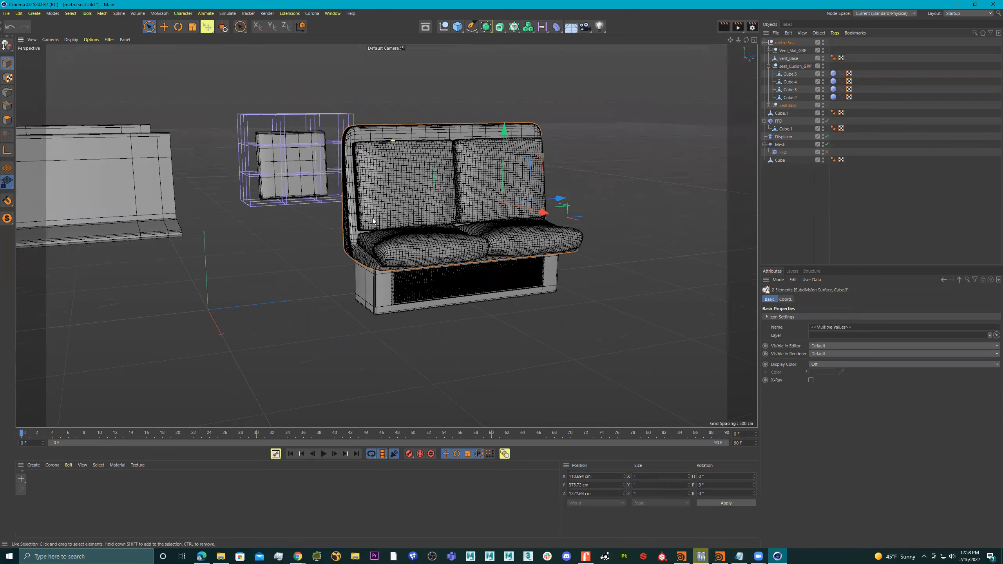
left_click(382, 292)
scroll(435, 280, "up", 5)
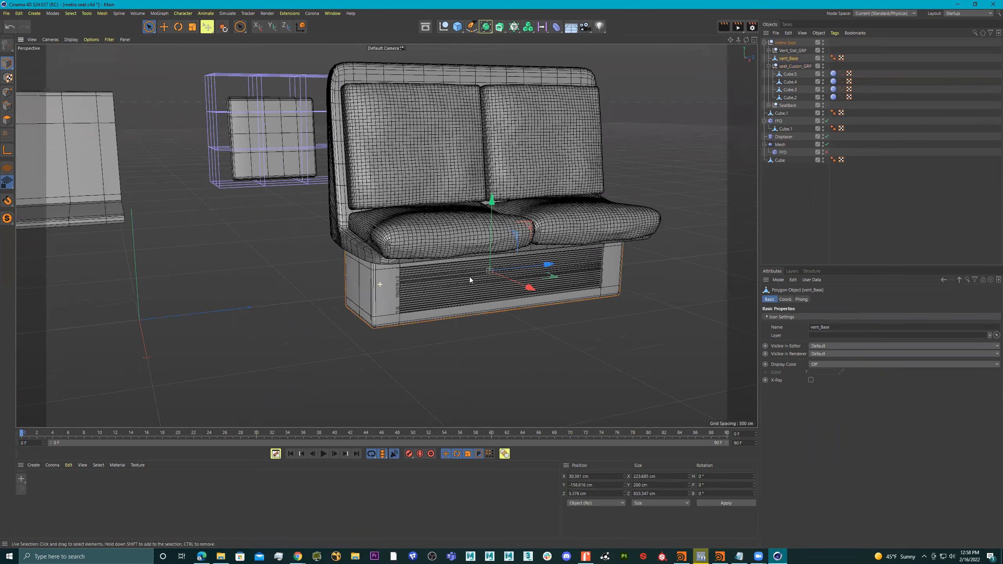
left_click_drag(455, 263, 499, 300, "alt")
left_click(466, 276, "shift")
Step: Examine the whole metro seat model from several angles and distances
scroll(499, 260, "down", 5)
middle_click_drag(499, 197, 439, 226, "alt")
scroll(493, 226, "up", 3)
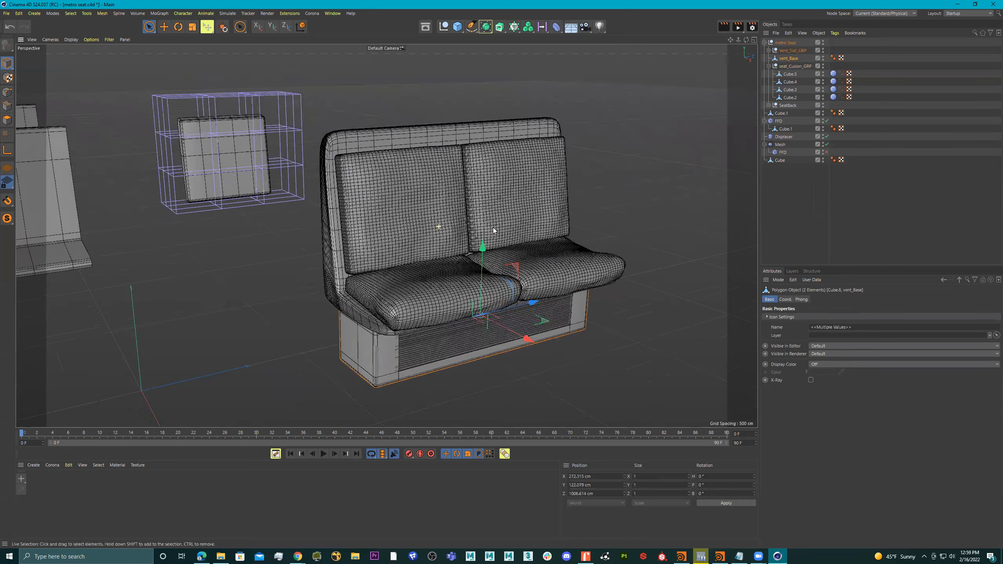
scroll(491, 226, "down", 5)
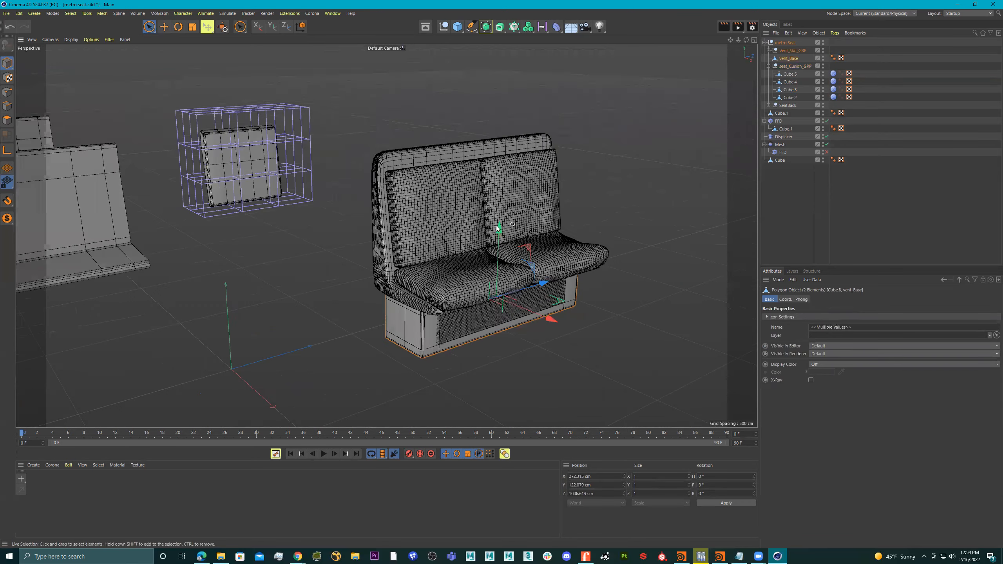
left_click_drag(496, 215, 520, 228, "alt")
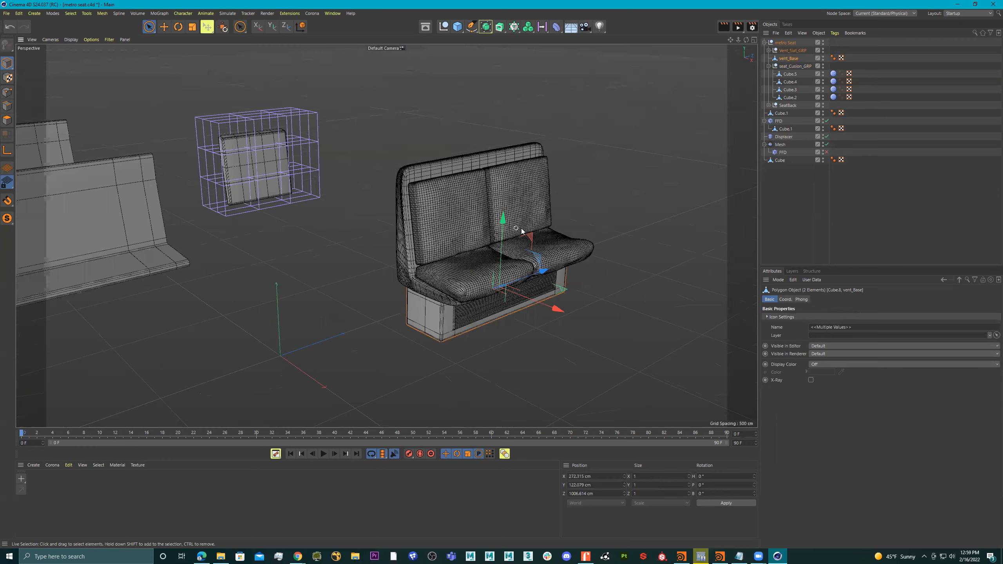
middle_click_drag(521, 228, 489, 225, "alt")
mouse_move(489, 225)
left_mouse_down("alt")
mouse_move(479, 226)
mouse_move(489, 229)
left_mouse_up("alt")
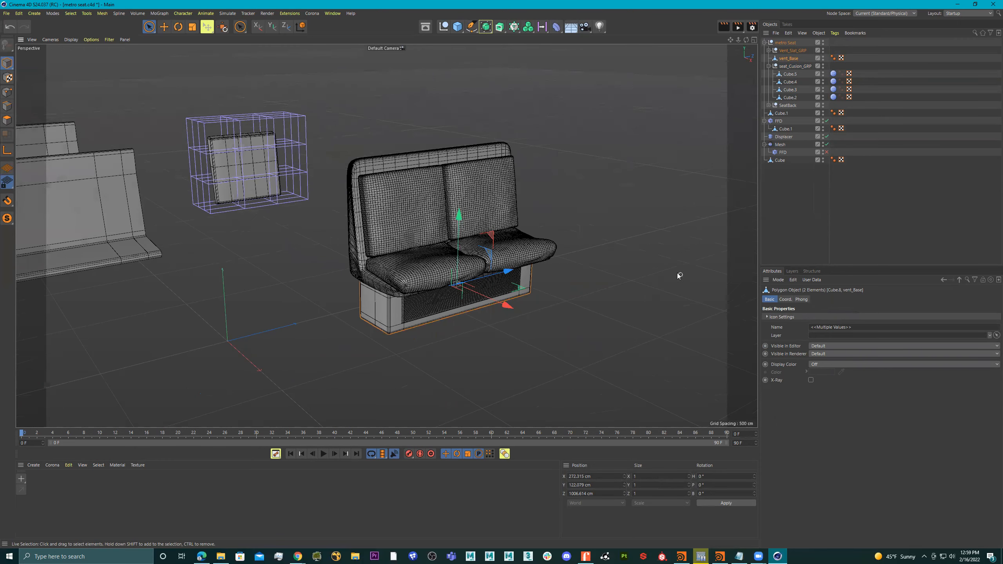
left_click_drag(514, 239, 486, 226, "alt")
scroll(485, 227, "up", 2)
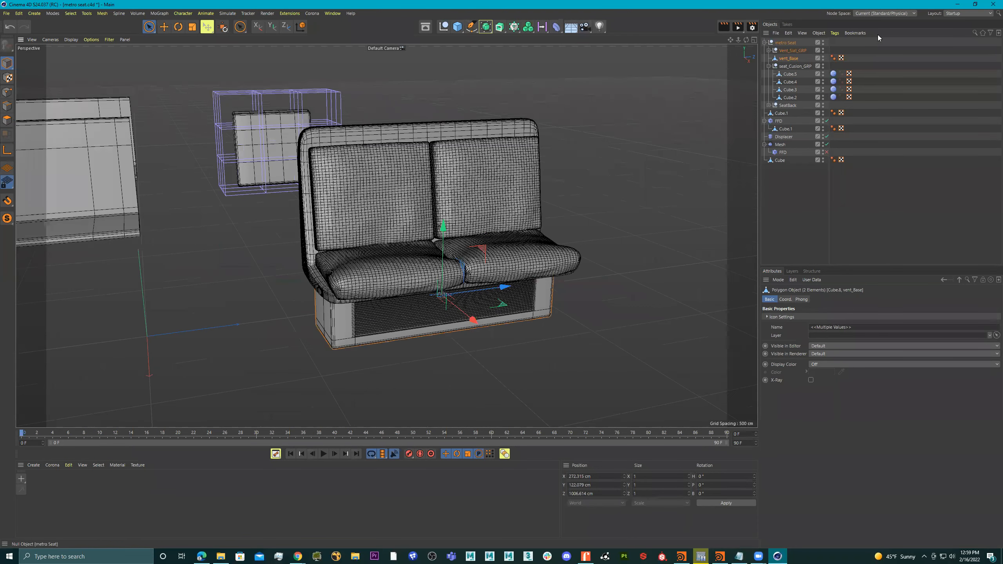
Step: Switch to the BP - UV Edit layout and inspect the seat back's UVs alongside the model
left_click(969, 13)
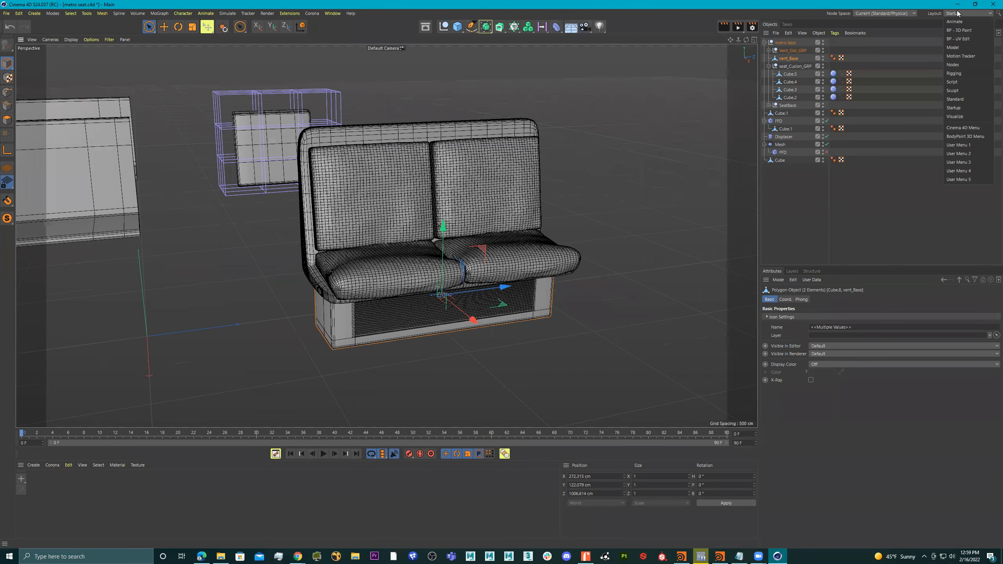
left_click(966, 38)
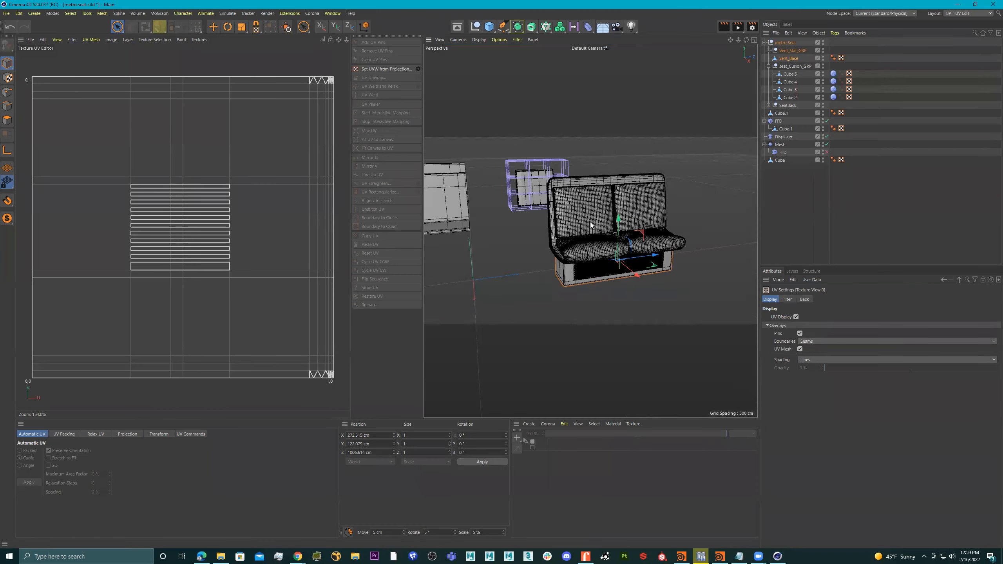
scroll(575, 219, "up", 5)
left_click(573, 154)
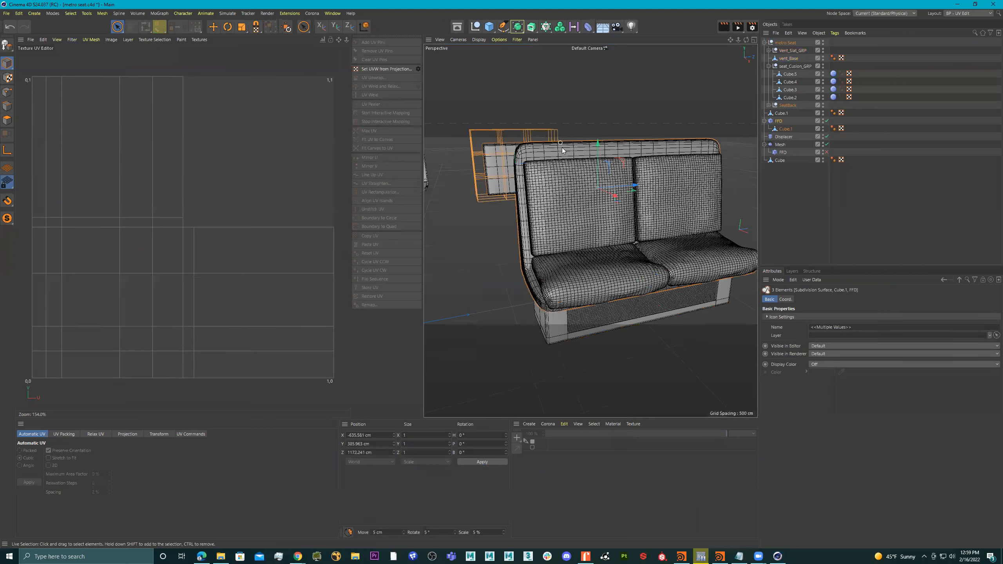
left_click_drag(574, 155, 621, 156, "alt")
left_click(620, 143)
scroll(628, 157, "down", 5)
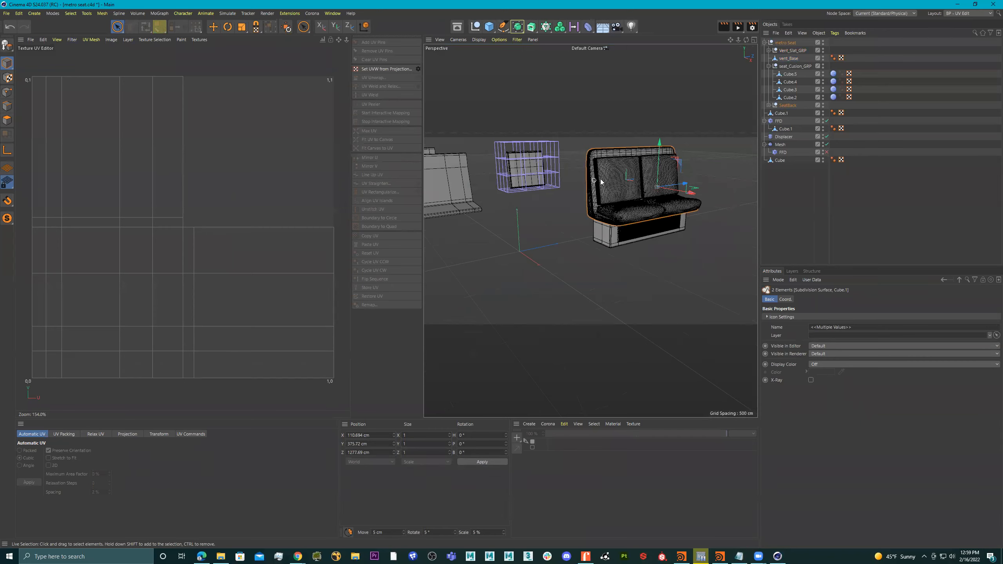
scroll(643, 181, "up", 3)
left_click_drag(643, 183, 610, 194, "alt")
middle_click_drag(612, 194, 578, 197, "alt")
left_click_drag(585, 196, 594, 185, "alt")
Step: Return the interface to the Startup layout and review the full seat
left_click(962, 14)
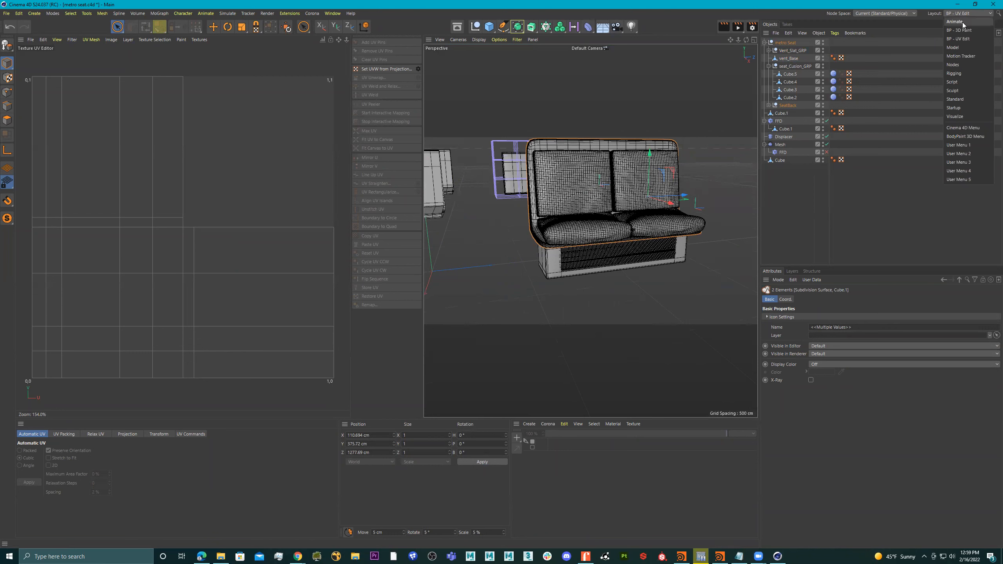
left_click(959, 106)
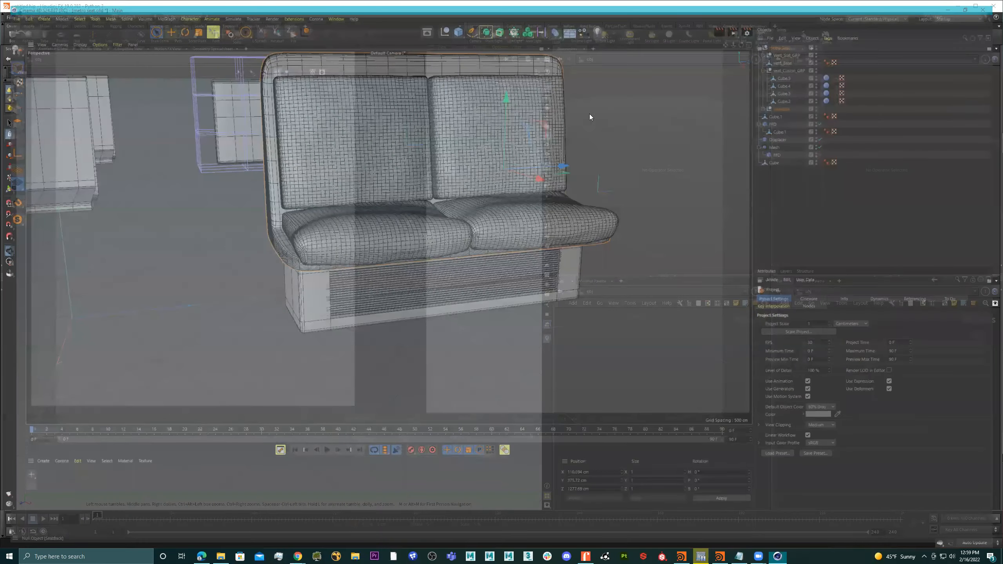
right_click_drag(613, 189, 571, 190, "alt")
mouse_move(570, 191)
left_mouse_down("alt")
mouse_move(594, 204)
mouse_move(562, 200)
left_mouse_up("alt")
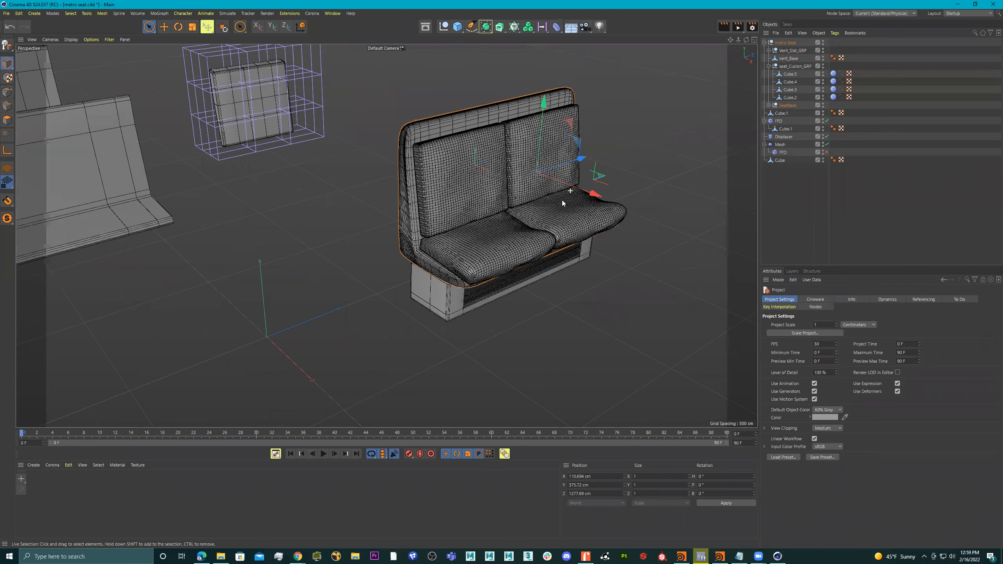
Step: Collapse the seat hierarchy and select the parent metro Seat null
left_click(768, 66)
left_click(769, 50)
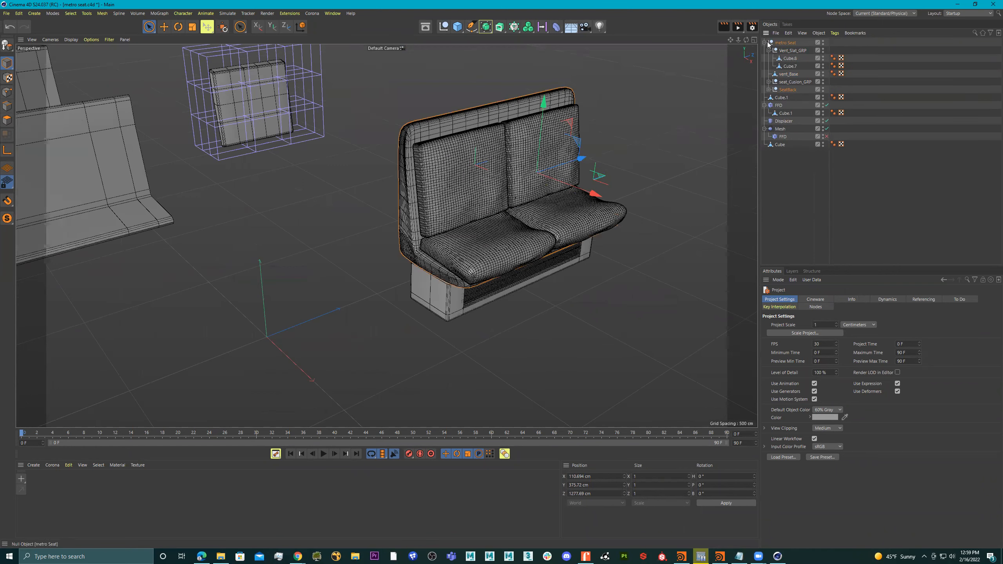
left_click(765, 42)
left_click(783, 43)
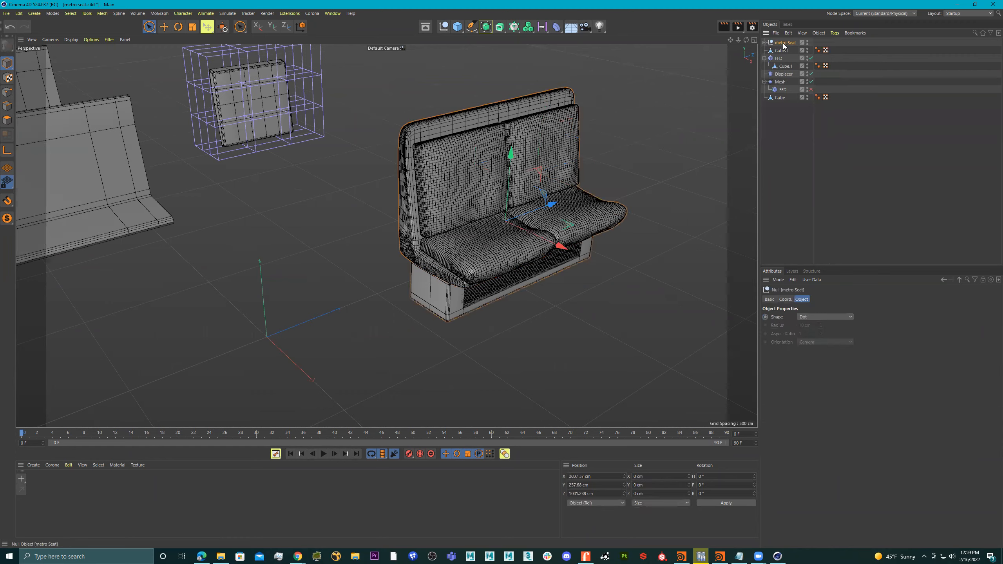
left_click_drag(567, 149, 513, 157, "alt")
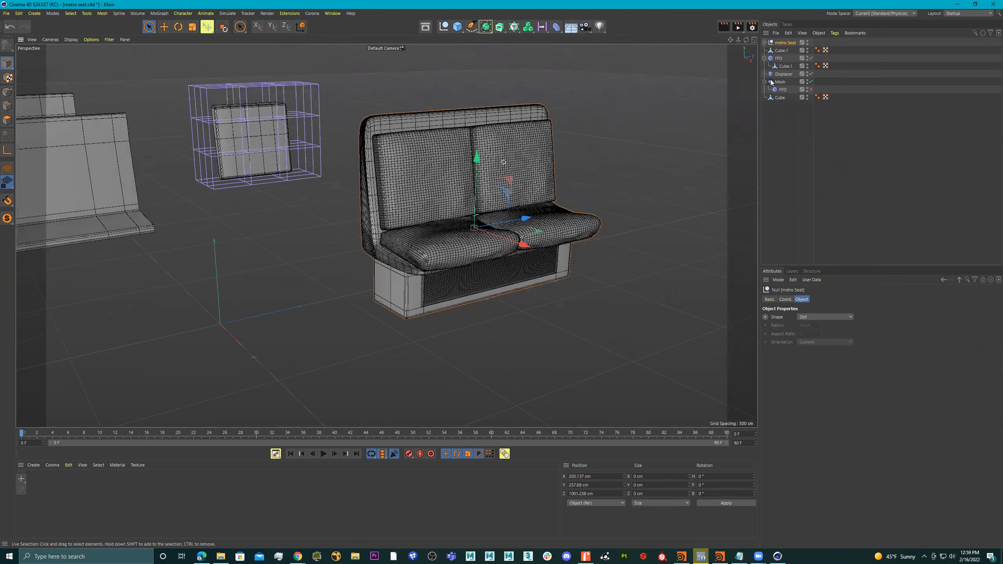
Step: Export the selected metro Seat as FBX, keeping file format Version 7.7 (2019) and the other export settings
left_click(775, 33)
mouse_move(794, 95)
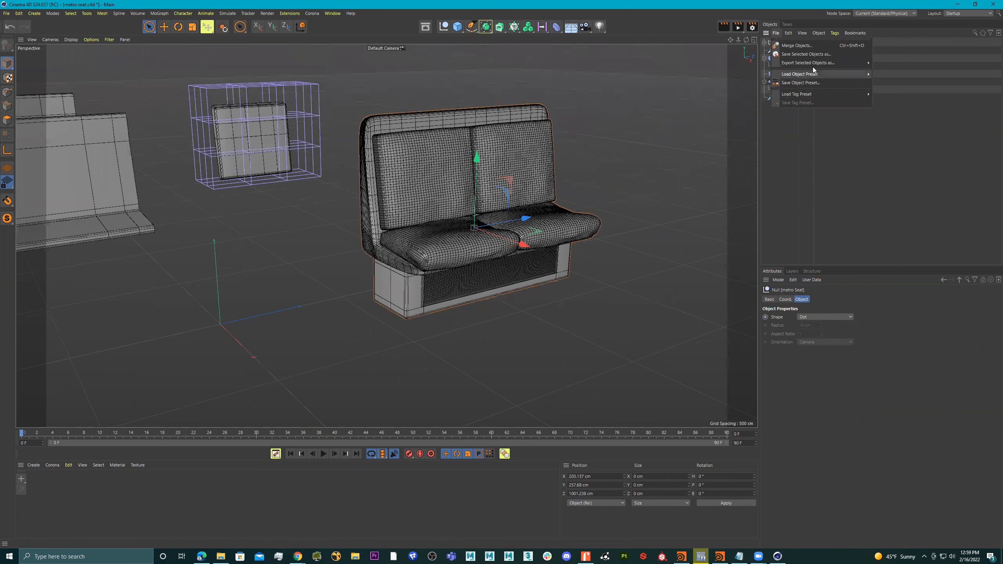
mouse_move(841, 63)
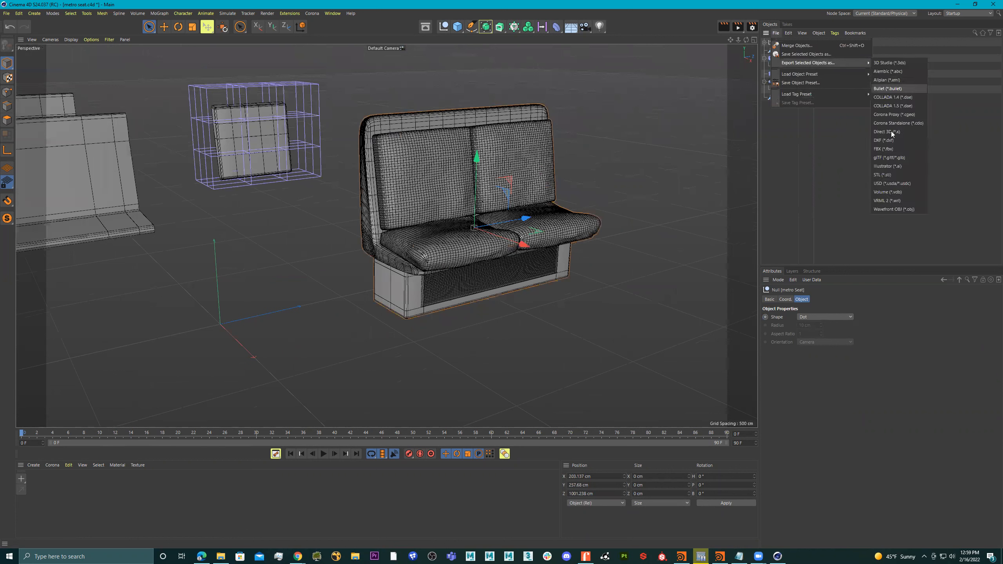
left_click(894, 148)
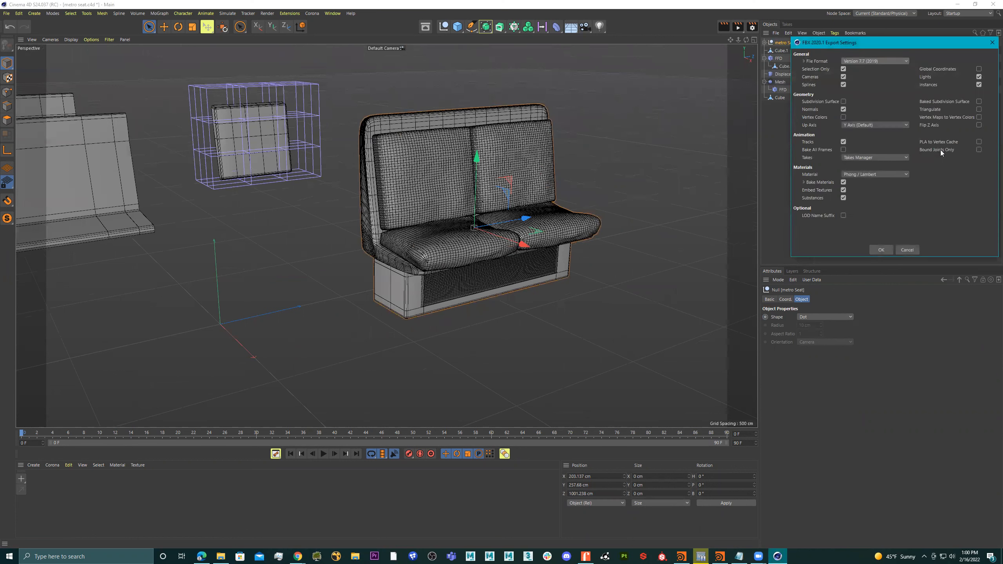
left_click(893, 59)
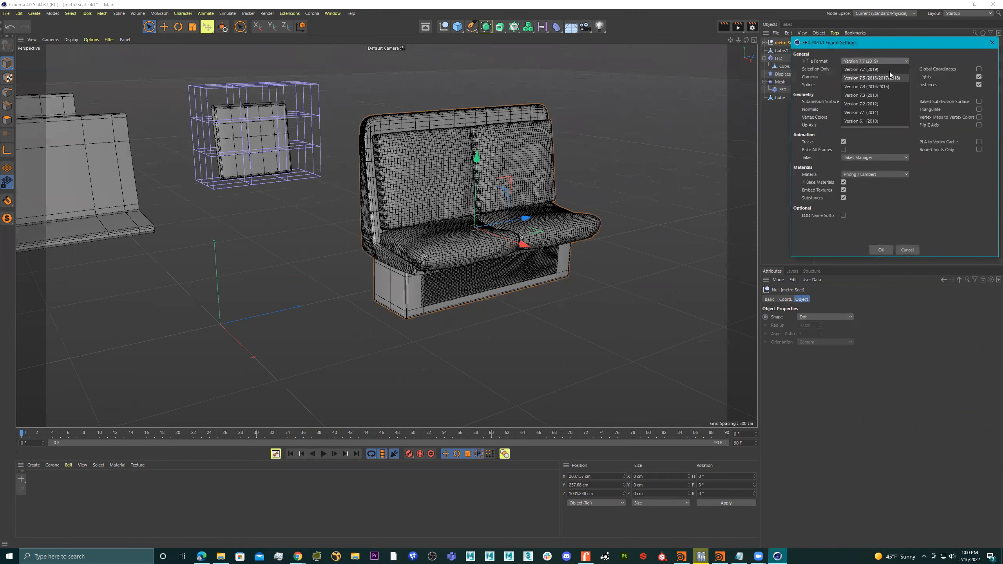
left_click(937, 53)
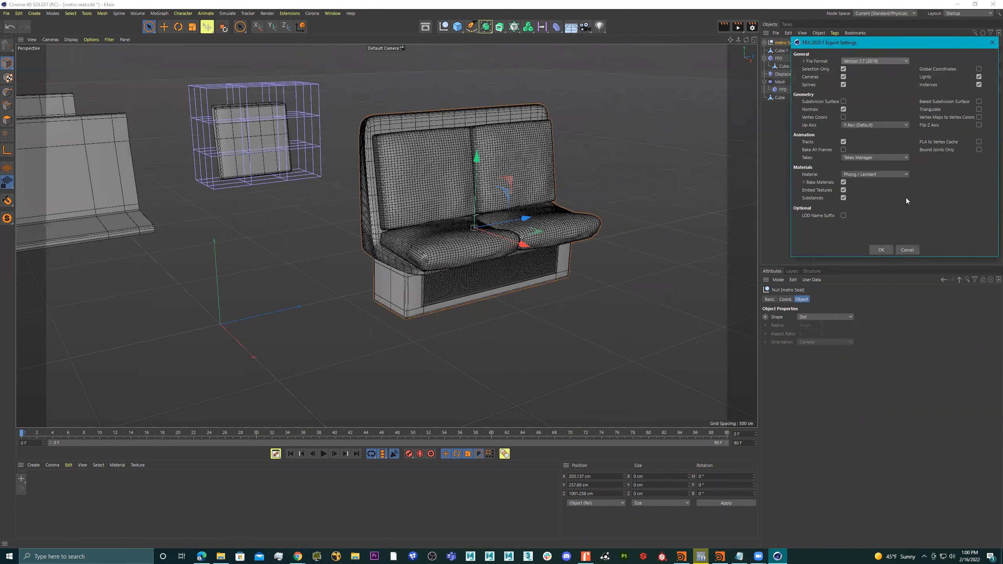
left_click(885, 252)
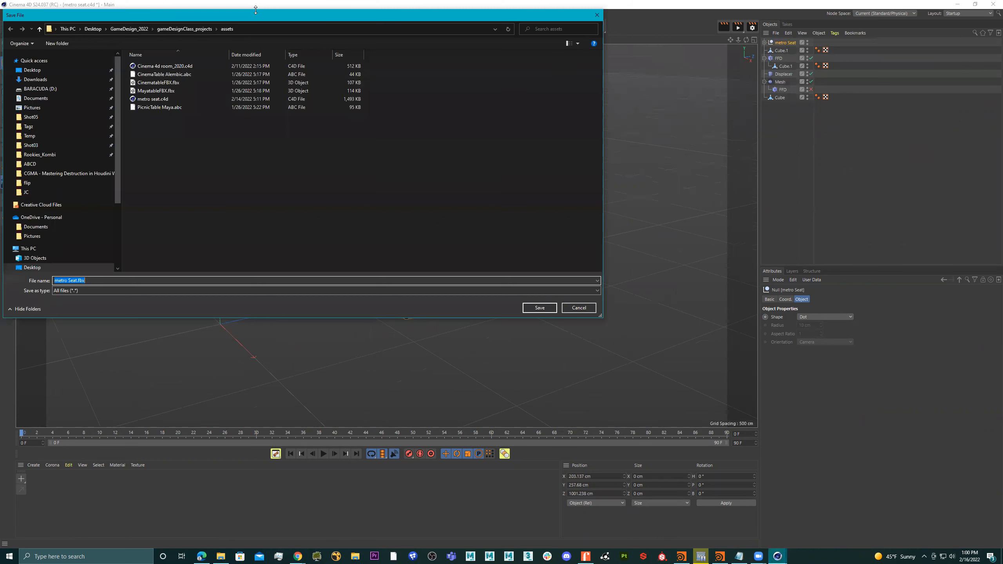
Step: Save the metro Seat FBX in the Desktop's ABCD folder with "_MY" added to the file name
left_click_drag(256, 10, 256, 10)
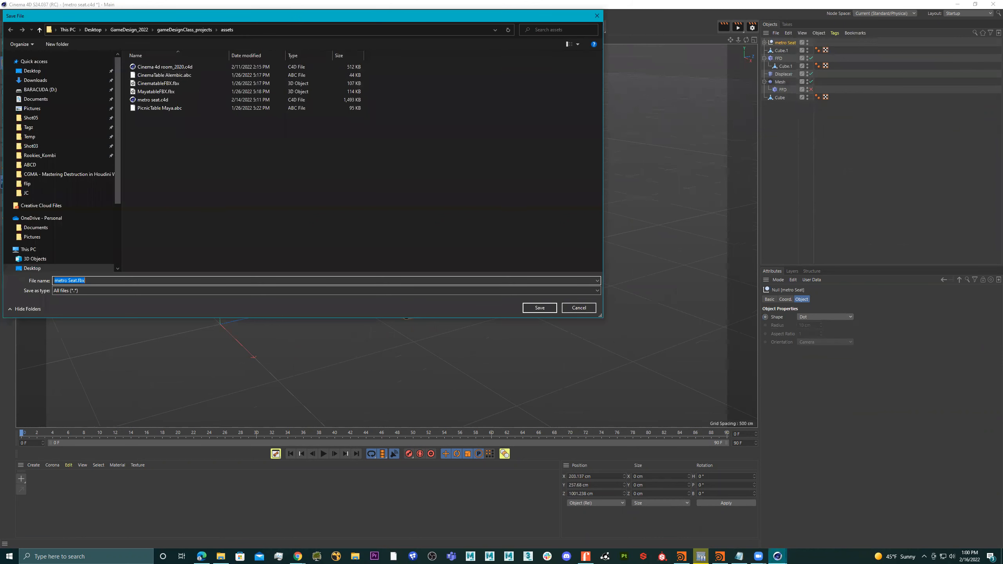
key("Return")
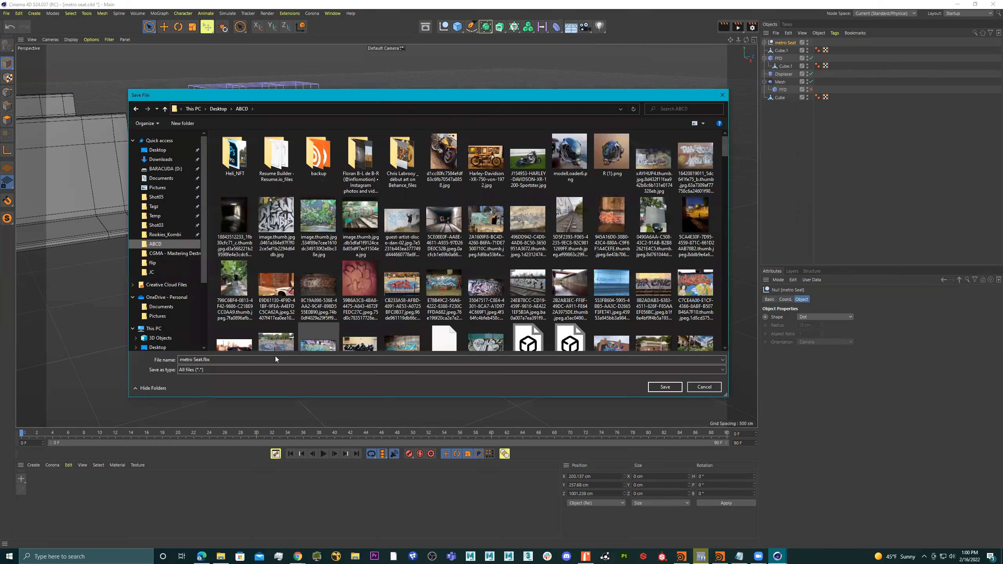
left_click(203, 361)
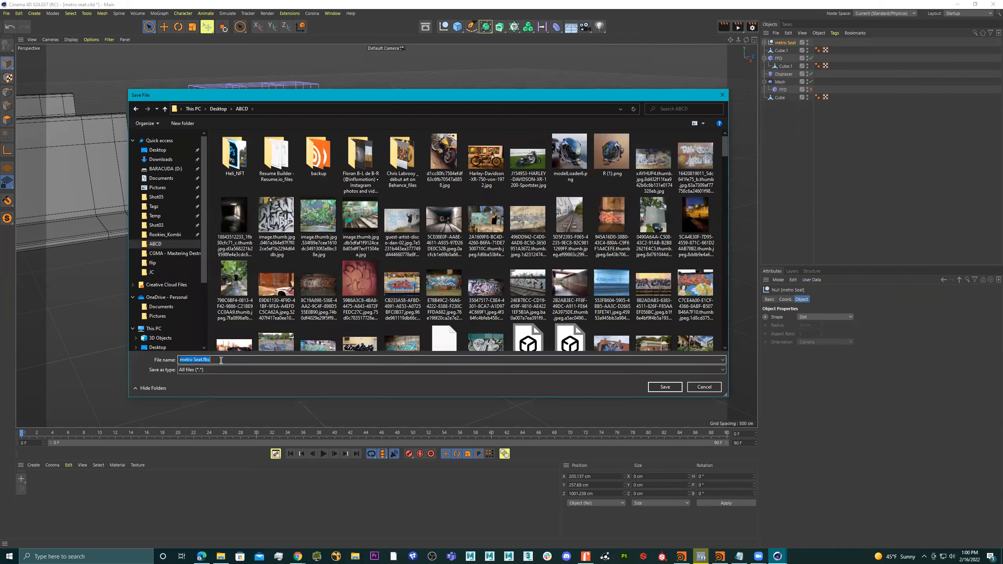
left_click(203, 361)
key("BackSpace")
type("_")
type("MY")
left_click(664, 387)
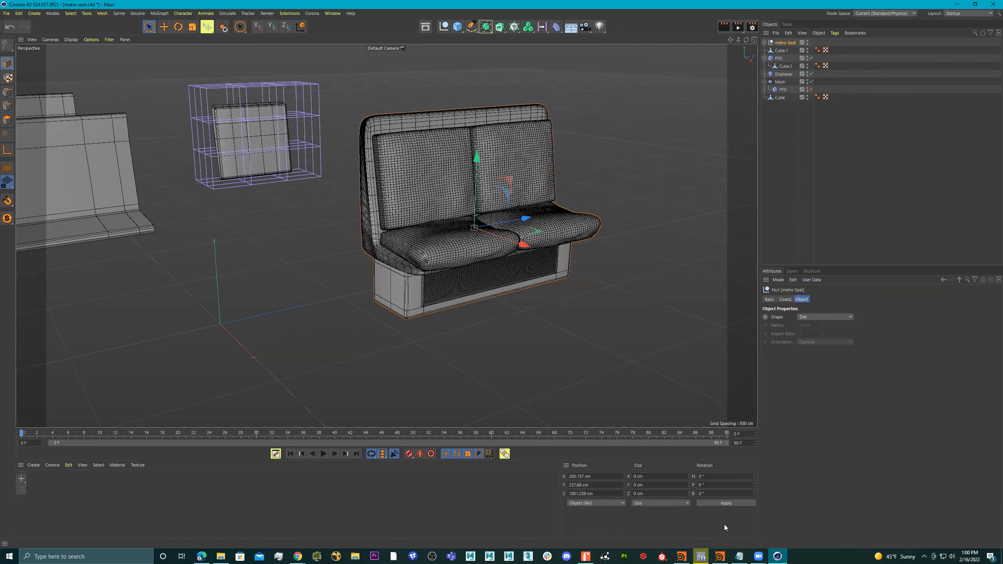
Step: Switch to the open Houdini FX window with untitled.hip and look around the empty scene
mouse_move(724, 557)
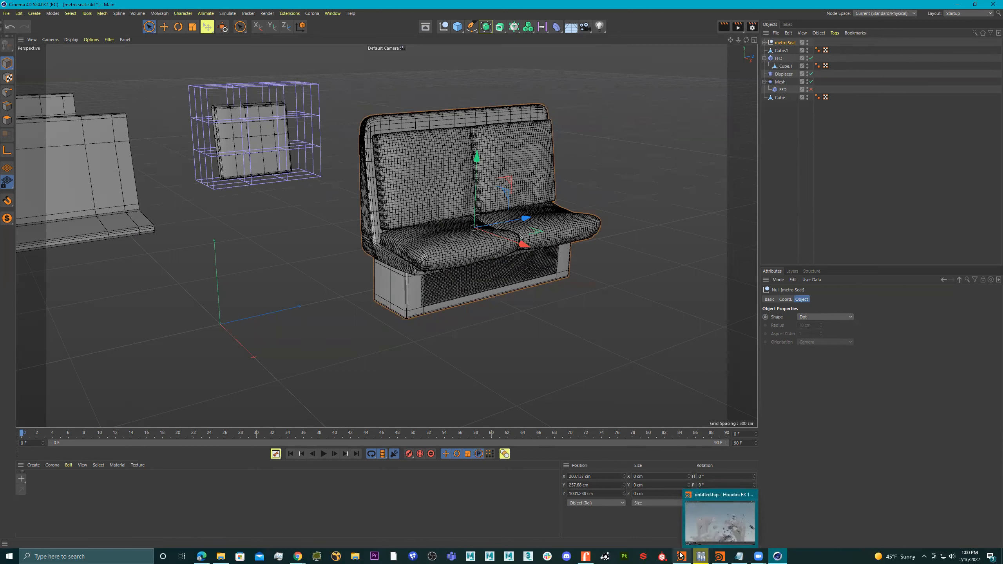
left_click(679, 522)
left_click_drag(369, 211, 394, 189)
right_click_drag(392, 188, 339, 191)
left_click_drag(375, 181, 540, 285)
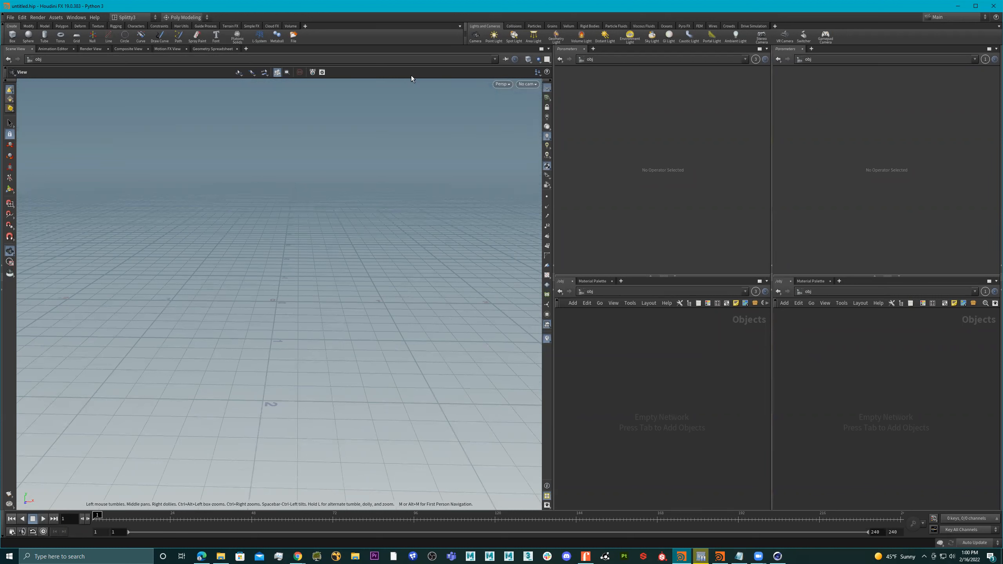
left_click(137, 19)
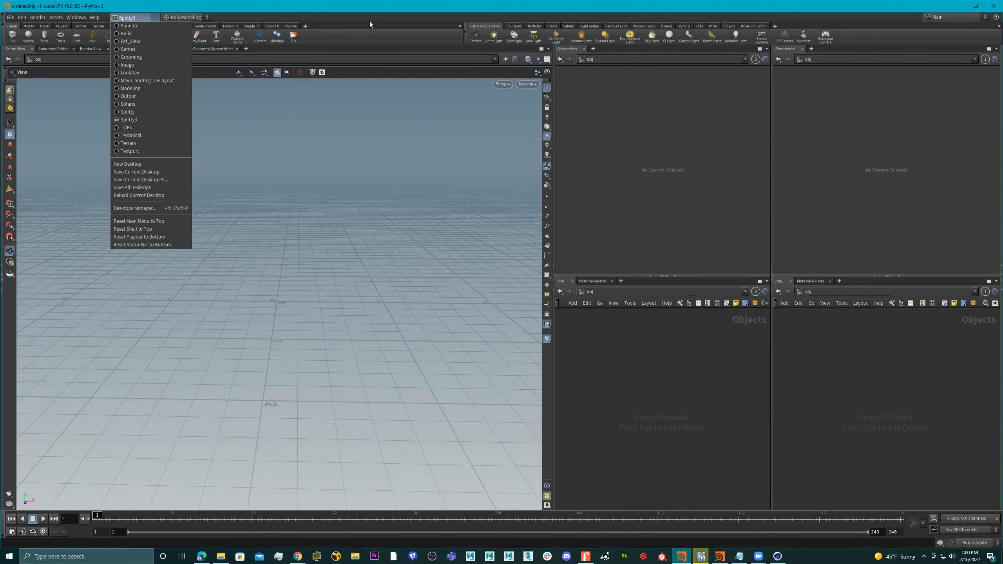
left_click(381, 247)
left_click_drag(310, 238, 225, 324)
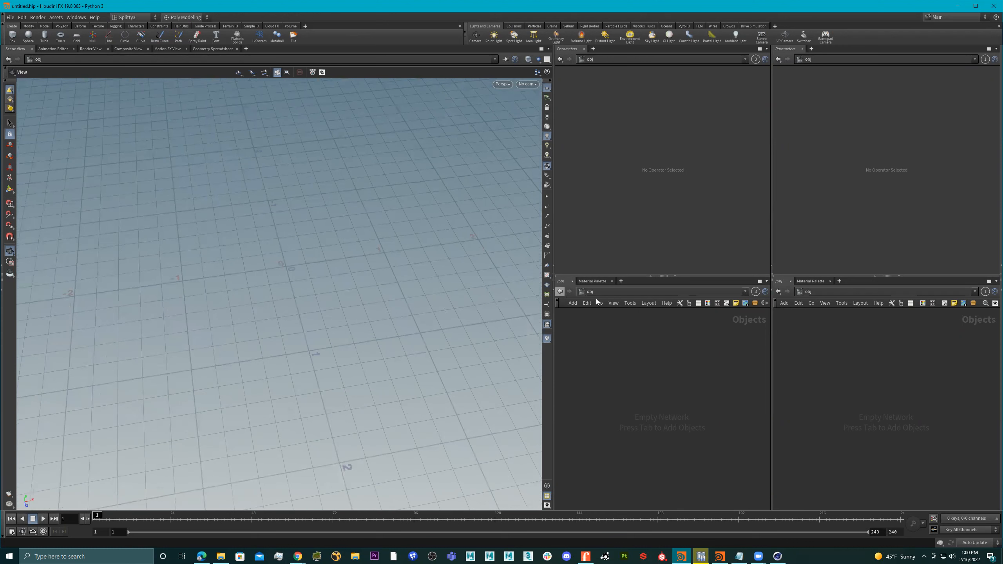
Step: Widen the scene view by narrowing the parameter and network panes beside it
left_click_drag(771, 362, 796, 362)
left_click_drag(569, 376, 610, 371)
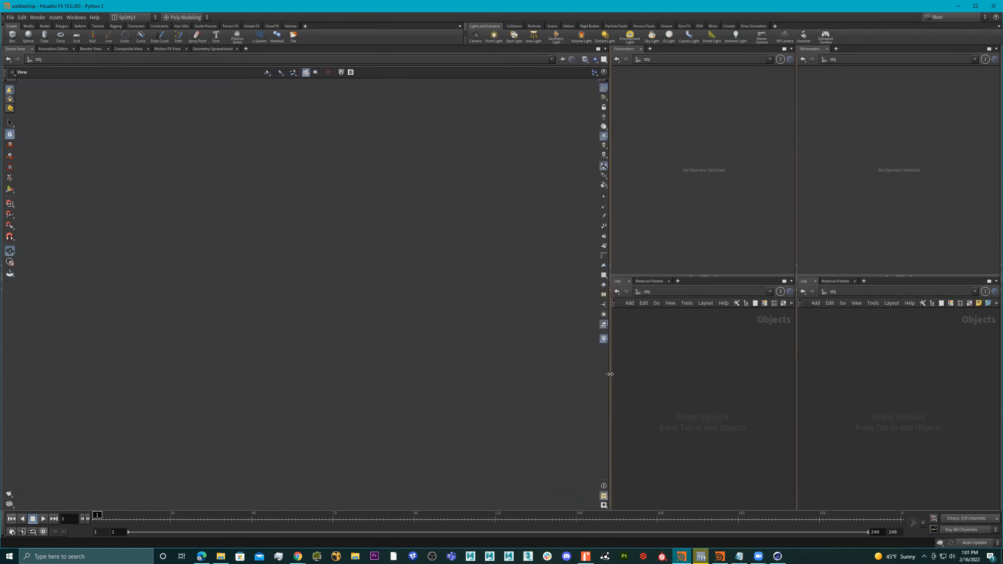
Step: Switch the workspace layout to the Build desktop, replacing the custom split-pane arrangement
left_click(125, 17)
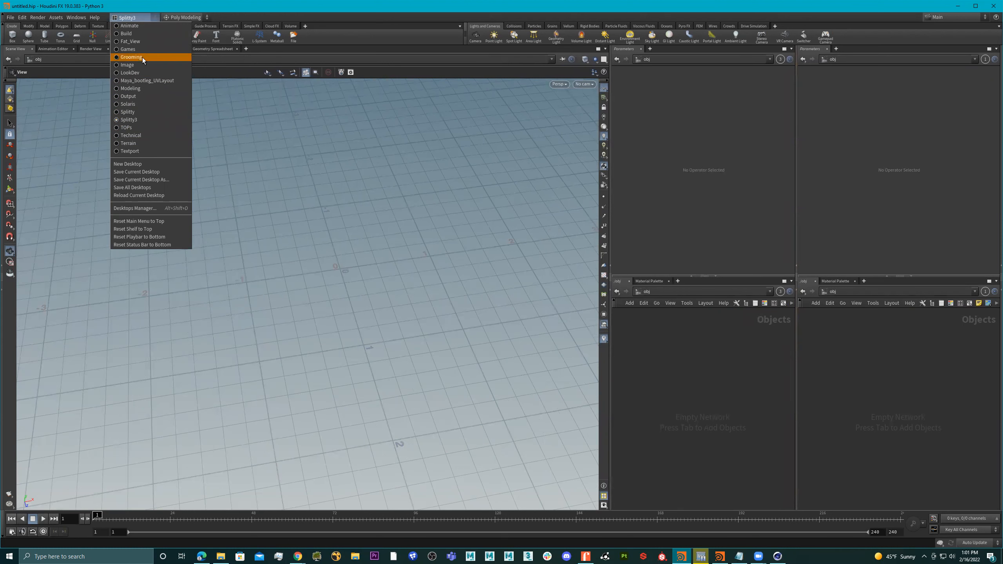
left_click(135, 33)
left_click_drag(364, 240, 261, 285)
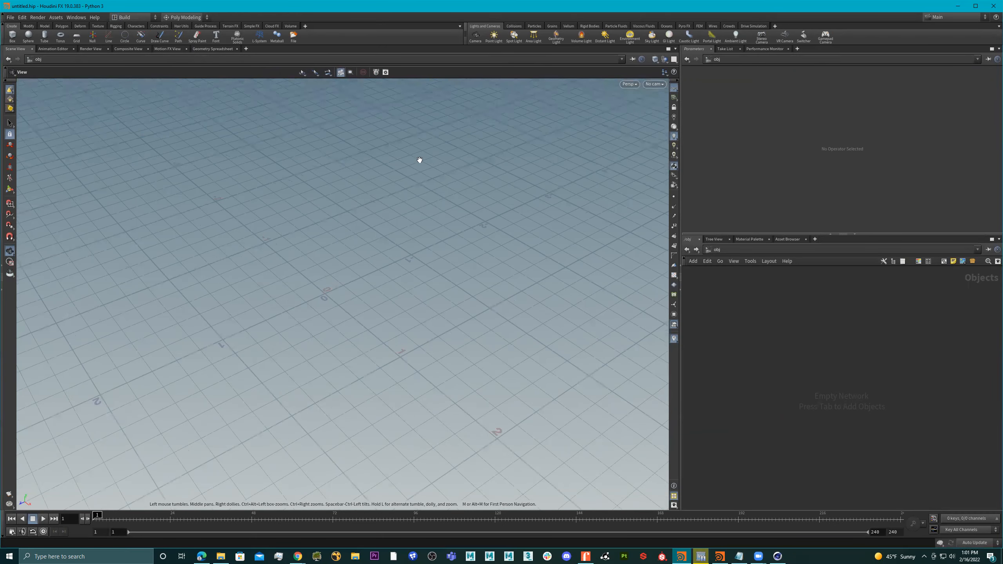
left_click_drag(370, 260, 328, 249)
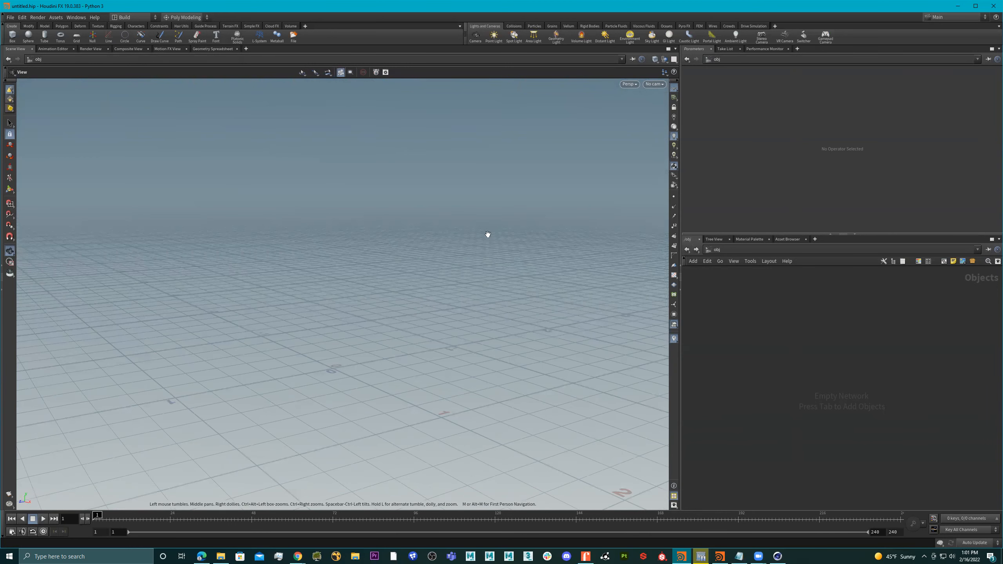
middle_click_drag(439, 269, 451, 211)
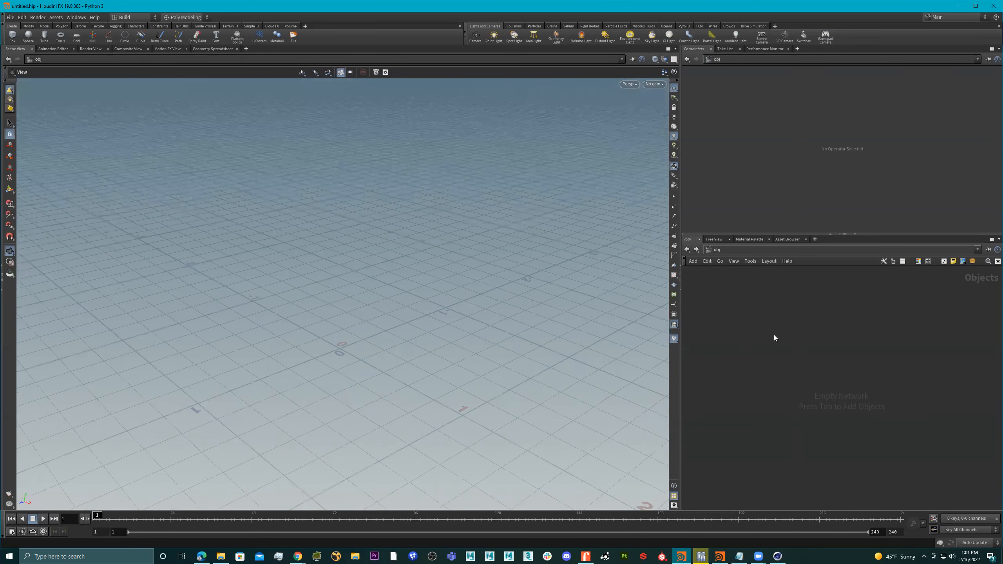
middle_click_drag(408, 269, 310, 260)
left_click_drag(471, 317, 429, 276)
Step: Add a Geometry object to the empty object-level network
key("Tab")
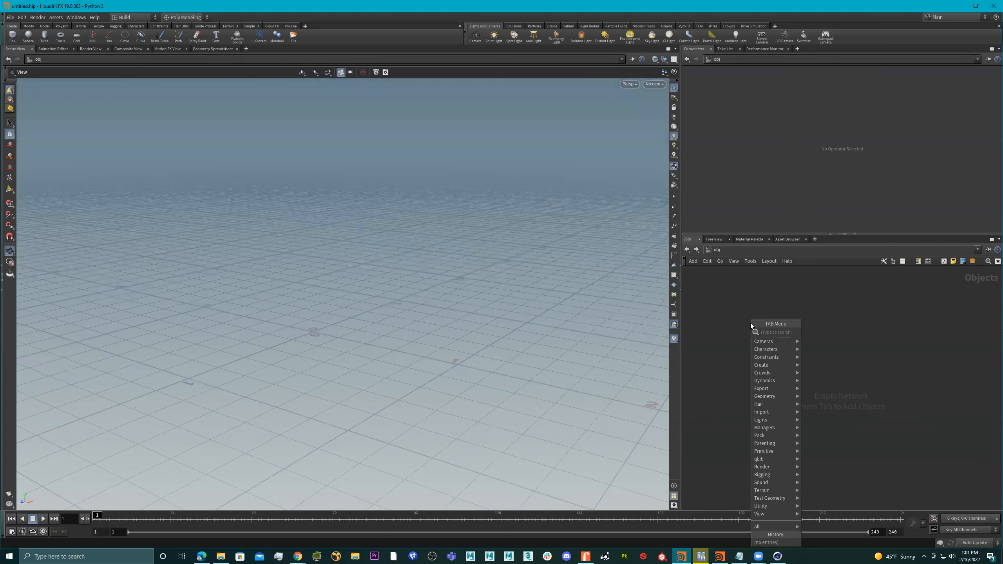
type("geo")
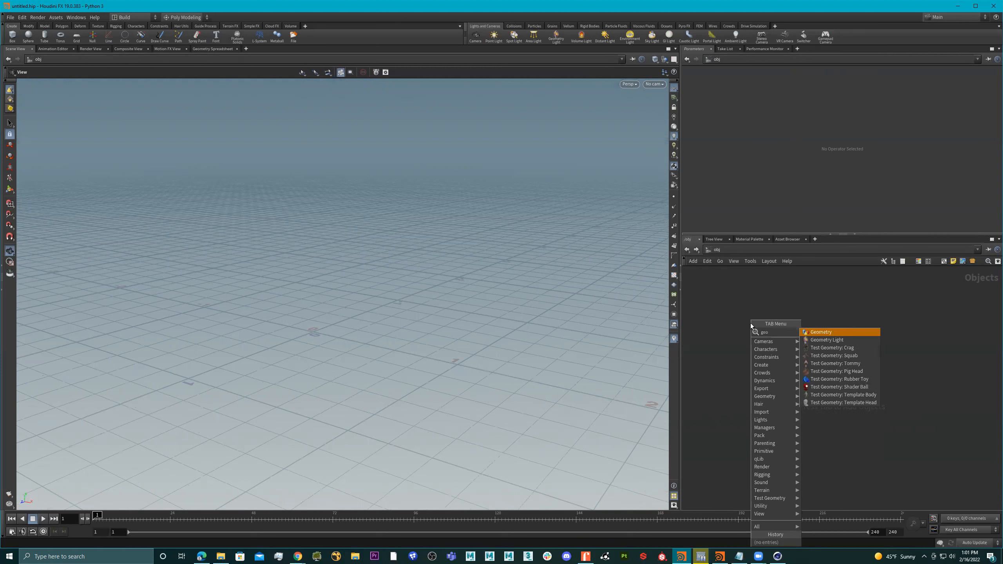
key("Return")
left_click(750, 323)
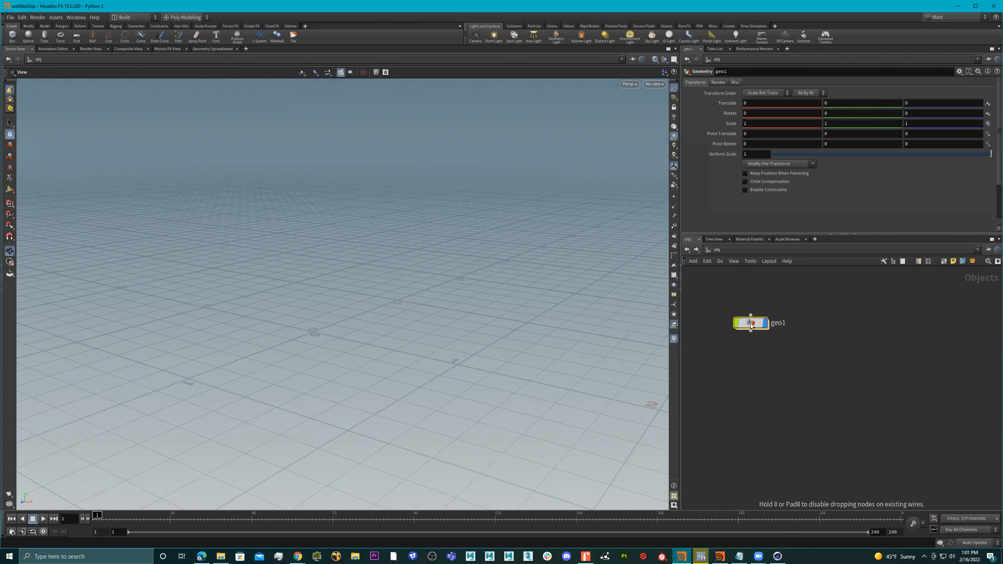
scroll(853, 387, "down", 3)
middle_click_drag(851, 369, 864, 392)
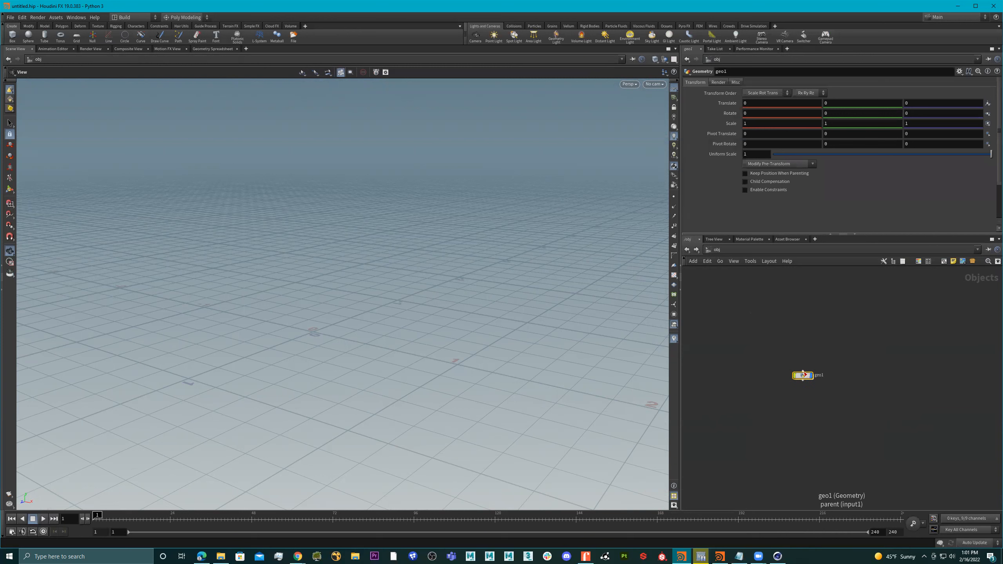
scroll(803, 373, "up", 3)
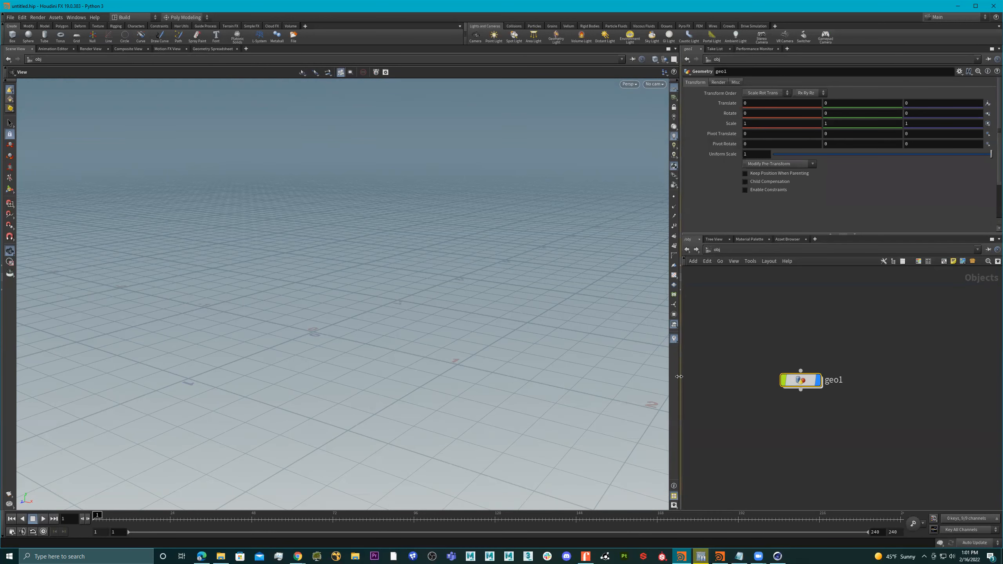
Step: Widen the parameter and network panes beside the scene view and reposition the geo1 node in the network
left_click_drag(676, 378, 632, 379)
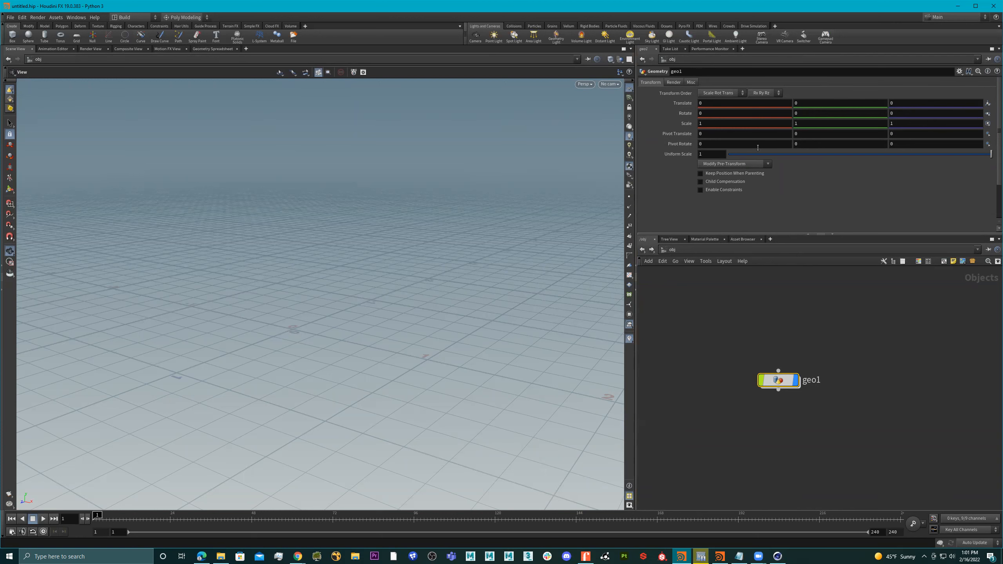
left_click_drag(375, 289, 448, 276)
left_click_drag(781, 390, 801, 363)
mouse_move(784, 360)
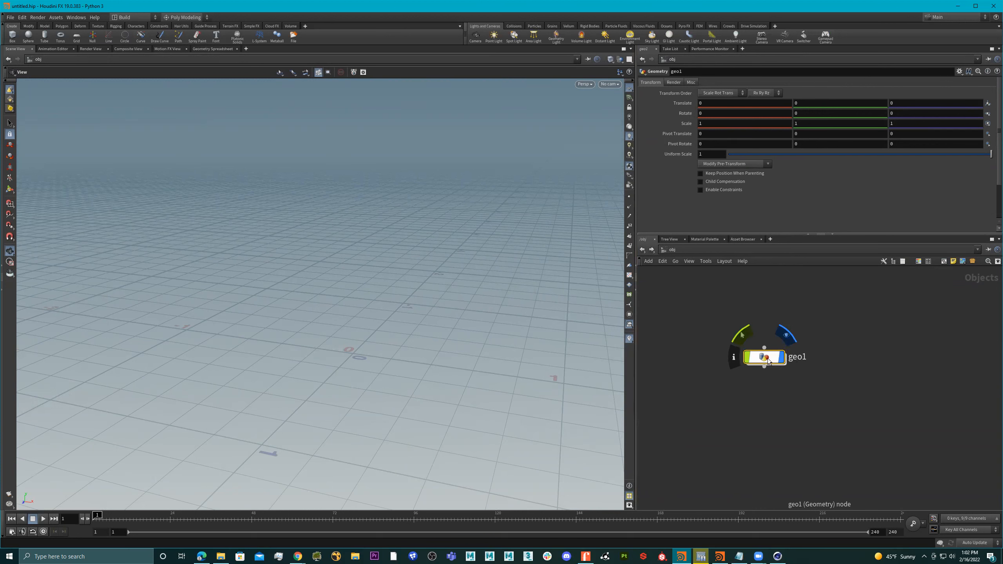
Step: Go into the geo1 object's inner network and return to the object level, trying the different navigation routes
double_click(765, 359)
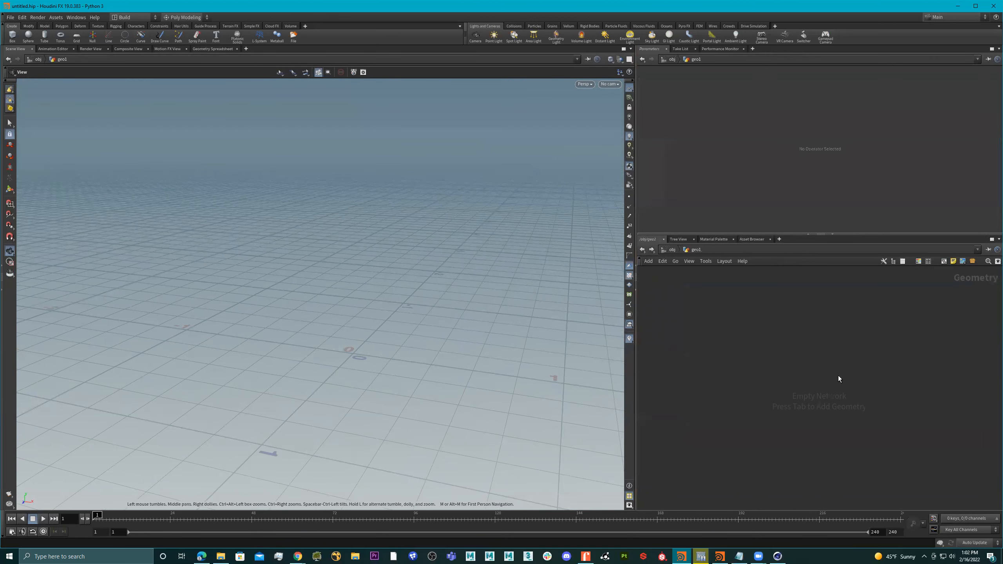
left_click(643, 249)
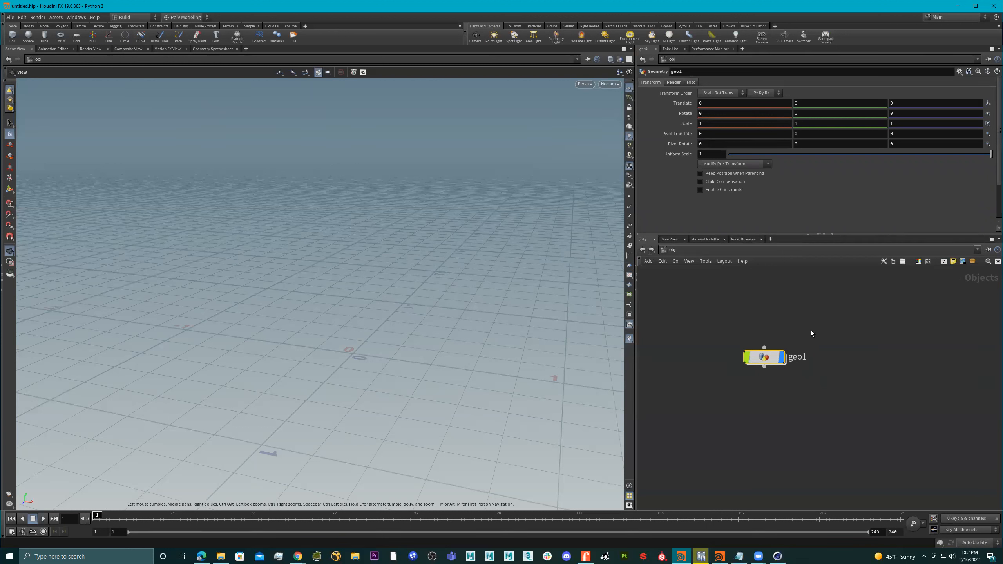
left_click(652, 251)
left_click(642, 249)
mouse_move(765, 357)
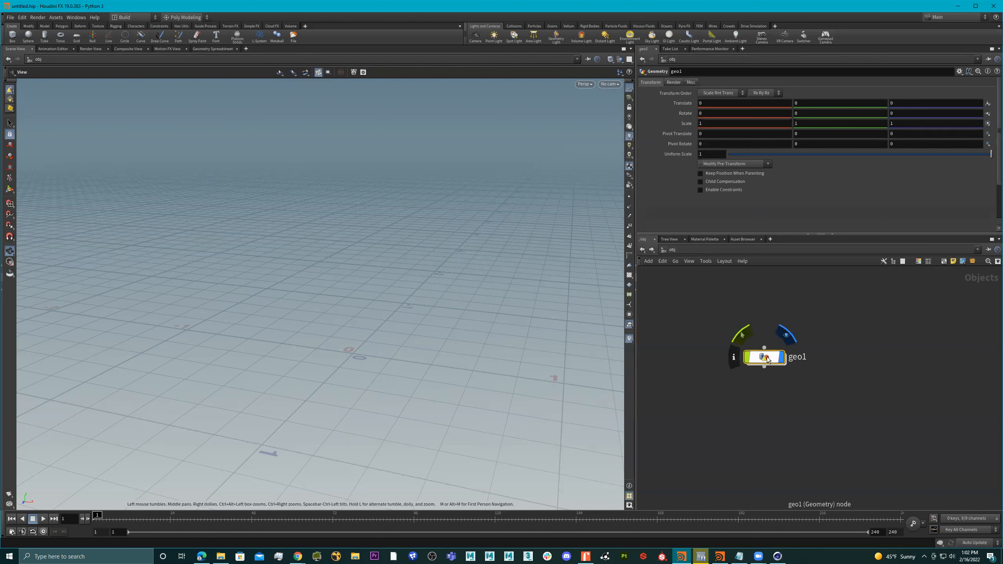
double_click(766, 357)
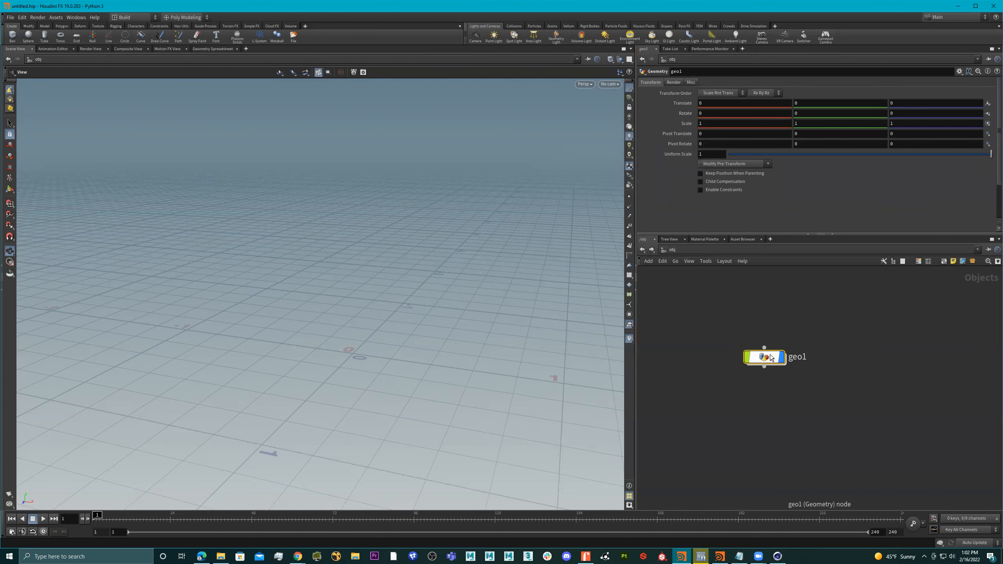
left_click(670, 250)
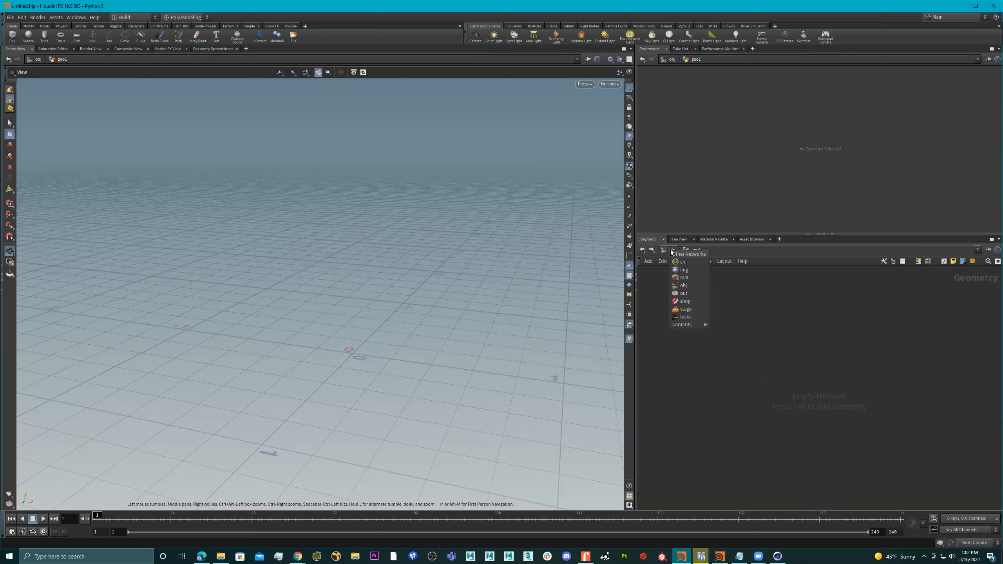
left_click(665, 248)
left_click(666, 251)
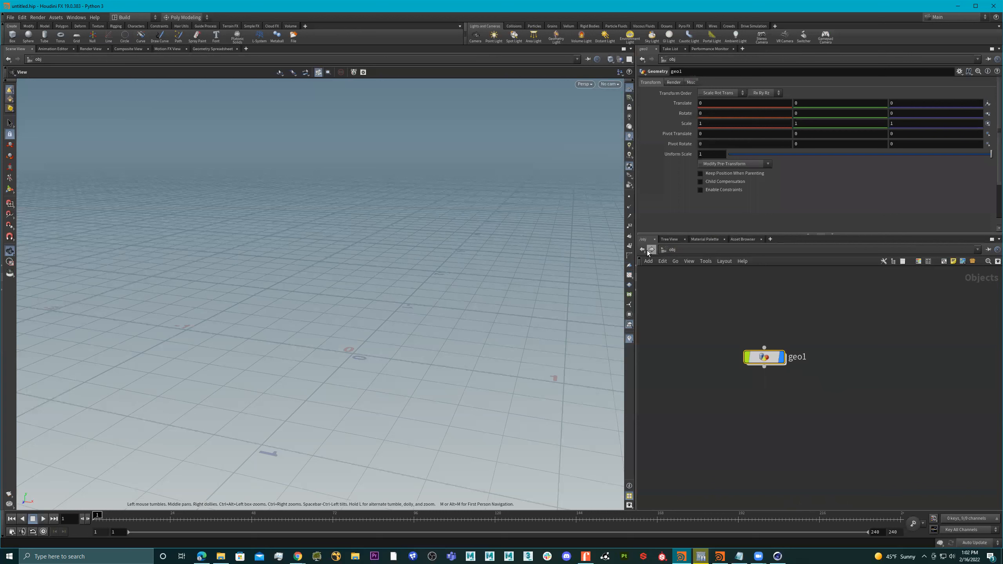
Step: Go inside the geo1 object and glance over the node types available for its empty geometry network
double_click(767, 357)
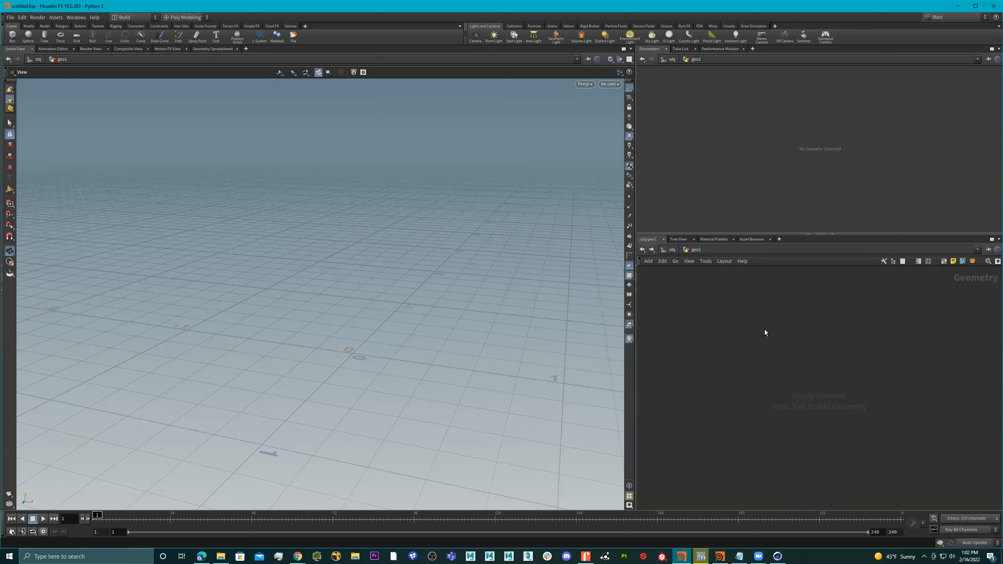
key("Tab")
key("Escape")
key("Tab")
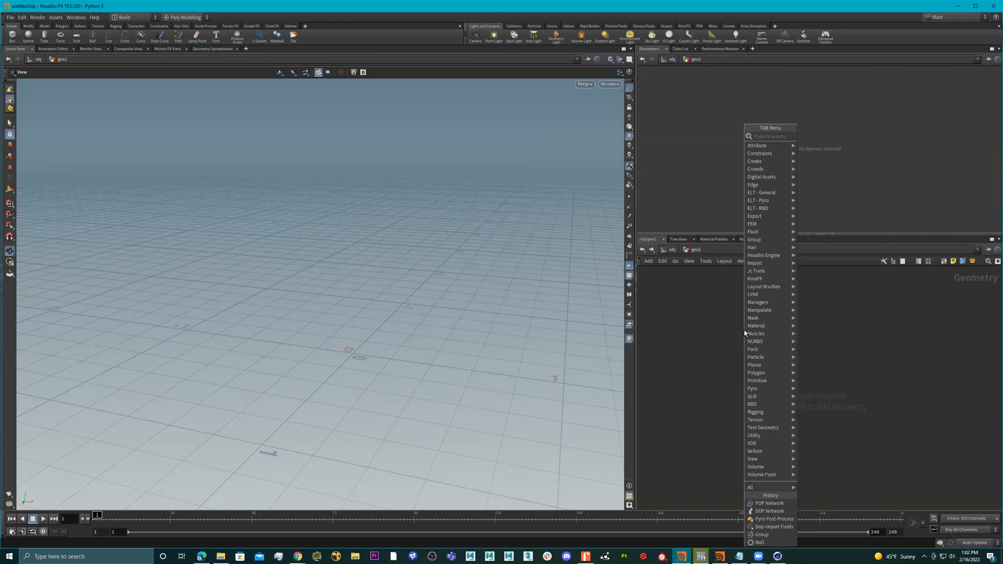
left_click(729, 344)
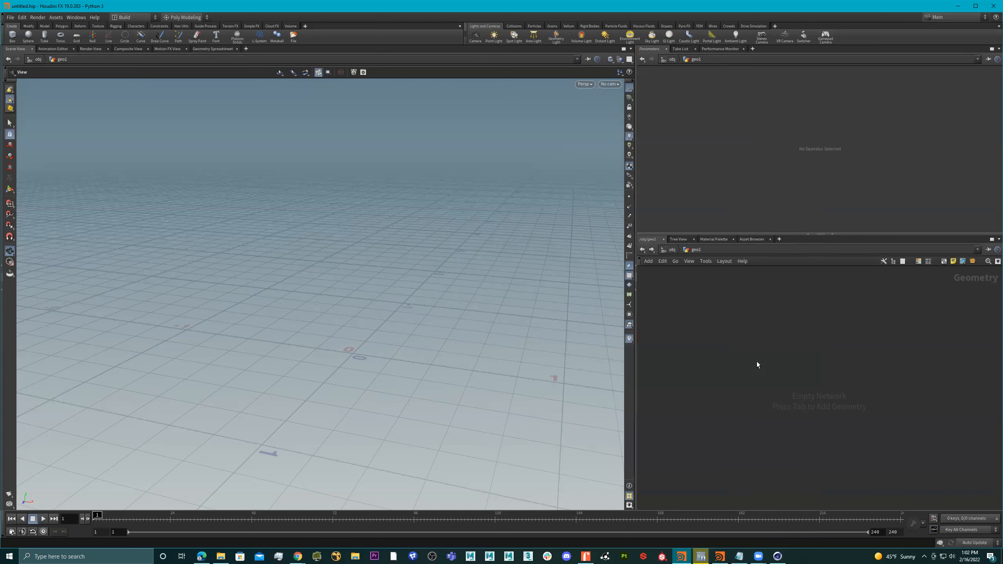
Step: Add a File node inside geo1 that loads MYmetro_Seat.fbx from the Desktop's ABCD folder, sorting the files by modification date
left_click(648, 262)
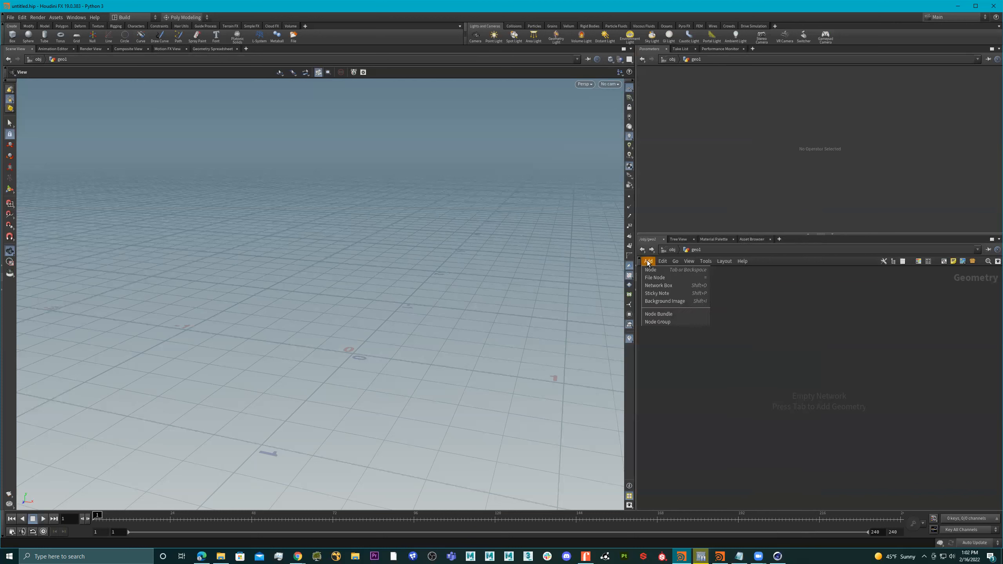
left_click(666, 277)
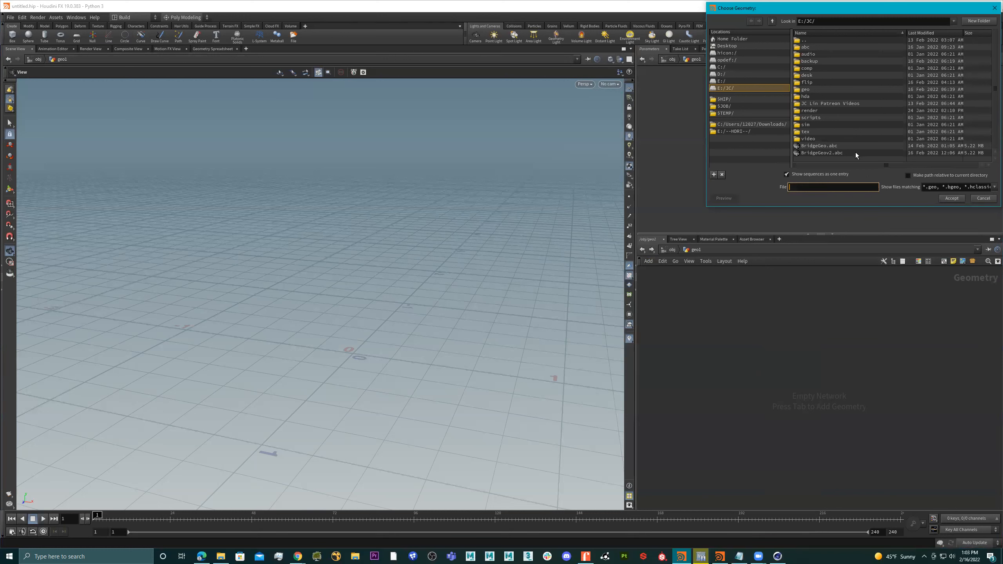
left_click(721, 68)
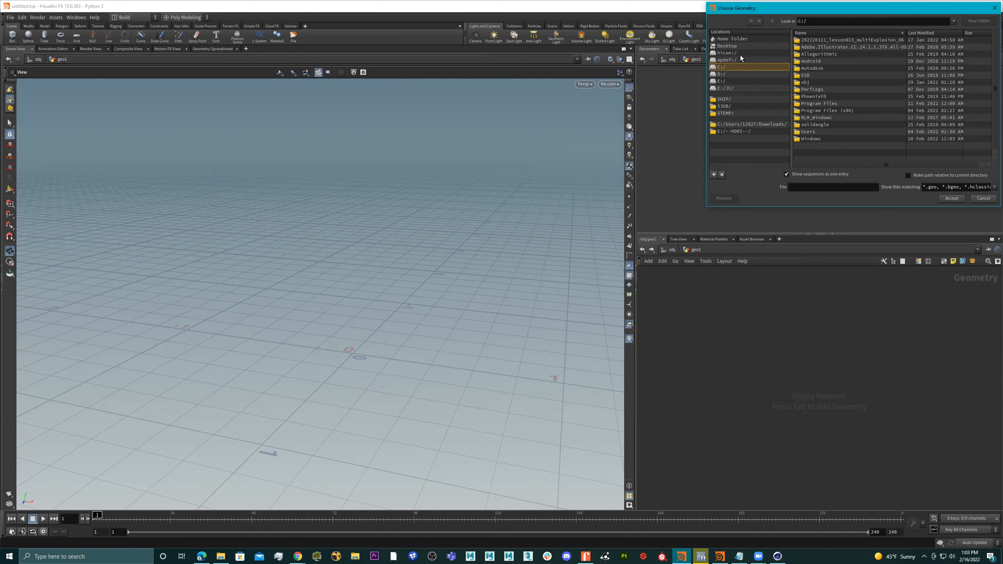
key("Escape")
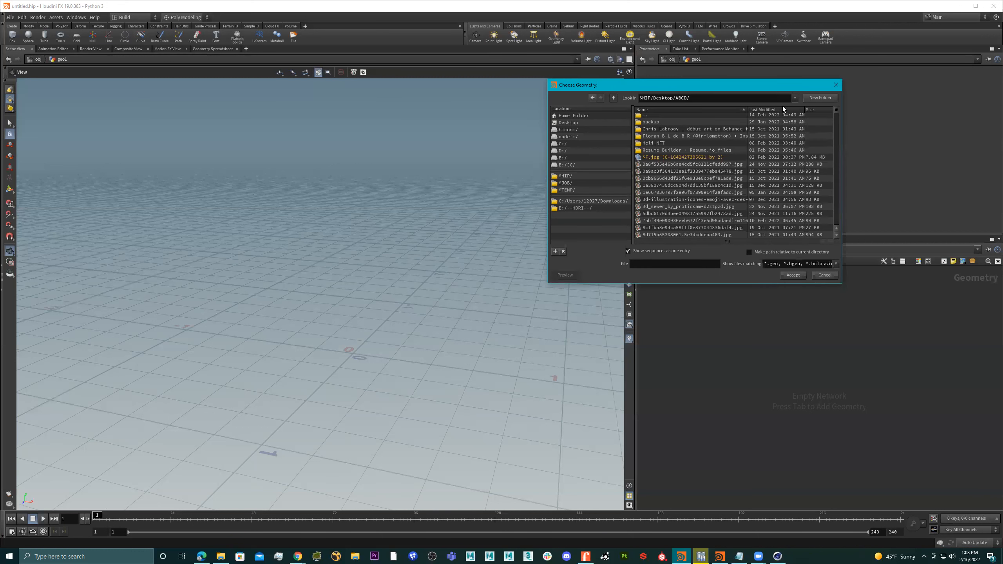
left_click(776, 109)
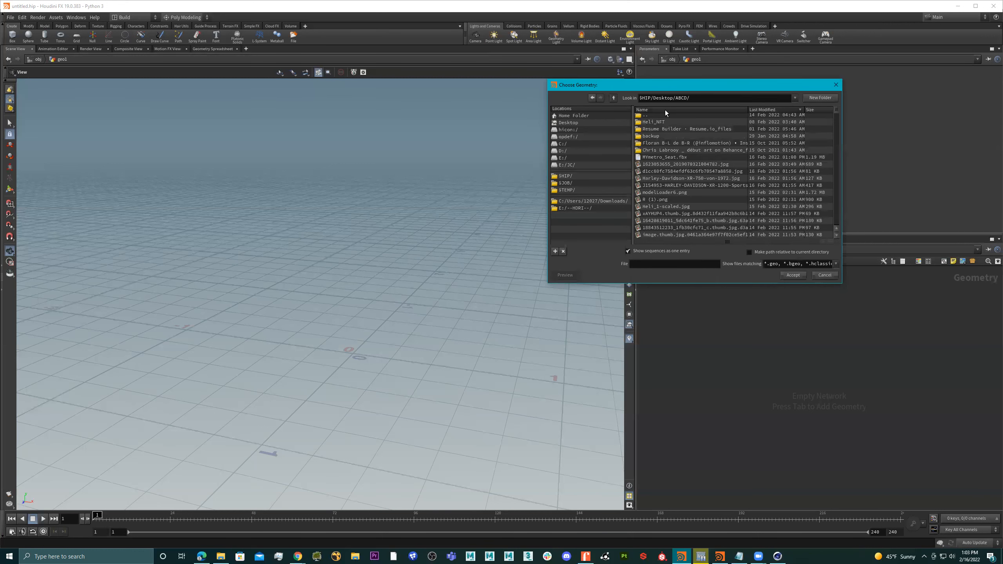
double_click(668, 158)
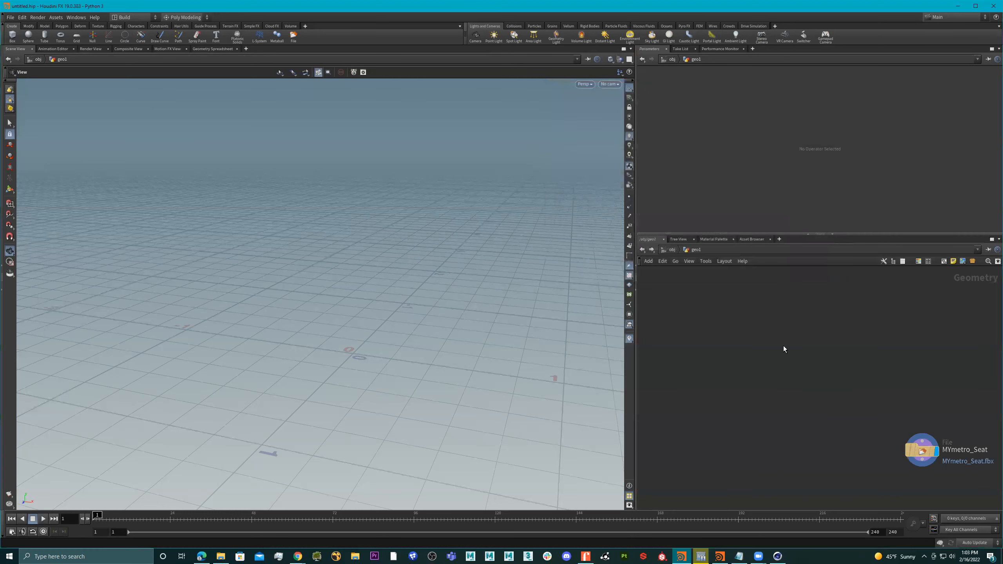
left_click(760, 334)
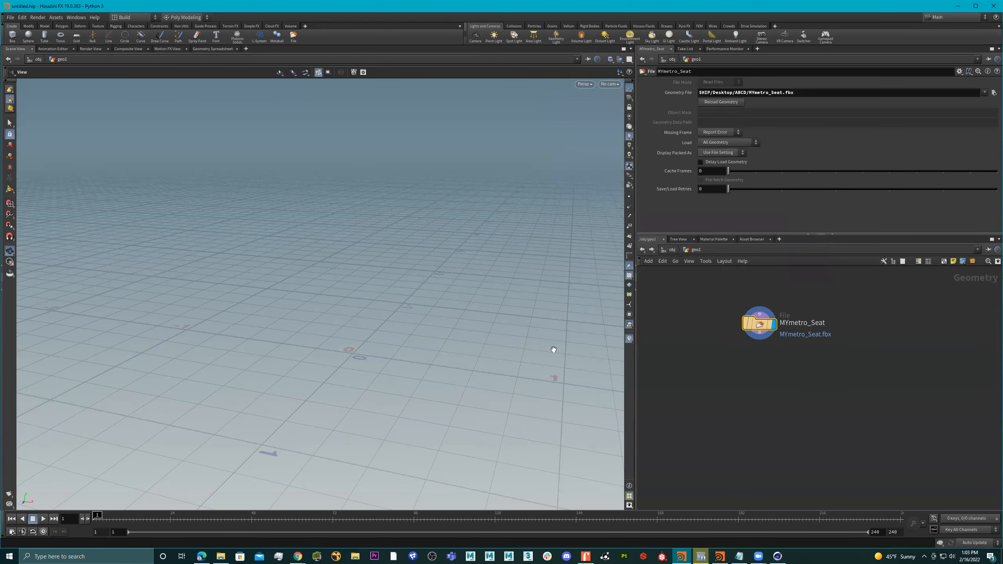
Step: Frame the imported metro seat in the scene view and examine the whole model
left_click_drag(366, 296, 438, 250)
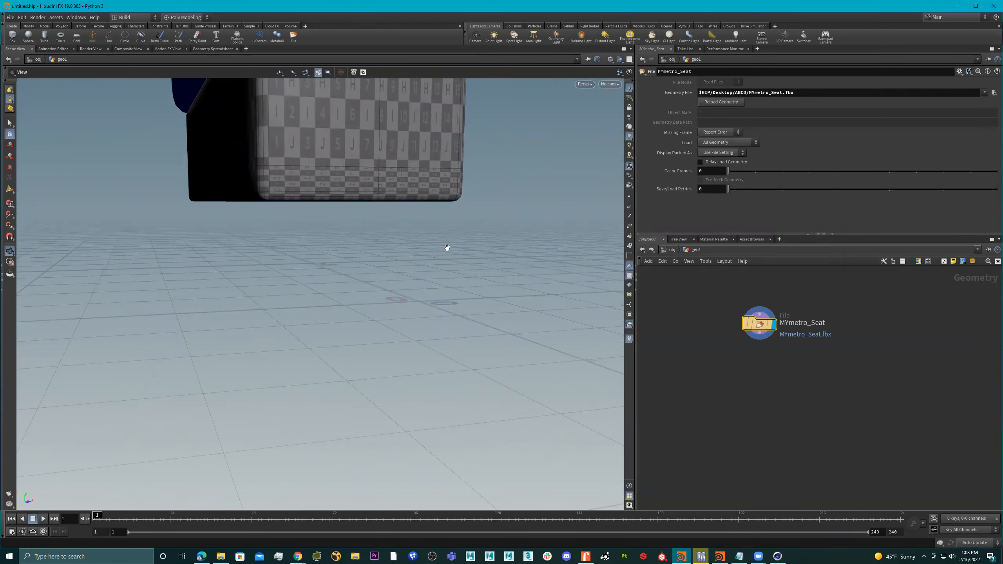
left_click_drag(486, 227, 414, 227)
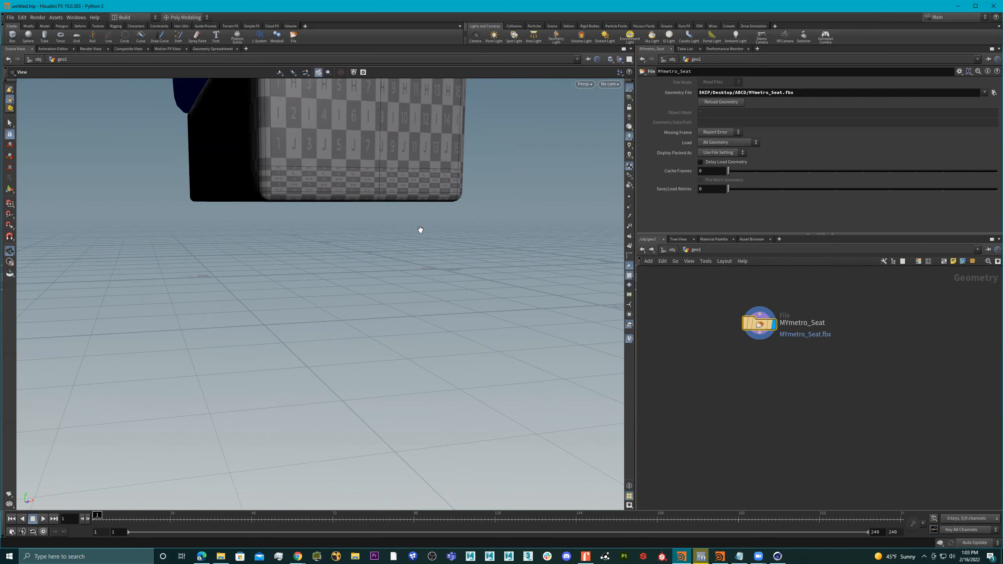
key("f")
left_click_drag(461, 259, 357, 290)
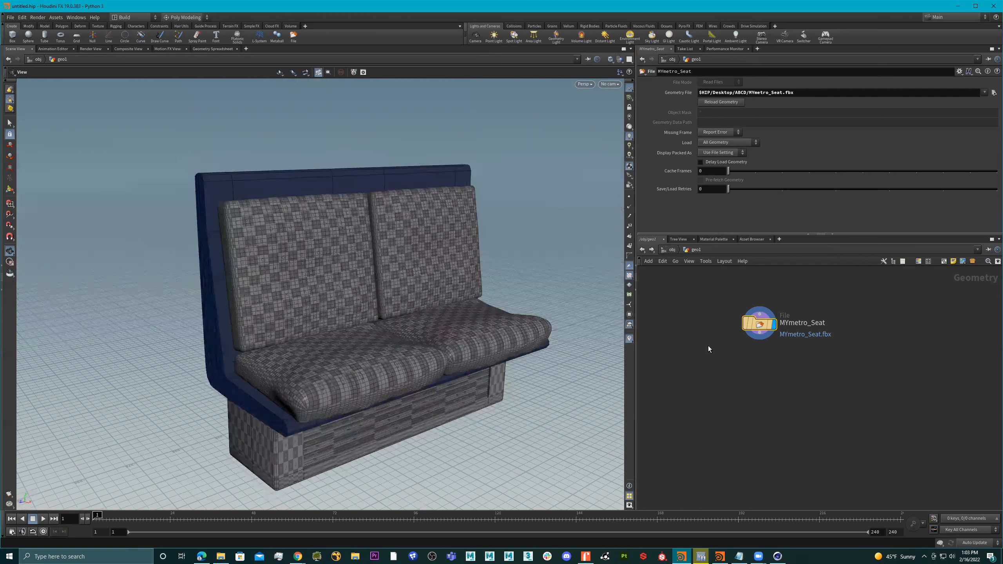
Step: Add a UV Unwrap node to the geometry network and place it below the metro seat's File node
key("Tab")
type("uv")
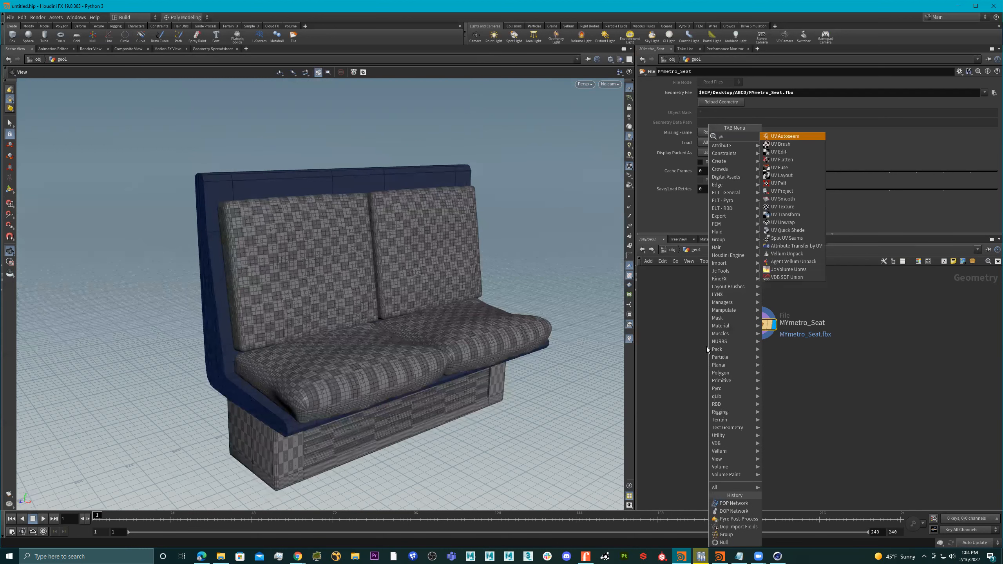
type("l")
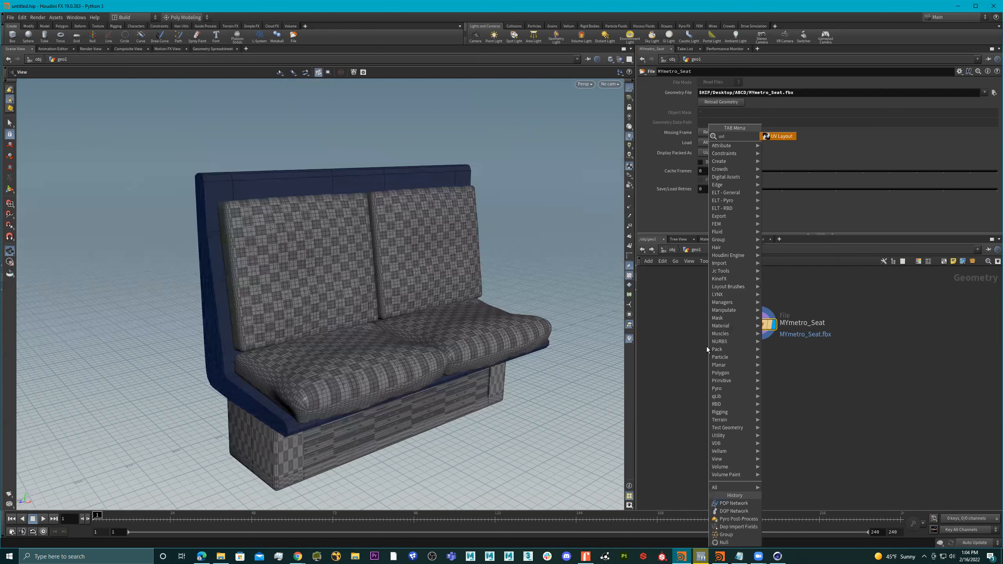
key("BackSpace")
key("BackSpace")
type("vu")
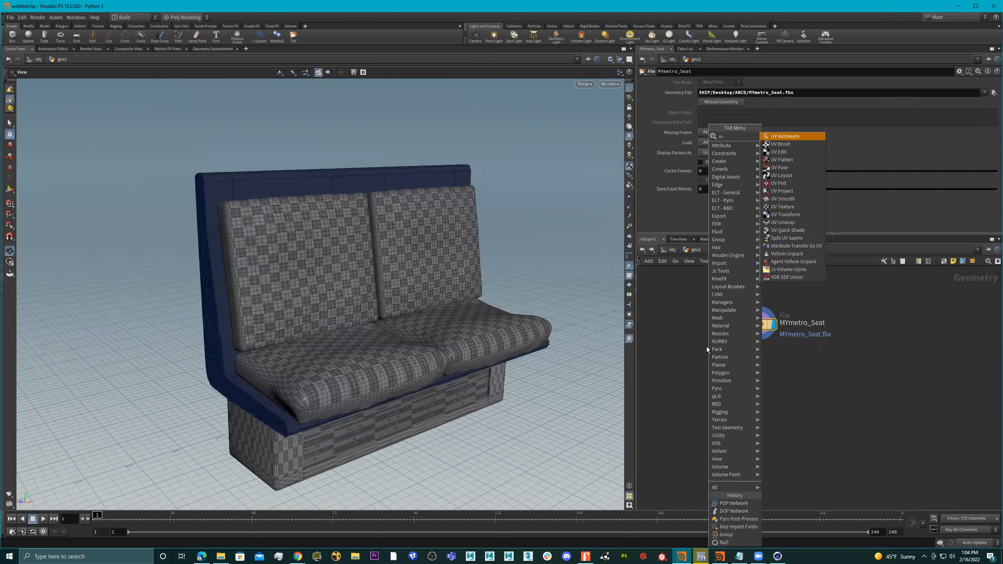
key("Return")
left_click(707, 346)
left_click_drag(704, 346, 764, 396)
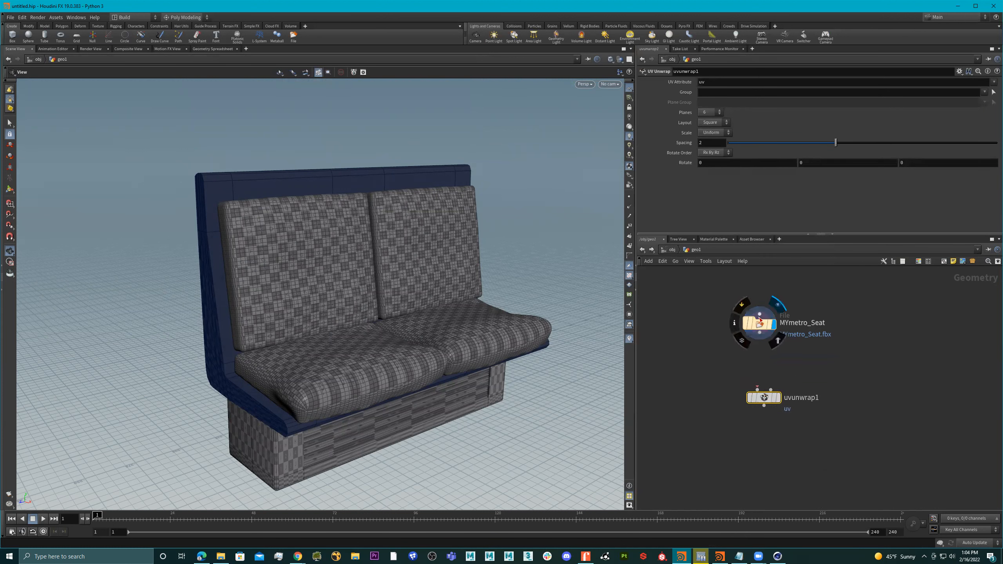
Step: Rearrange the network so the UV Unwrap node and the seat's File node sit side by side, well apart
left_click(758, 323)
left_click_drag(765, 398, 660, 324)
left_click_drag(759, 323, 805, 323)
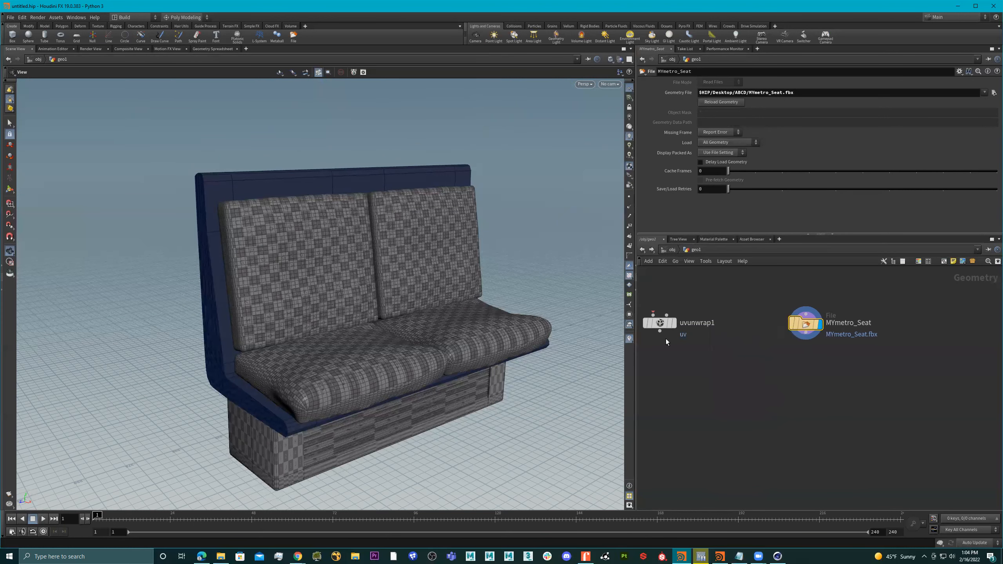
Step: Activate the Select tool for picking parts of the metro seat in the scene view
left_click_drag(394, 265, 379, 271)
left_click_drag(241, 240, 372, 255)
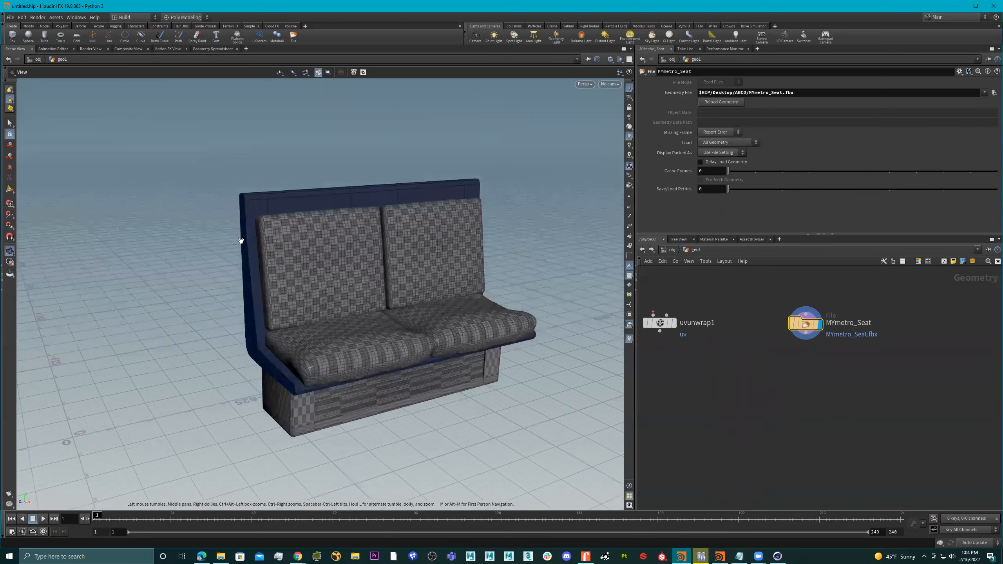
left_click_drag(470, 282, 438, 280)
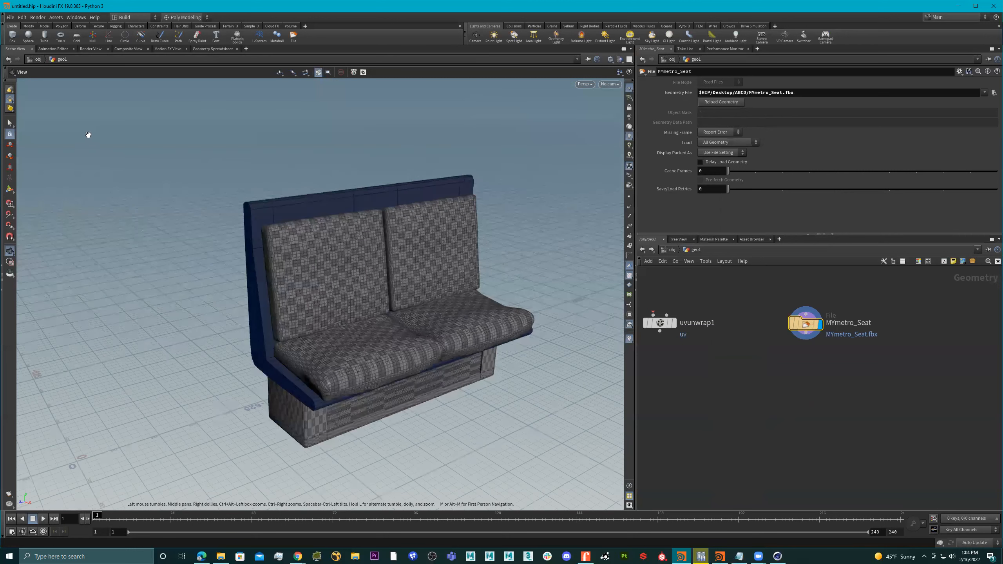
left_click(9, 124)
key("Escape")
left_click_drag(358, 197, 328, 203)
left_click_drag(304, 238, 315, 247, "alt")
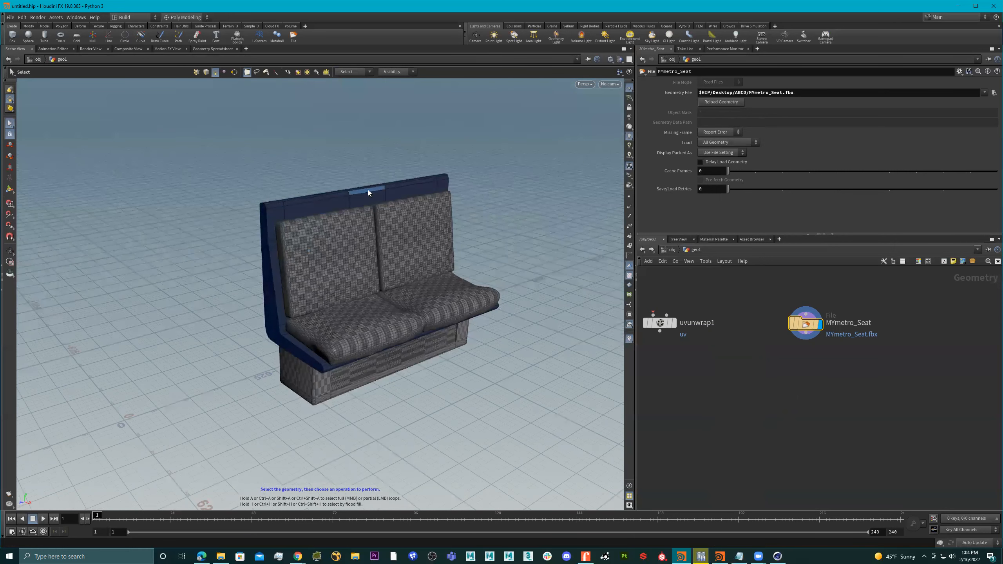
Step: Turn on group selection in the scene view so the group list is shown beside the seat
left_click(307, 72)
left_click(328, 72)
left_click(282, 73)
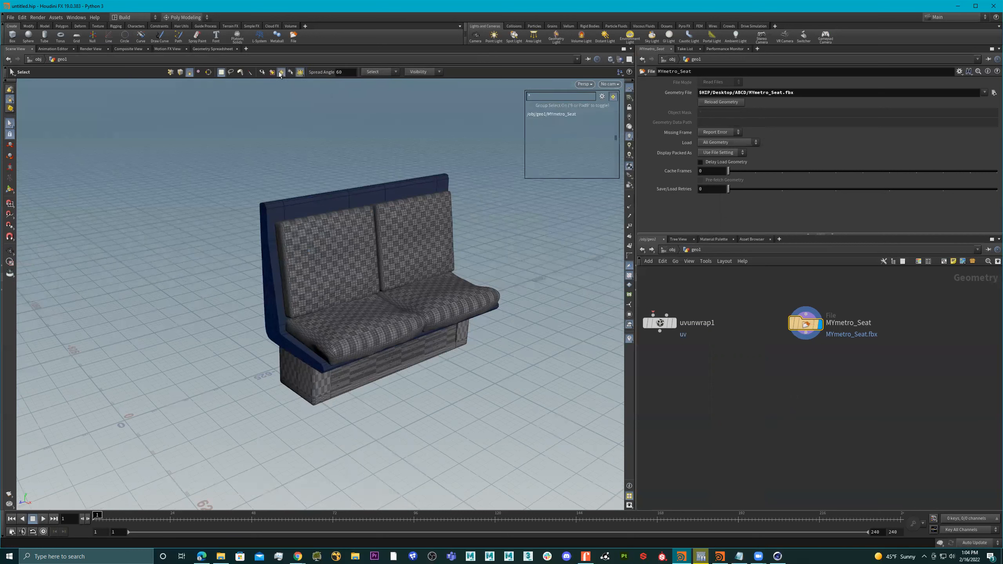
left_click(300, 73)
left_click(306, 73)
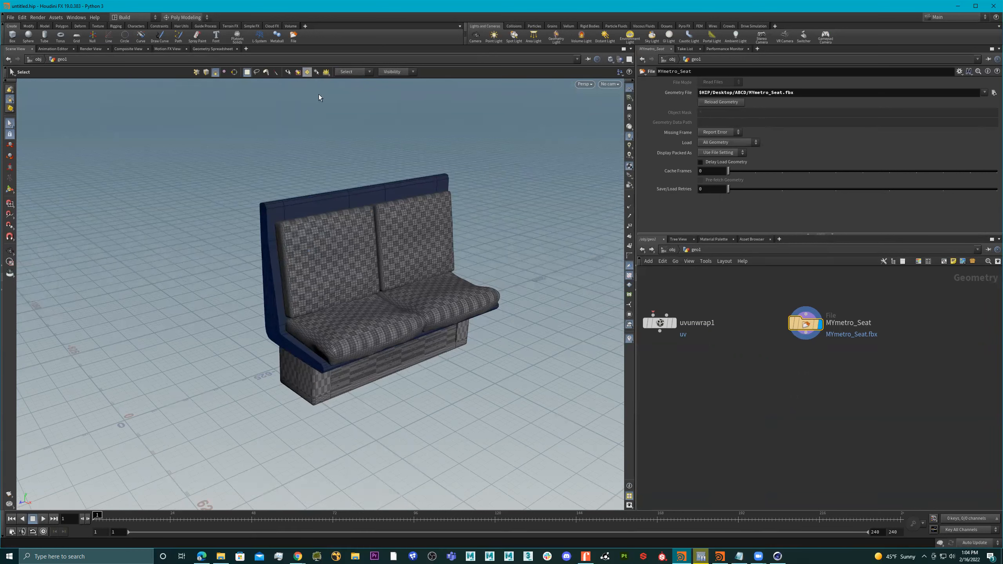
left_click(308, 73)
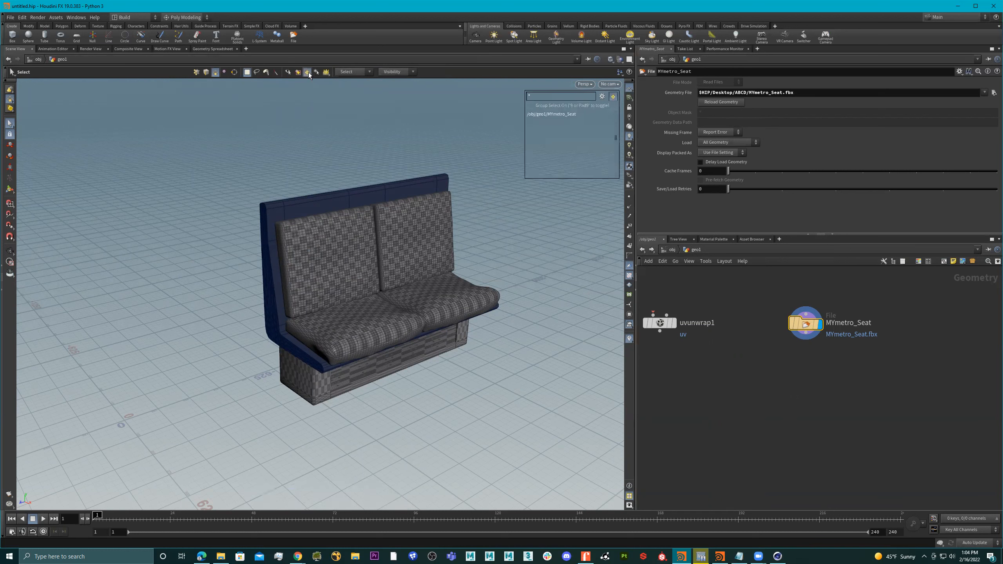
Step: Set the group list to organise the seat's parts by the name attribute
left_click(601, 97)
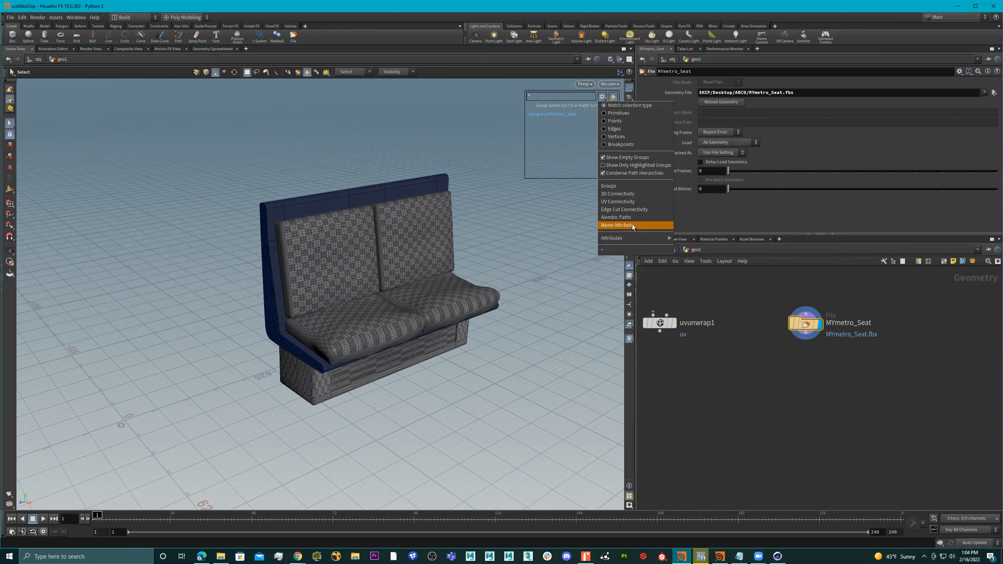
mouse_move(640, 237)
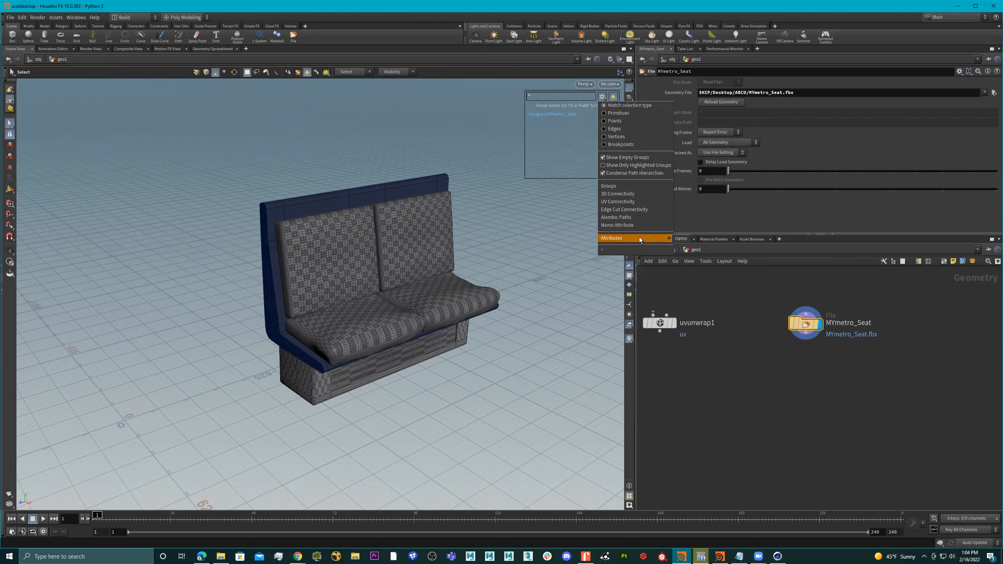
left_click(680, 239)
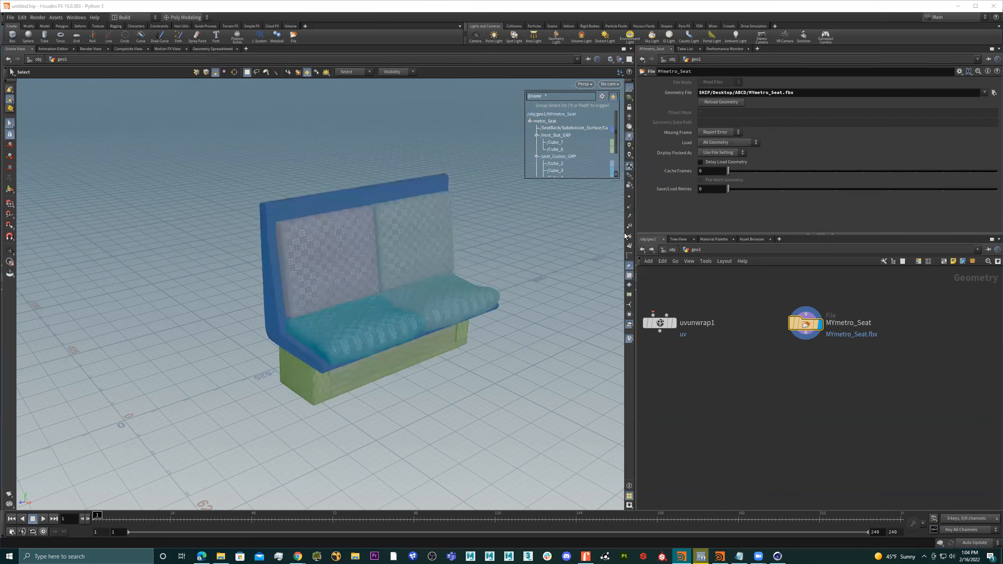
Step: Select all four seat cushions together, both backrests and both seat pads
left_click_drag(508, 227, 498, 227, "alt")
key("s")
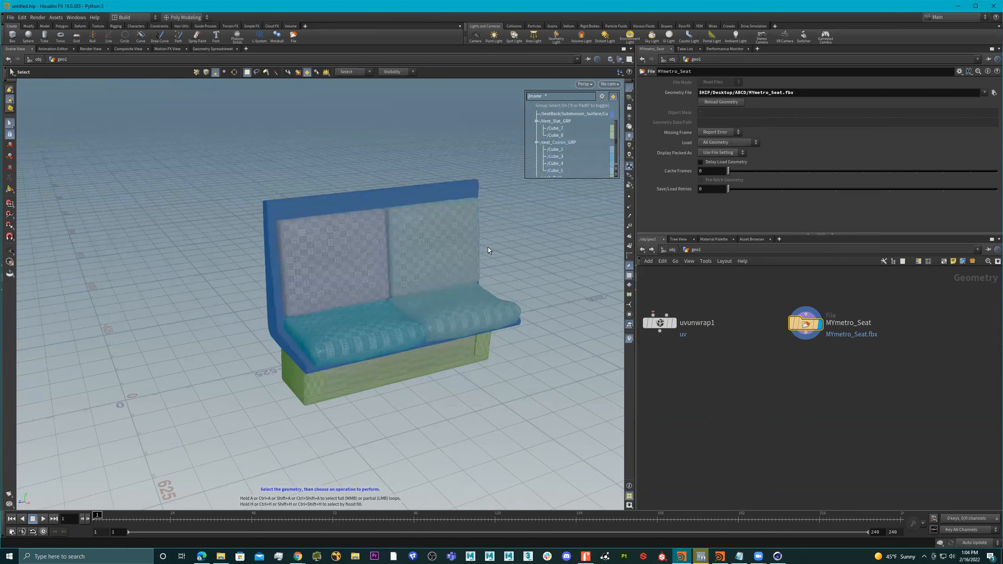
key("Escape")
left_click_drag(396, 264, 318, 230)
key("s")
left_click(318, 233)
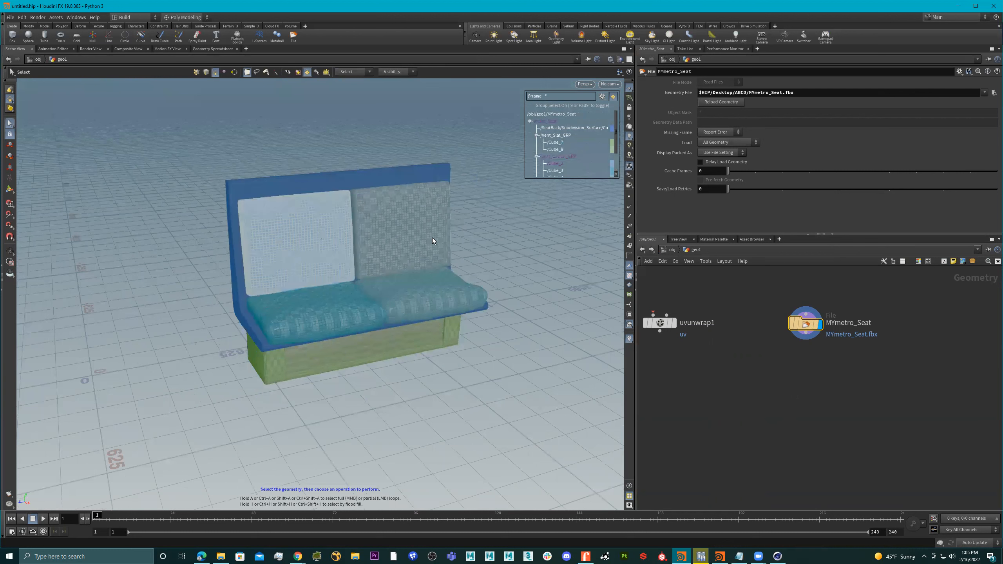
left_click(402, 239, "shift")
left_click(330, 302, "shift")
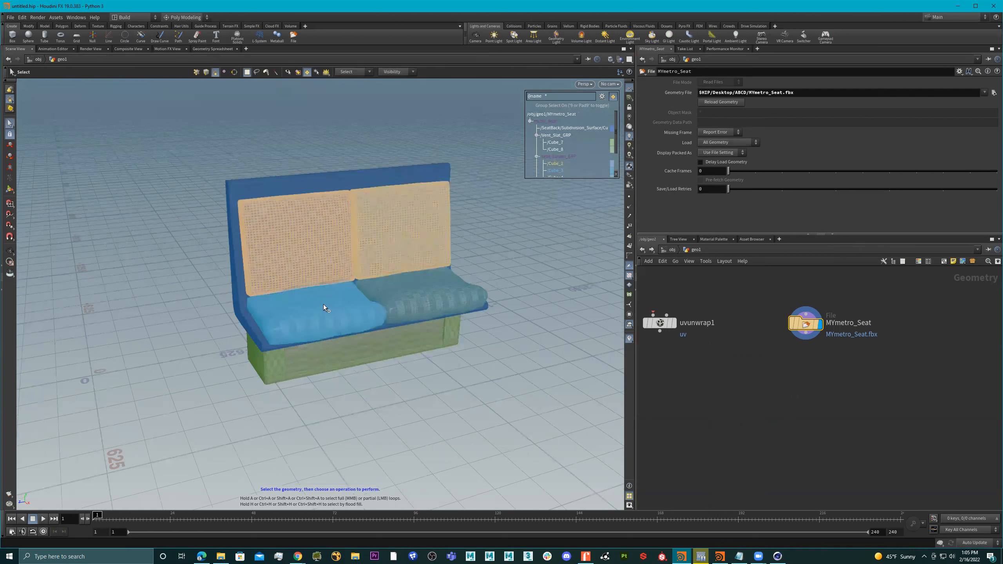
left_click(415, 295, "shift")
Step: Apply a Split to the selected cushions and place its node slightly lower under the seat's File node
key("Escape")
left_click_drag(539, 334, 497, 346)
key("s")
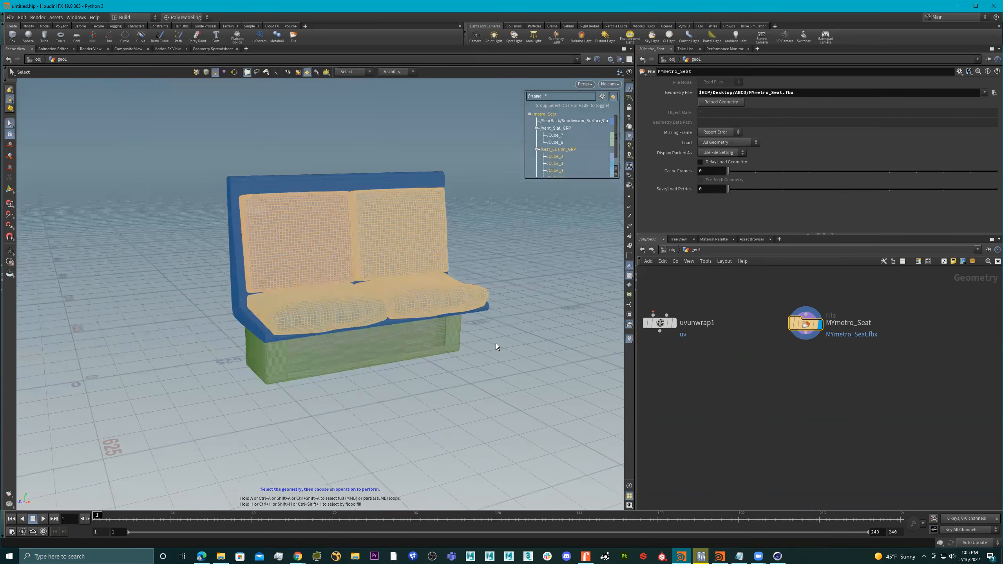
key("ctrl+z")
key("ctrl+y")
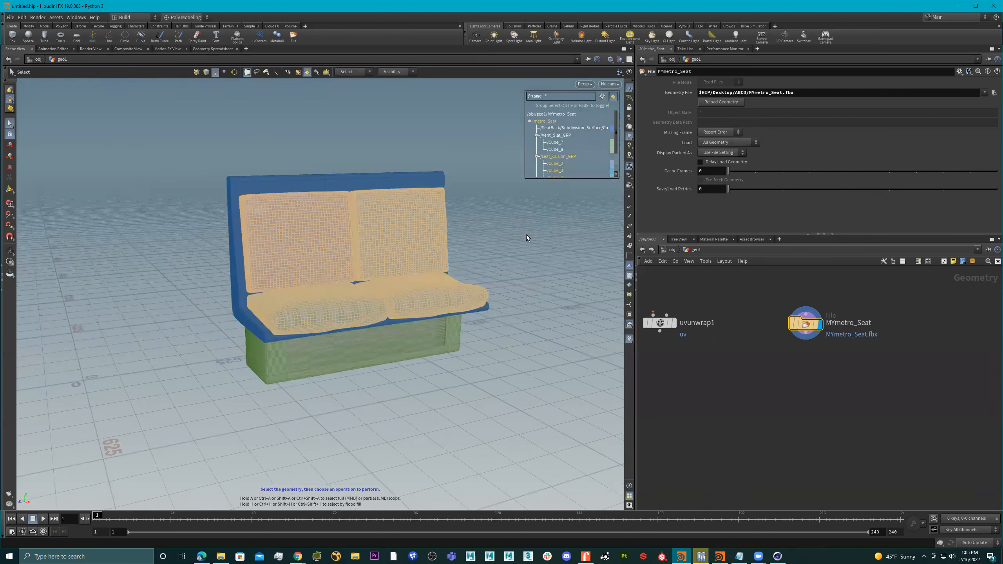
key("Tab")
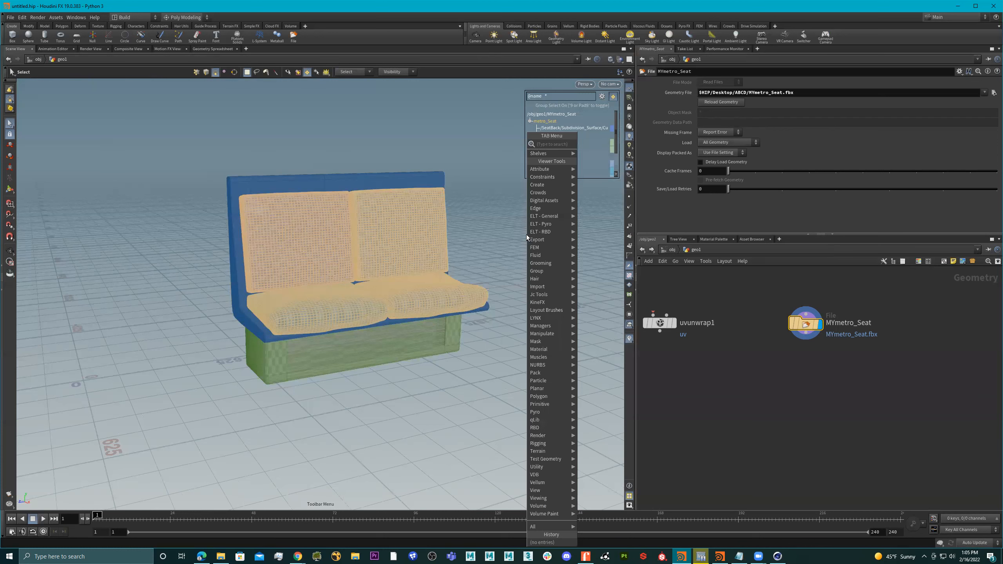
type("split")
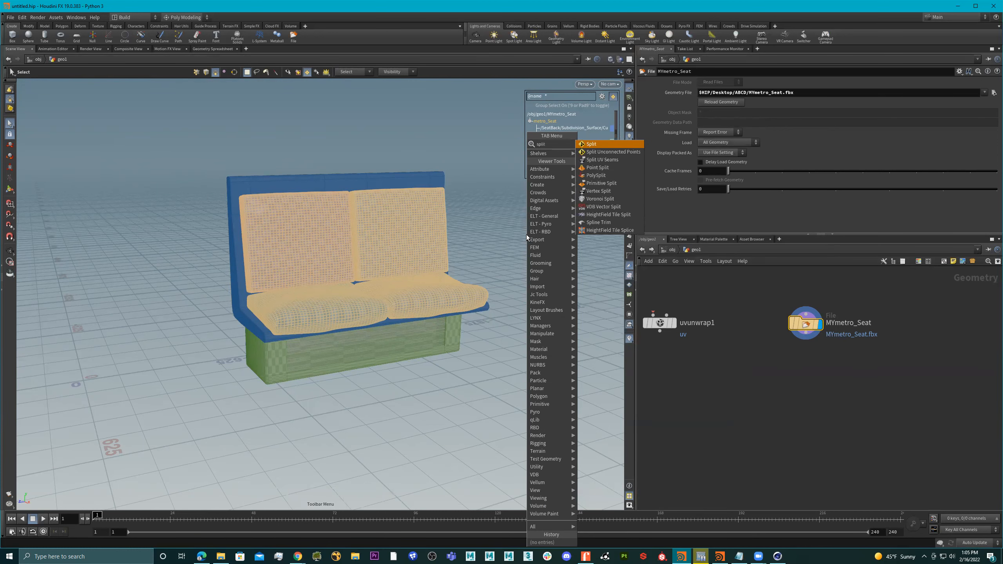
key("Return")
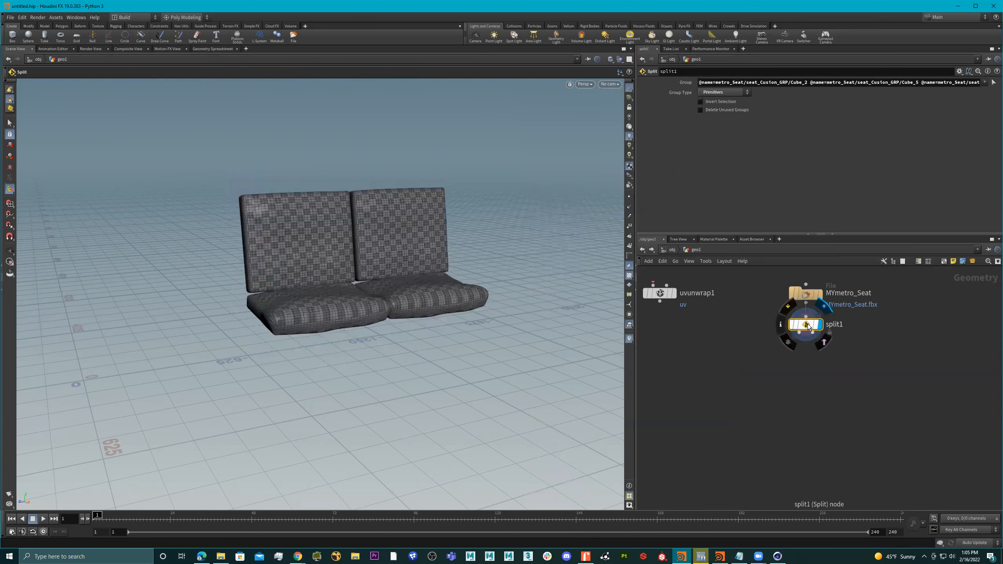
mouse_move(804, 325)
left_mouse_down()
mouse_move(807, 346)
mouse_move(808, 332)
left_mouse_up()
Step: Compare the full seat from the File node with the Split node's output, and examine the isolated cushions
scroll(814, 334, "up", 1)
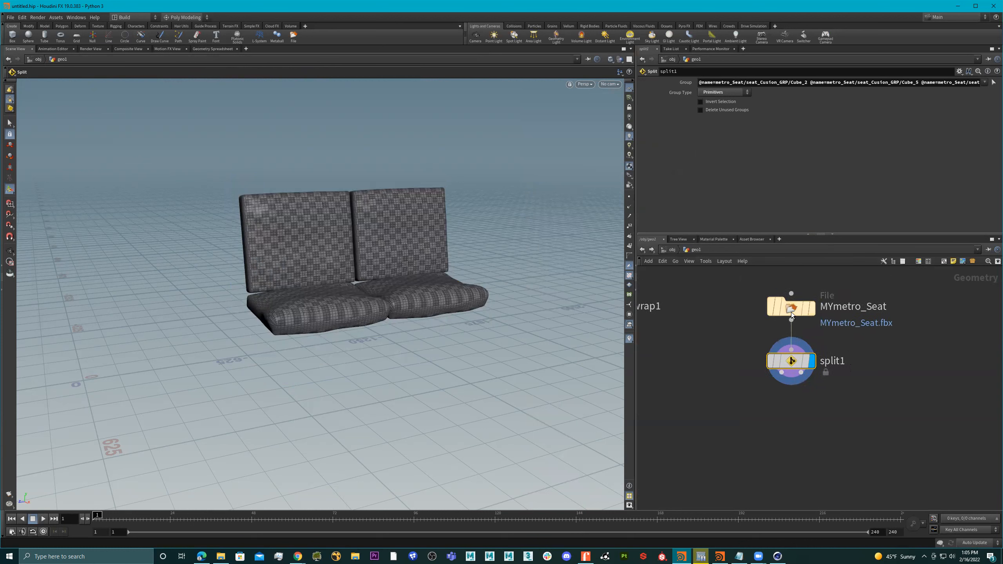
key("r")
left_click(793, 297)
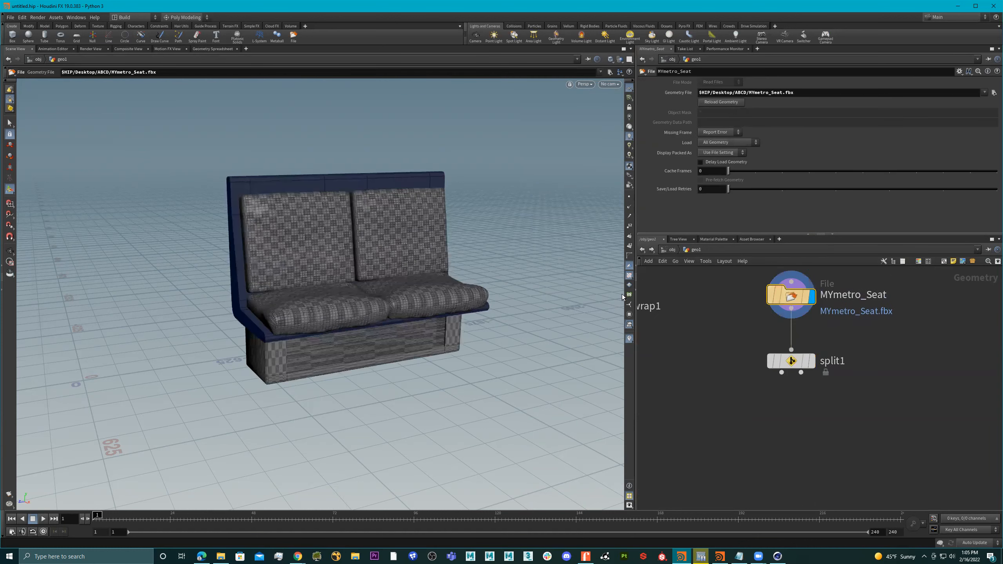
key("r")
left_click(796, 361)
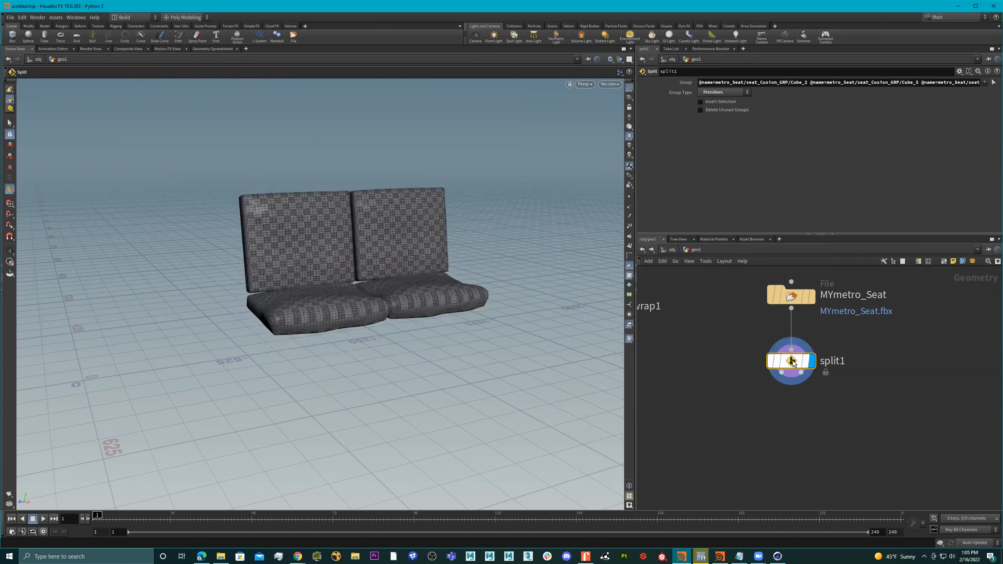
key("Escape")
left_click_drag(320, 235, 287, 244)
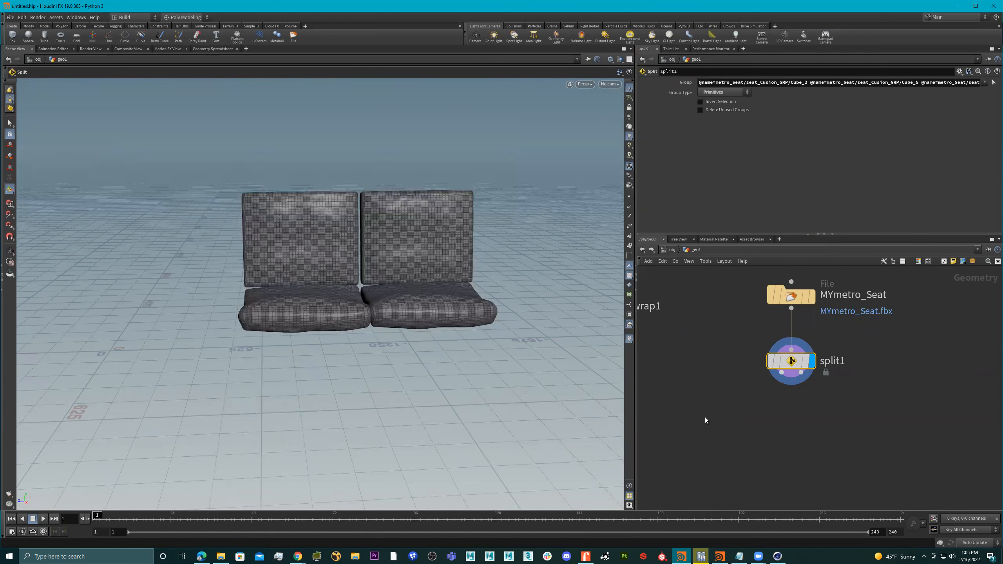
Step: Add a Null node below the Split node and wire it to the split's first output
key("Tab")
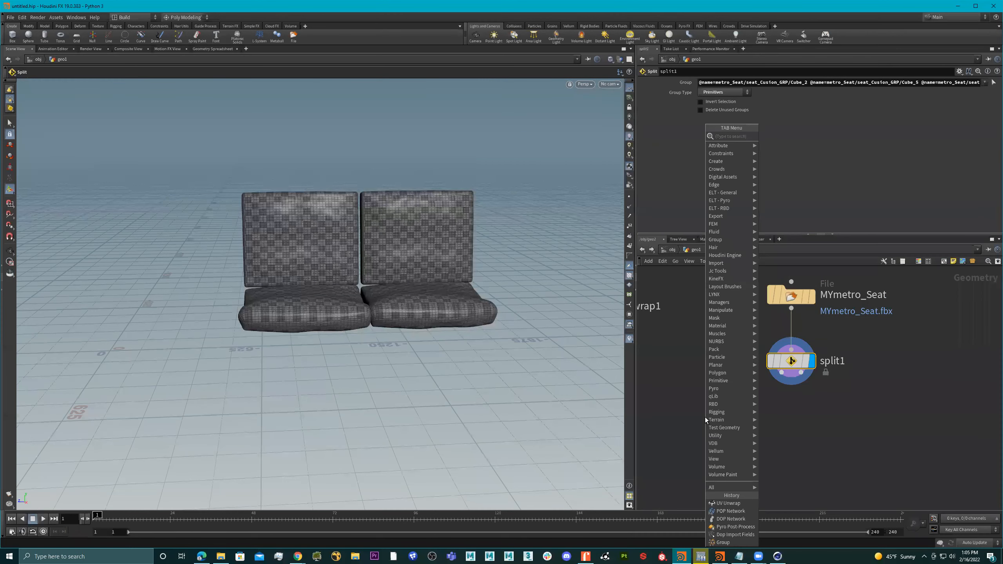
type("null")
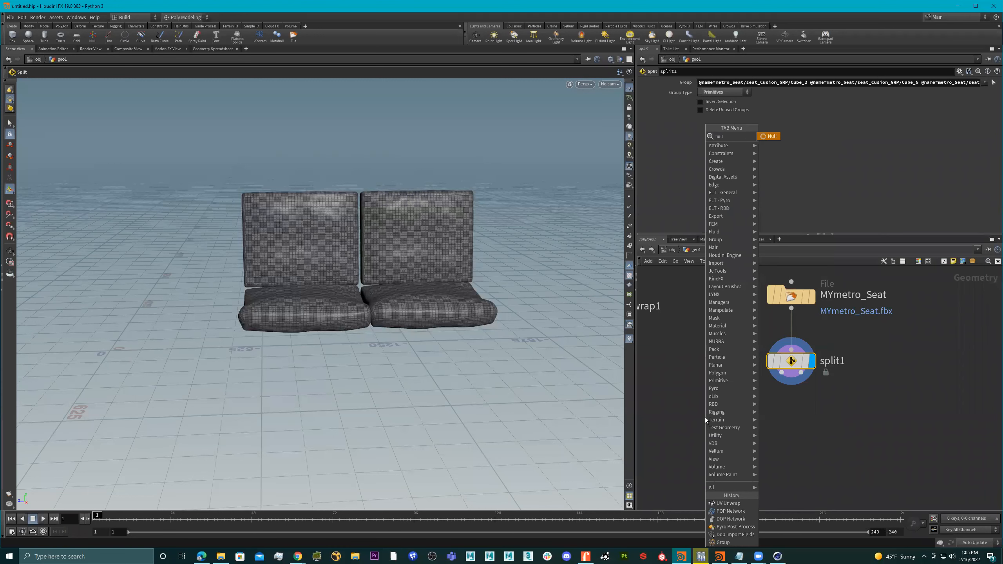
key("Return")
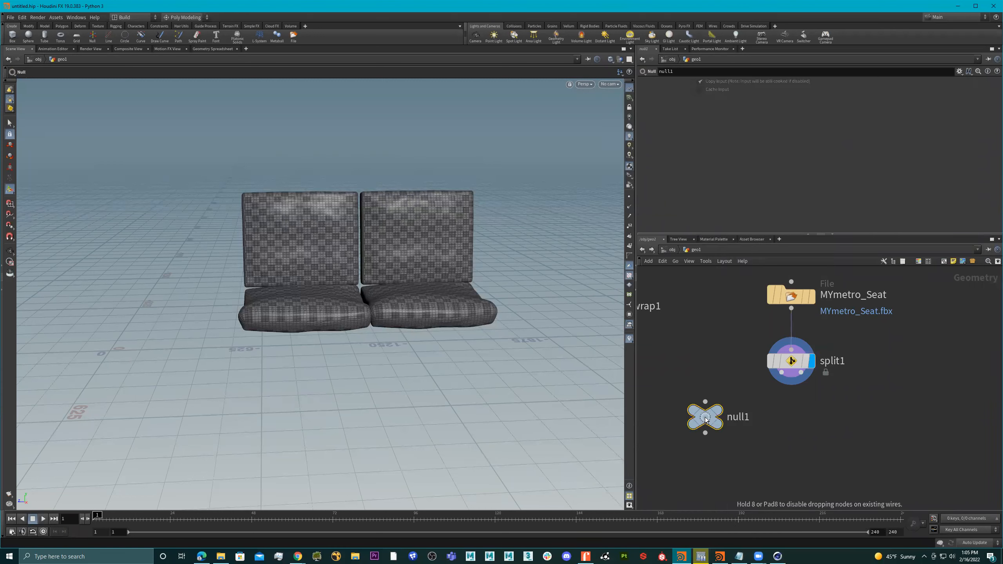
left_click(706, 417)
left_click_drag(781, 372, 705, 402)
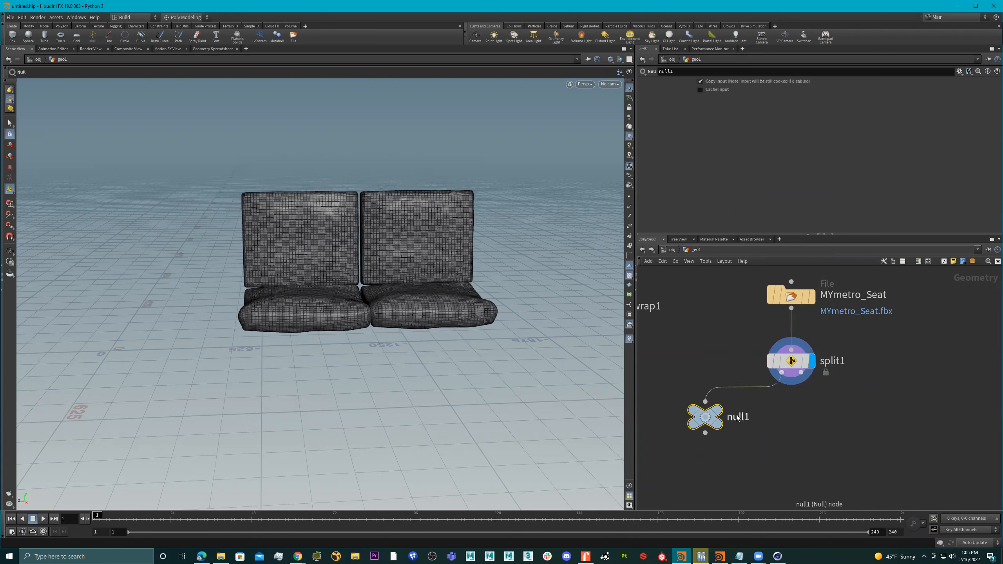
left_click_drag(709, 413, 707, 413)
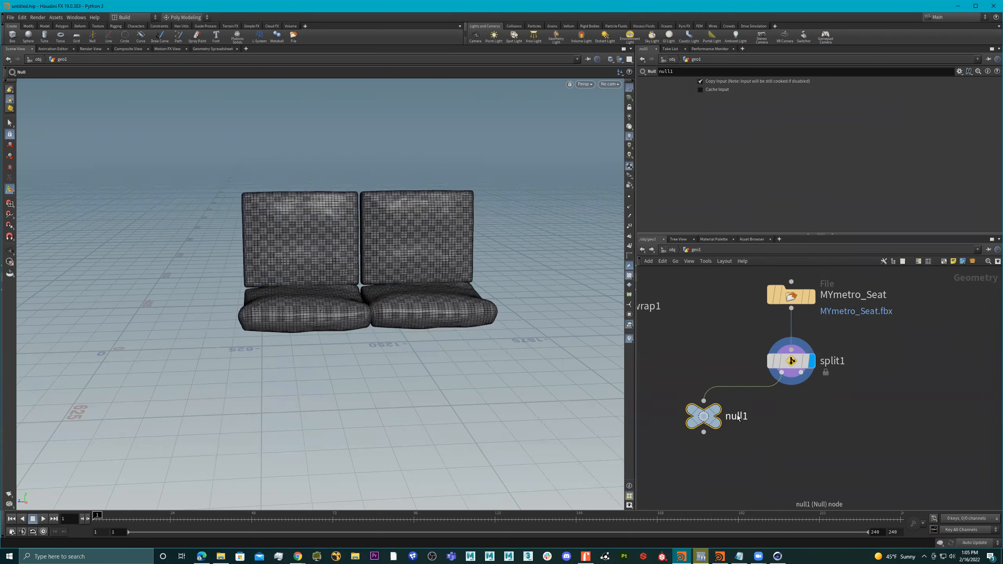
Step: Rename the Null node as cusion and display its geometry in the scene view
double_click(738, 417)
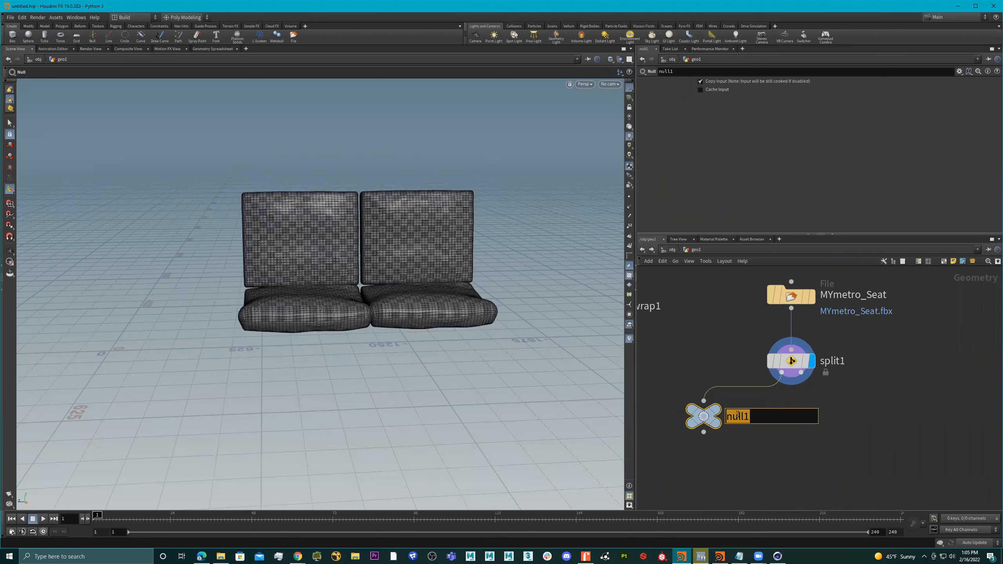
type("cusion")
key("Return")
mouse_move(711, 416)
key("r")
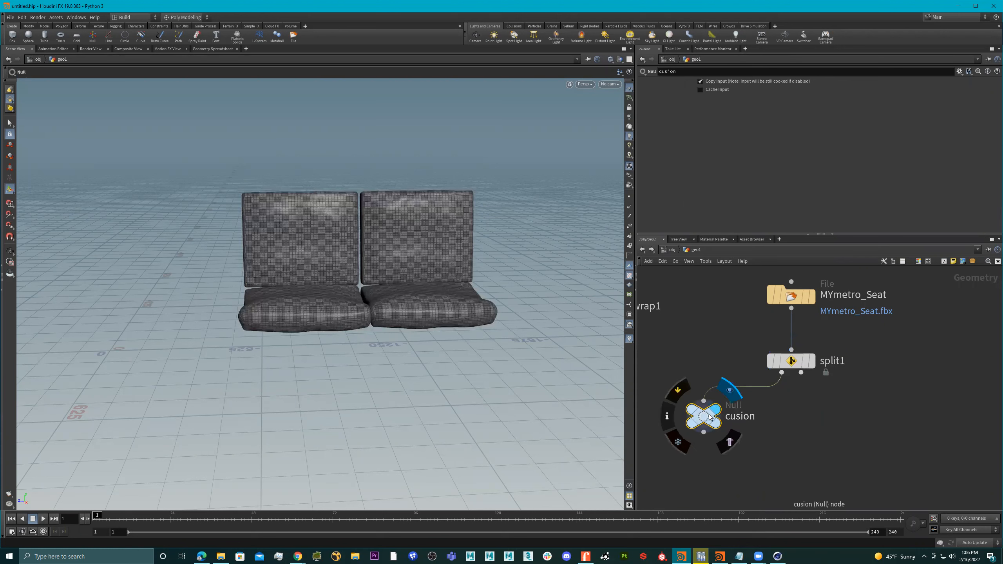
Step: Compare the geometry shown by the seat's File node, the Split node and the cusion Null
key("Escape")
left_click_drag(442, 253, 406, 243)
middle_click_drag(779, 426, 791, 429)
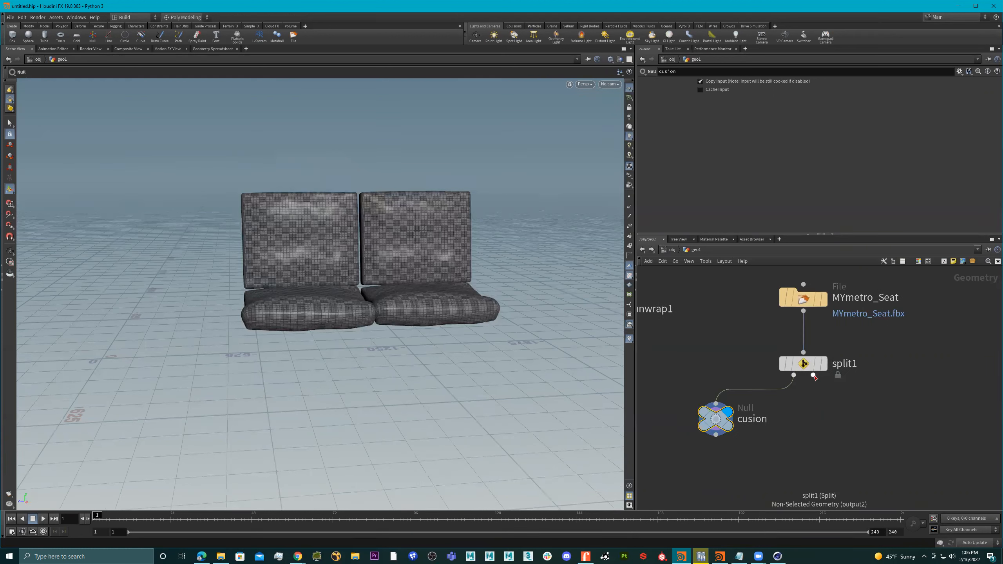
left_click(824, 299)
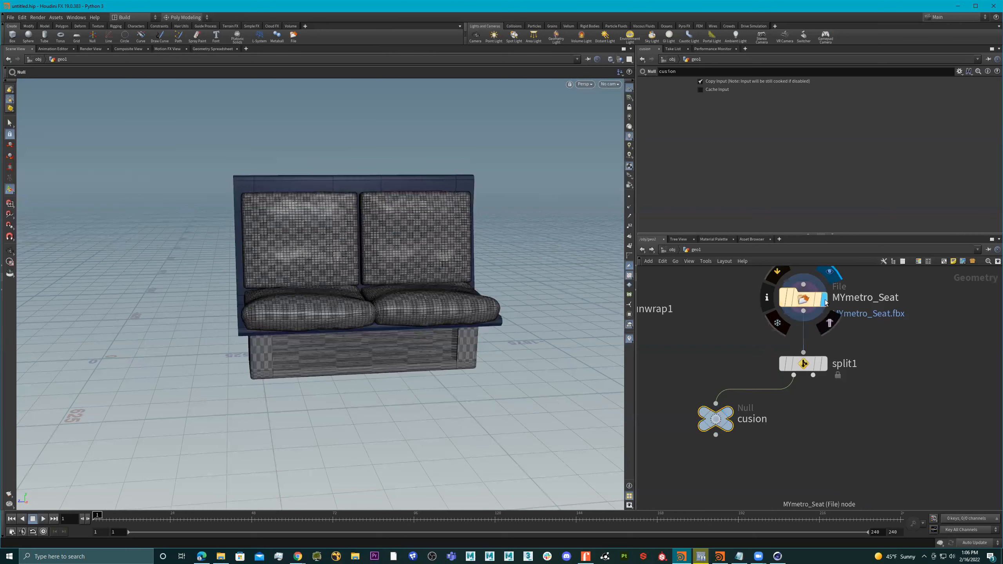
left_click(805, 294)
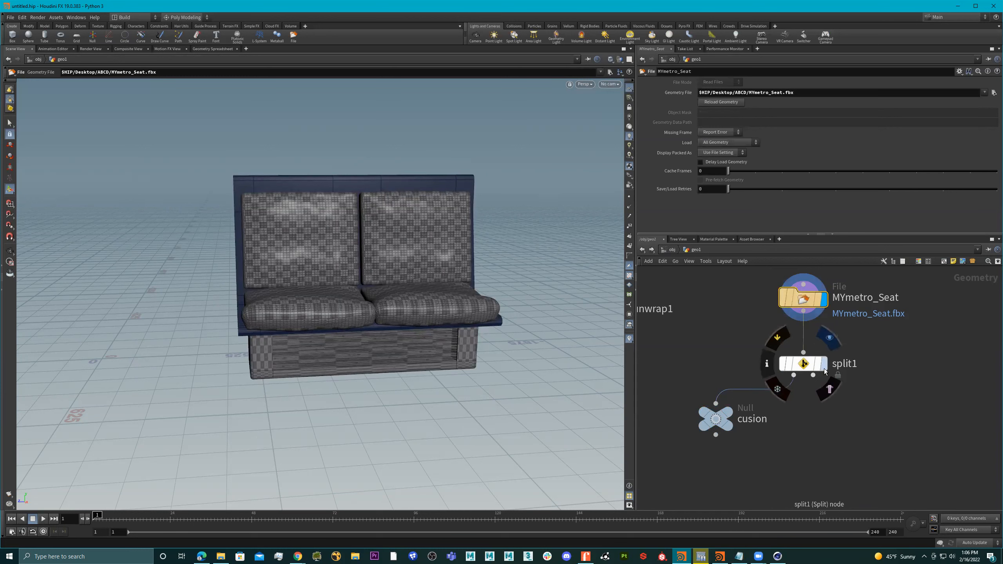
left_click(825, 364)
left_click(809, 365)
left_click(729, 415)
left_click(715, 419)
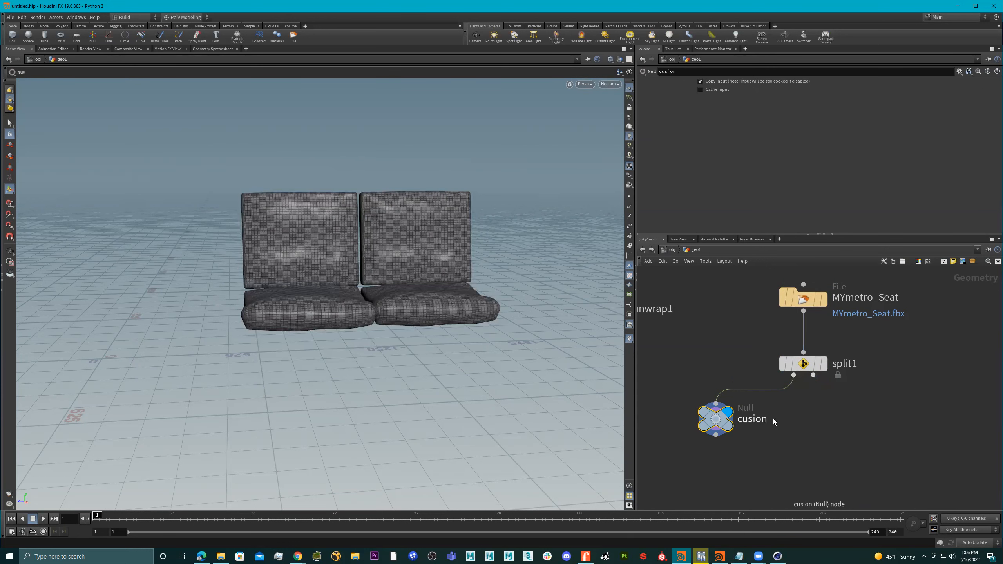
Step: Add a second Null node and place it well to the right of the cusion Null, below the Split node
key("Tab")
type("null")
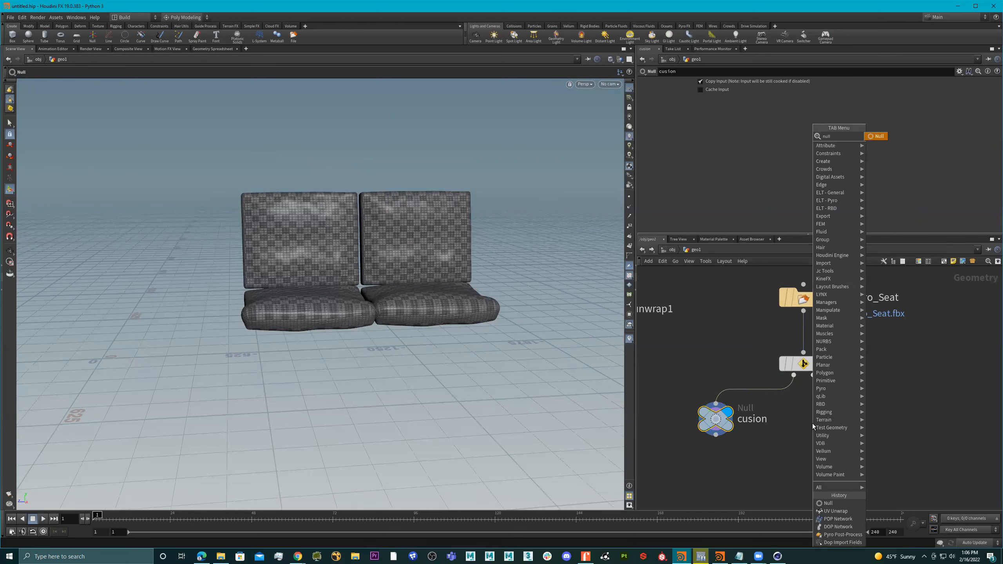
key("Return")
left_click(811, 423)
left_click(716, 415)
left_click_drag(804, 416, 906, 390)
left_click_drag(866, 421, 928, 444)
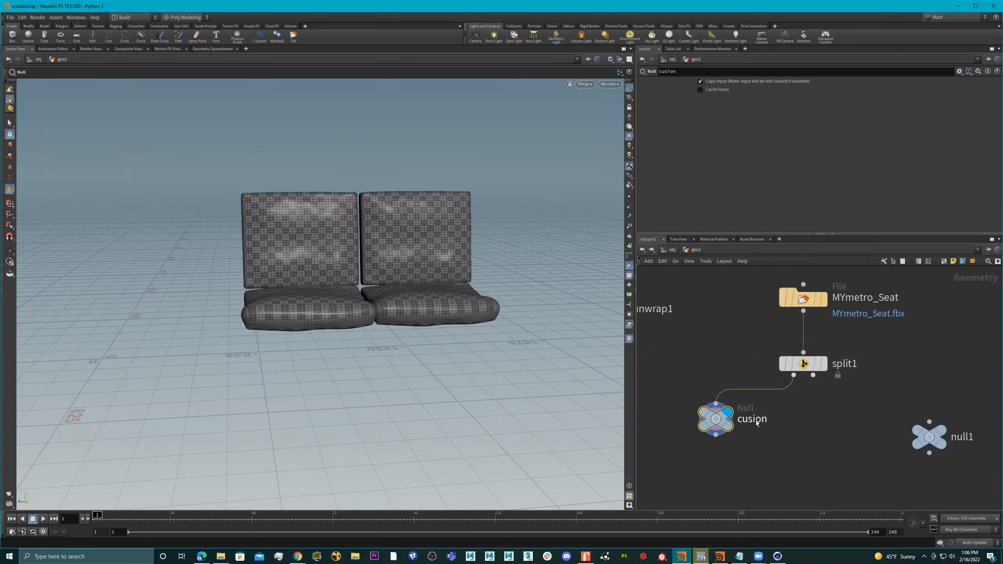
mouse_move(730, 424)
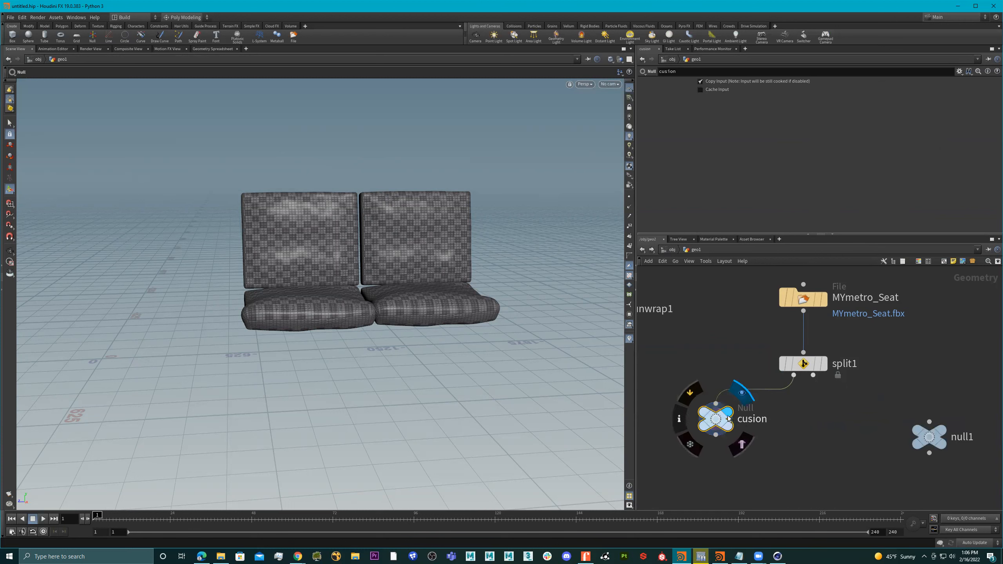
Step: Duplicate the cusion Null, rename the copy ihuhgihhg, and move the unconnected Null out of its way
left_click_drag(722, 420, 846, 444, "alt")
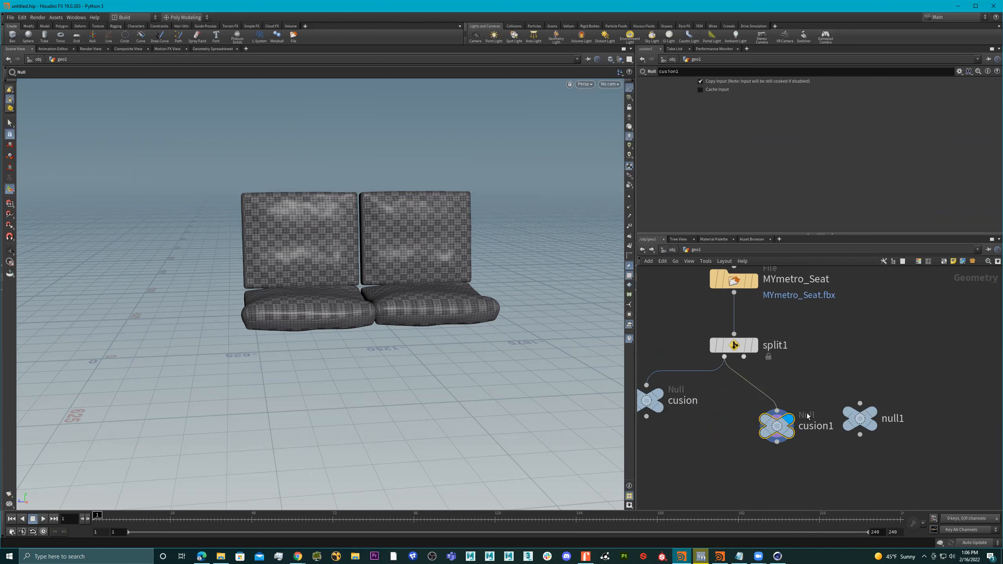
double_click(813, 425)
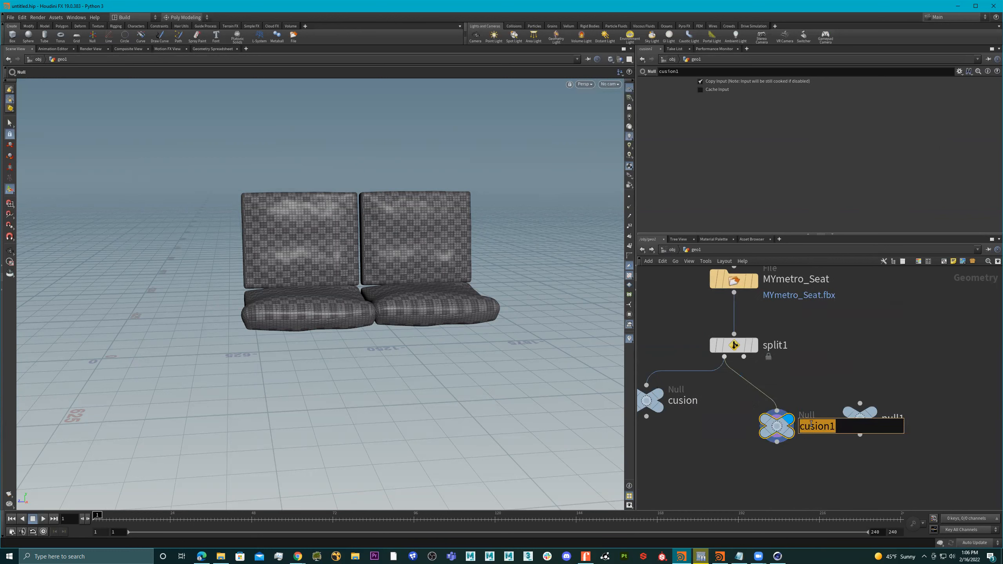
type("ihuhgihhg")
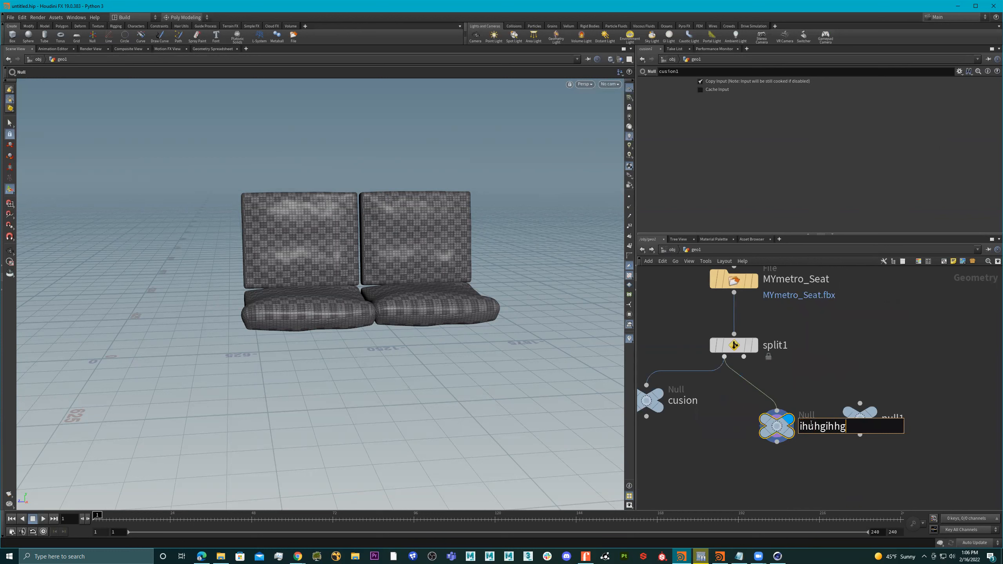
key("Return")
left_click_drag(868, 411, 927, 332)
left_click_drag(781, 426, 821, 429)
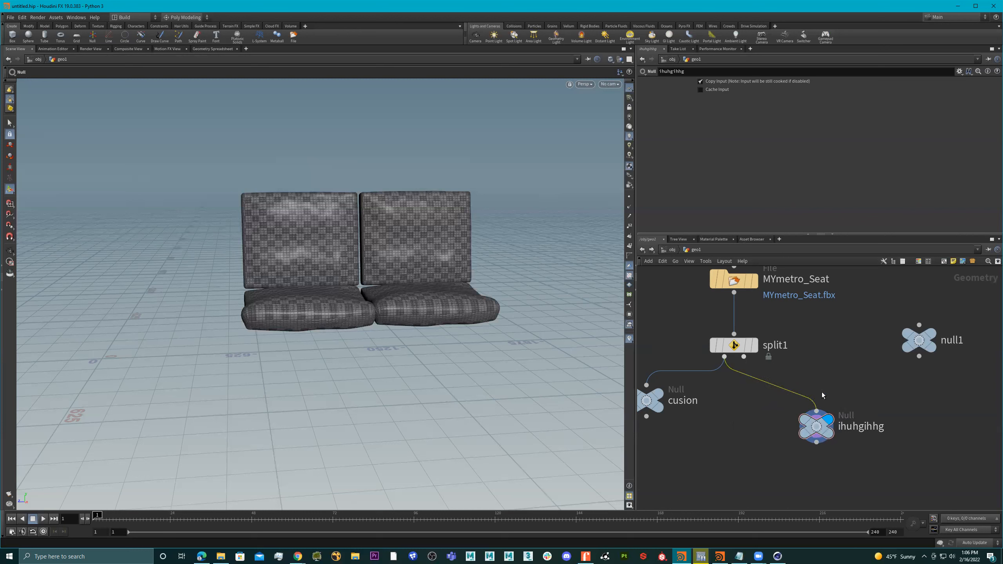
Step: Try disconnecting the ihuhgihhg Null from the Split node's first output and undo each disconnection
mouse_move(818, 426)
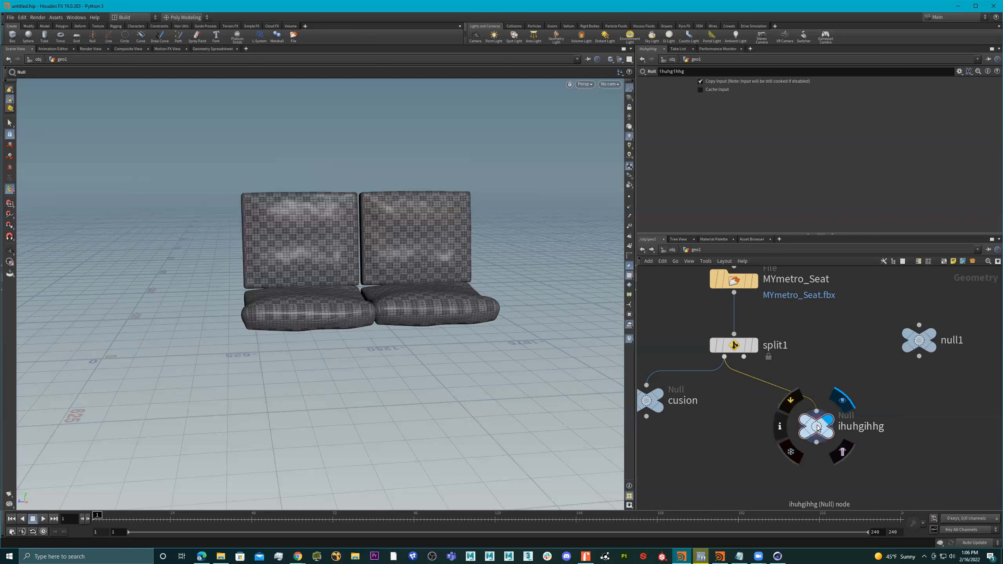
left_click_drag(817, 428, 834, 421)
mouse_move(835, 397)
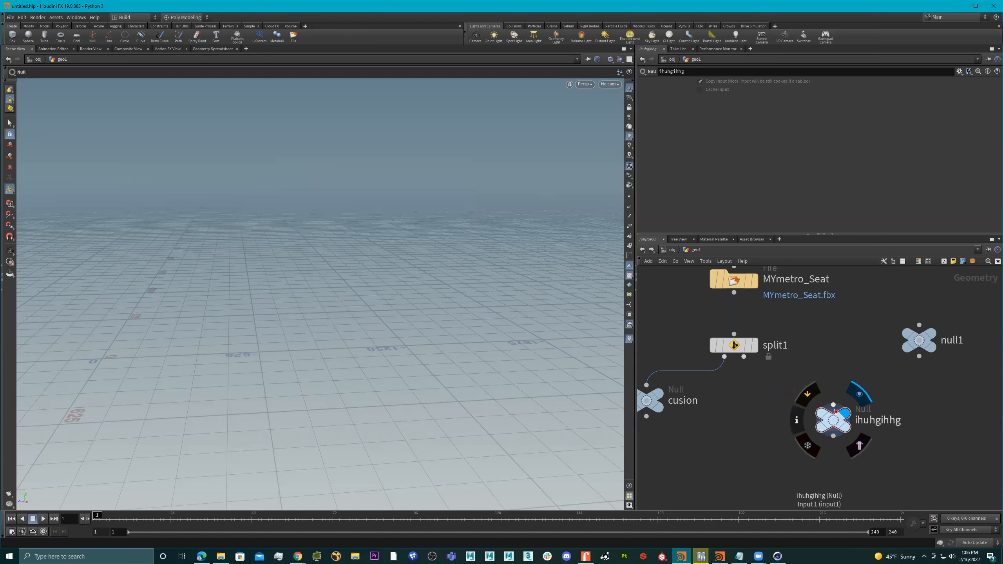
key("ctrl+z")
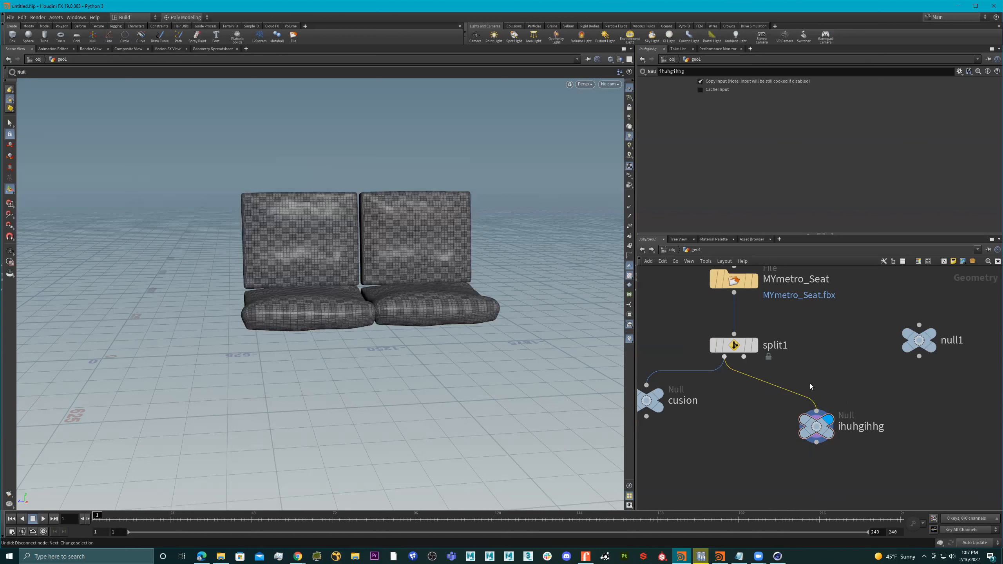
key("y")
mouse_move(833, 366)
left_mouse_down()
mouse_move(708, 417)
mouse_move(780, 397)
left_mouse_up()
left_click_drag(842, 395, 833, 396)
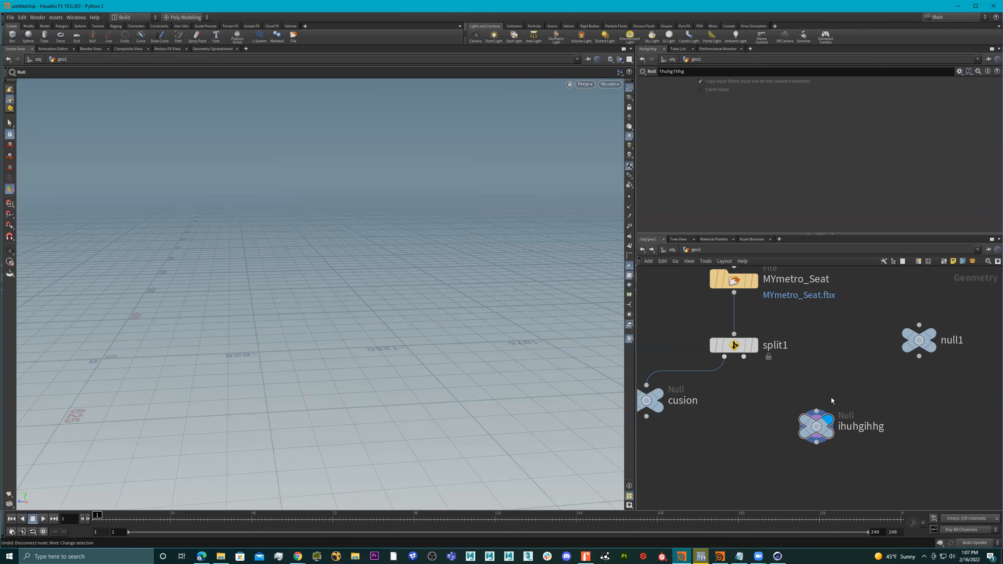
key("ctrl+z")
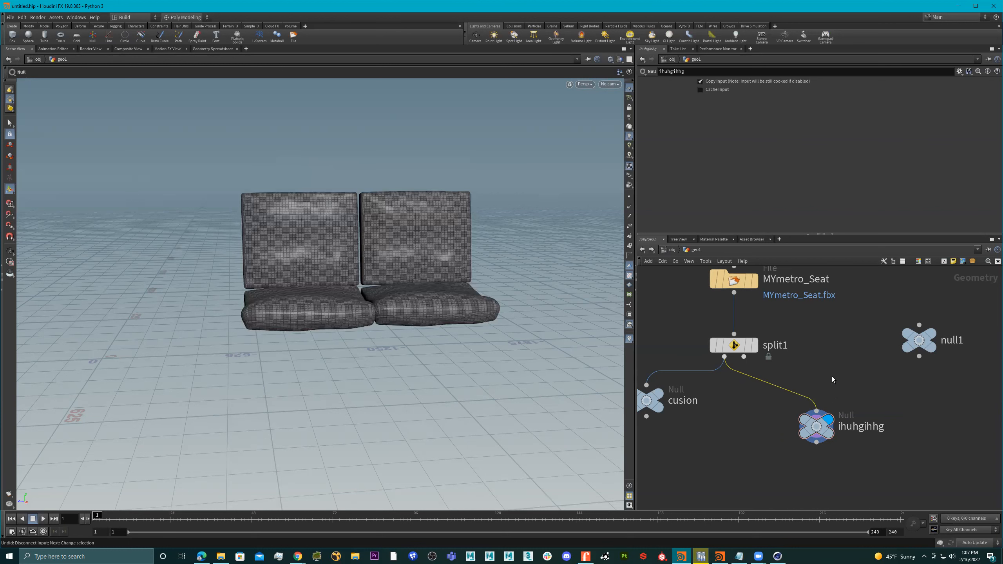
key("Delete")
key("ctrl+z")
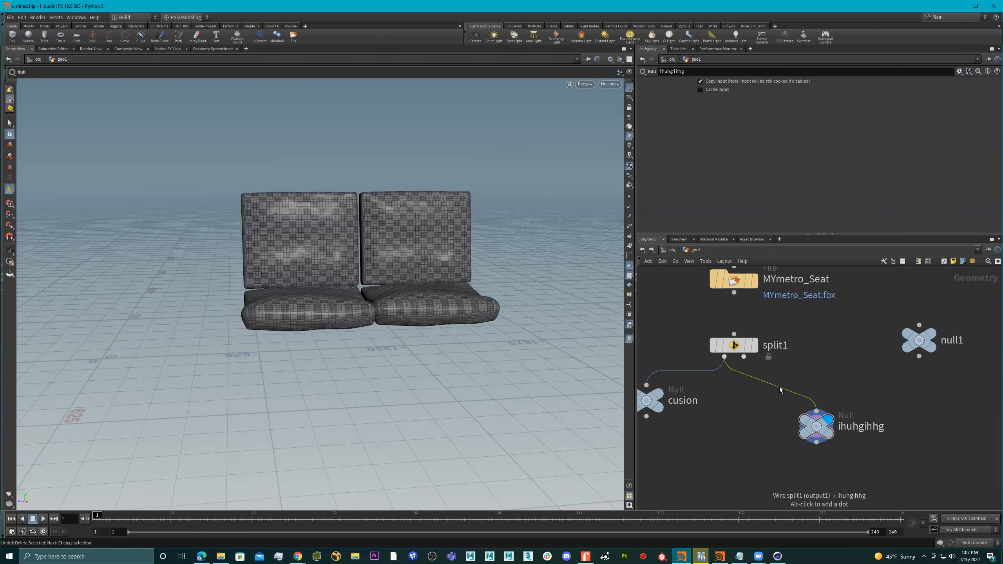
Step: Wire the Split node's second output to the ihuhgihhg Null and inspect its geometry in the scene view
left_click_drag(744, 357, 821, 409)
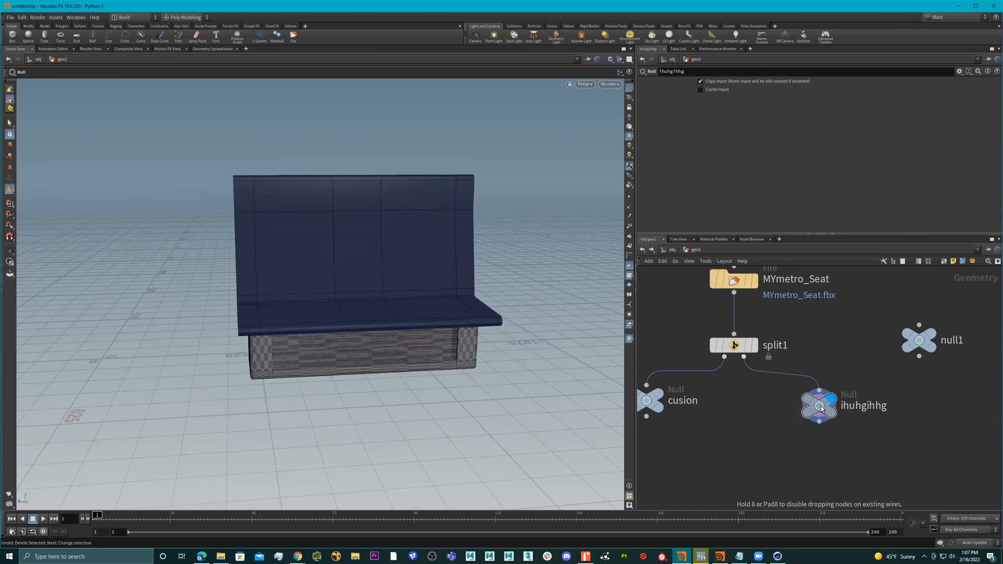
key("Escape")
left_click_drag(358, 269, 446, 282)
left_click(868, 410)
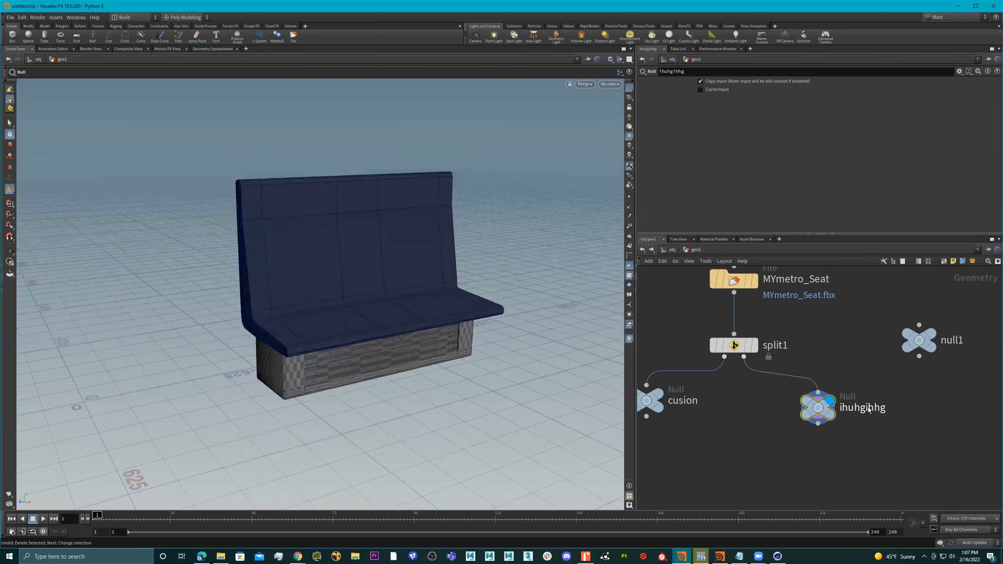
double_click(864, 408)
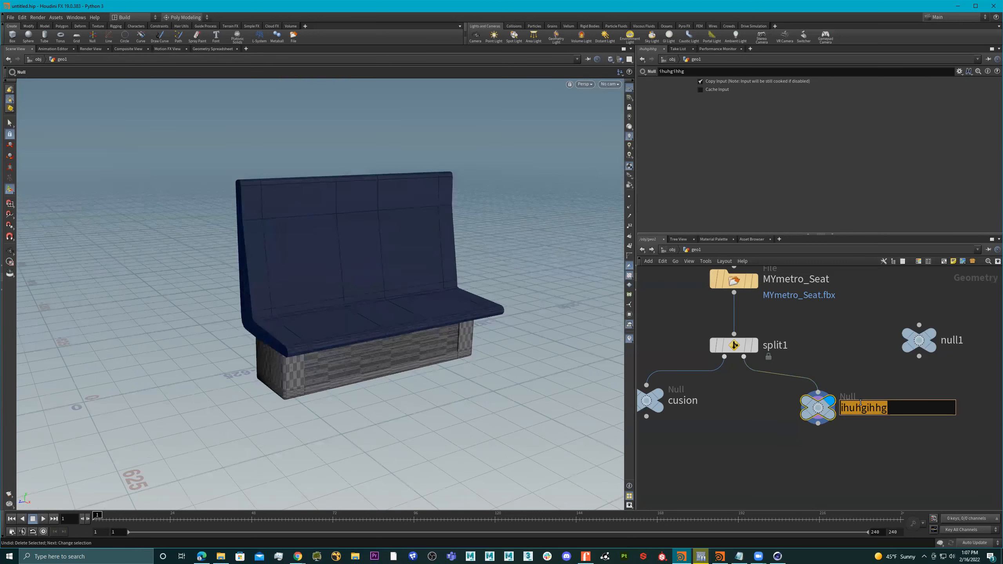
left_click(799, 454)
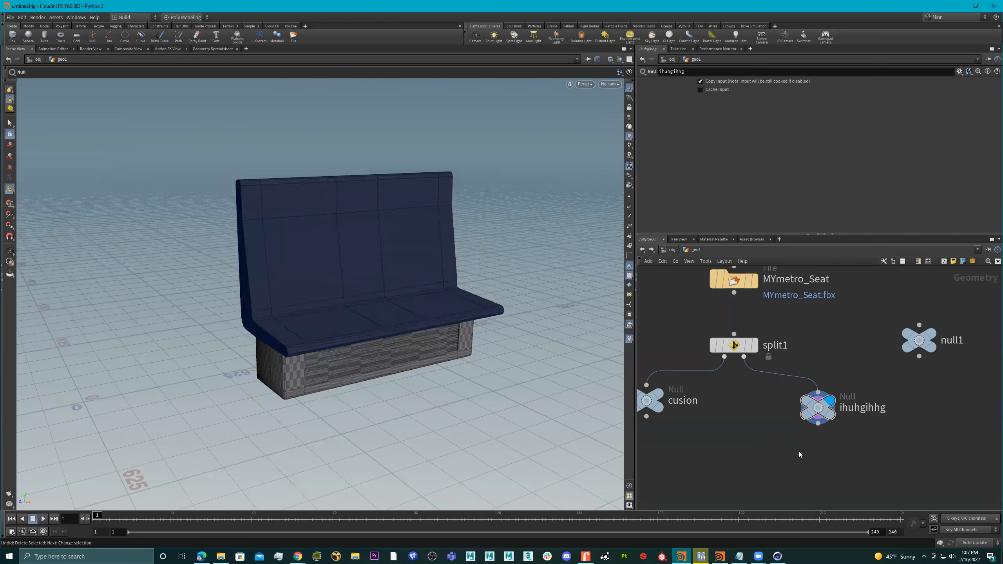
left_click_drag(403, 271, 390, 272, "alt")
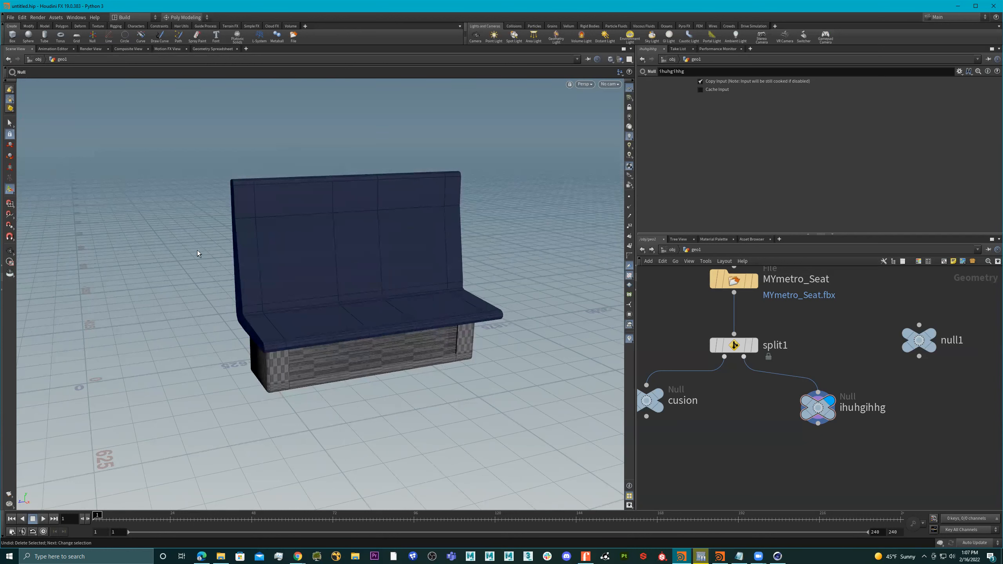
Step: Enter geometry selection on the ihuhgihhg Null and organize the group list by the name attribute
key("s")
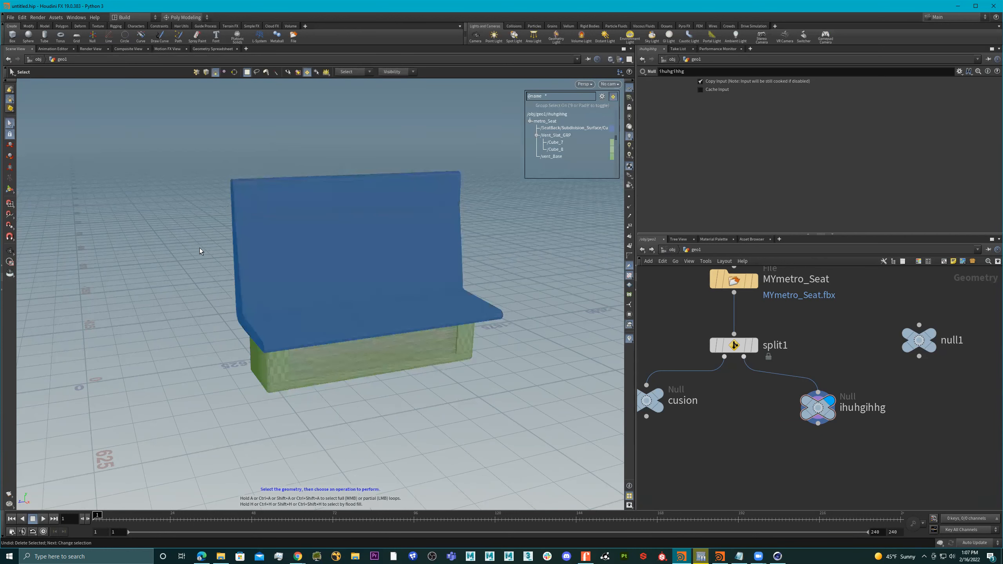
left_click(307, 74)
left_click(306, 74)
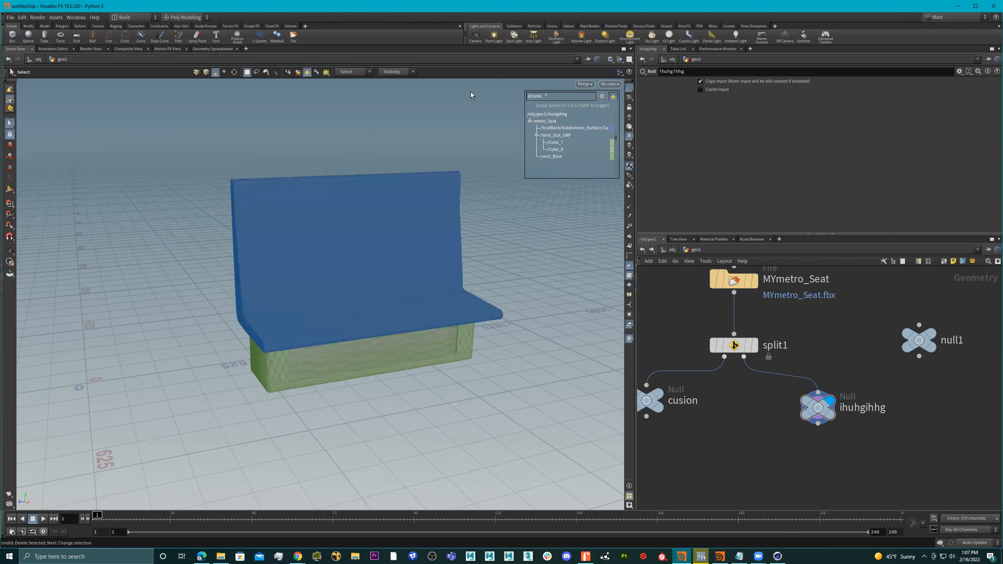
left_click(602, 96)
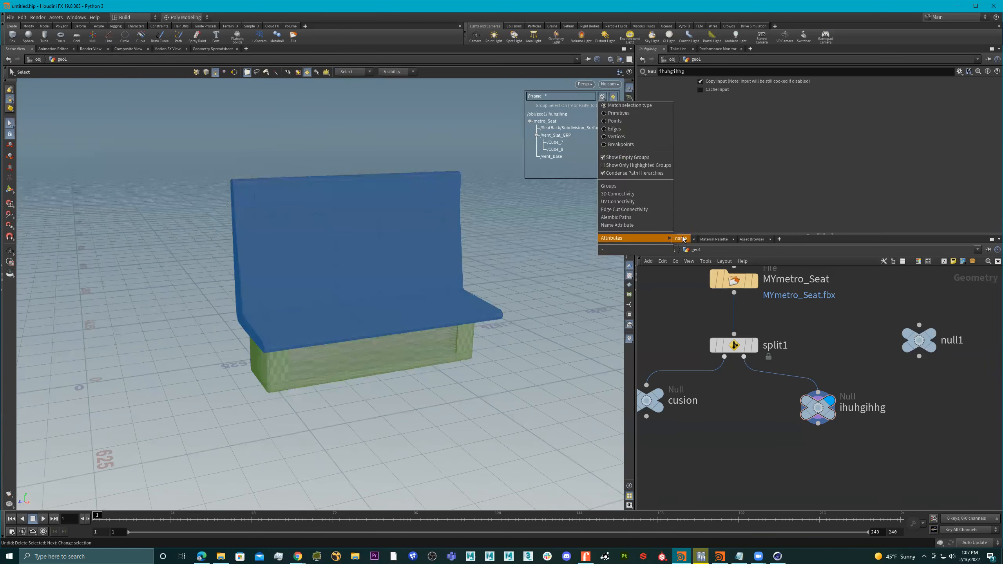
left_click(682, 239)
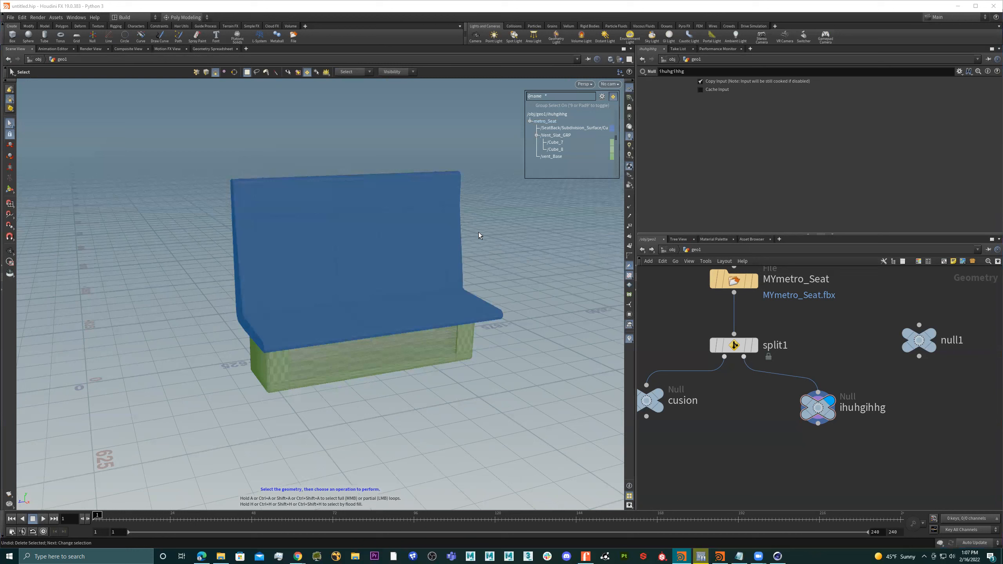
Step: Select the blue seat back shell by its name group and add a Split node to isolate it
key("Escape")
left_click_drag(376, 262, 398, 253)
key("s")
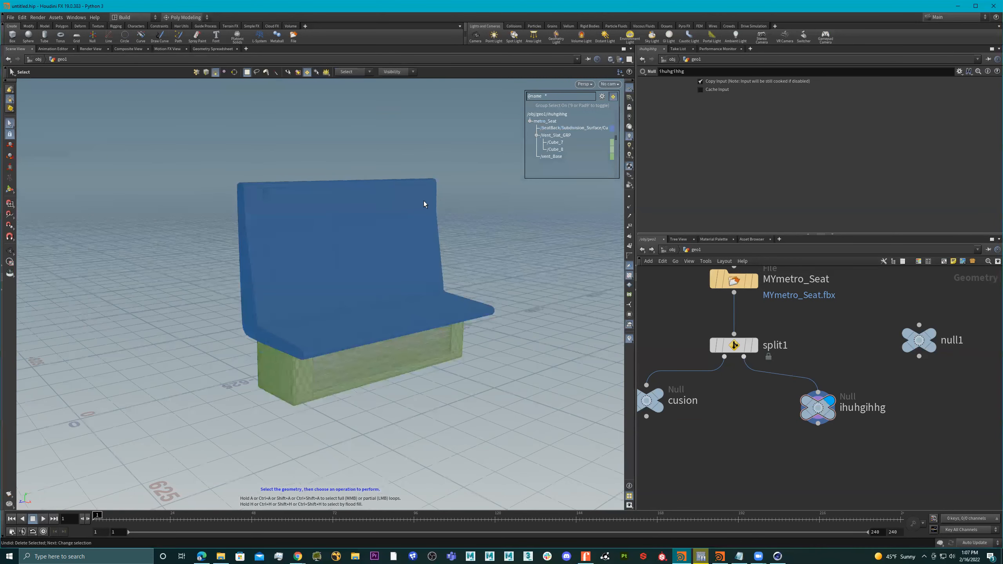
left_click(334, 240)
left_click(334, 237)
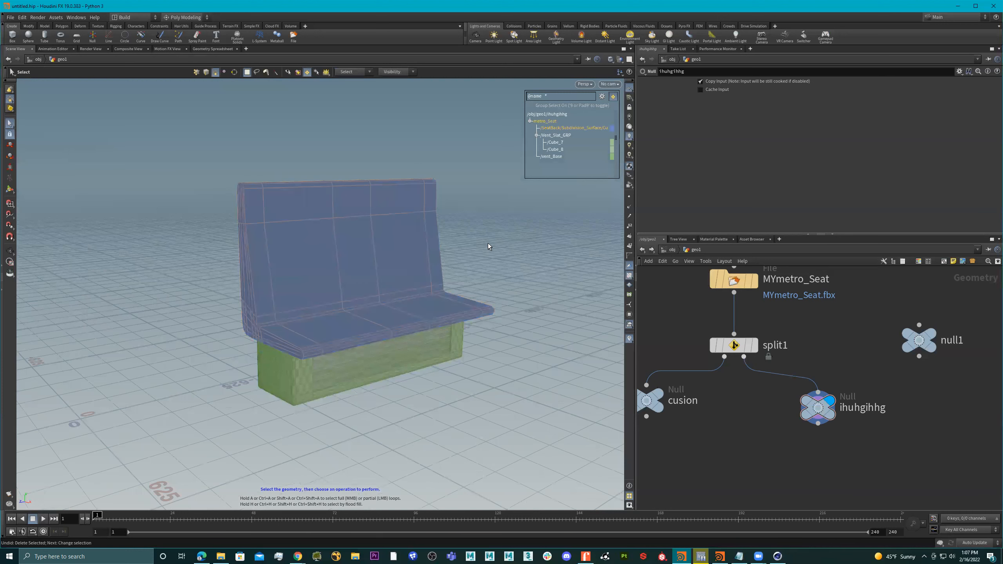
key("Tab")
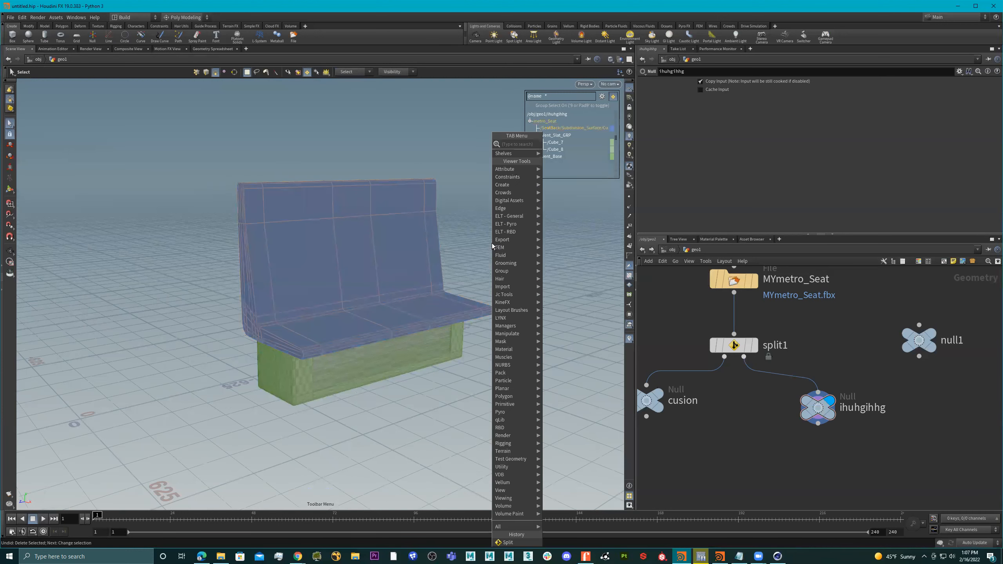
type("split")
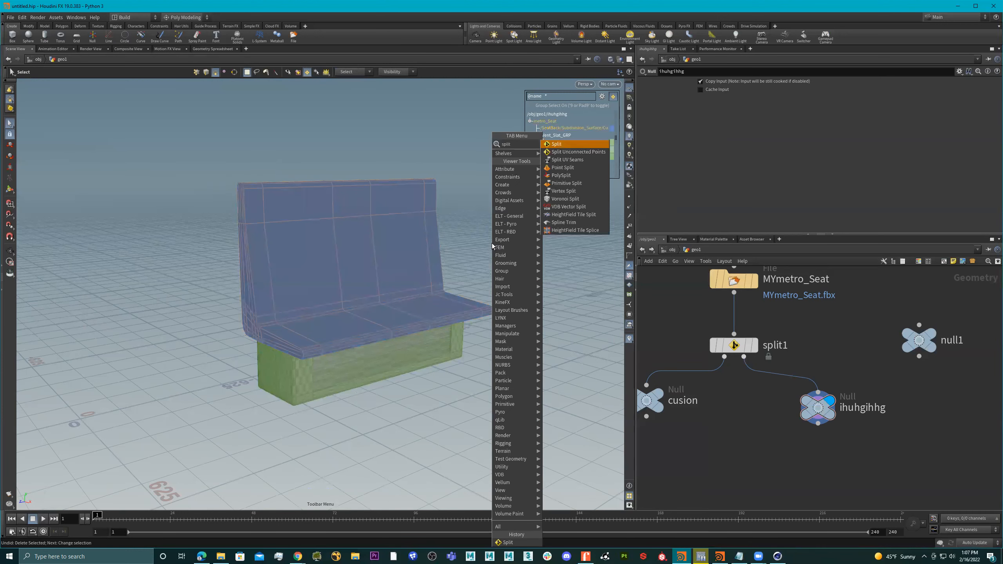
key("Return")
scroll(849, 364, "down", 2)
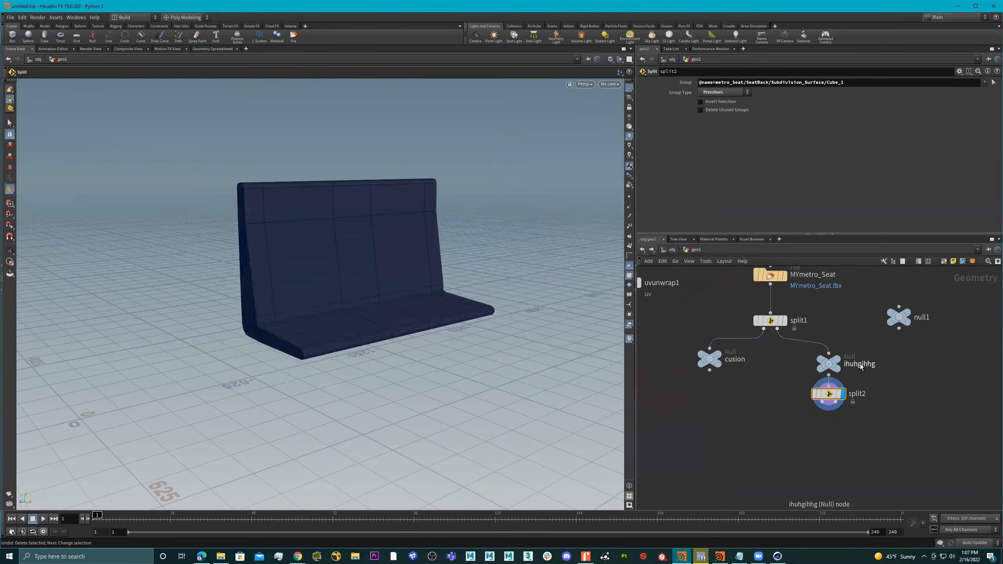
scroll(852, 376, "up", 2)
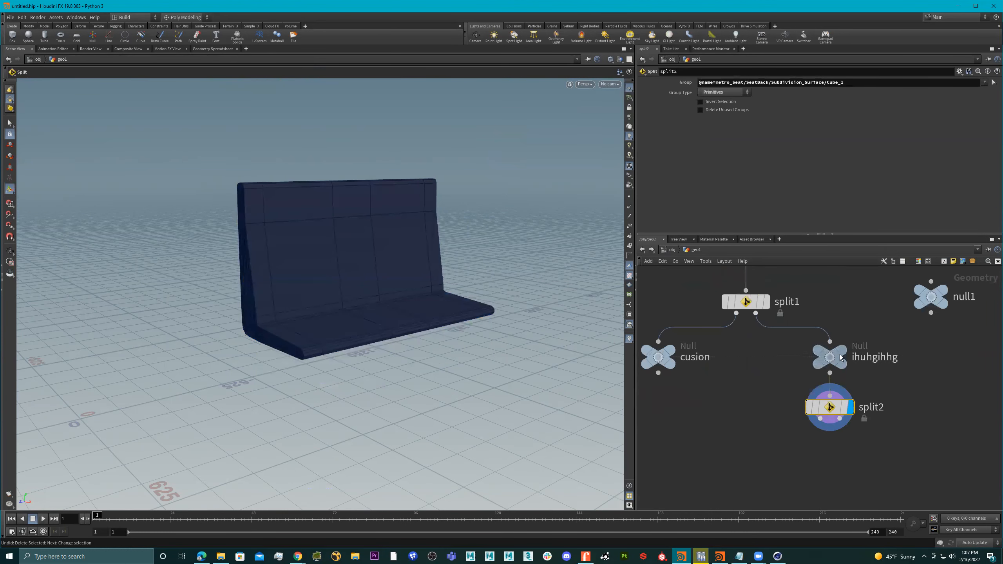
Step: Compare the geometry of the ihuhgihhg Null with that of the Split node beneath it
mouse_move(828, 355)
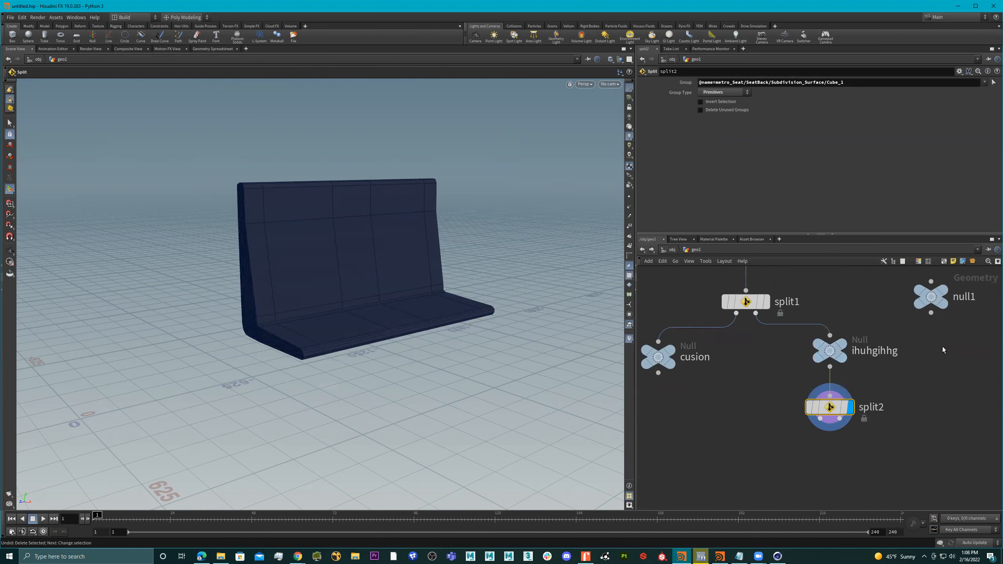
left_click(830, 352)
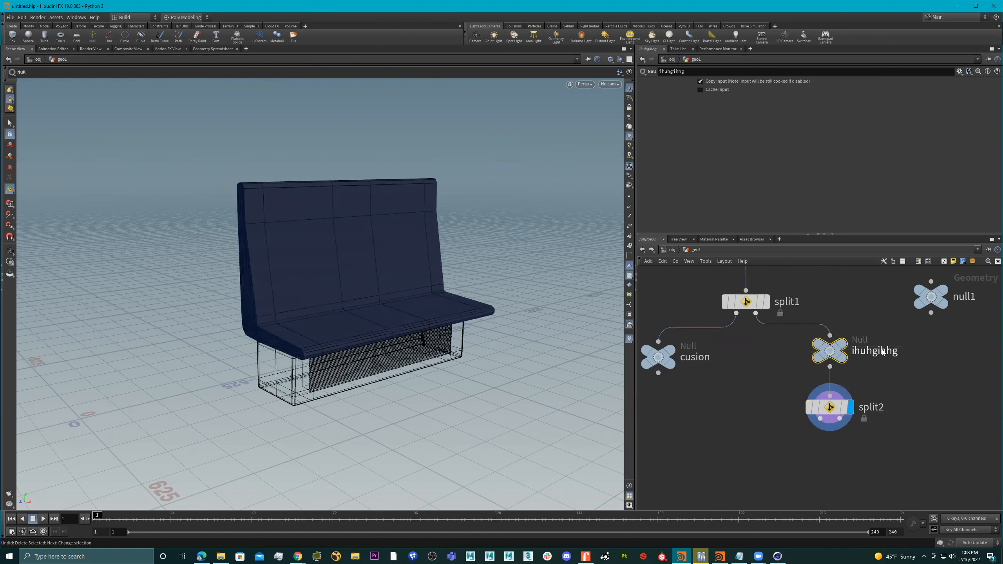
left_click(833, 409)
scroll(876, 375, "down", 3)
scroll(895, 382, "up", 2)
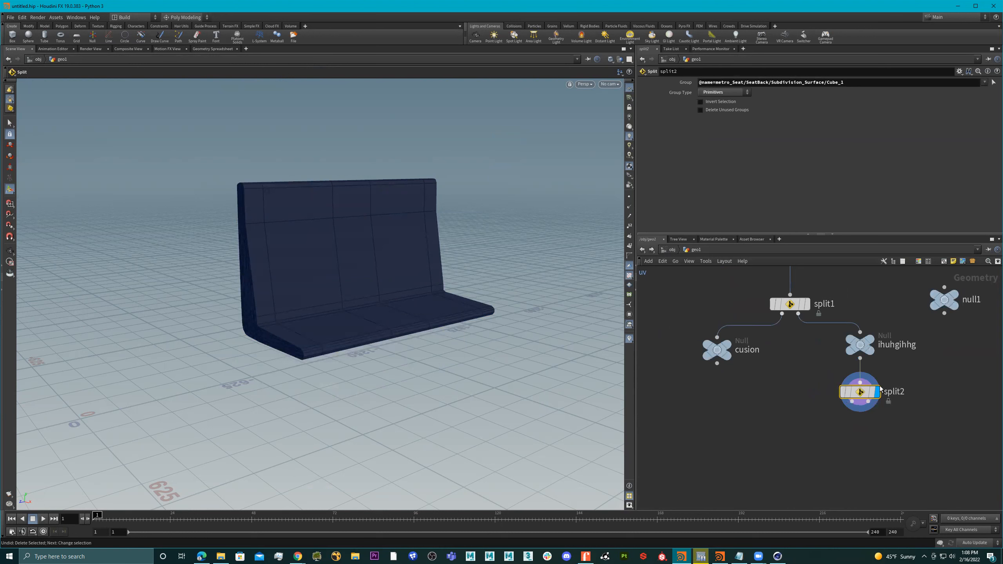
scroll(881, 362, "up", 1)
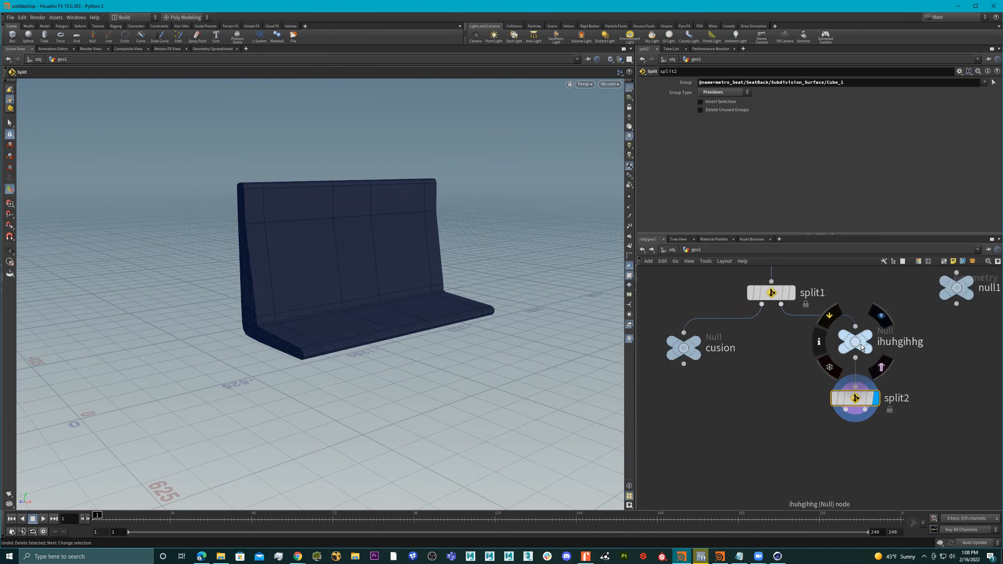
Step: Move the unconnected Null node to just below the cusion Null
left_click_drag(959, 293, 690, 419)
left_click_drag(792, 464, 699, 398)
middle_click_drag(842, 425, 746, 403)
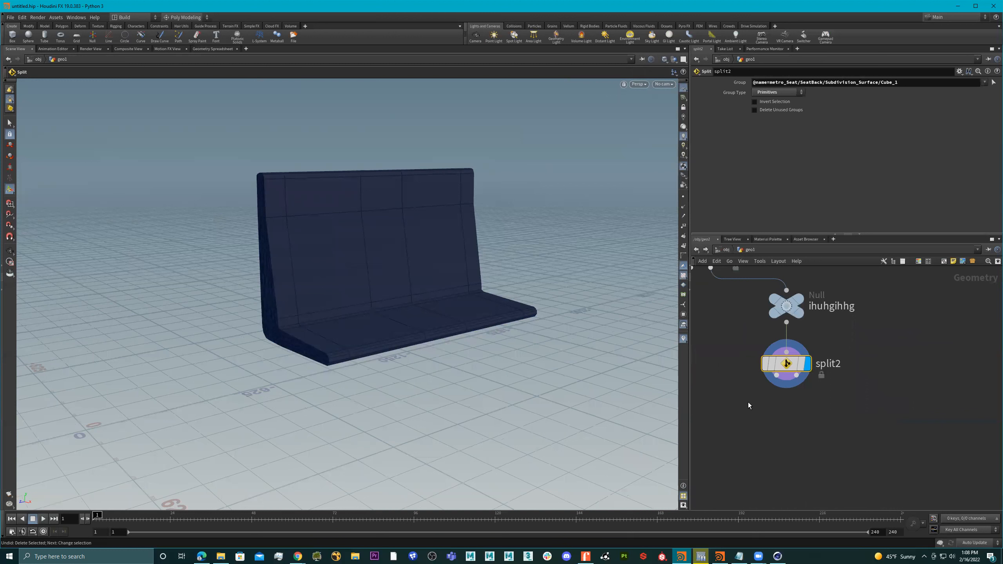
Step: Add a Null node below the second Split node and widen the network editor pane
key("Tab")
type("nul")
key("Return")
left_click(748, 403)
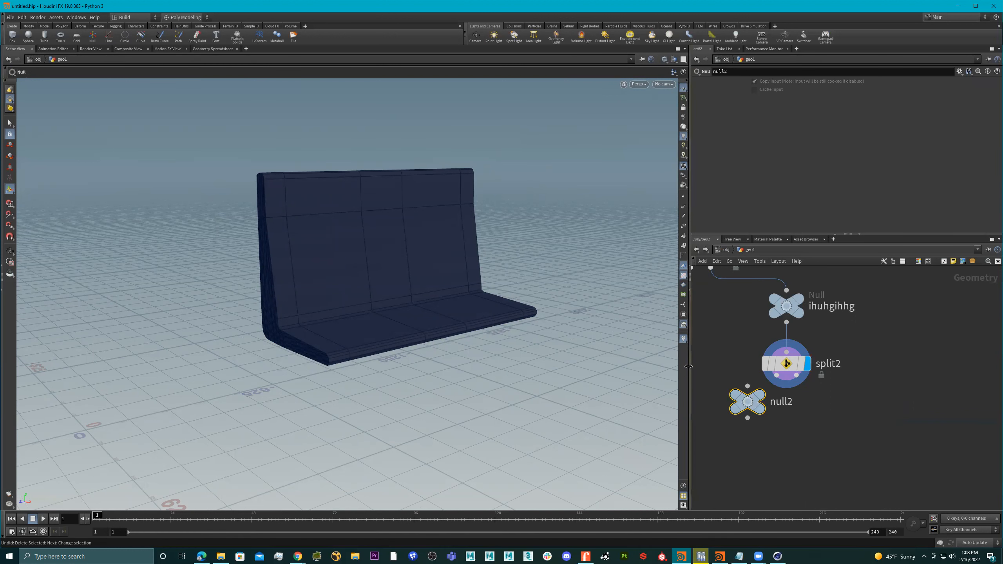
left_click_drag(688, 367, 597, 367)
middle_click_drag(815, 416, 832, 448)
scroll(871, 441, "down", 1)
scroll(852, 430, "down", 1)
middle_click_drag(883, 424, 830, 449)
scroll(879, 444, "down", 5)
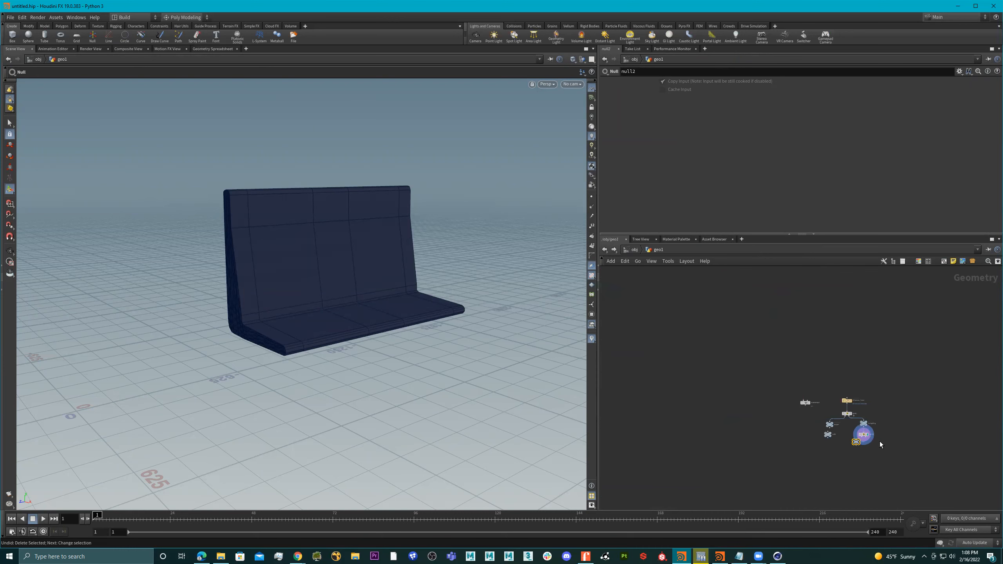
scroll(832, 432, "up", 4)
scroll(850, 432, "down", 4)
scroll(849, 431, "up", 4)
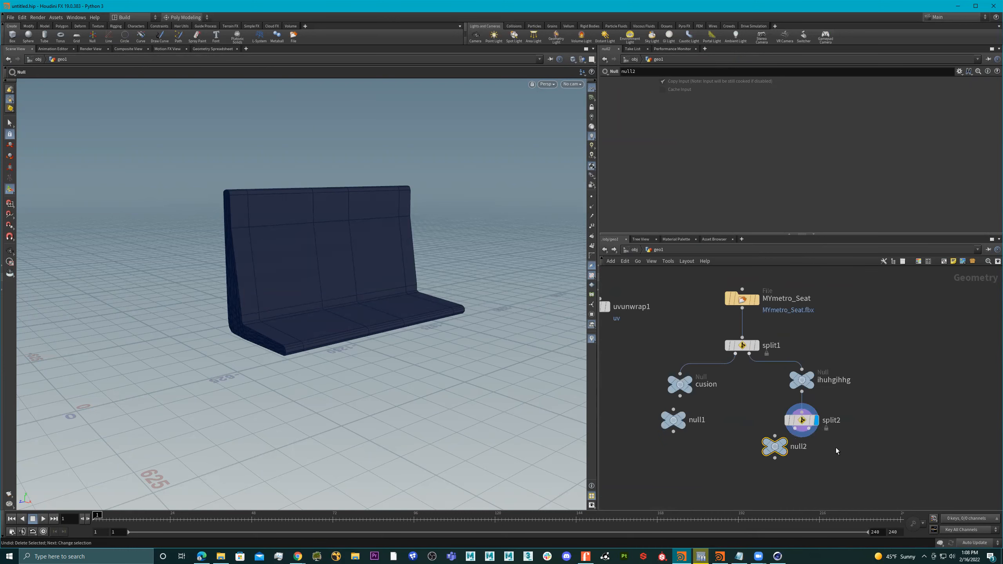
scroll(842, 446, "down", 3)
scroll(840, 445, "up", 5)
scroll(871, 446, "down", 4)
scroll(843, 442, "up", 3)
scroll(844, 447, "down", 1)
scroll(789, 444, "up", 4)
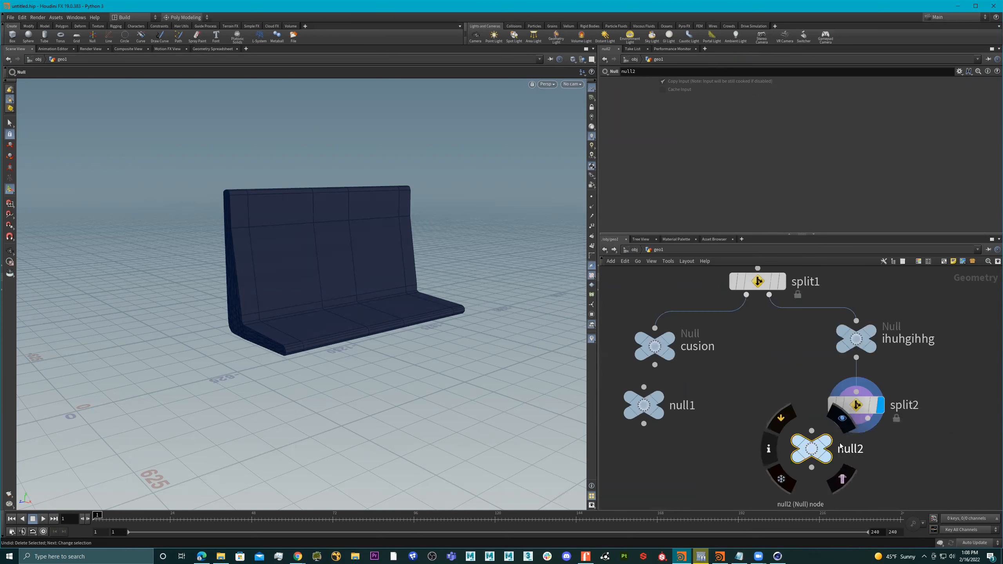
Step: Wire the second Split node's first output to the new Null below it and display that Null's geometry
left_click_drag(845, 418, 828, 468)
middle_click_drag(844, 469, 805, 437)
left_click(796, 427)
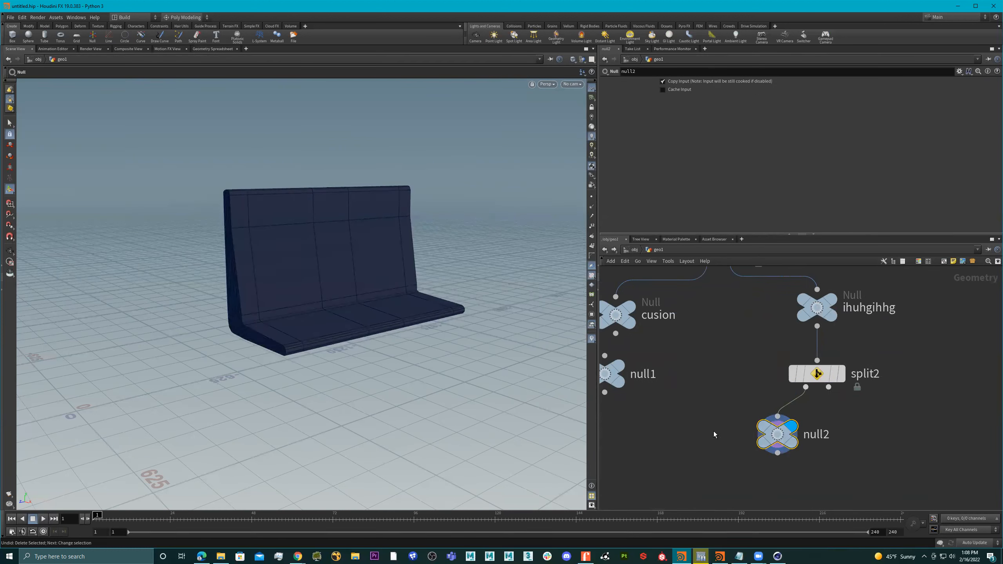
Step: Move the Null wired to the second Split's first output further below it and rename it seat_back
left_click_drag(770, 437, 757, 462)
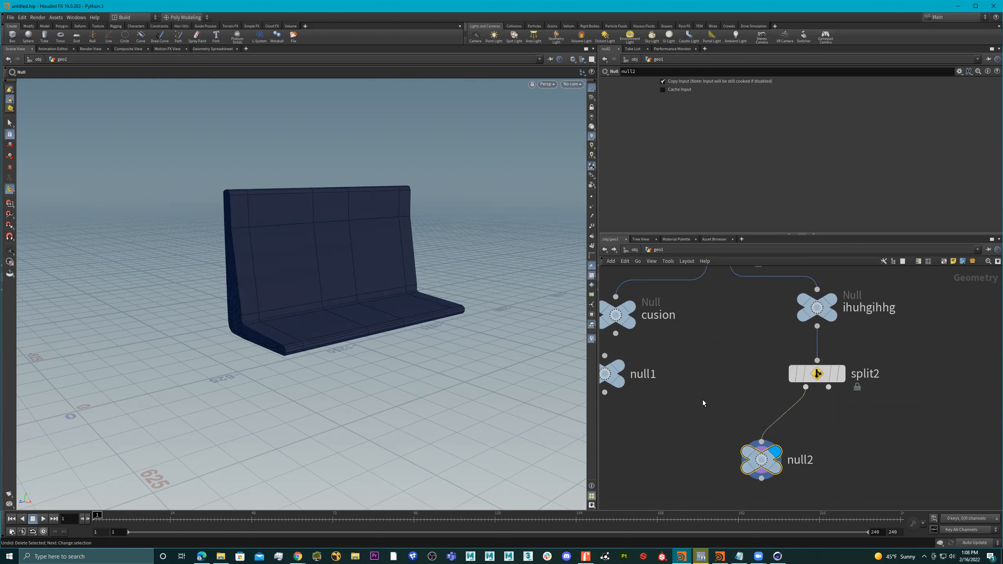
middle_click_drag(815, 439, 785, 402)
double_click(775, 422)
type("seat")
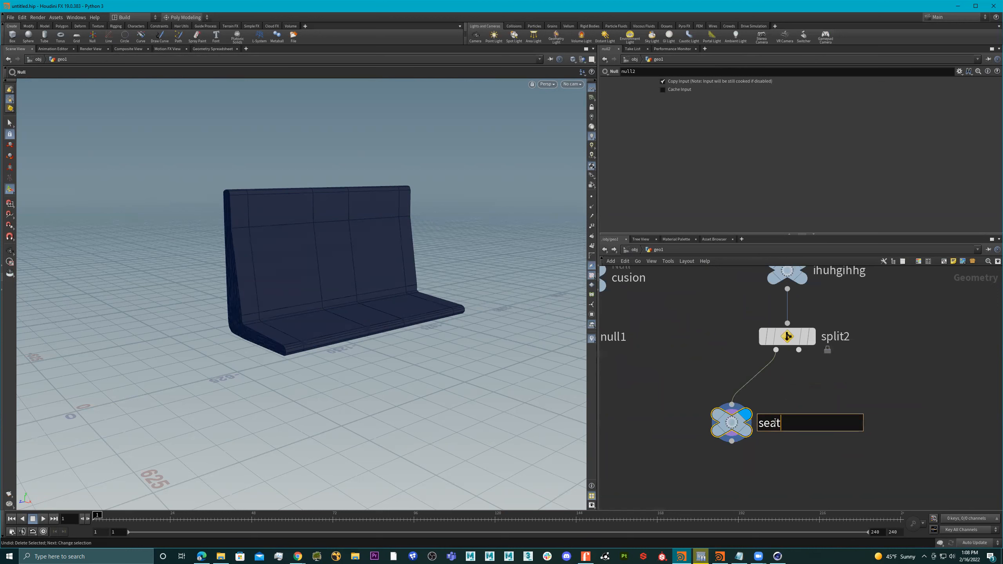
type("_back")
key("Return")
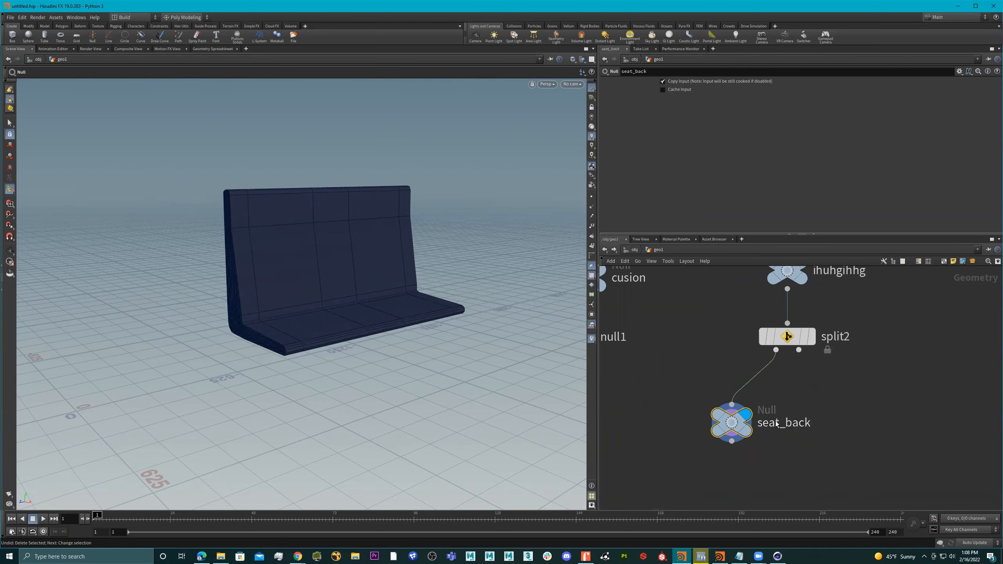
Step: Move the unconnected Null beside the cusion Null and compare the displayed geometry of cusion with that of seat_back
left_click_drag(371, 233, 391, 253, "alt")
scroll(809, 390, "down", 5)
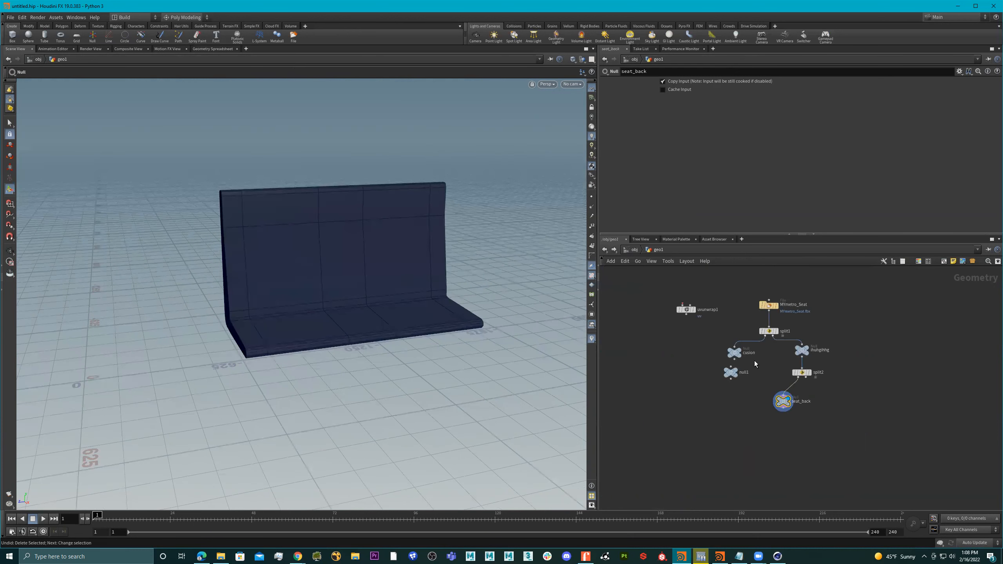
scroll(755, 364, "up", 4)
left_click_drag(705, 384, 627, 343)
left_click(731, 322)
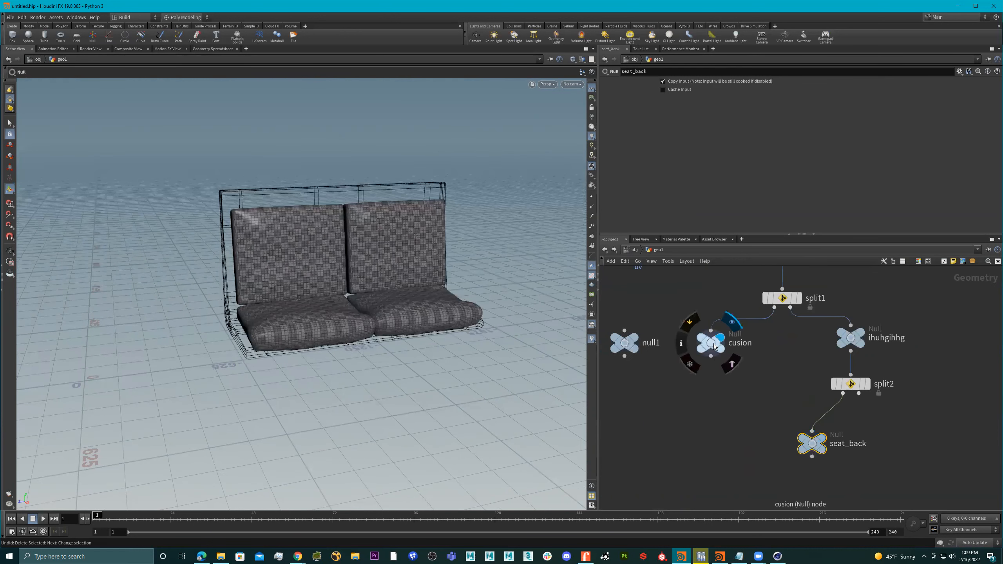
left_click(832, 423)
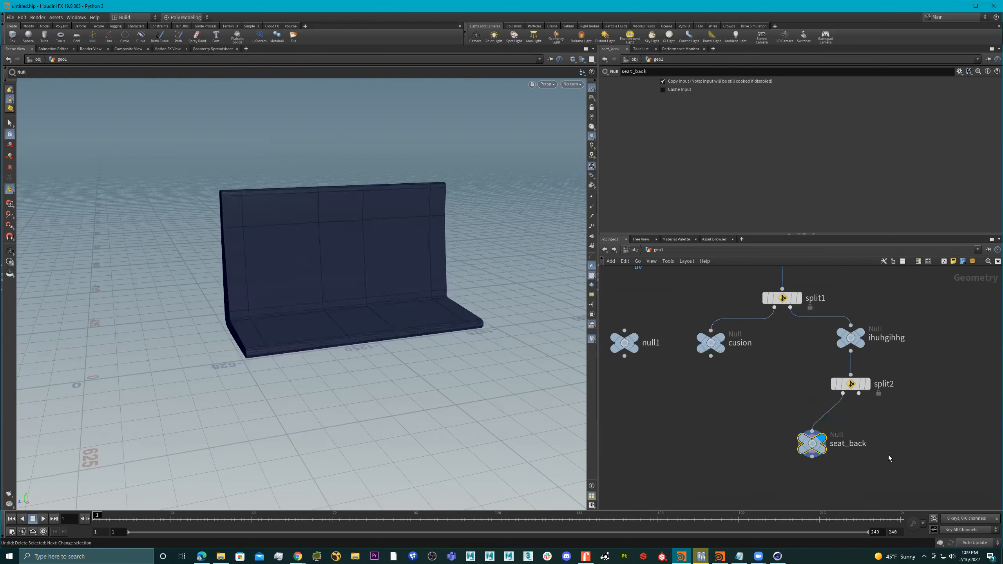
Step: Duplicate the seat_back Null, wire the copy to the second Split's second output and display its geometry
middle_click_drag(918, 446, 816, 421)
left_click_drag(711, 418, 822, 437, "alt")
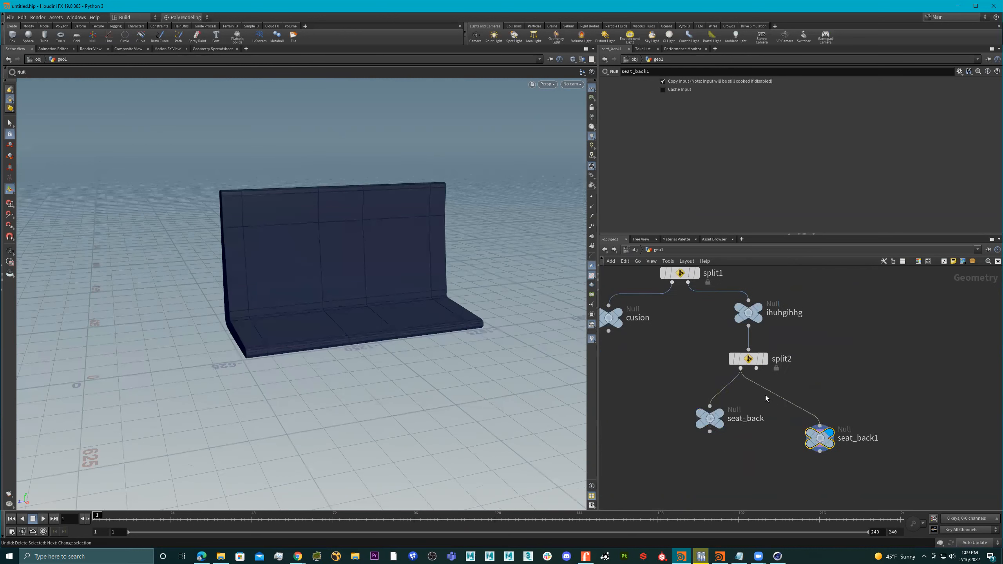
scroll(765, 391, "up", 2)
left_click_drag(766, 388, 753, 359)
left_click_drag(848, 461, 822, 433)
scroll(849, 434, "up", 2)
scroll(831, 423, "down", 3)
Step: Rename the duplicated Null on the second Split's second output as iy
double_click(857, 427)
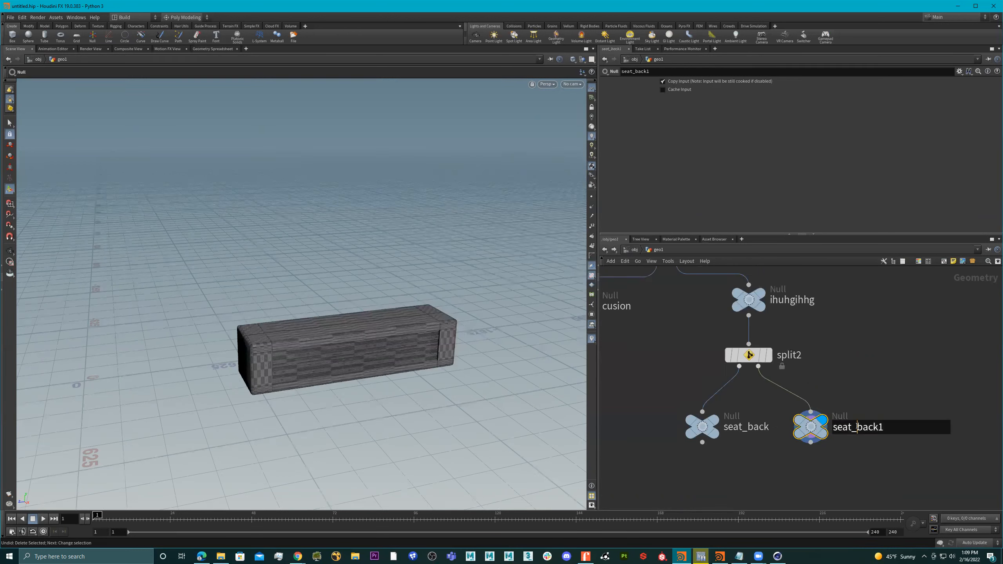
type("iyg")
key("BackSpace")
key("Return")
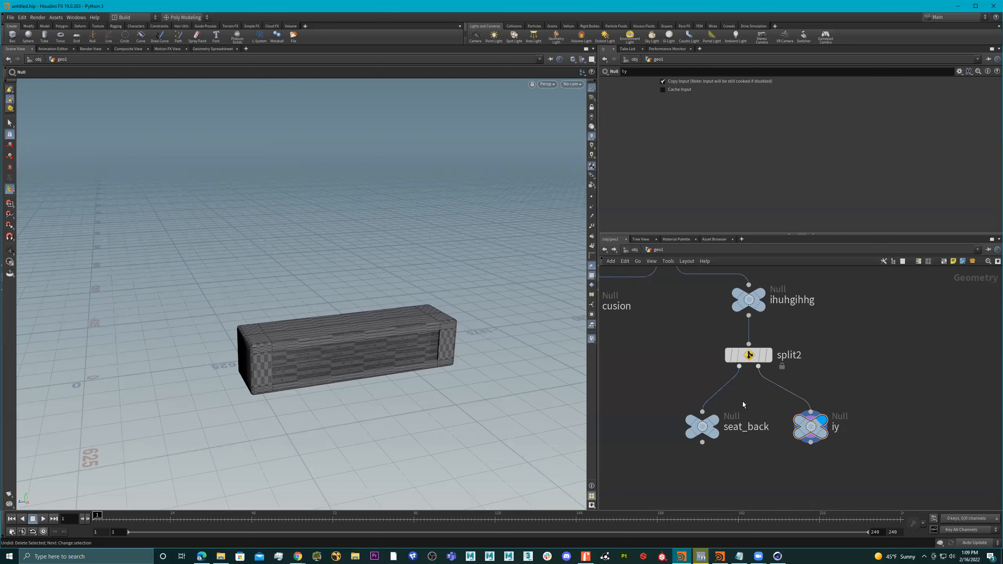
Step: Space the seat_back and iy Nulls further apart below the second Split and display the seat_back geometry
scroll(743, 402, "down", 2)
left_click_drag(710, 418, 681, 418)
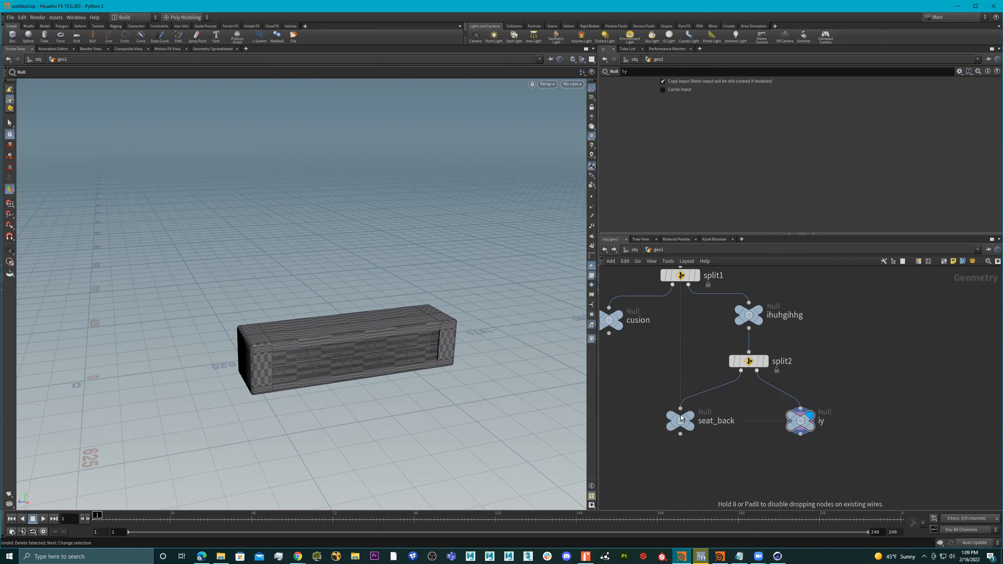
left_click(695, 406)
key("Escape")
left_click_drag(358, 255, 334, 262)
key("Return")
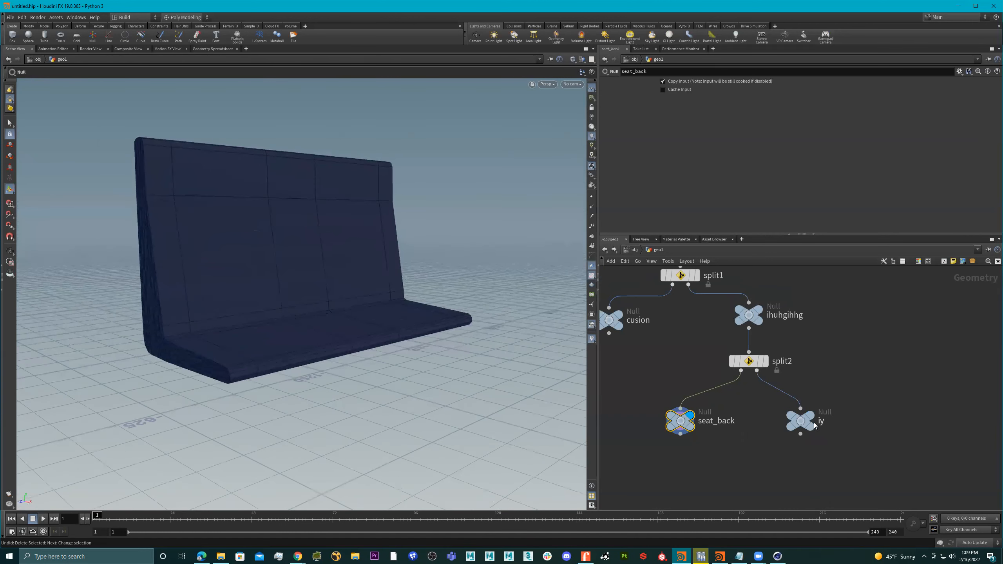
left_click_drag(806, 422, 821, 422)
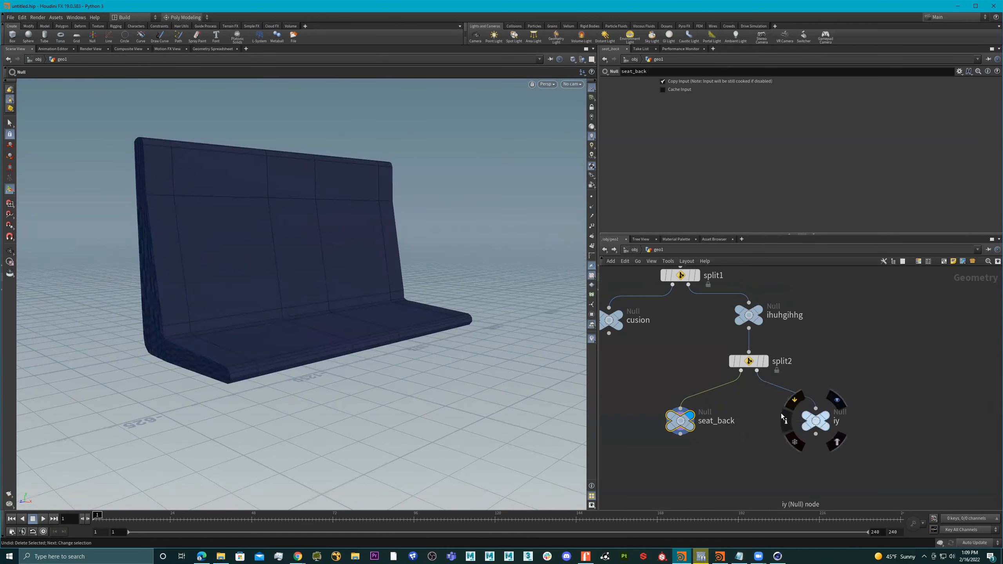
left_click_drag(416, 296, 395, 303, "alt")
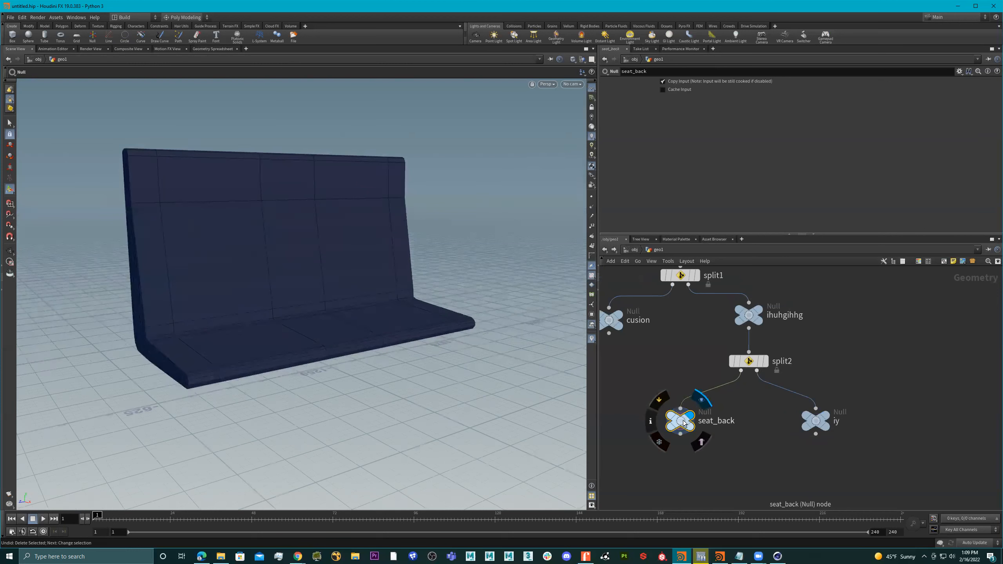
Step: Check the cusion Null's geometry, and select and display the iy Null
middle_click_drag(685, 345, 753, 356)
left_click(697, 311)
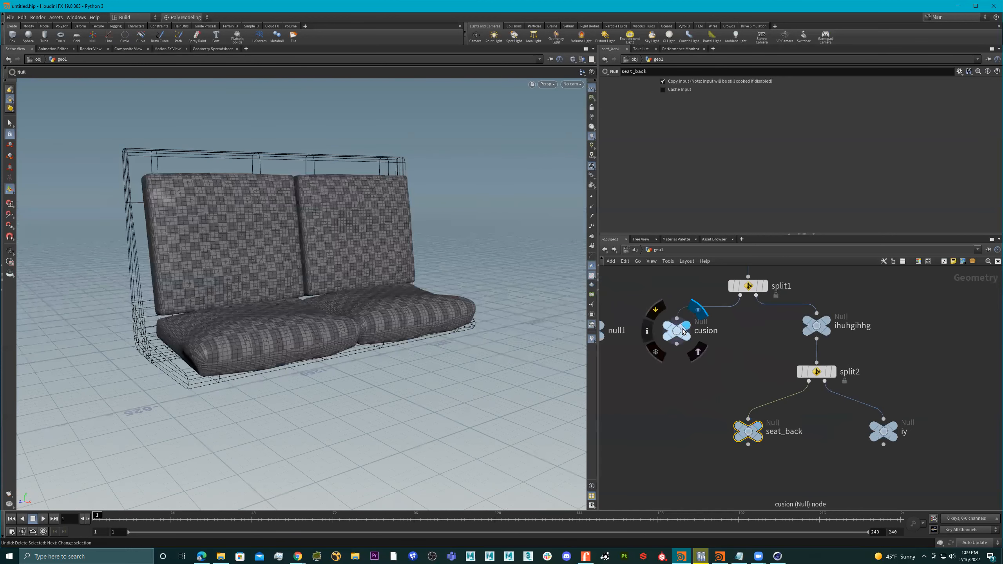
left_click(682, 331)
left_click(893, 426)
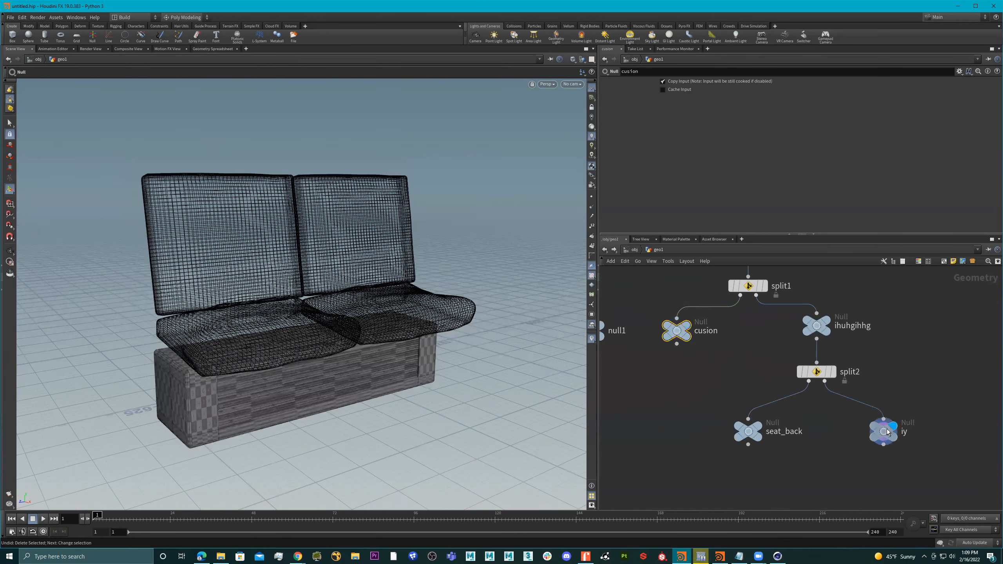
left_click(885, 431)
middle_click_drag(350, 342, 335, 298)
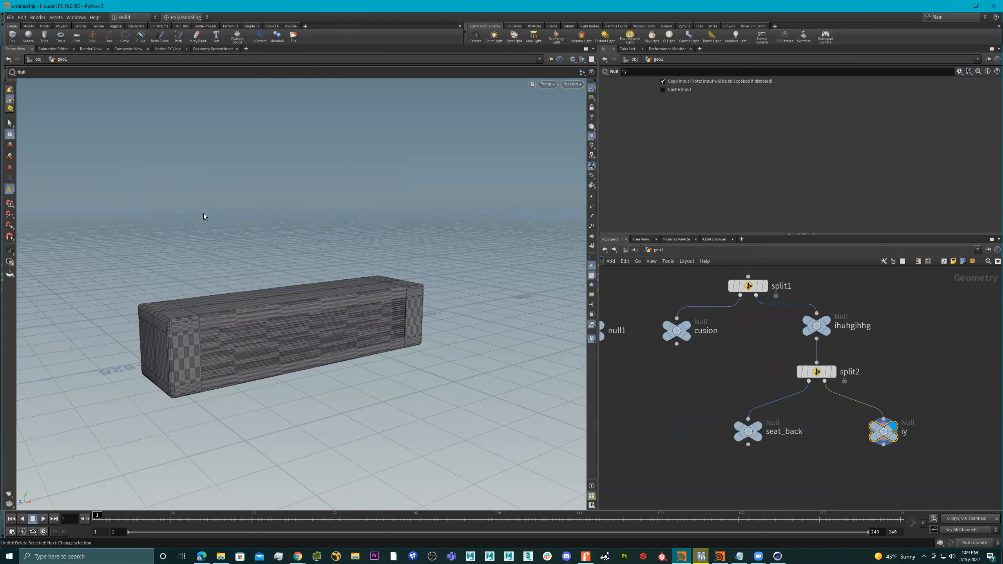
Step: Select the vent_Base part in the viewport and add a Split node for it below the iy Null
key("s")
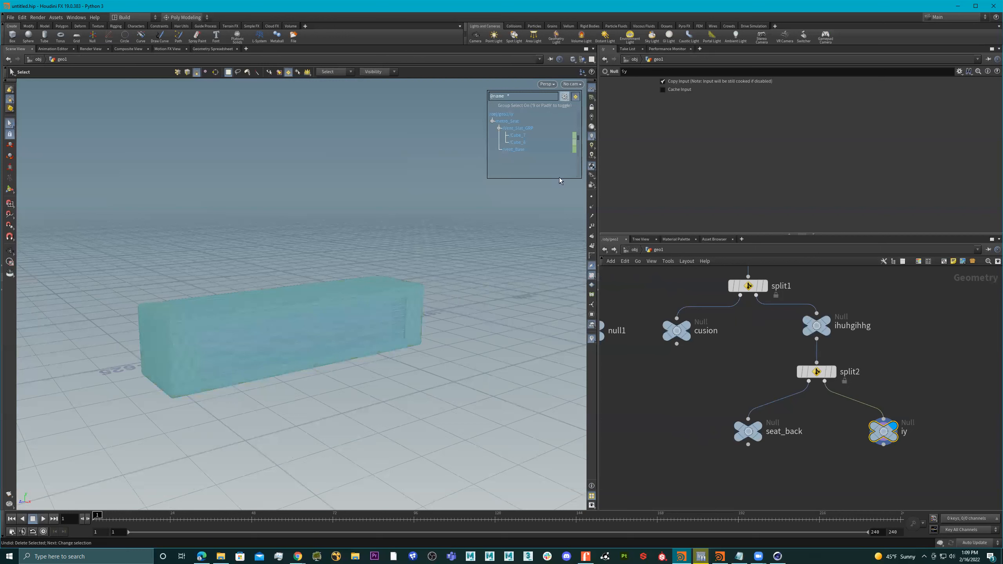
left_click(185, 318)
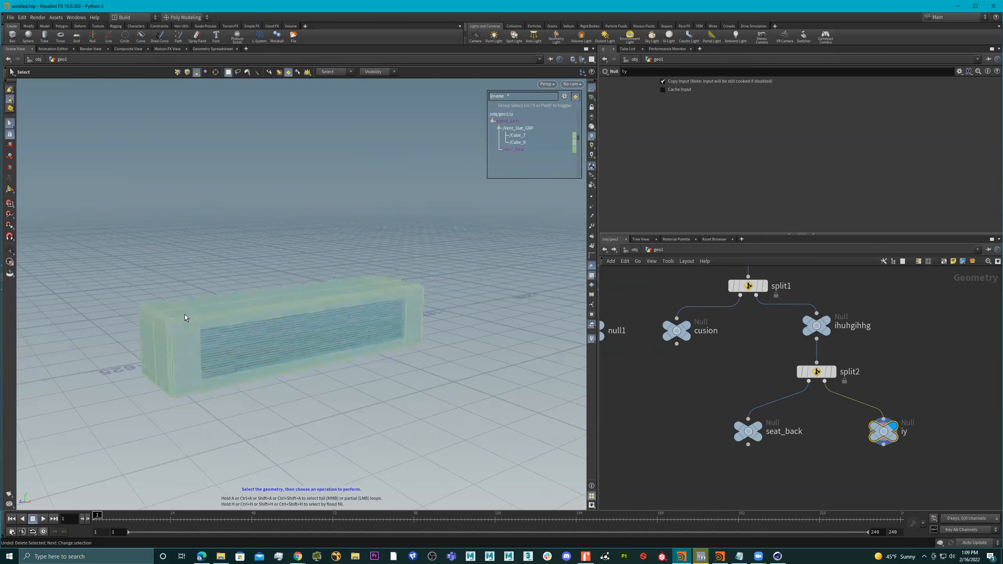
key("Tab")
type("split")
key("Return")
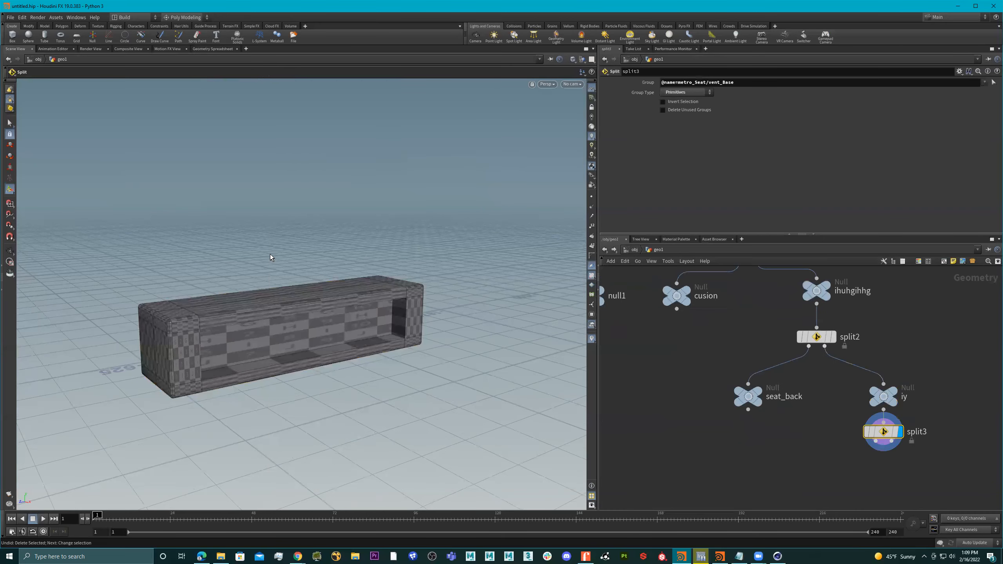
Step: Add a Null node wired to the first output of the Split node below iy
scroll(822, 441, "down", 4)
middle_click_drag(822, 441, 758, 380)
scroll(802, 408, "up", 2)
scroll(758, 385, "up", 3)
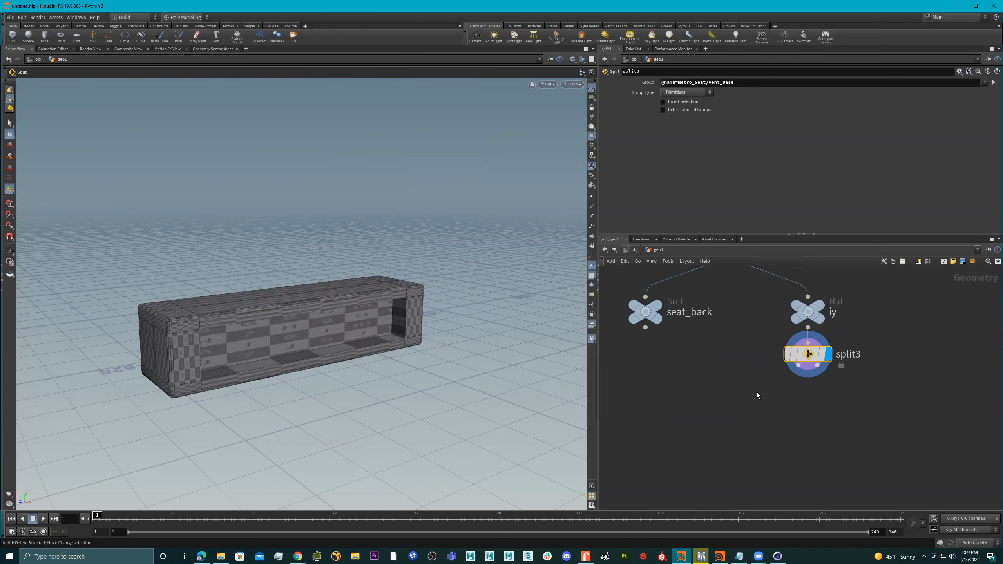
key("Tab")
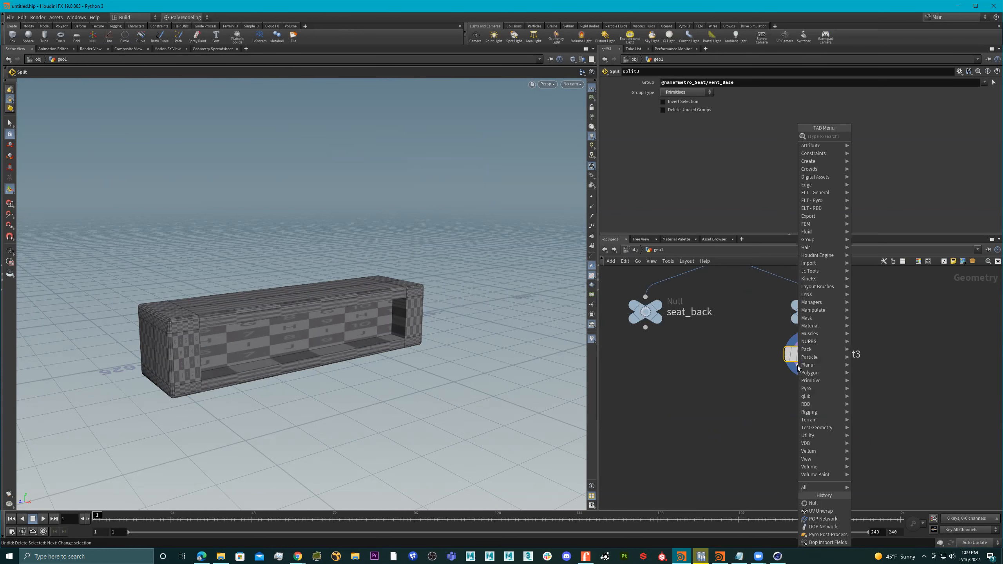
type("null")
key("Return")
key("Return")
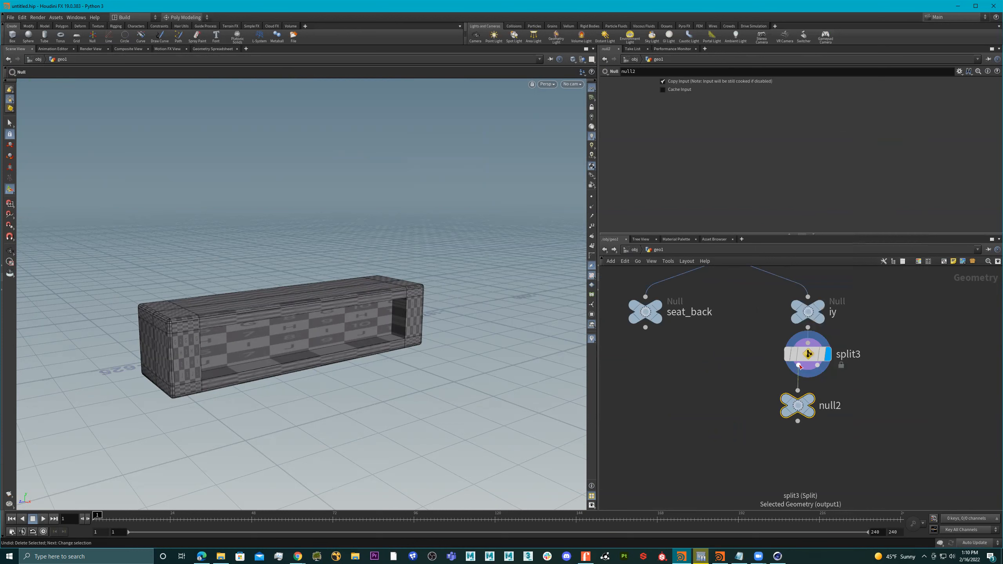
Step: Add a separate, unconnected Null node below the seat_back Null
key("Tab")
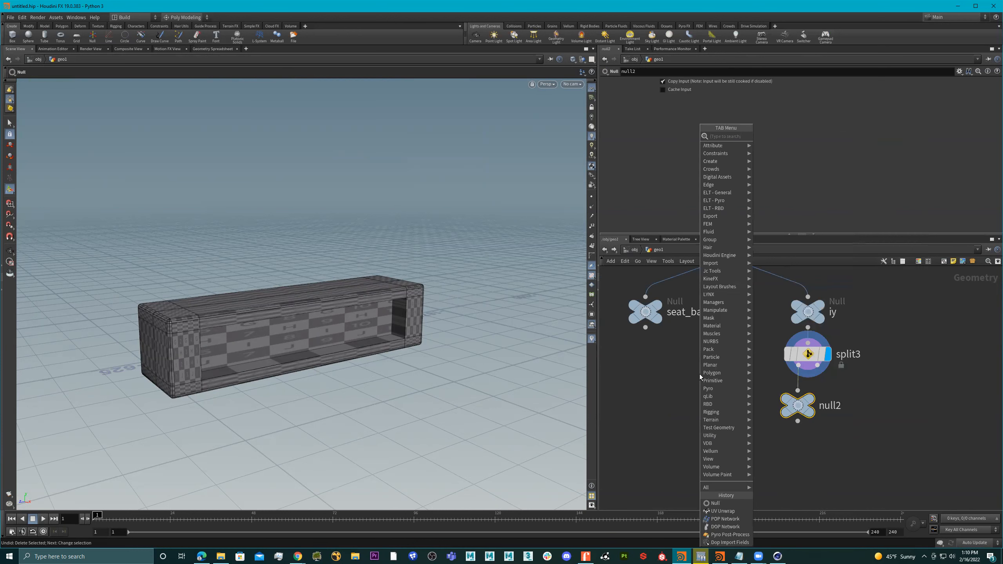
left_click(668, 375)
key("Tab")
type("n")
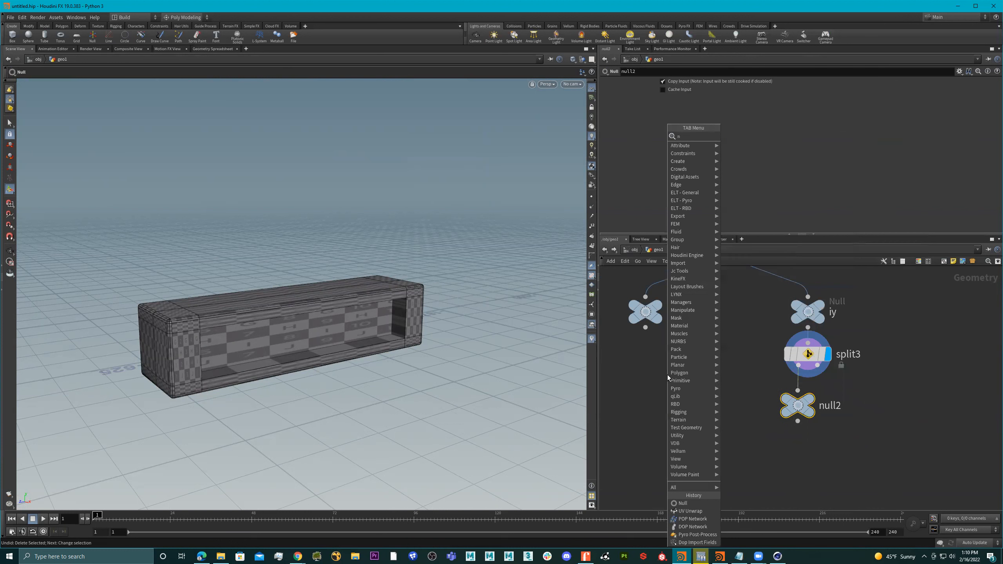
type("ull")
key("Return")
left_click(667, 375)
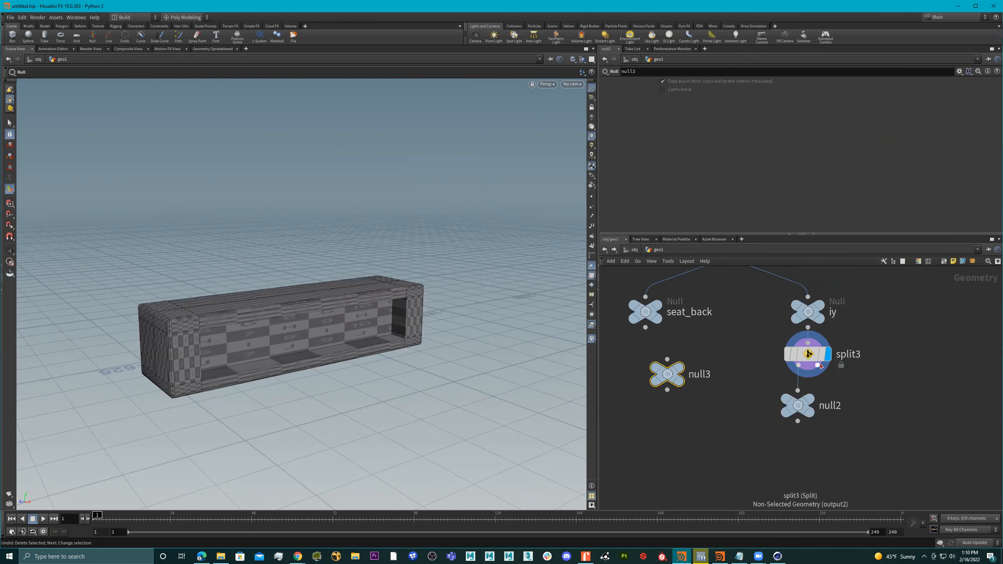
Step: Offset the Null on the third Split's first output to one side, display it and rename it vent_Box
mouse_move(802, 402)
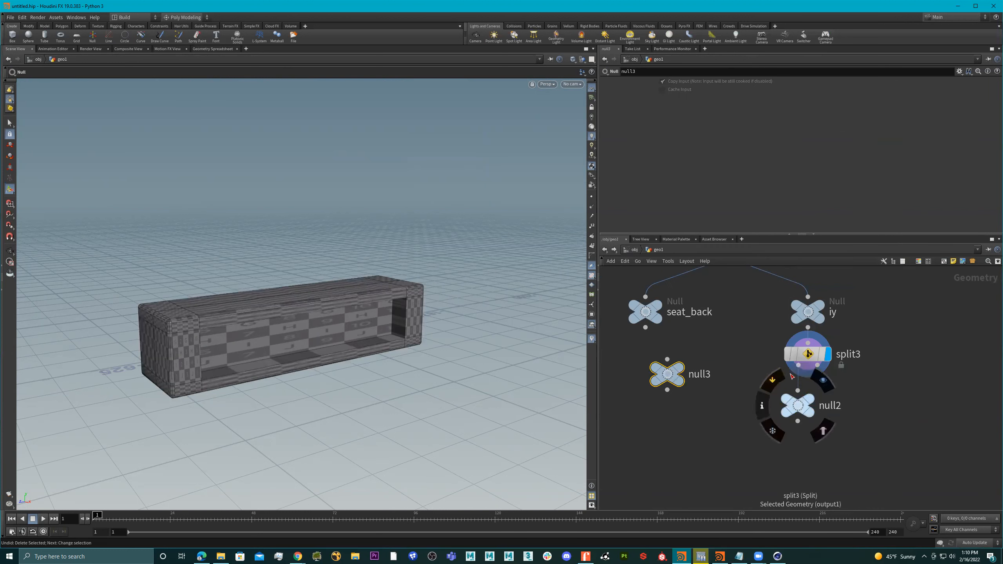
left_click_drag(800, 404, 748, 413)
left_click(760, 411)
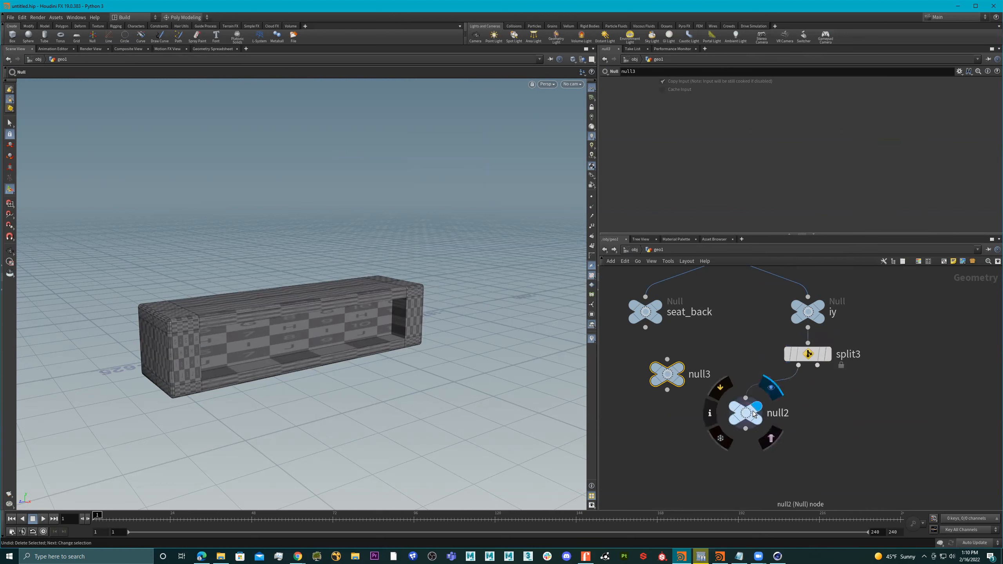
double_click(774, 415)
type("Ve")
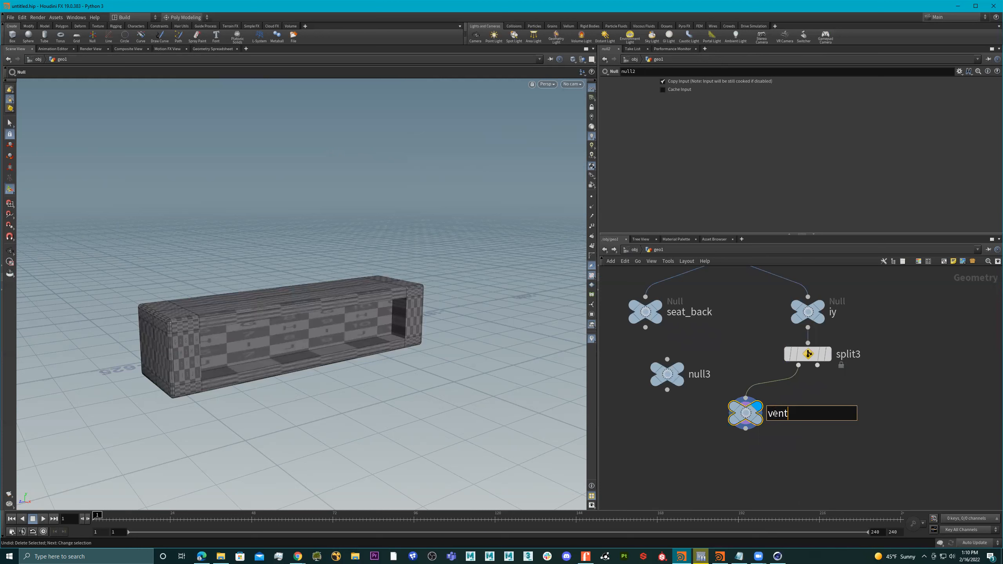
type("nt_Box")
key("Return")
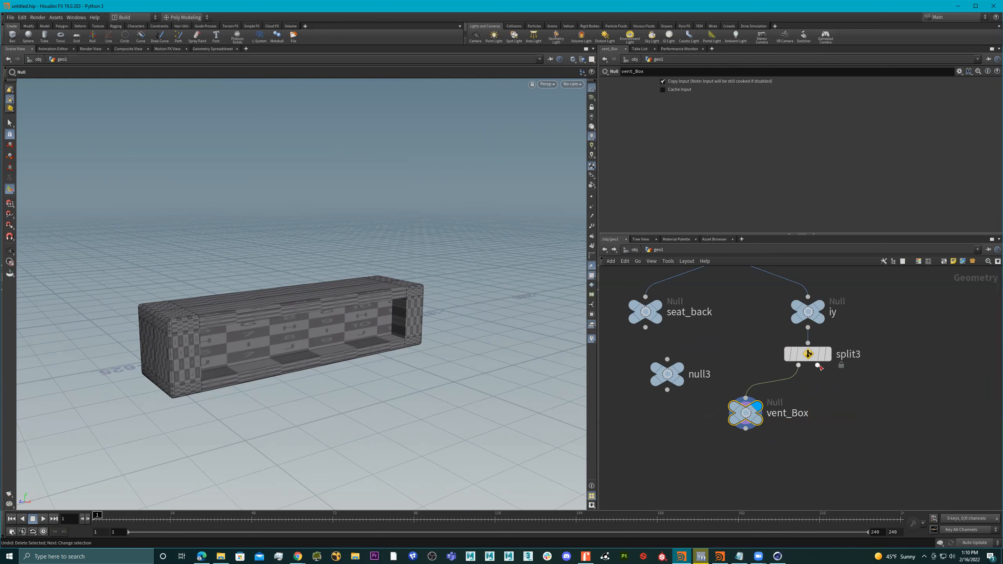
Step: Add a Null to the third Split's second output, place it beside vent_Box and display its geometry
key("Tab")
type("null")
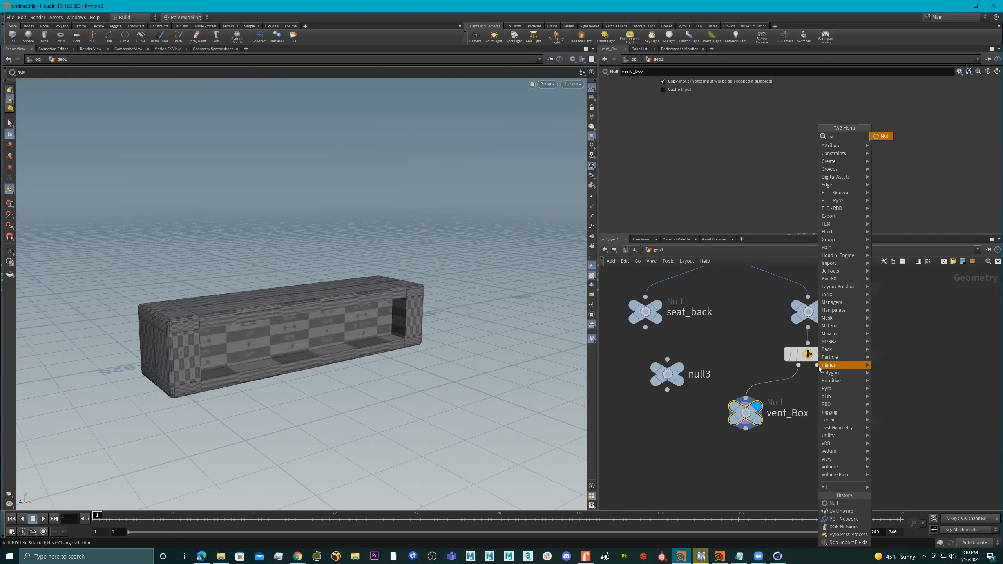
key("Return")
left_click_drag(820, 405, 864, 428)
left_click(872, 429)
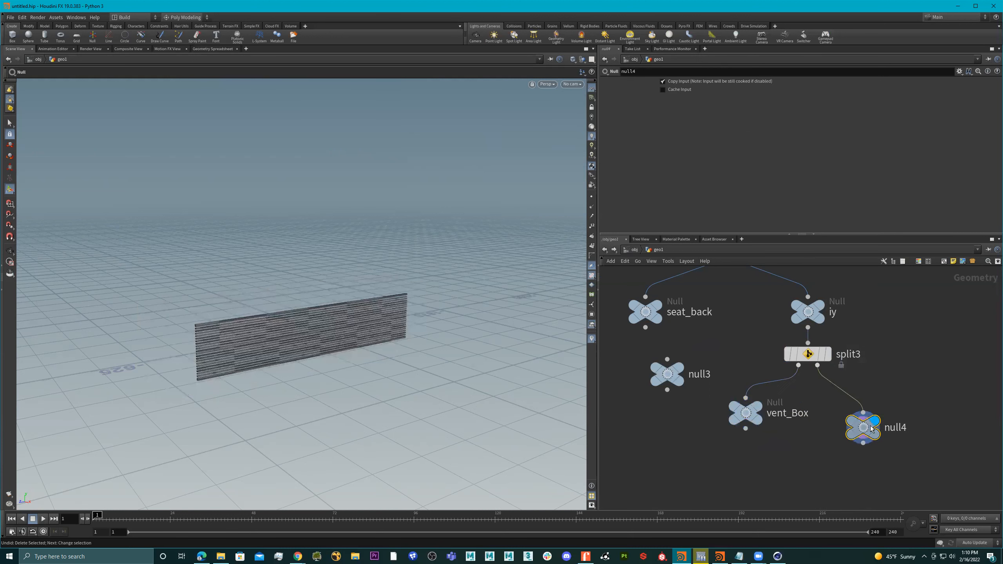
Step: Rename the Null on the third Split's second output as vent_slats
double_click(894, 426)
type("vent_sla")
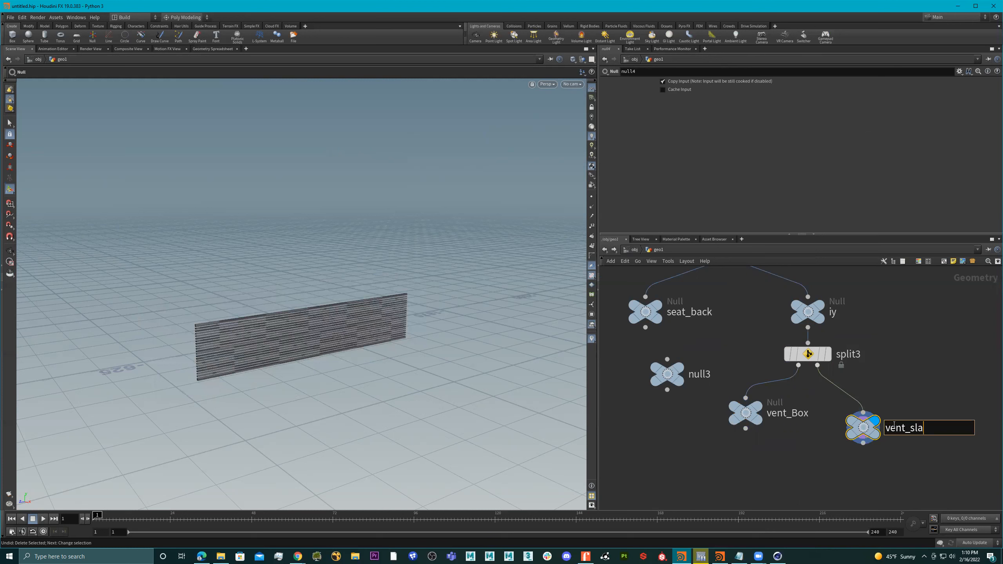
type("ts")
key("Return")
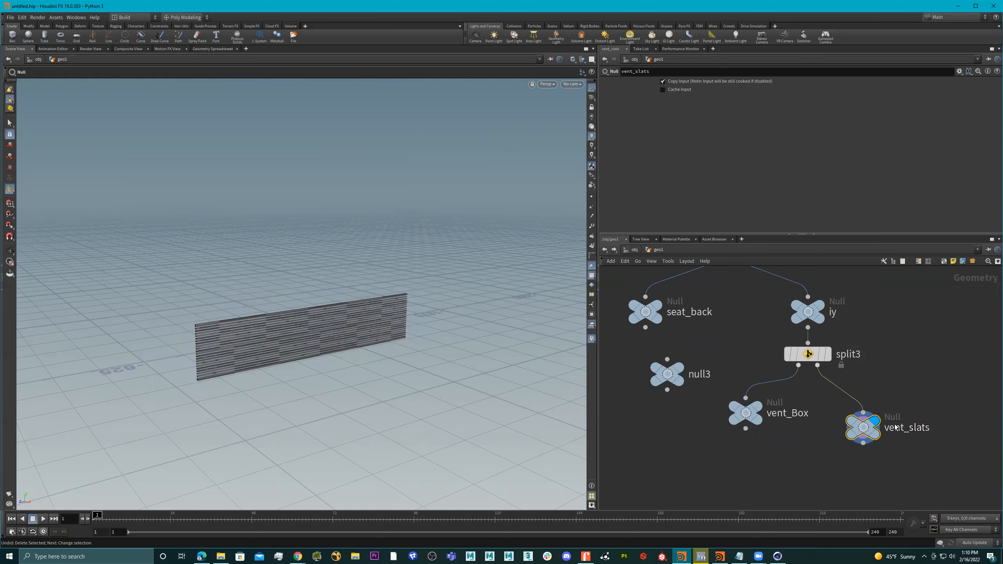
Step: Delete the unconnected UV Unwrap node and the two unconnected Null nodes beside the network
scroll(862, 341, "down", 3)
scroll(658, 386, "down", 2)
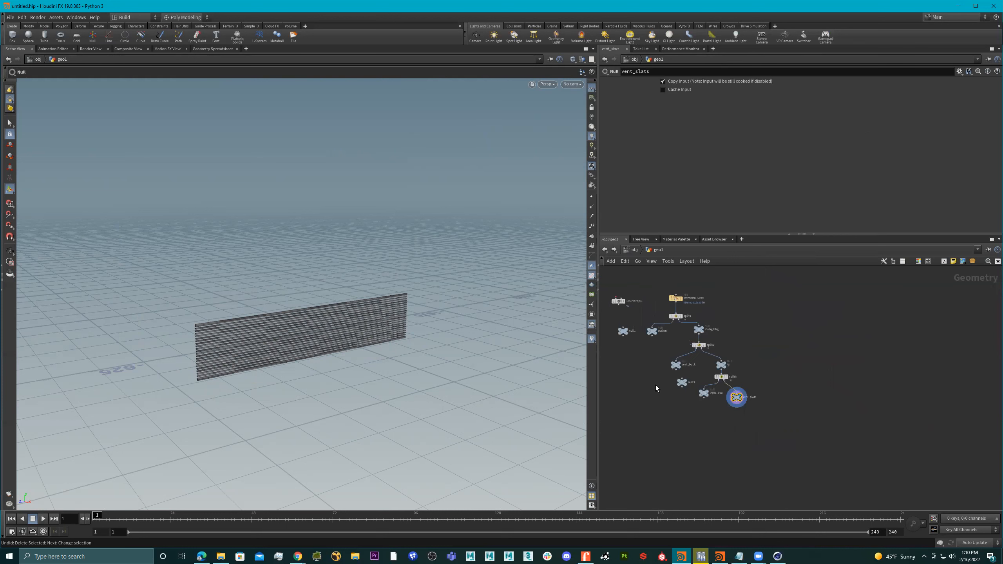
scroll(686, 361, "up", 2)
middle_click_drag(677, 333, 689, 368)
left_click_drag(695, 276, 638, 381)
left_click(773, 434, "shift")
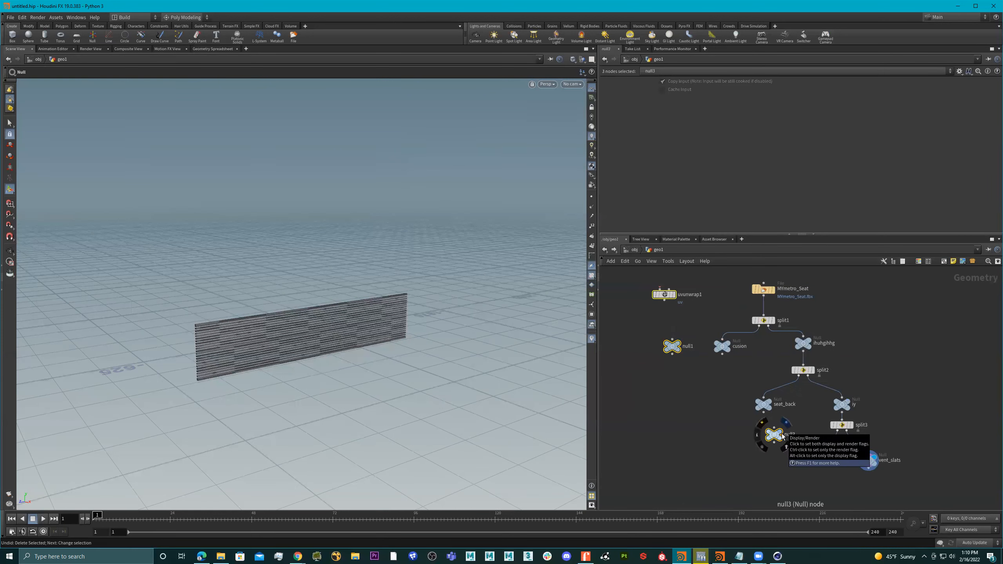
key("Delete")
Step: Display the cusion, seat_back, vent_Box and vent_slats Nulls one after another to check each branch's geometry
scroll(746, 374, "down", 2)
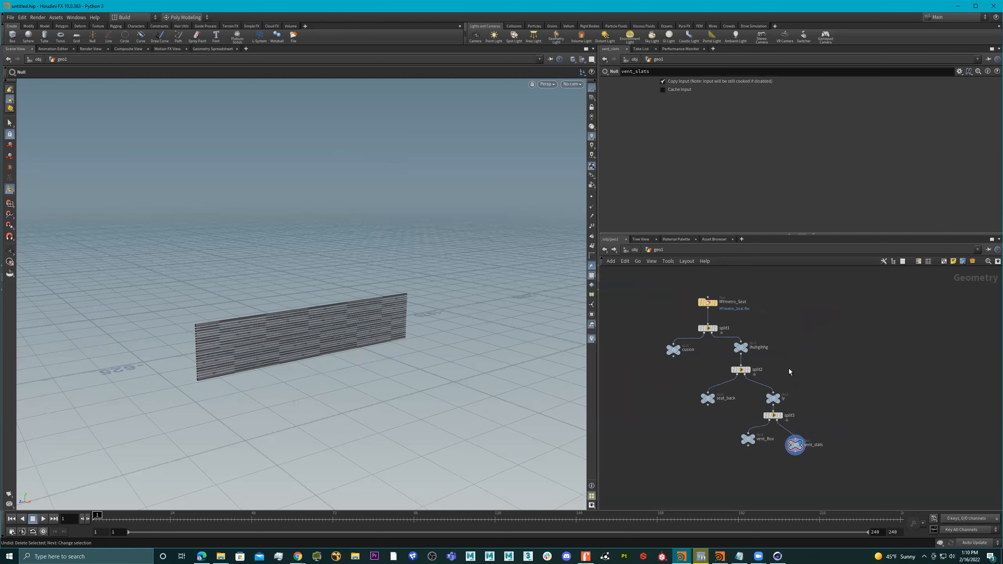
left_click_drag(739, 369, 739, 370)
scroll(686, 356, "up", 2)
scroll(688, 358, "down", 4)
middle_click_drag(692, 370, 748, 351)
scroll(744, 343, "up", 2)
scroll(745, 343, "up", 2)
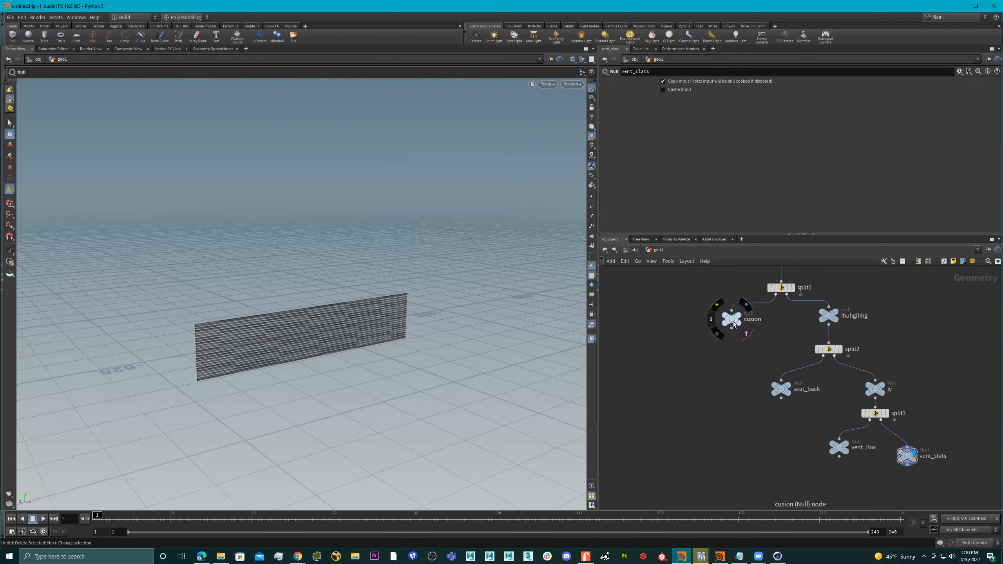
left_click(738, 314)
left_click(732, 320)
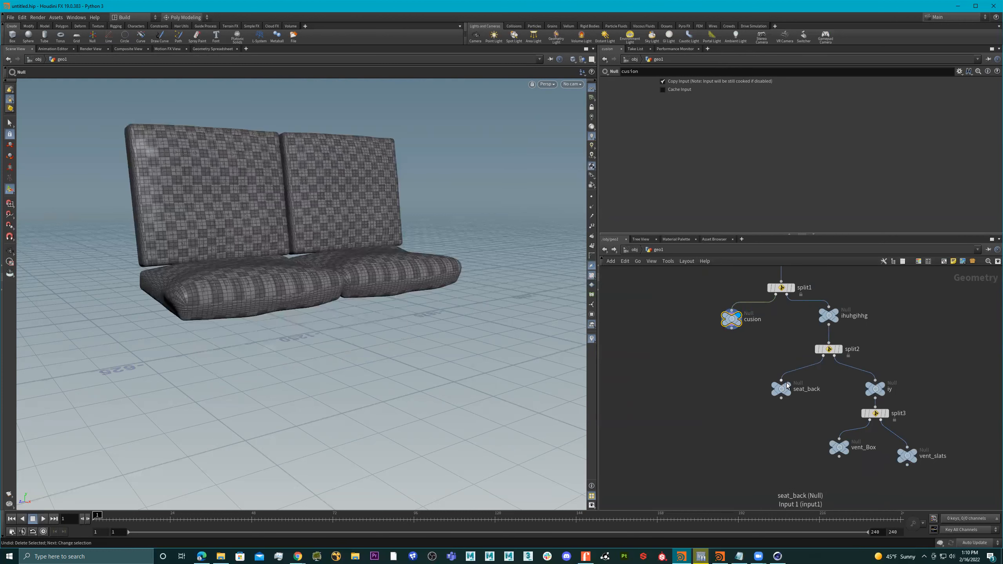
left_click(787, 384)
left_click(781, 389)
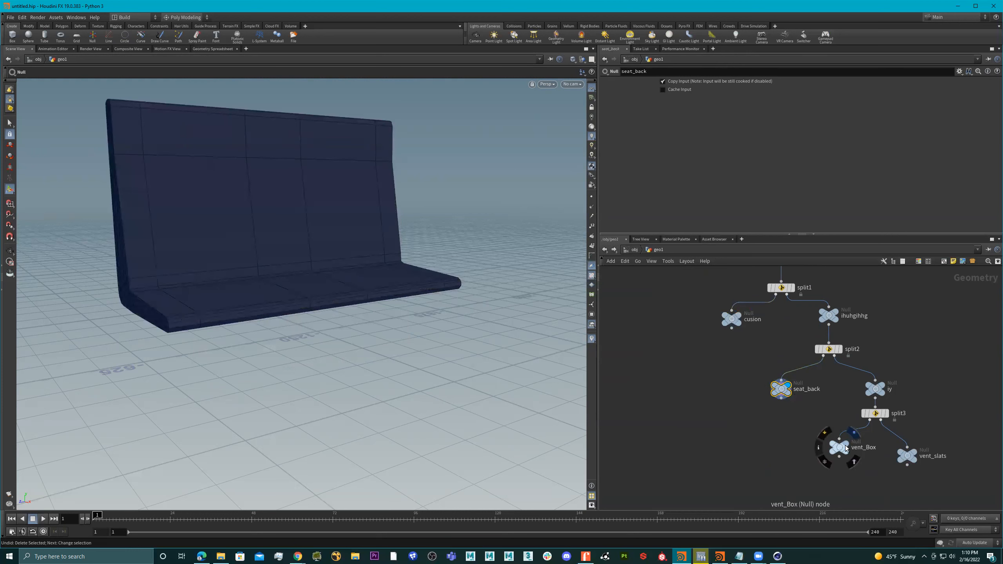
left_click(853, 432)
left_click(839, 447)
left_click(921, 439)
left_click(909, 455)
Step: Move the cusion Null farther away from the first Split's other branch and display its geometry
scroll(729, 374, "down", 3)
middle_click_drag(708, 369, 704, 403)
scroll(716, 370, "up", 6)
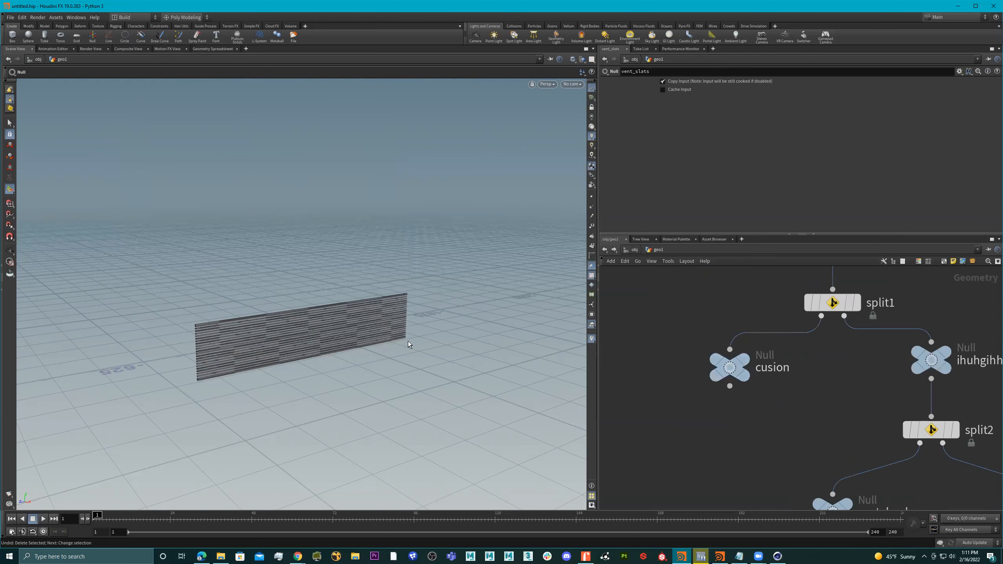
scroll(730, 369, "down", 2)
left_click_drag(730, 370, 670, 373)
middle_click_drag(713, 383, 805, 403)
mouse_move(749, 390)
left_mouse_down()
mouse_move(718, 387)
mouse_move(750, 389)
left_mouse_up()
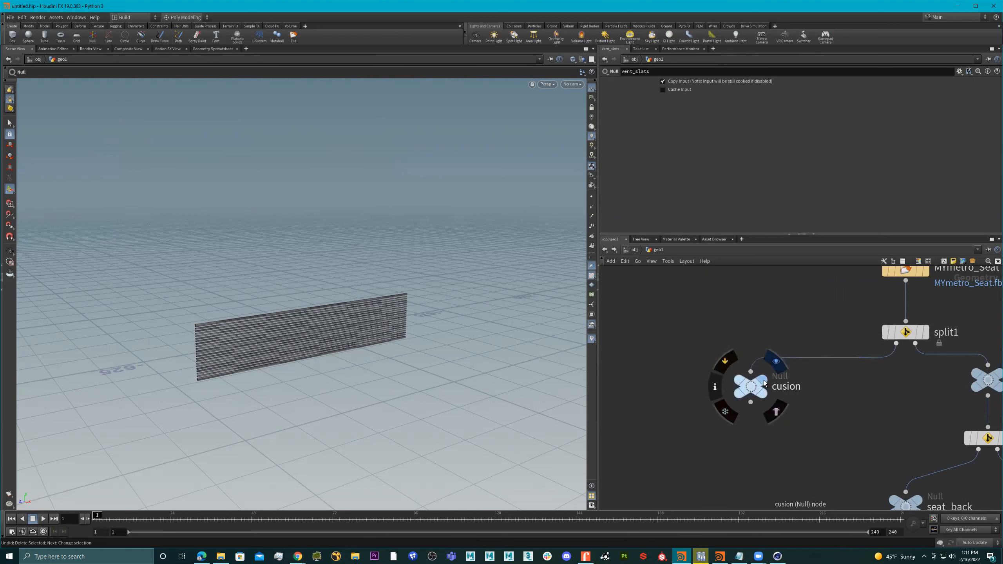
scroll(764, 384, "up", 1)
left_click(778, 360)
left_click(752, 389)
scroll(792, 392, "down", 4)
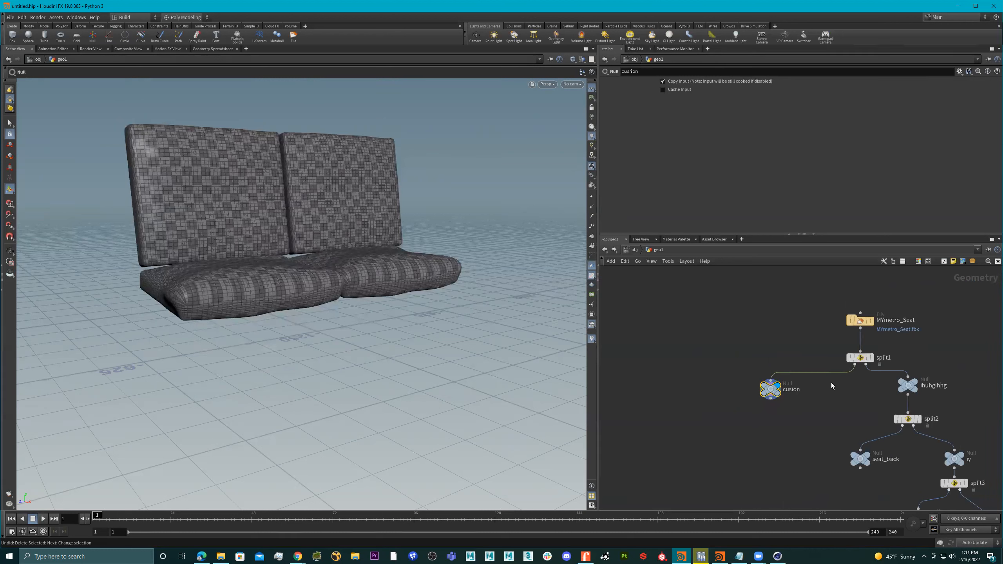
Step: Add a Group Create node and insert it on the wire between the first Split and the cusion Null
scroll(785, 357, "up", 3)
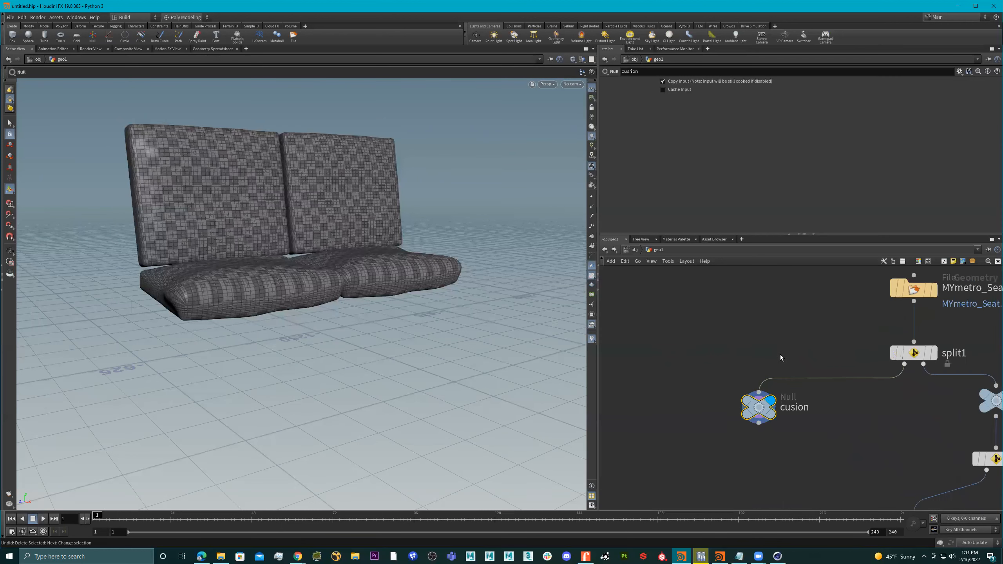
key("Tab")
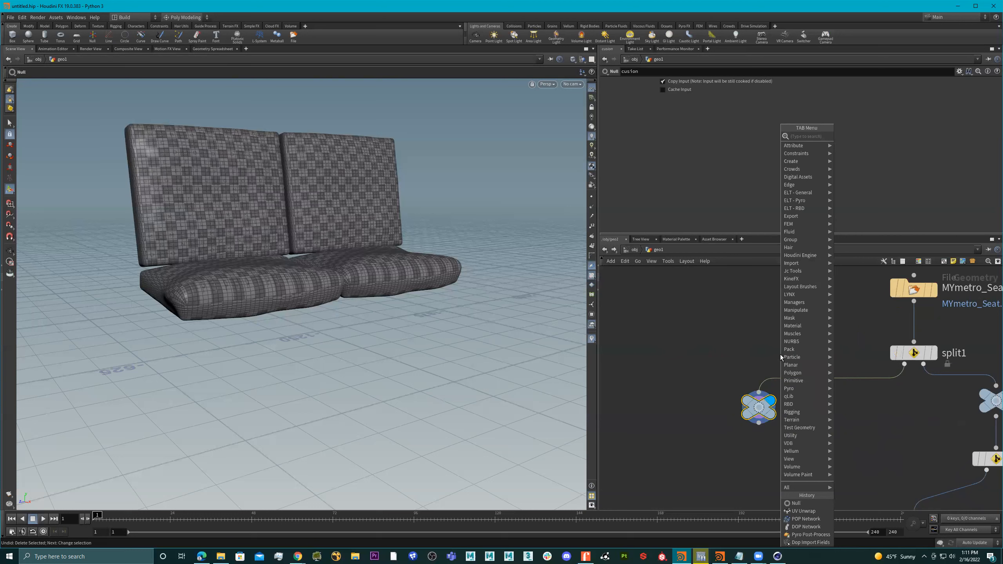
key("Escape")
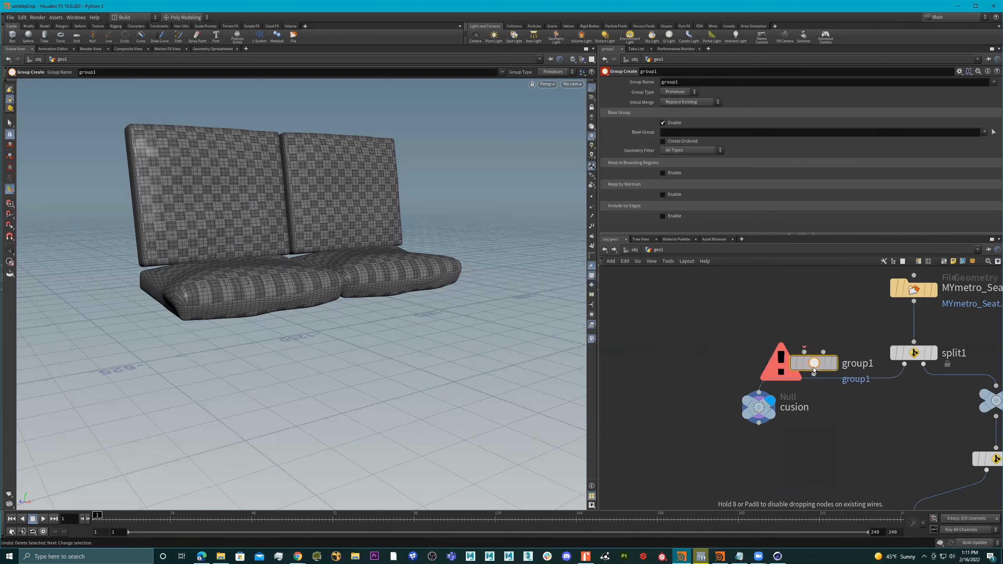
left_click(818, 403)
left_click_drag(818, 401, 762, 400)
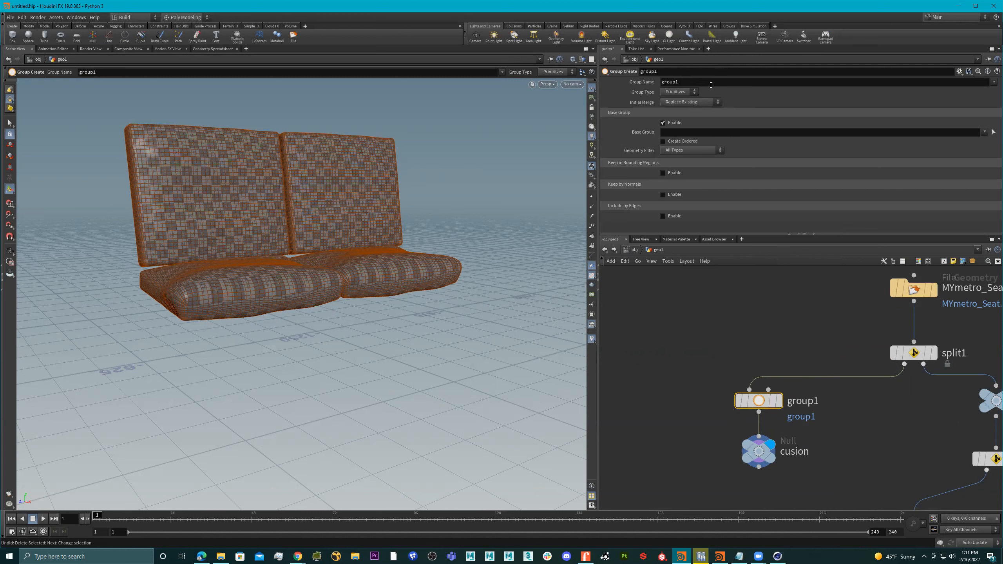
Step: Set the group name of the Group Create node above the cusion Null to cusion_GRP
left_click_drag(720, 85, 618, 85)
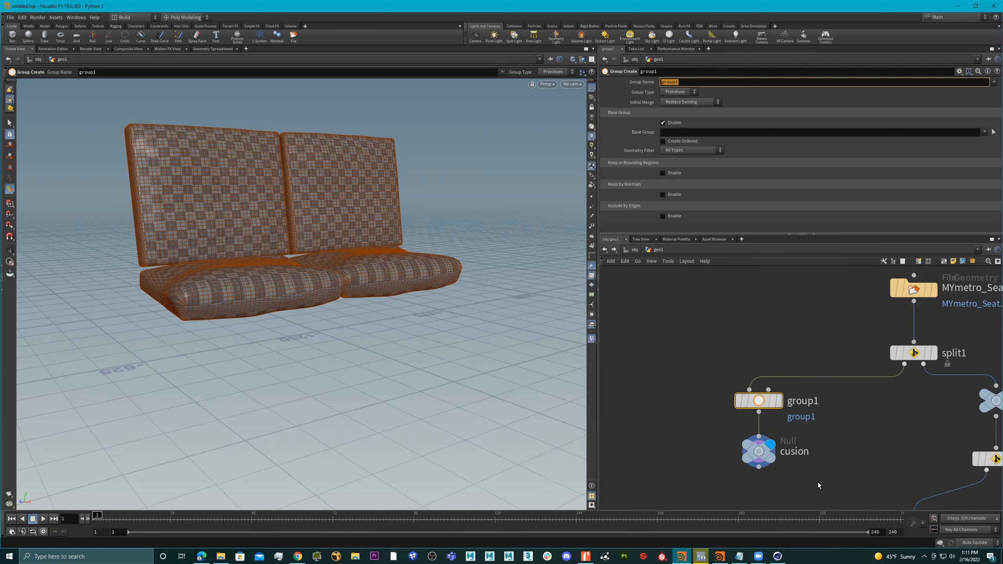
type("cusion_GRP")
key("Return")
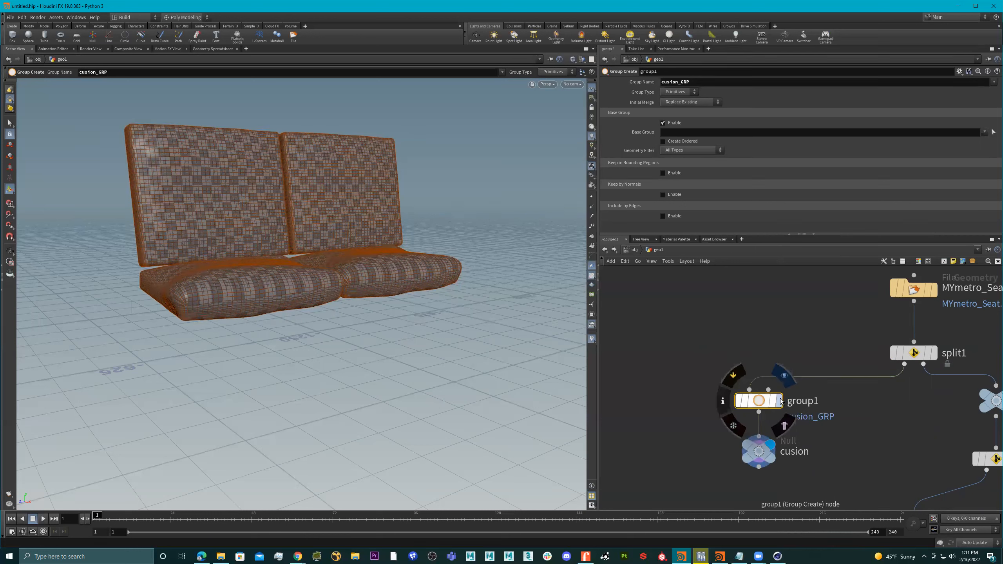
Step: Select the cusion Null and examine its node info for the primitive groups it carries
left_click(770, 452)
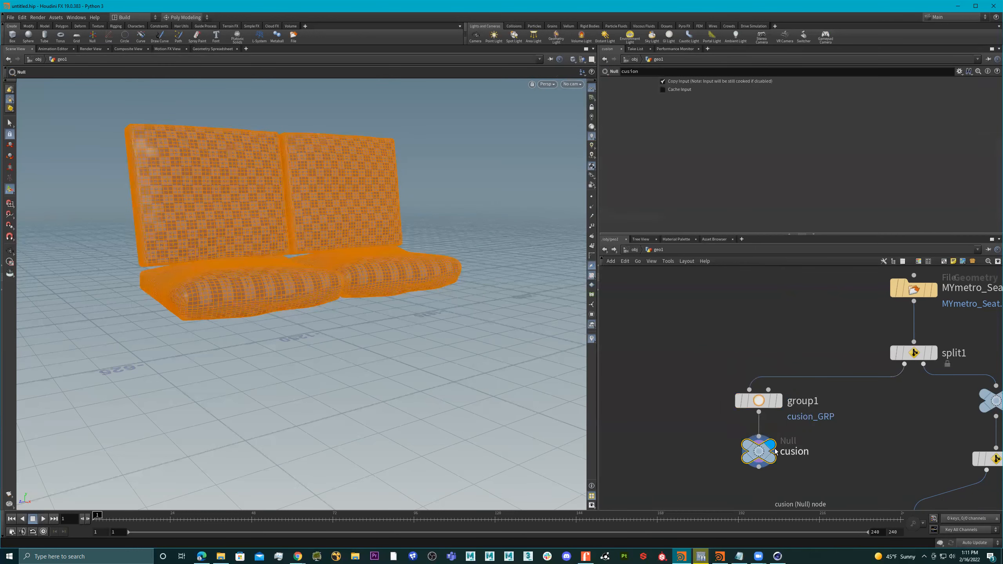
middle_click_drag(829, 460, 798, 428)
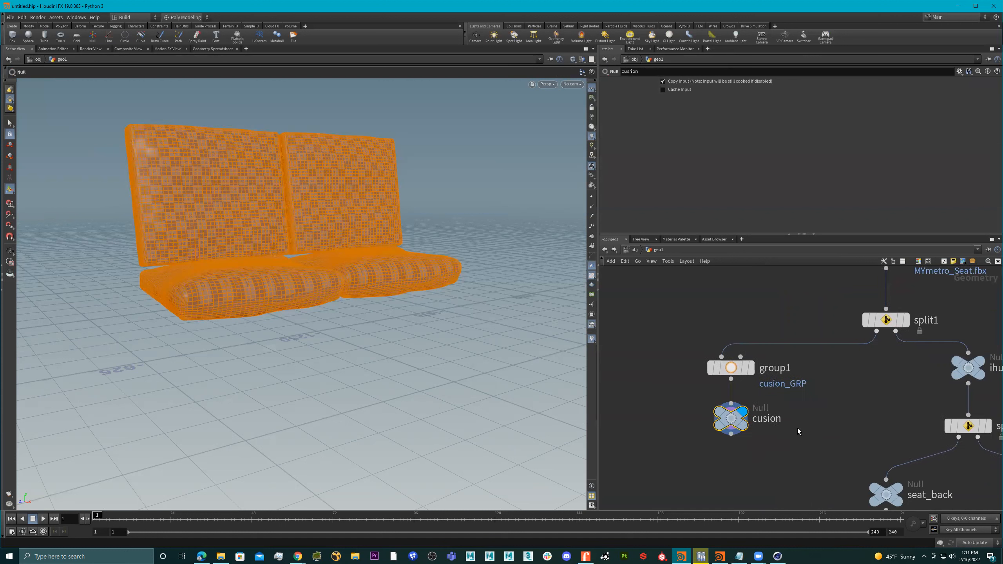
middle_click(735, 419)
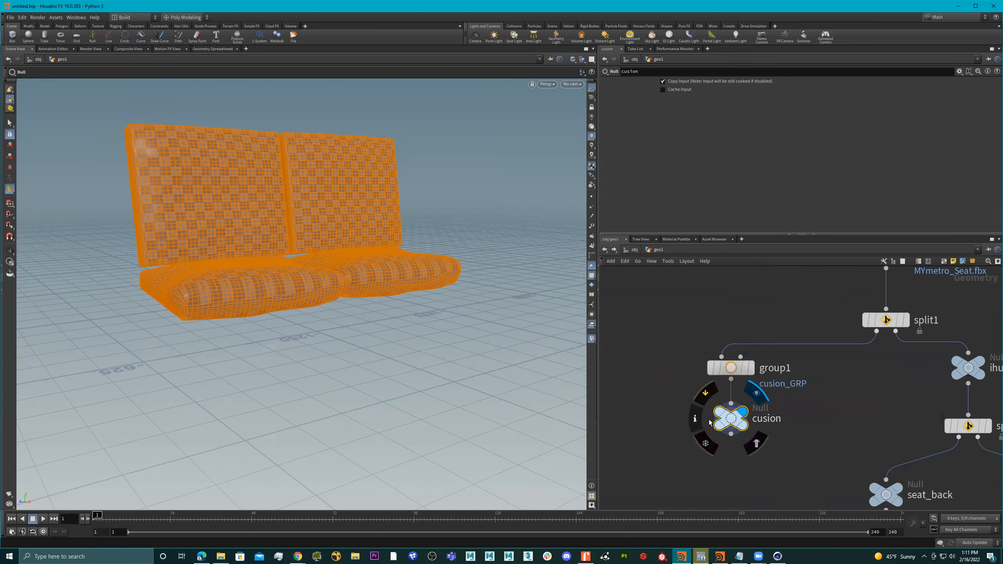
left_click(696, 420)
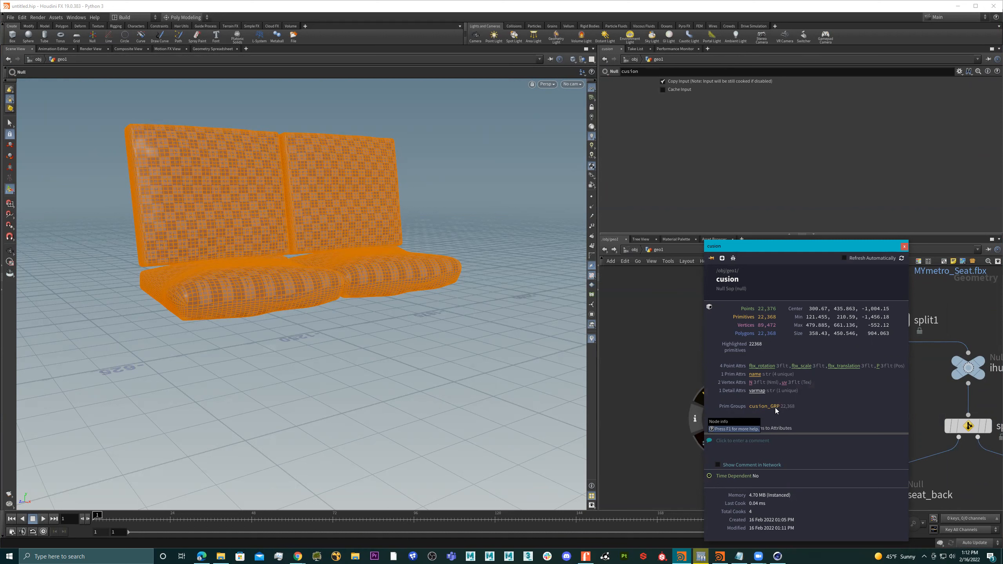
left_click(904, 247)
Step: Insert a Group Create node between the second Split's first output and the seat_back Null, aligned above the Null
key("h")
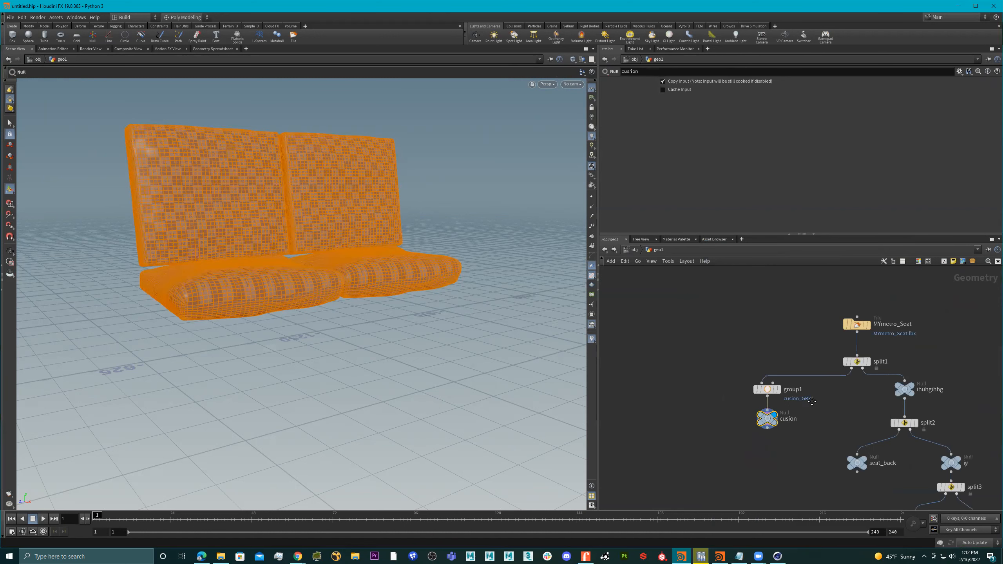
middle_click_drag(810, 397, 749, 370)
scroll(808, 396, "up", 2)
scroll(776, 370, "up", 3)
scroll(822, 346, "up", 2)
left_click(827, 332)
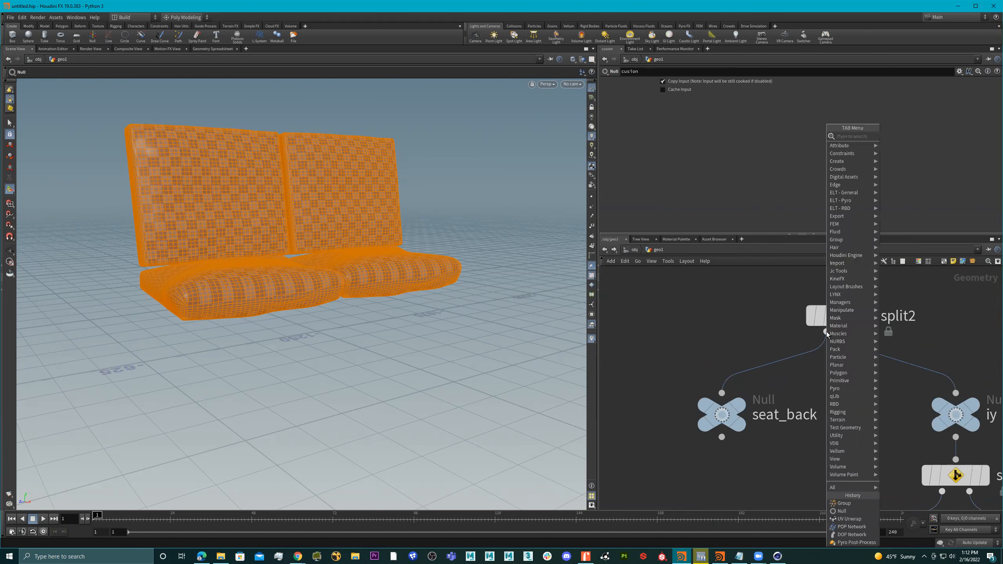
type("grou")
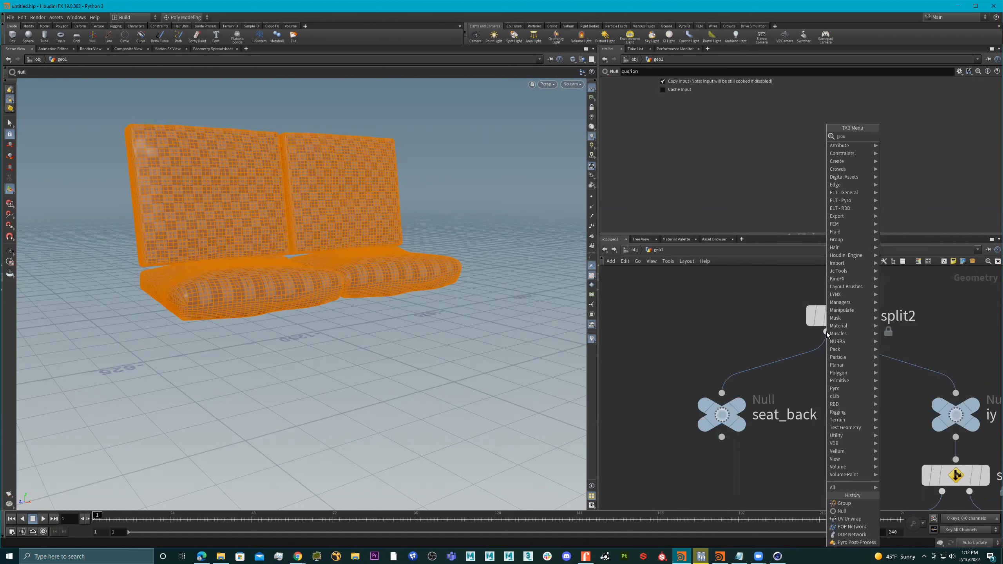
key("Return")
left_click(827, 333)
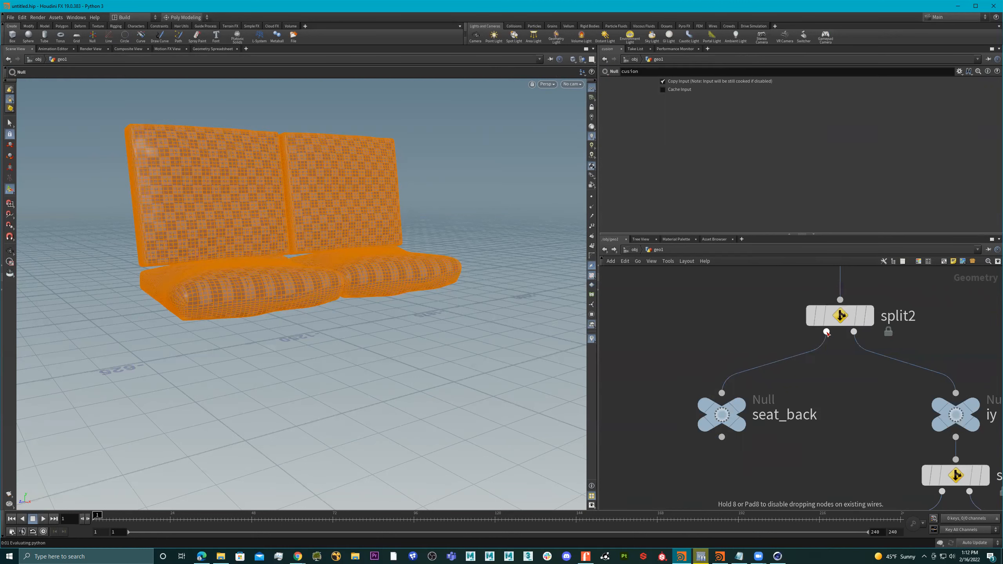
left_click_drag(794, 385, 713, 382)
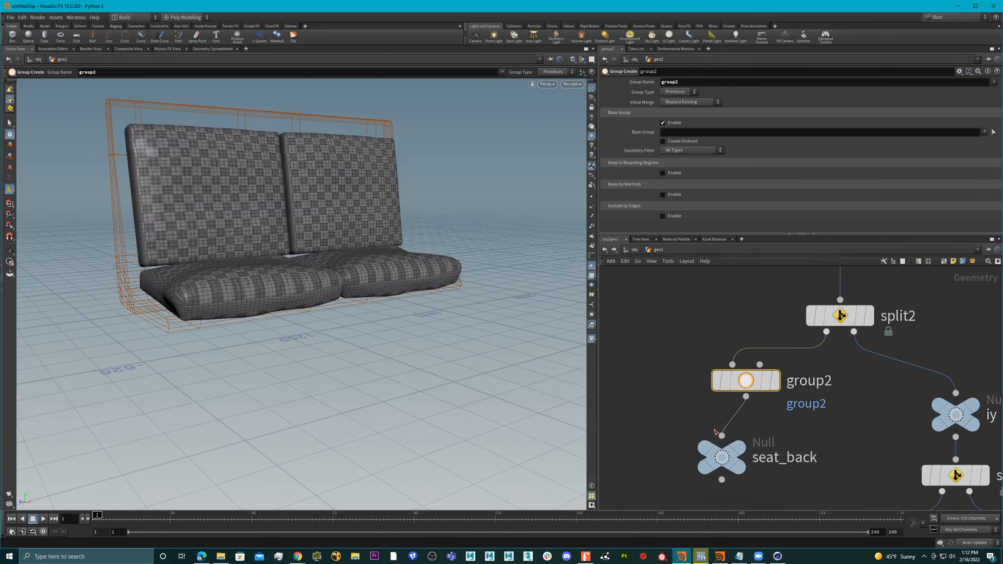
left_click_drag(792, 404, 768, 403)
scroll(768, 403, "down", 4)
middle_click_drag(814, 400, 843, 392)
scroll(784, 396, "up", 3)
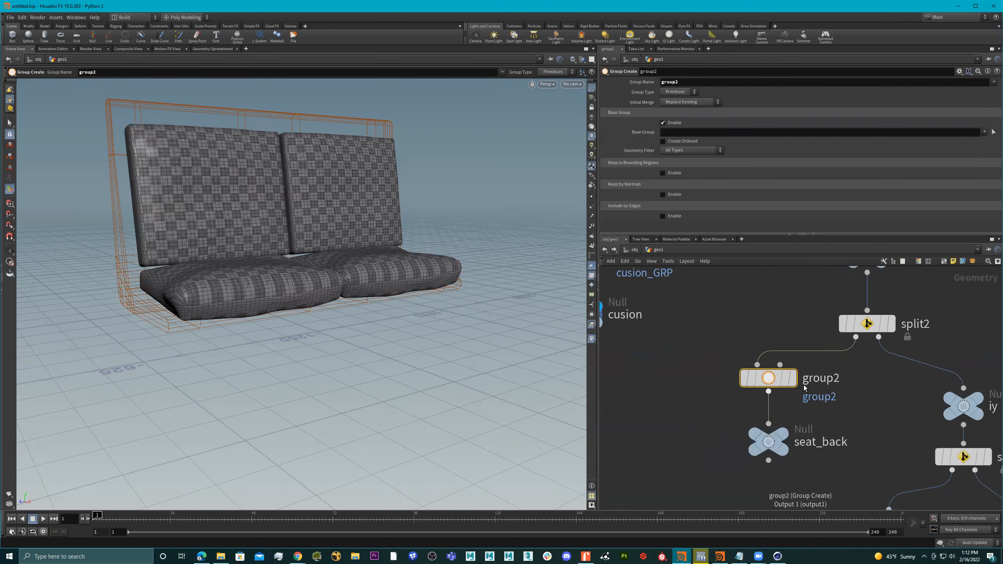
left_click(769, 318)
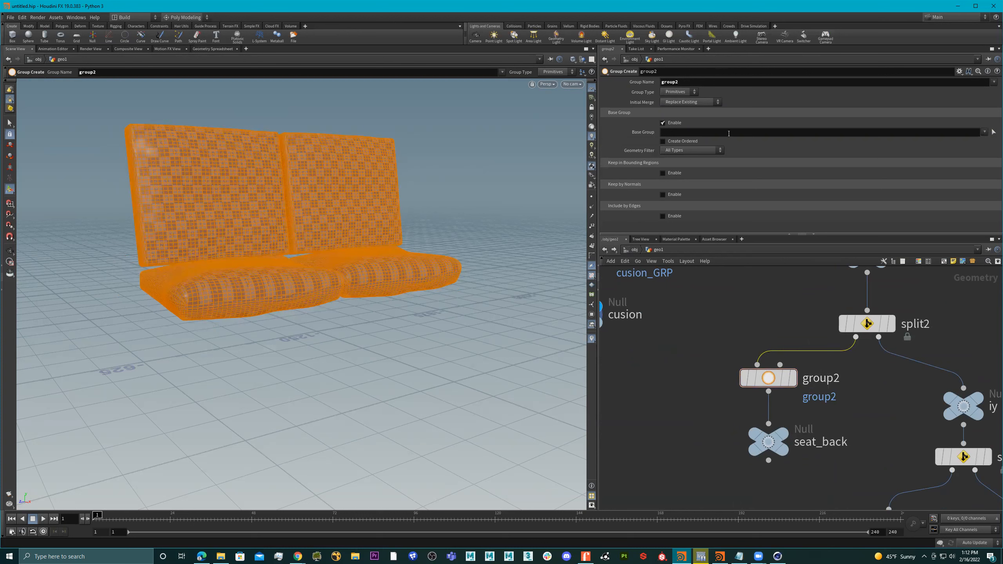
Step: Rename the Group Create node above the seat_back Null as seat_Back_GRP
scroll(666, 339, "down", 4)
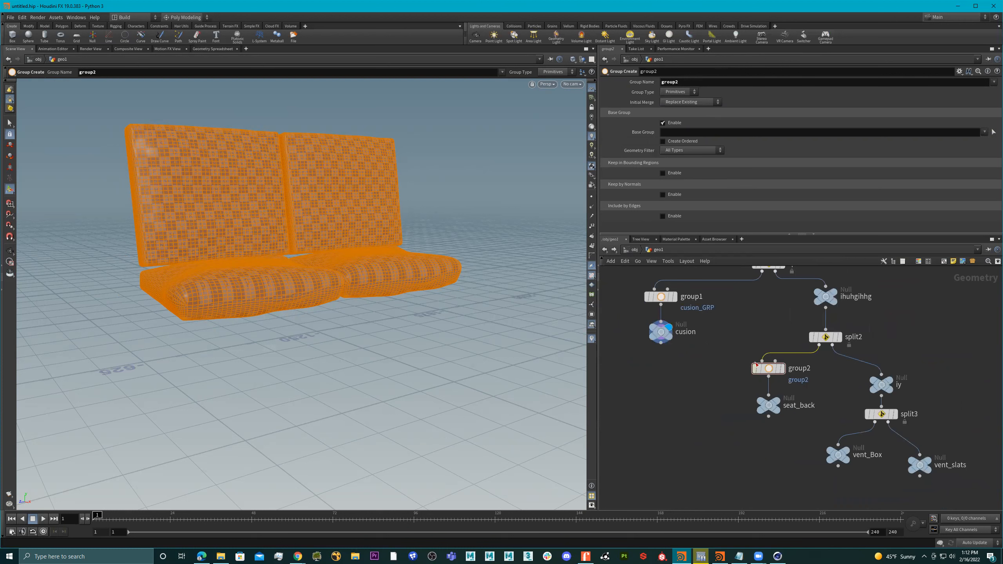
scroll(815, 385, "up", 4)
double_click(767, 356)
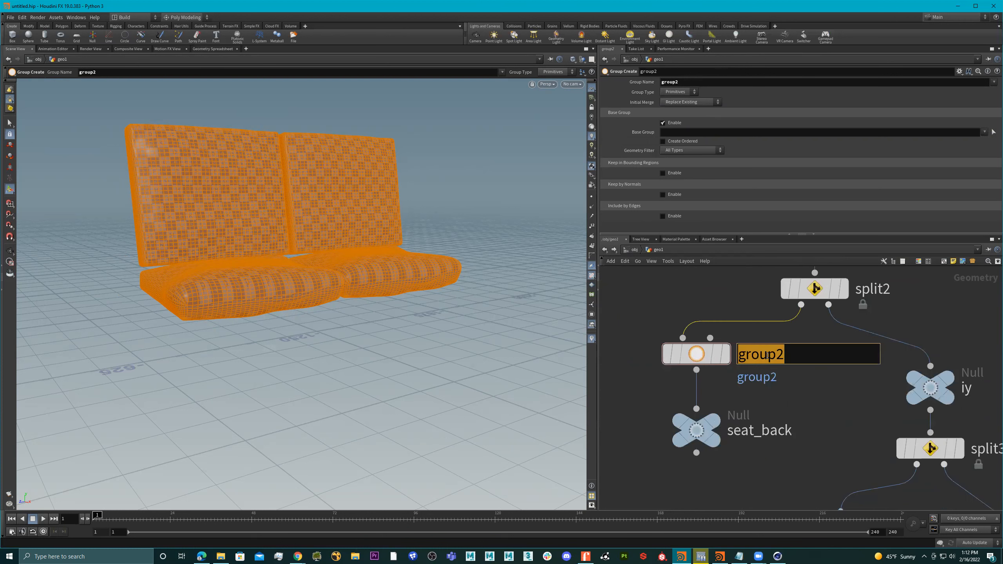
type("sea")
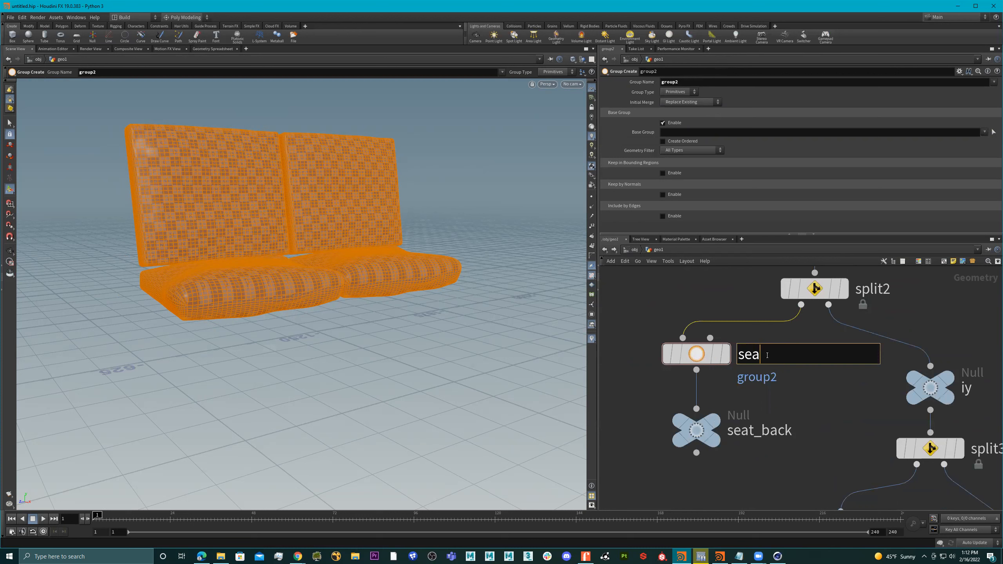
type("t_Back_GRP")
key("Return")
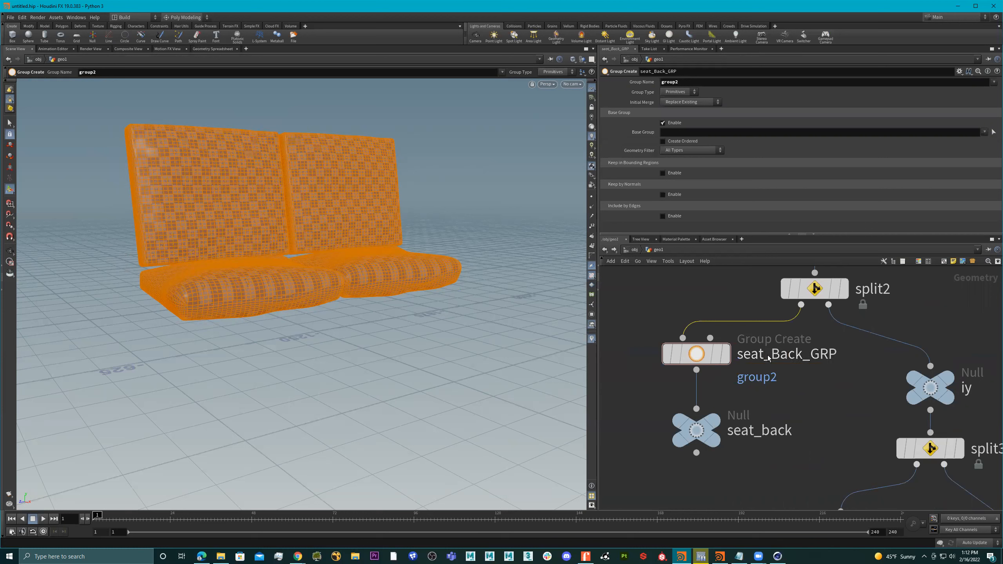
Step: Set the group name of the seat_Back_GRP node to $OS so that it follows the node's name
scroll(754, 369, "down", 4)
left_click_drag(723, 362, 723, 364, "ctrl")
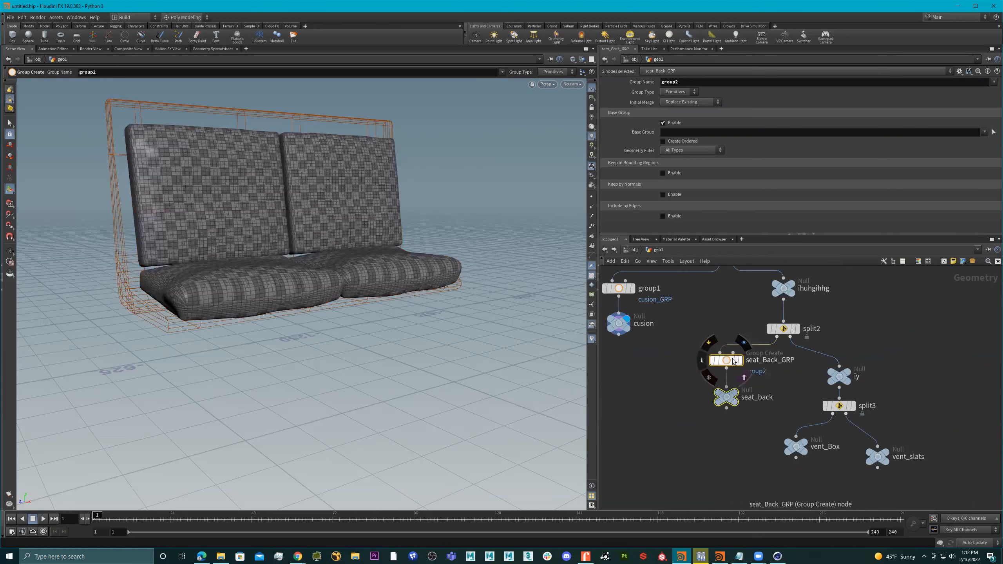
scroll(727, 374, "up", 2)
middle_click_drag(768, 391, 801, 401)
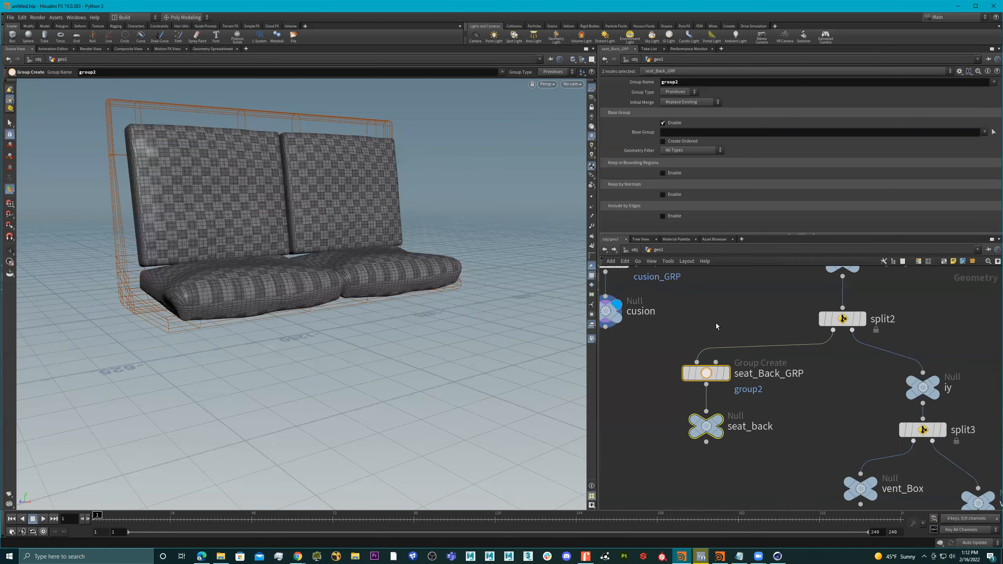
left_click(713, 378)
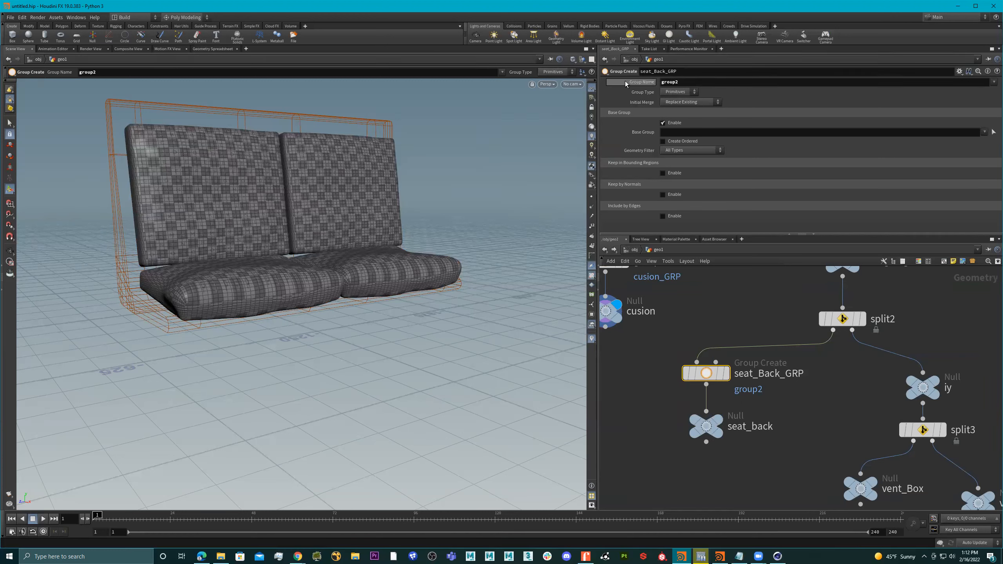
left_click_drag(688, 82, 659, 82)
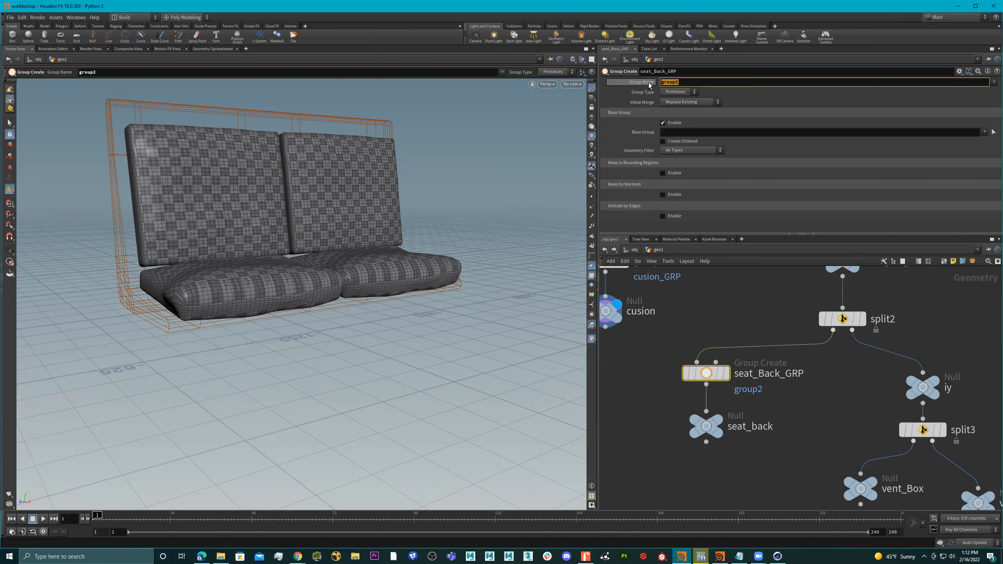
type("$OS")
key("Return")
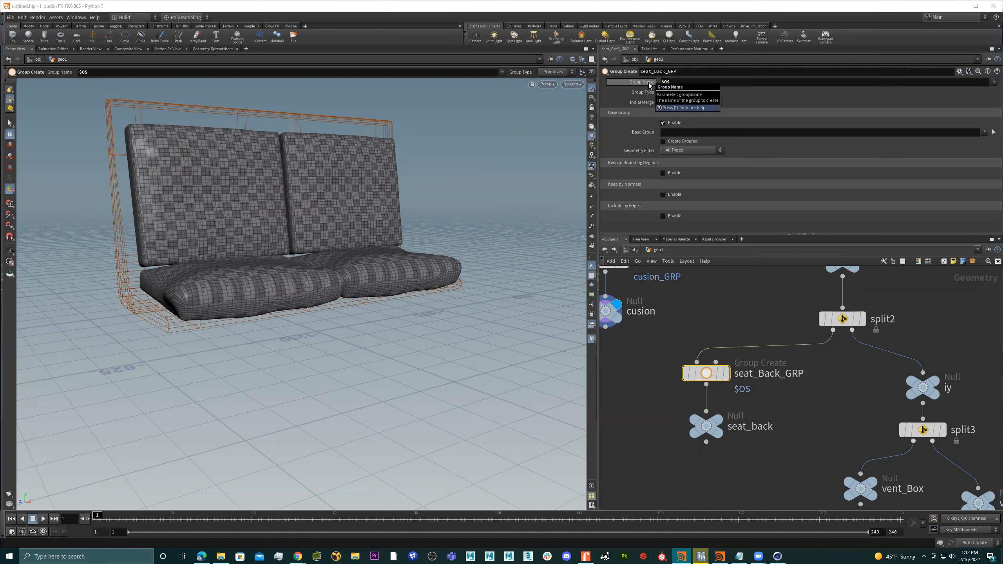
Step: Toggle the group name of seat_Back_GRP between the $OS expression and its evaluated value, and examine the node info for its primitive group
mouse_move(737, 372)
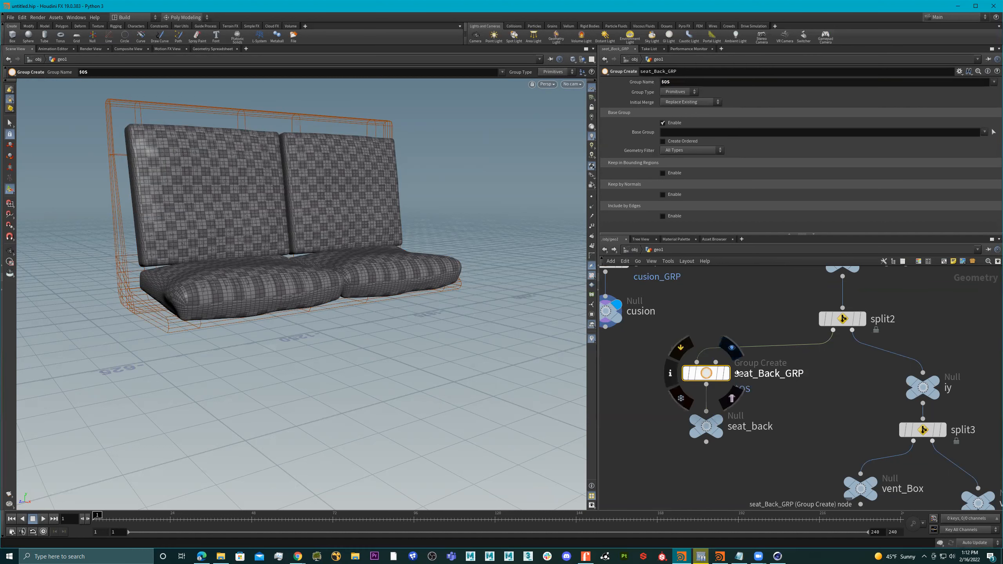
left_click(643, 82)
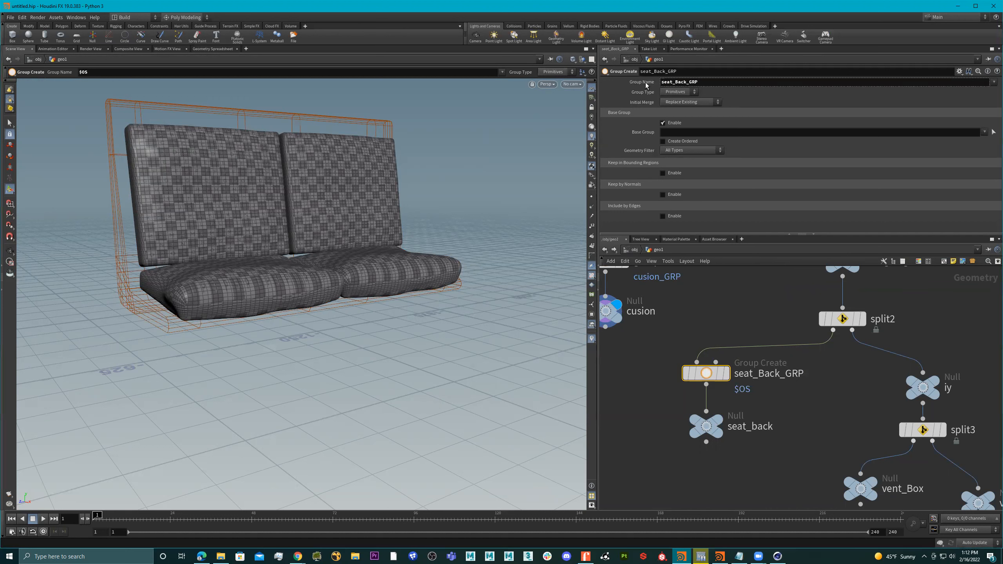
left_click(646, 85)
left_click(646, 83)
left_click(648, 83)
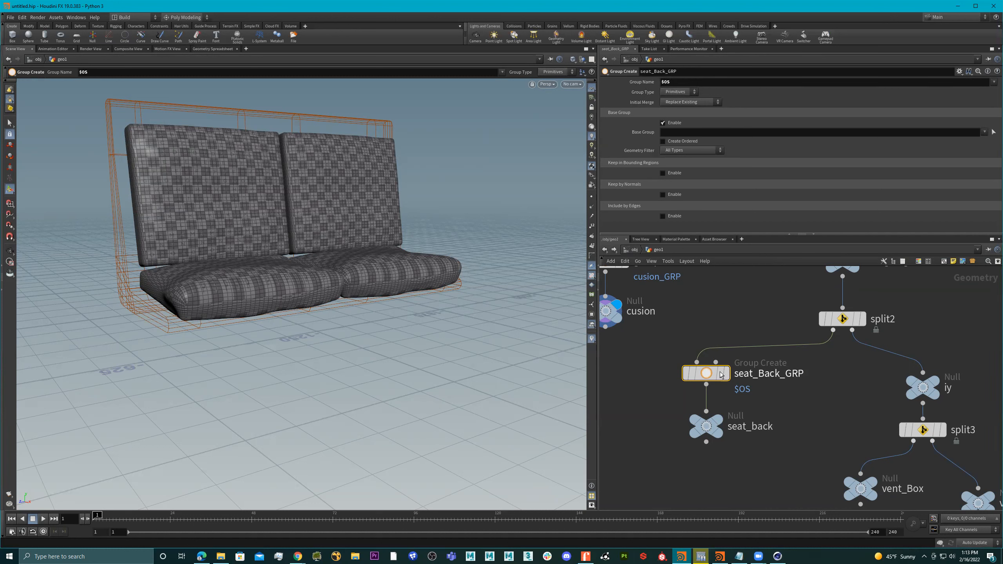
mouse_move(758, 376)
middle_click(708, 374)
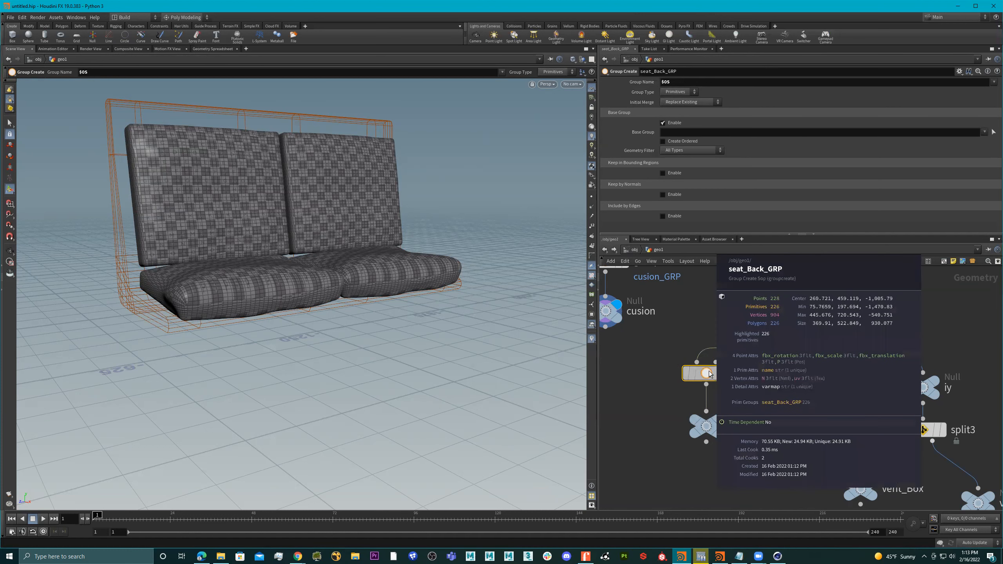
middle_click(709, 373)
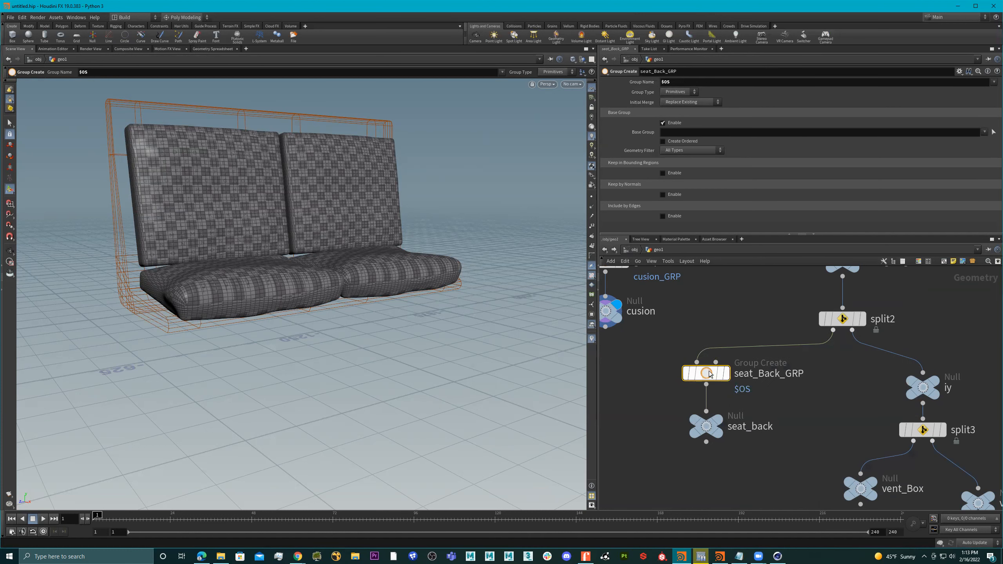
Step: Select group1 and seat_Back_GRP in turn to compare the group name settings of the two Group Create nodes
middle_click_drag(637, 332, 700, 393)
scroll(701, 392, "down", 1)
scroll(701, 393, "down", 2)
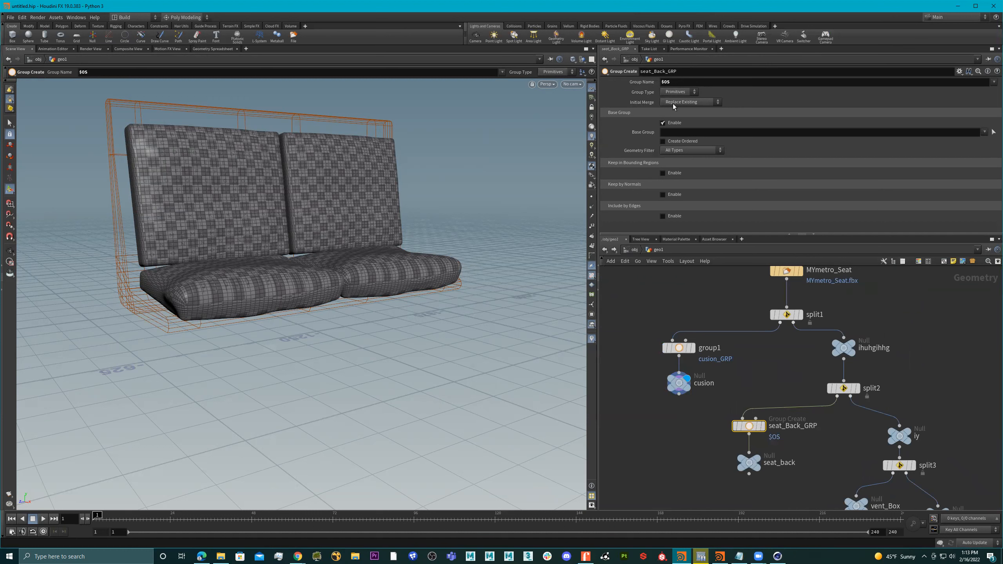
left_click_drag(684, 305, 688, 347)
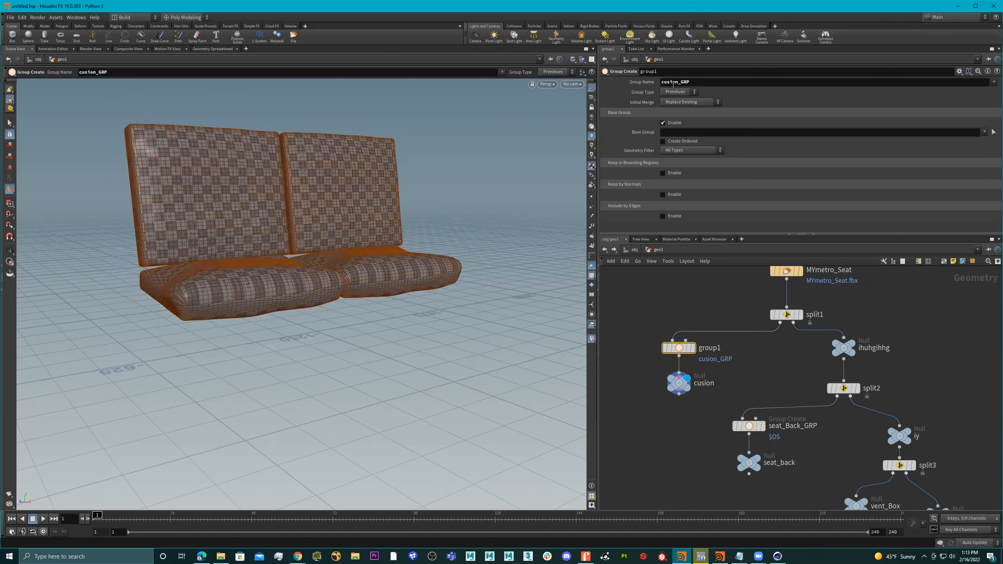
middle_click_drag(771, 381, 739, 332)
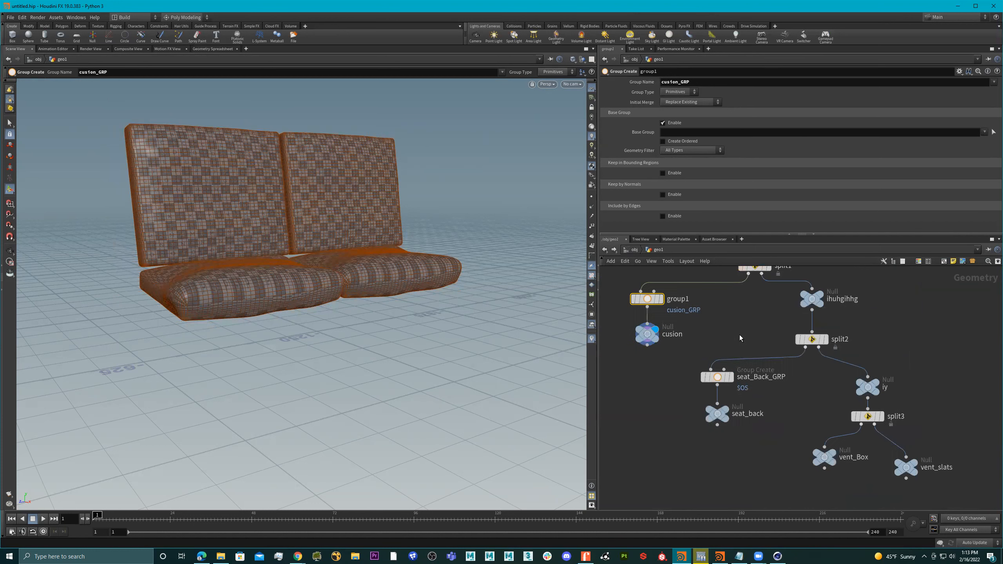
left_click(717, 376)
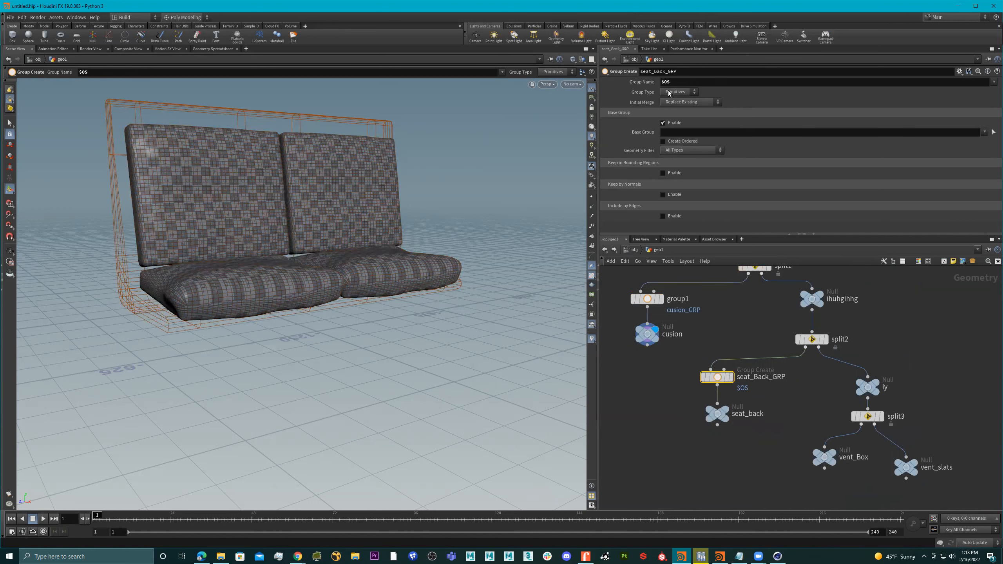
mouse_move(745, 377)
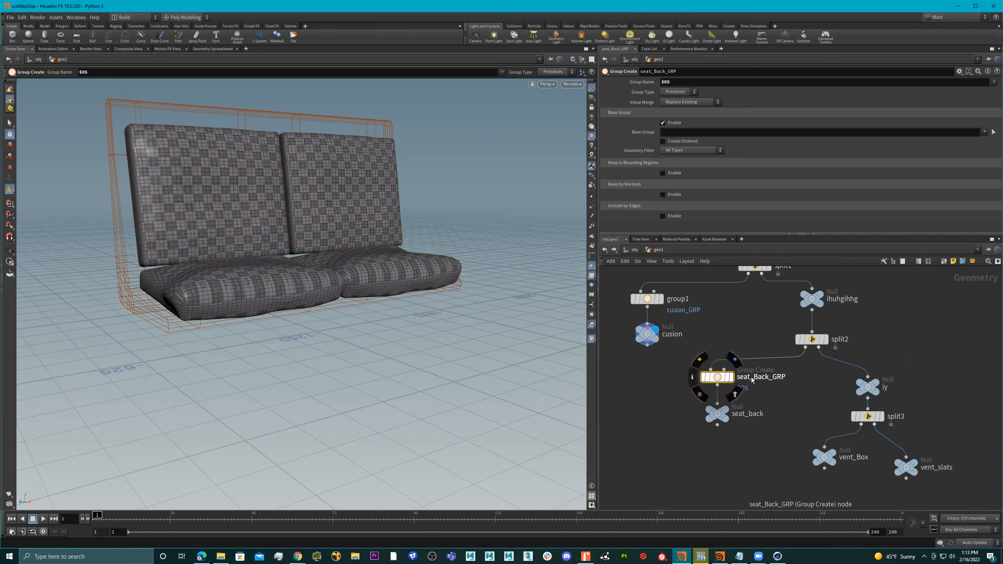
Step: Spread the vent_Box and vent_slats Nulls farther apart beneath the third Split
scroll(776, 382, "down", 3)
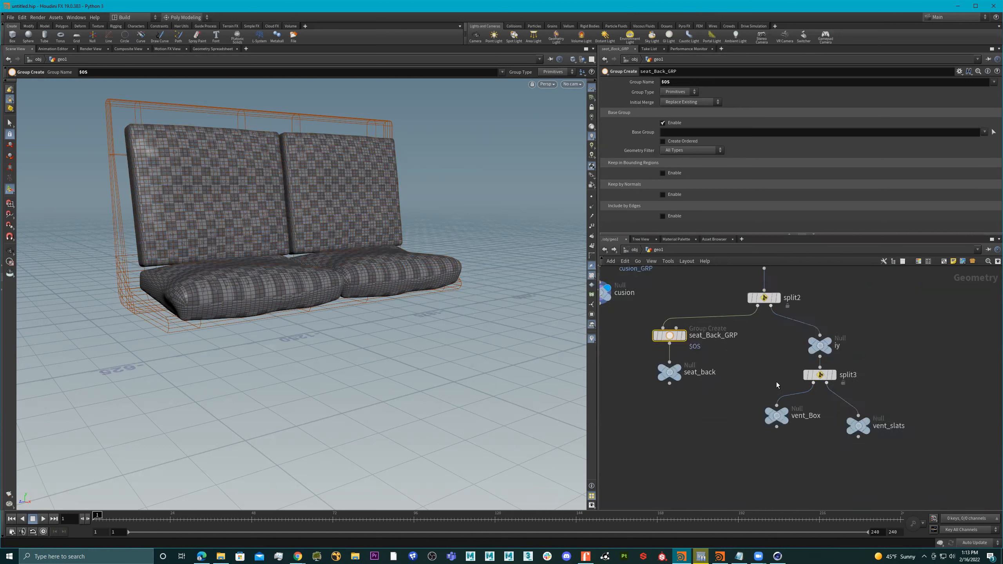
mouse_move(734, 385)
middle_mouse_down()
mouse_move(752, 382)
mouse_move(728, 382)
middle_mouse_up()
scroll(738, 380, "up", 4)
left_click_drag(746, 403, 701, 417)
left_click_drag(861, 416, 889, 427)
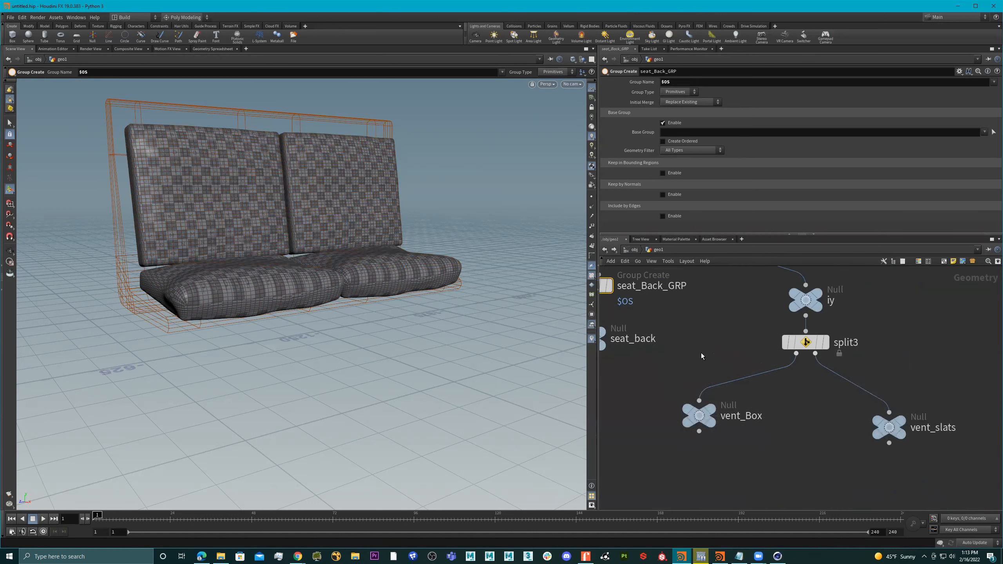
Step: Insert a Group Create node between the third Split's first output and the vent_Box Null
key("Tab")
mouse_move(706, 350)
type("group")
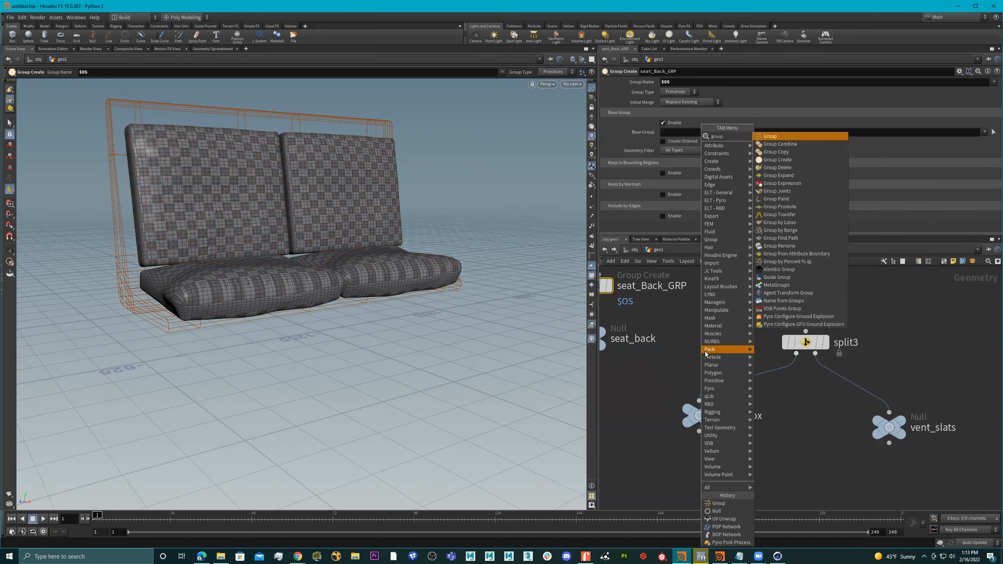
key("Return")
left_click(725, 389)
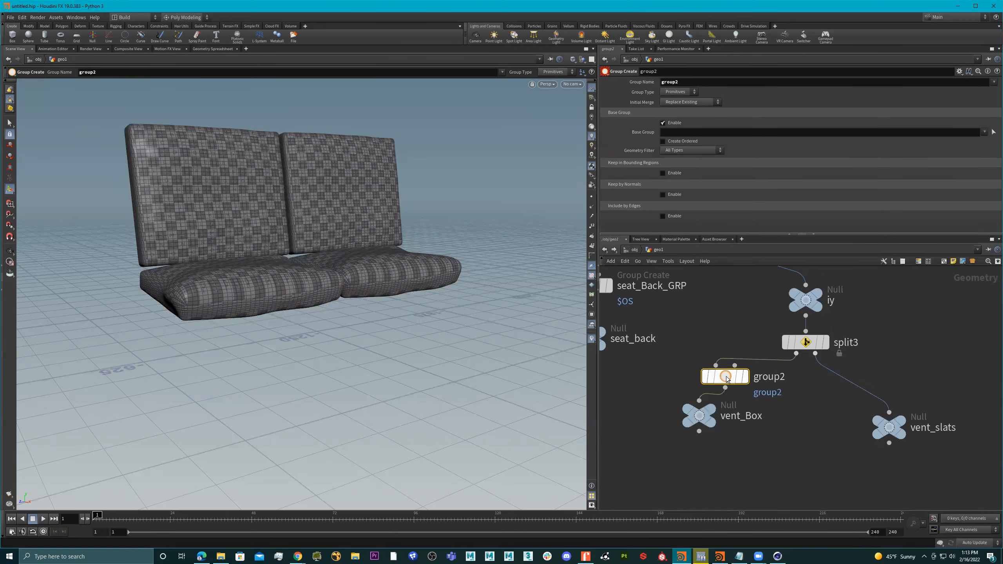
Step: Rename the Group Create node above the vent_Box Null as ventBox_GRP and align it directly above the Null
double_click(775, 390)
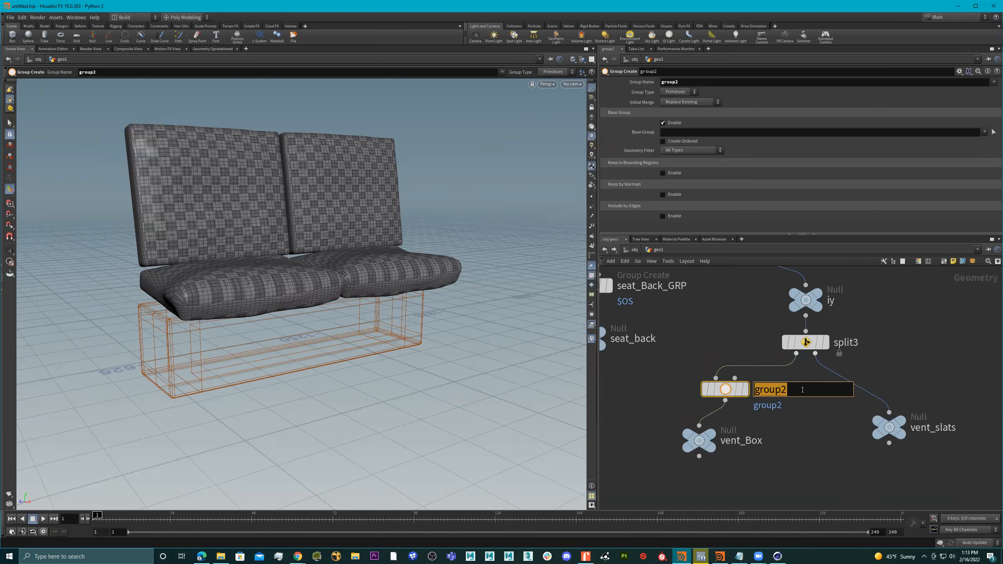
type("ventBox_GRP")
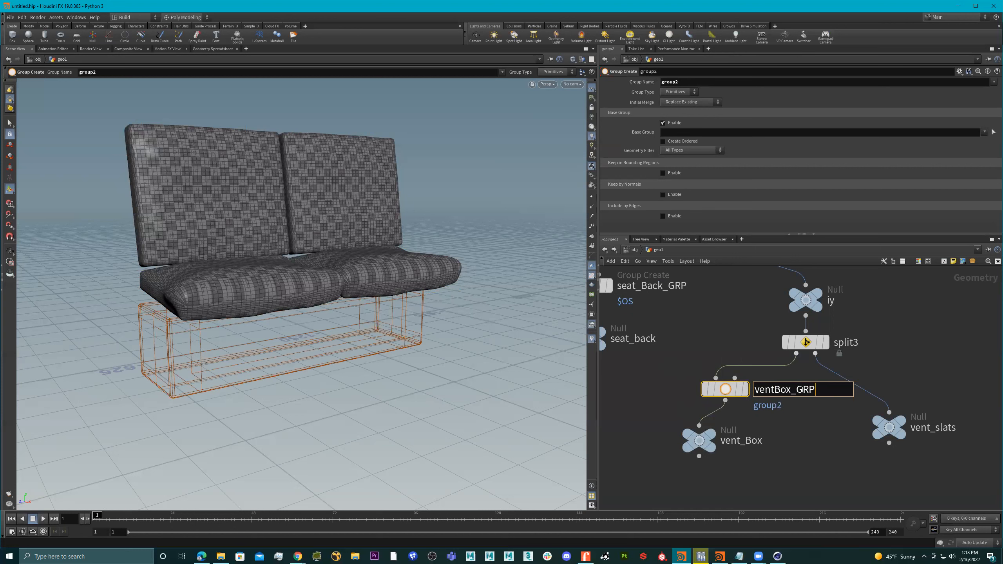
key("Return")
mouse_move(719, 389)
left_click_drag(722, 392, 696, 394)
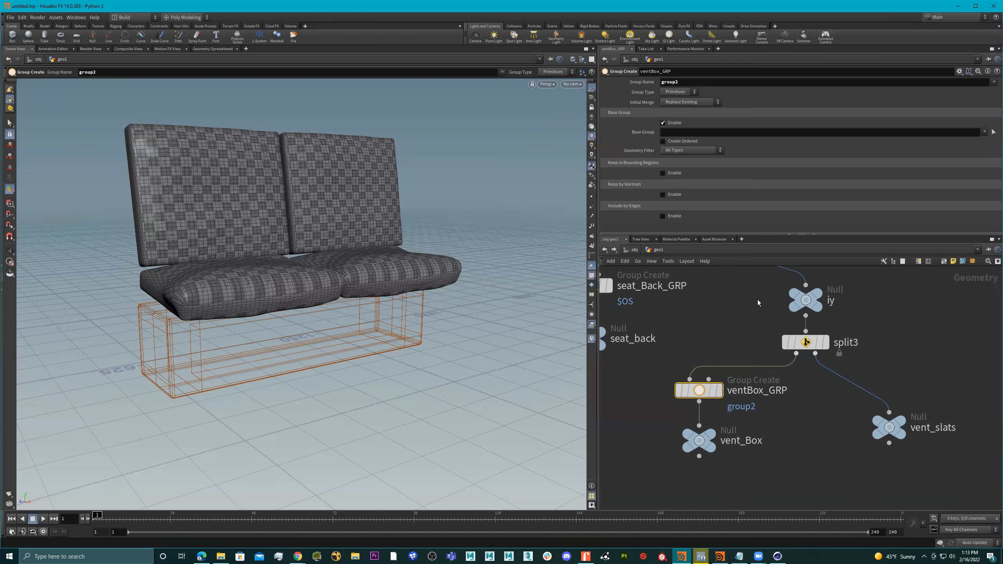
Step: Set the group name of the ventBox_GRP node to $OS
double_click(684, 81)
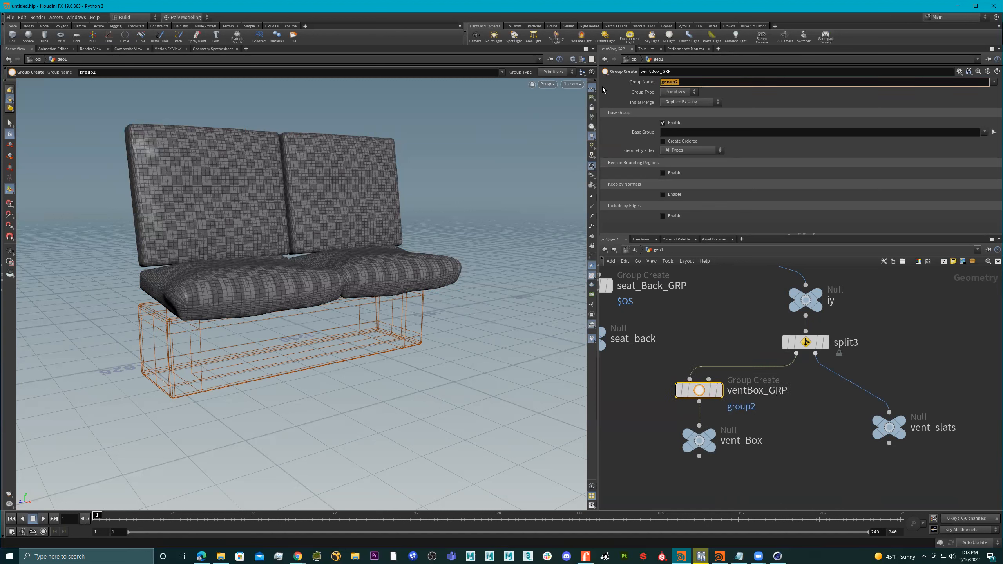
type("$OS")
key("Return")
left_click(752, 339)
Step: Insert a copy of ventBox_GRP between the third Split's second output and the vent_slats Null, and move the Null closer beneath it
scroll(745, 341, "down", 4)
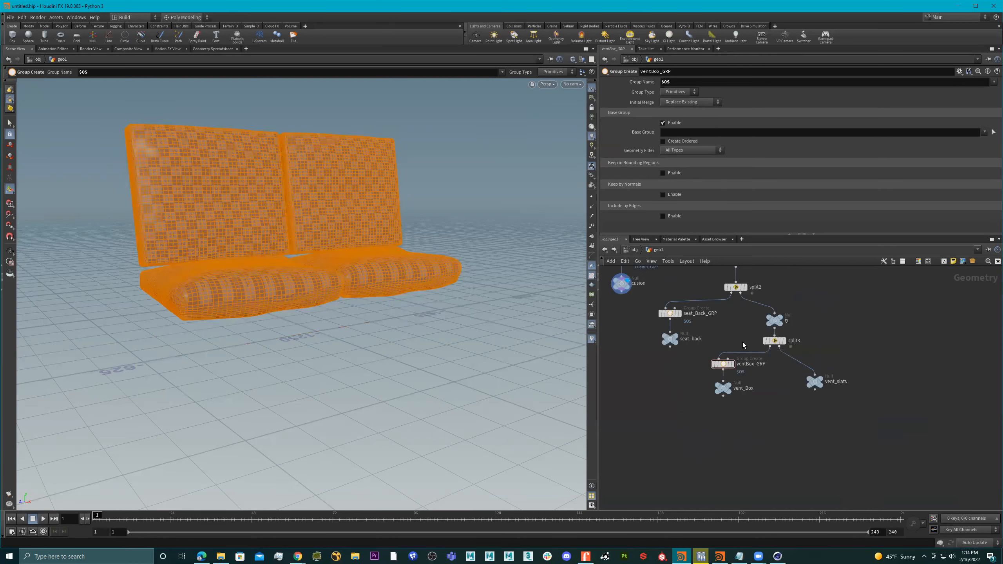
scroll(765, 363, "up", 3)
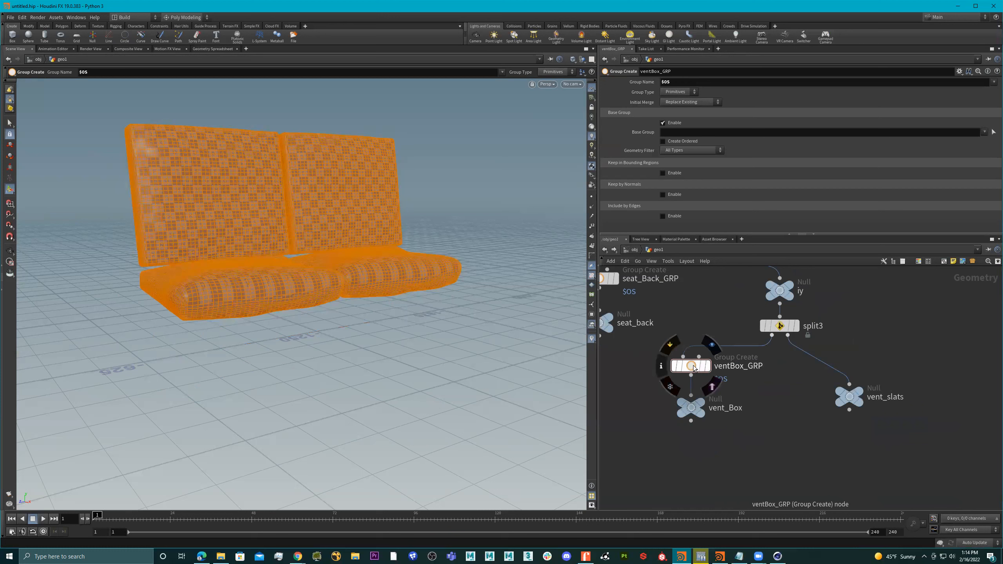
left_click_drag(694, 366, 827, 368, "alt")
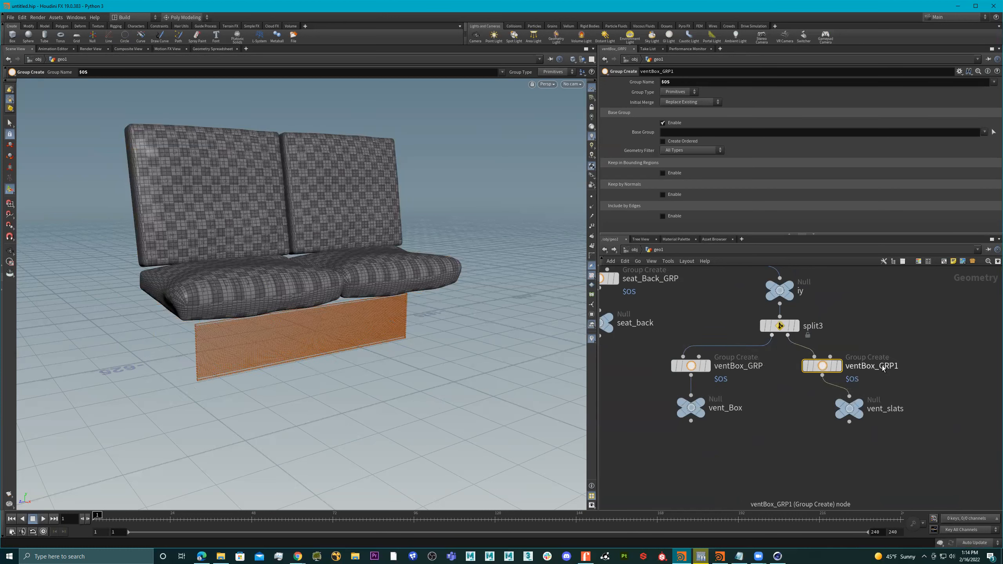
left_click_drag(852, 409, 836, 414)
Step: Rename the copied Group Create node as ventSlats_GRP and align it directly above the vent_slats Null
left_click(898, 367)
left_click_drag(899, 368, 863, 368)
type("Slats")
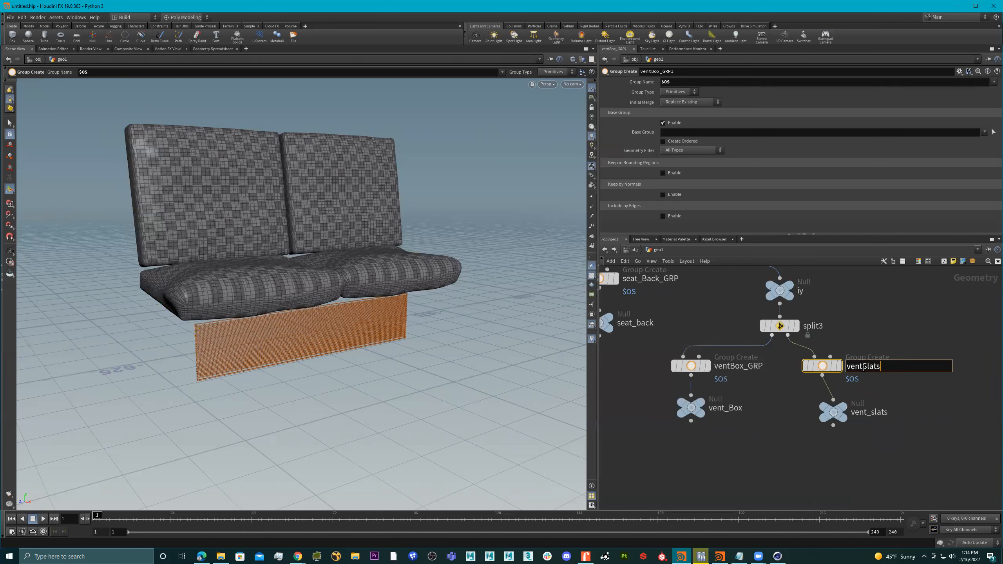
type("_GRP")
key("Return")
left_click_drag(820, 367, 831, 366)
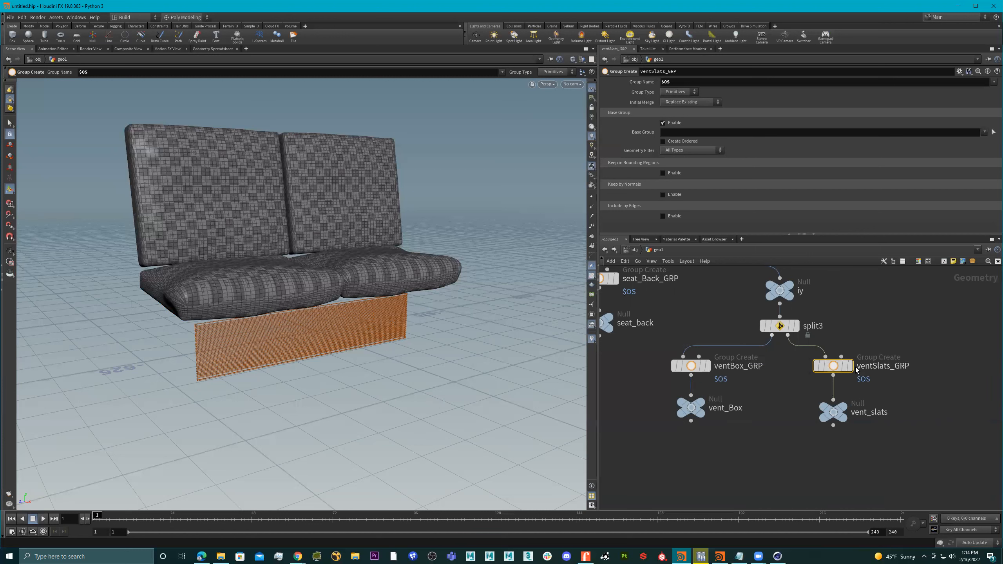
Step: Examine the node info of ventSlats_GRP for the primitive group it creates
left_click_drag(892, 346, 815, 377)
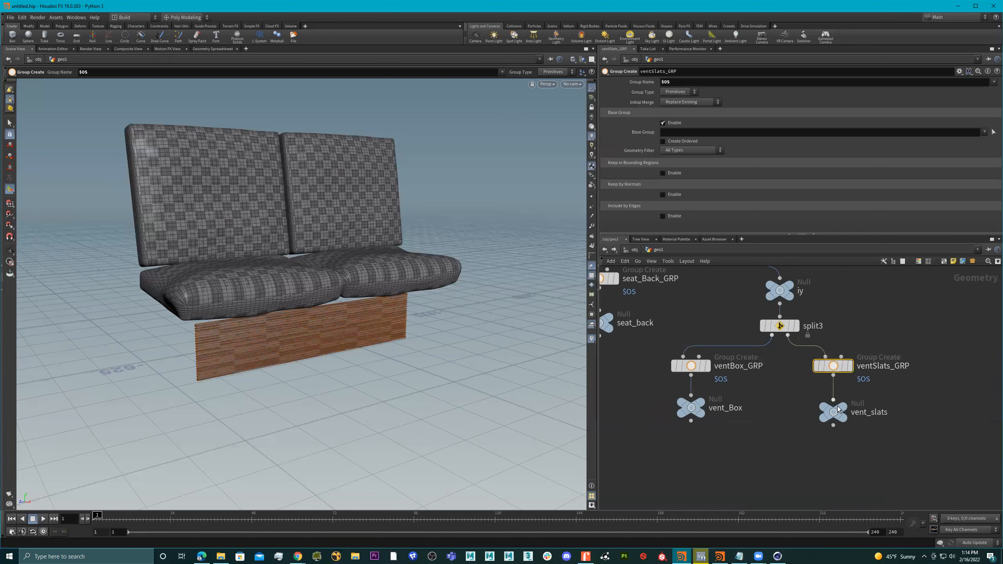
middle_click(836, 370)
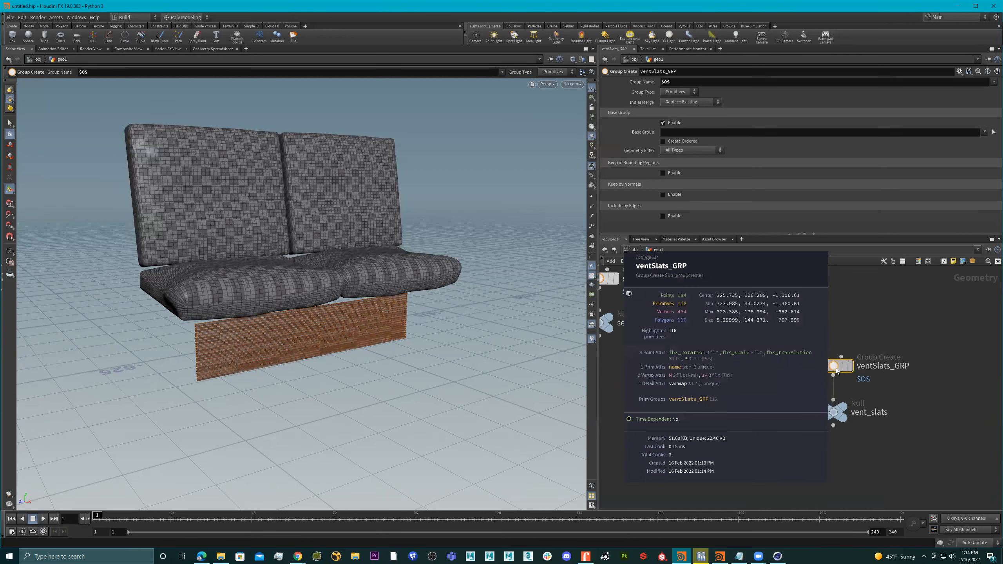
scroll(744, 399, "down", 4)
Step: Move the cusion and seat_back branches, each with its Group Create node, down into one row with the two vent branches
middle_click_drag(732, 415, 801, 402)
scroll(757, 377, "up", 2)
middle_click_drag(727, 360, 726, 375)
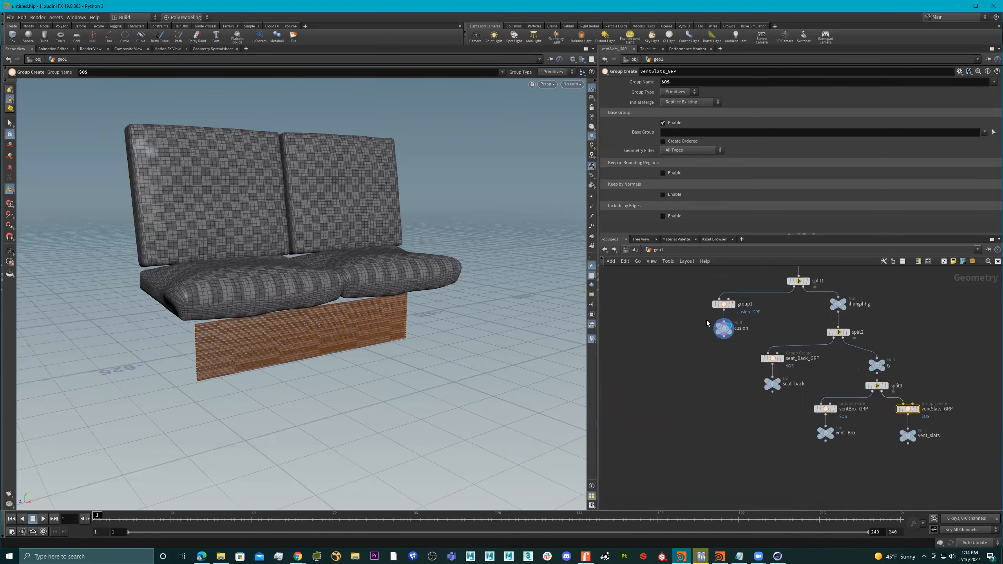
left_click_drag(684, 294, 734, 357)
left_click_drag(727, 306, 650, 415)
left_click_drag(805, 326, 728, 418)
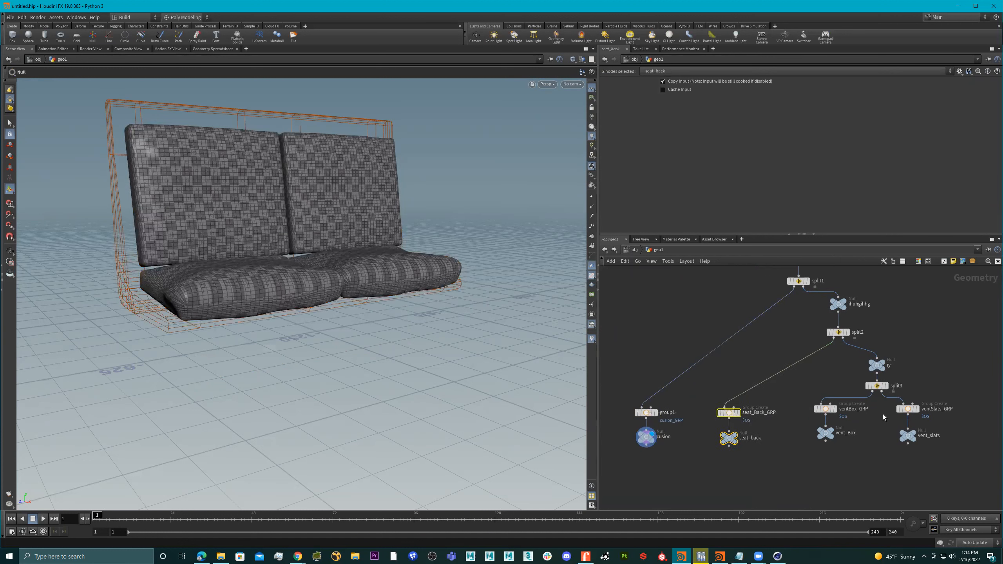
scroll(731, 396, "down", 3)
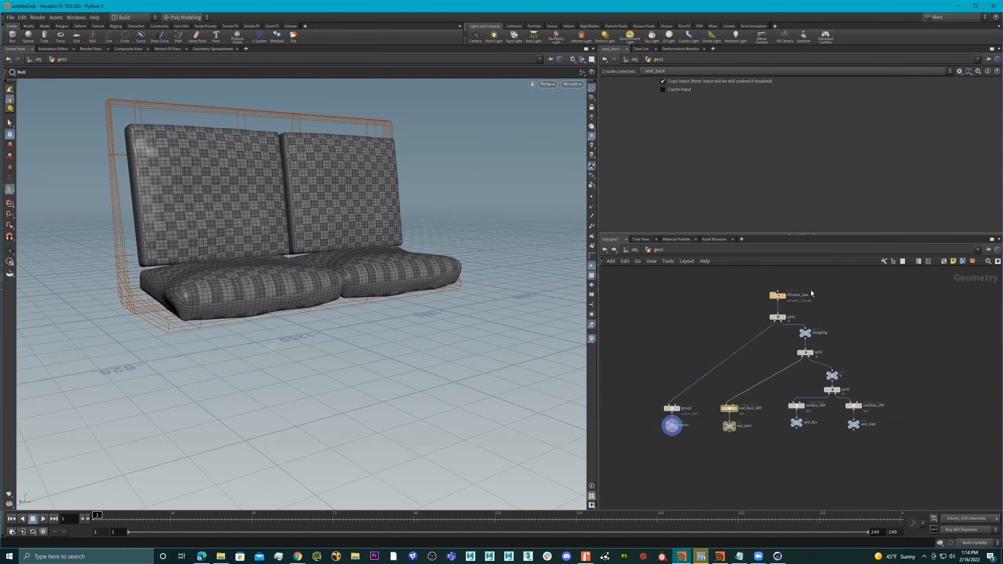
scroll(805, 398, "up", 2)
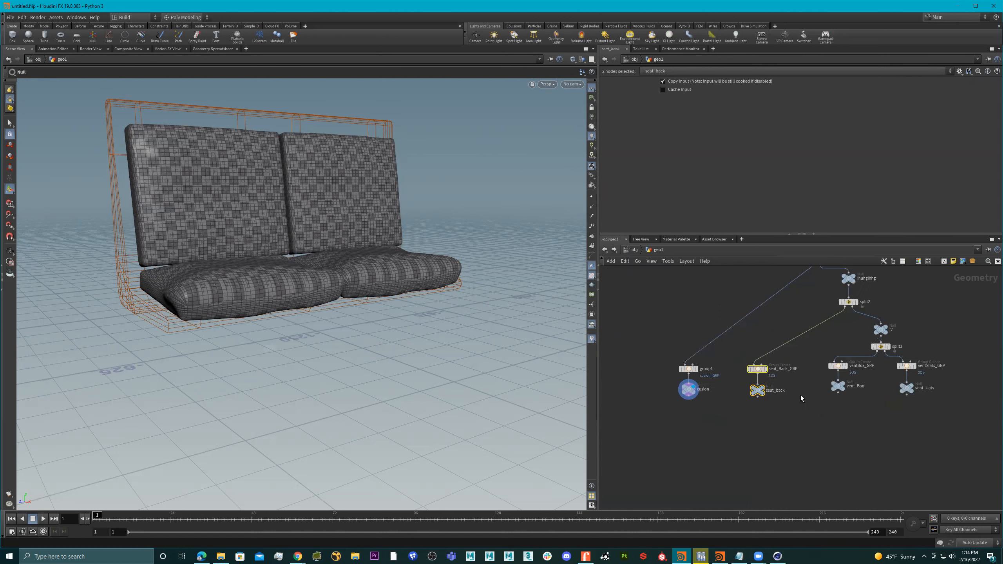
middle_click_drag(813, 440, 792, 422)
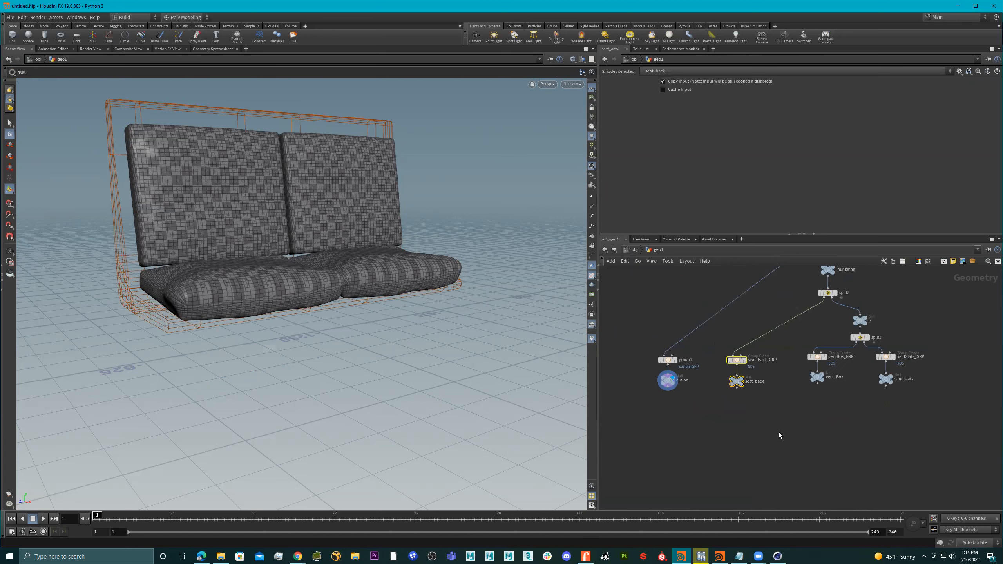
Step: Inspect the cushion meshes in the perspective view, switching component selection to points and to edges
left_click_drag(354, 290, 318, 294, "alt")
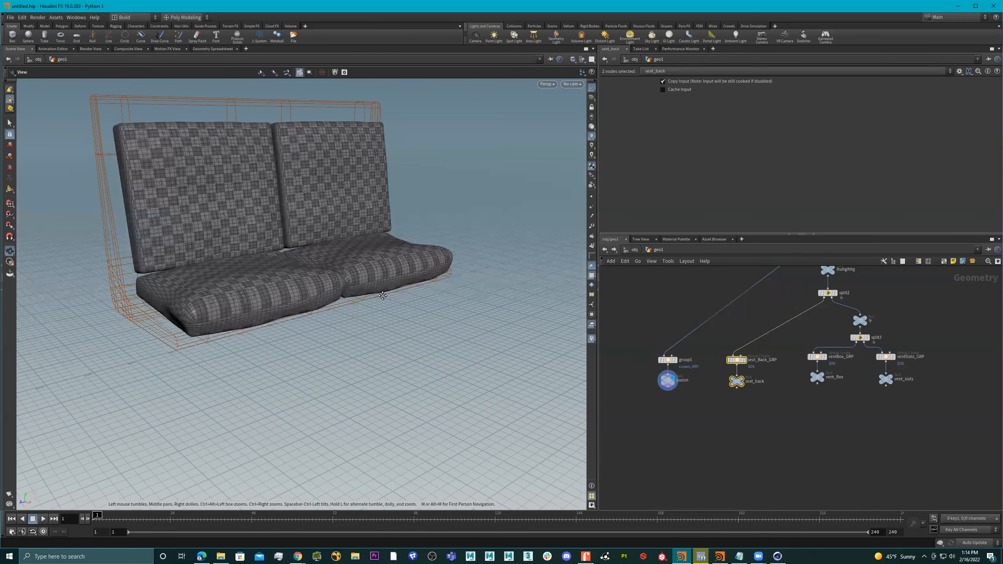
right_click_drag(383, 296, 368, 287, "alt")
mouse_move(368, 287)
left_mouse_down()
mouse_move(324, 316)
mouse_move(371, 298)
mouse_move(400, 263)
mouse_move(394, 298)
mouse_move(382, 305)
mouse_move(351, 294)
mouse_move(370, 301)
left_mouse_up()
key("Return")
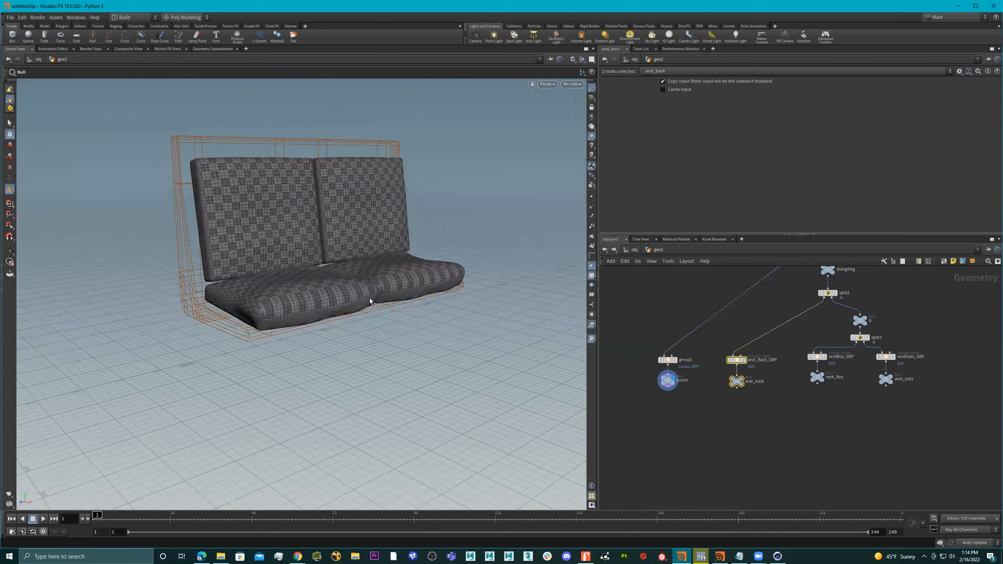
key("1")
key("2")
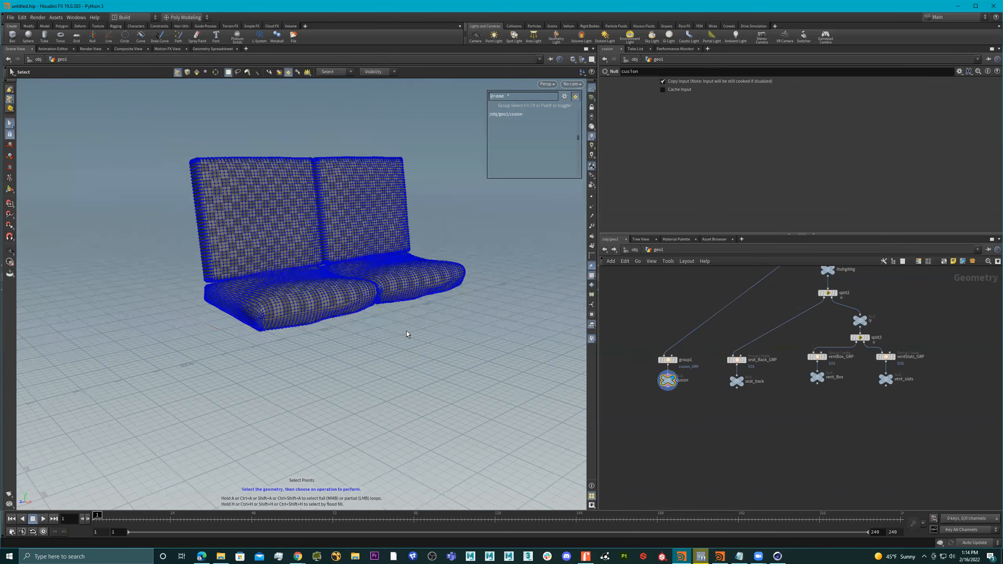
key("3")
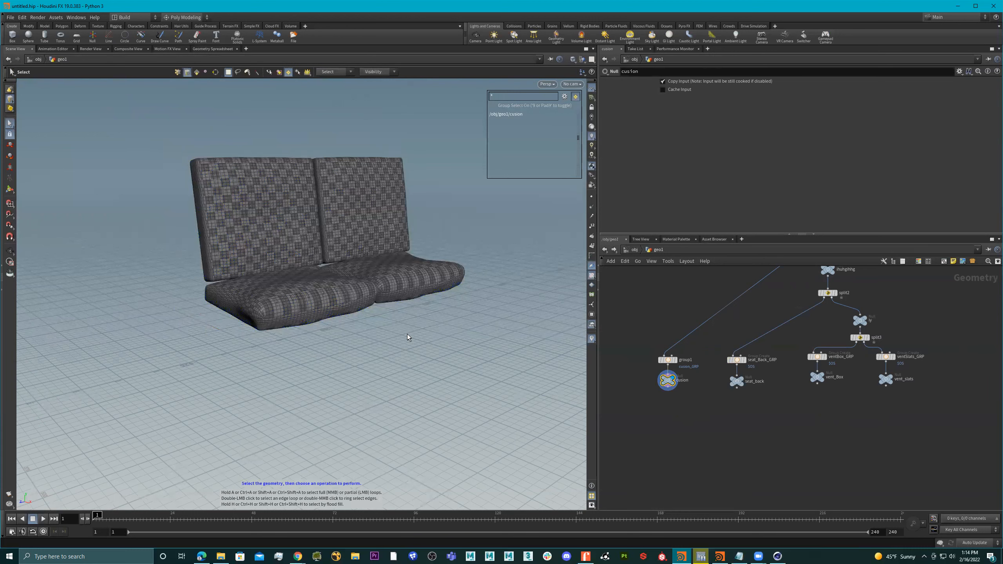
Step: Examine the cushions in the front orthographic view, framed to fill the viewport
key("space+2")
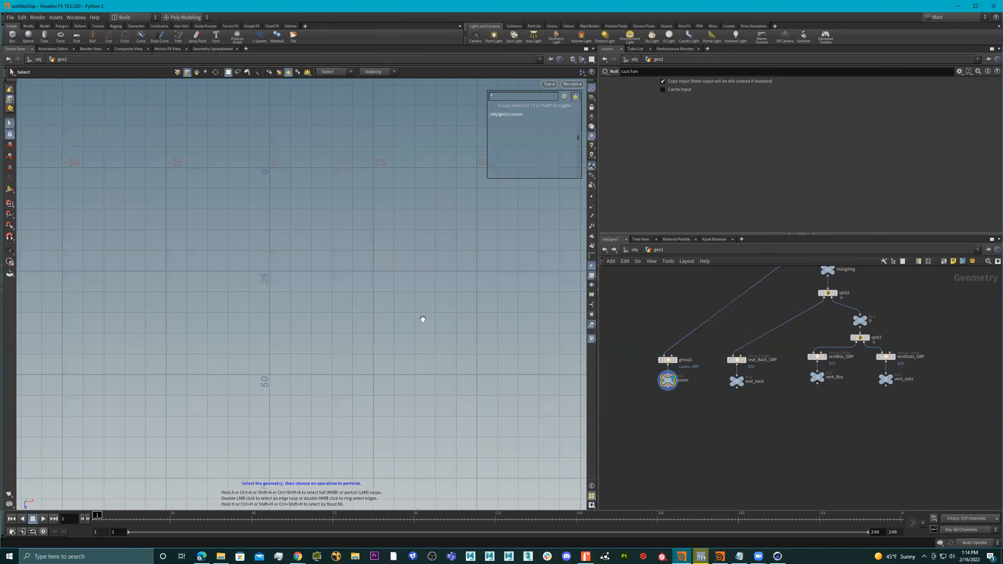
scroll(389, 303, "down", 6)
middle_click_drag(394, 304, 282, 356)
scroll(334, 329, "down", 7)
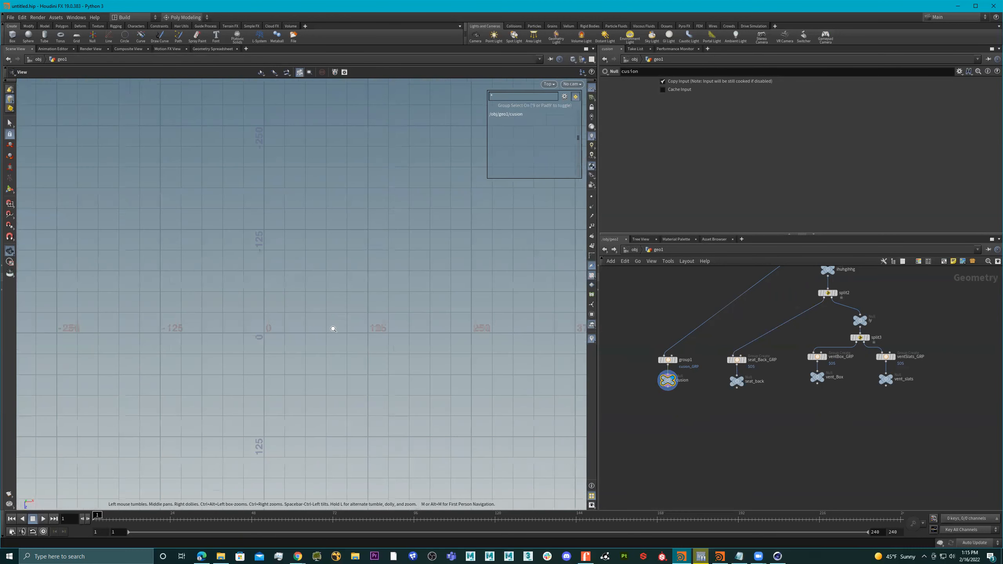
middle_click_drag(365, 320, 337, 318)
key("space+3")
right_click_drag(403, 335, 218, 331)
key("space+h")
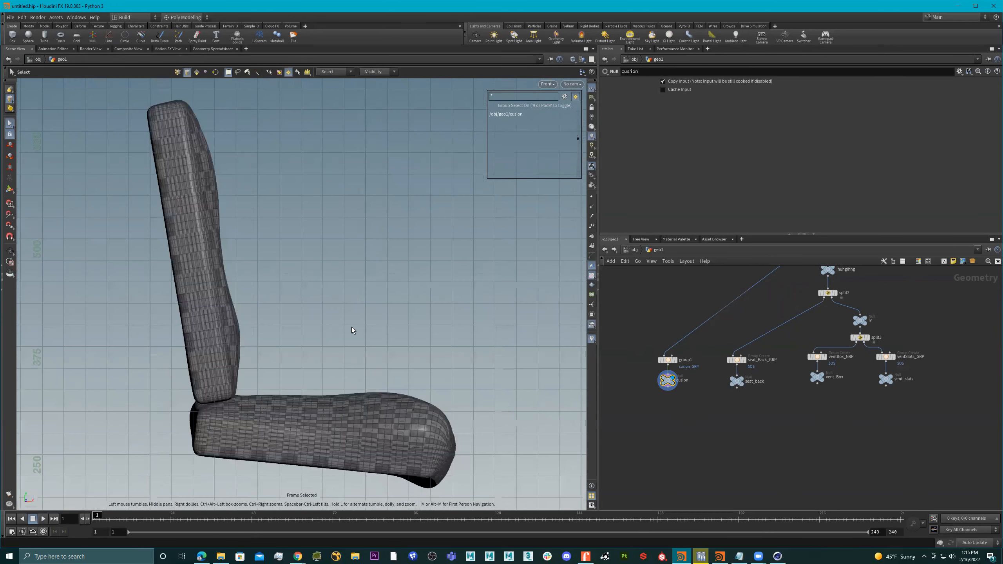
Step: Examine the cushions in the top orthographic view and return to the perspective view
scroll(391, 330, "down", 5)
key("space+2")
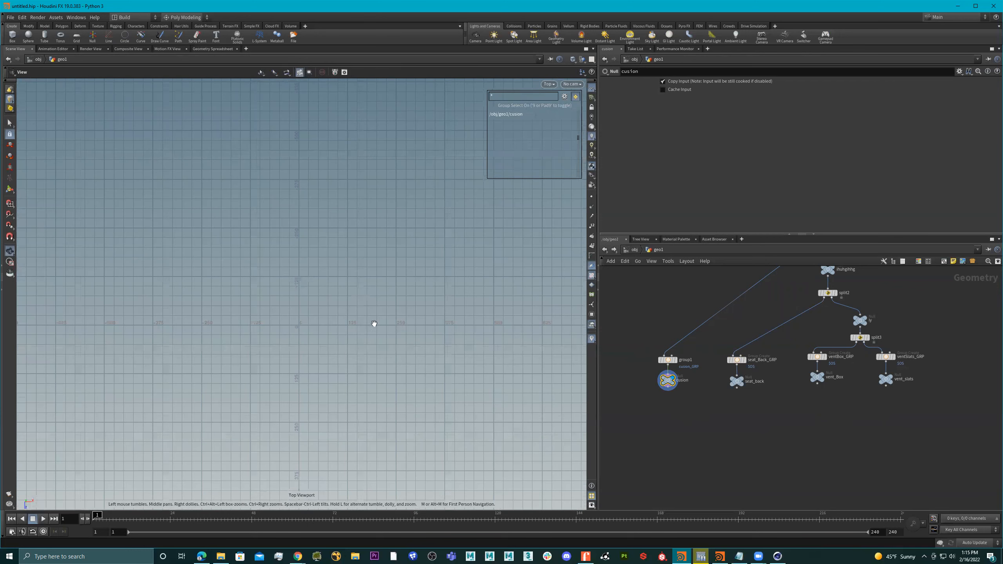
scroll(387, 329, "up", 1)
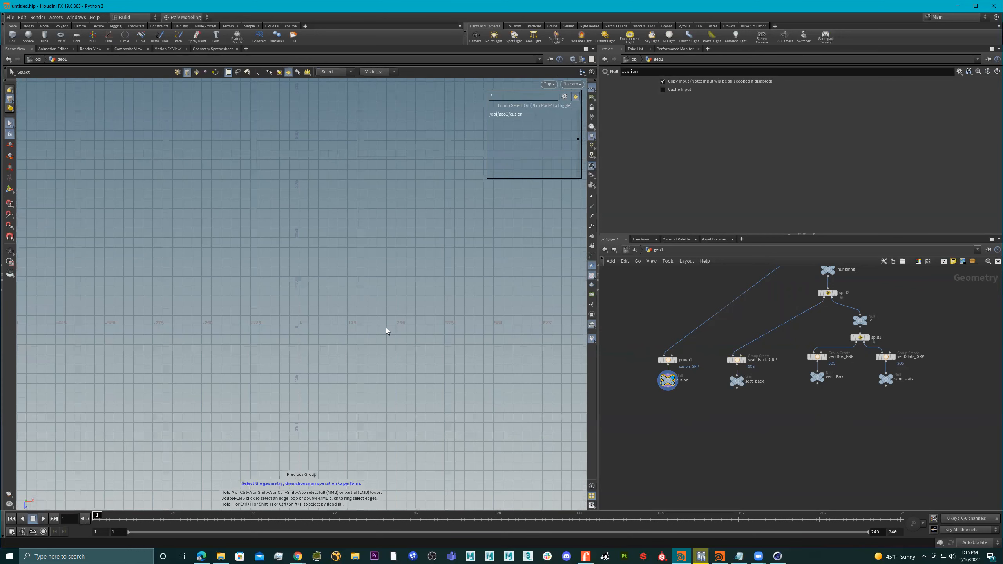
key("space+h")
scroll(419, 332, "down", 3)
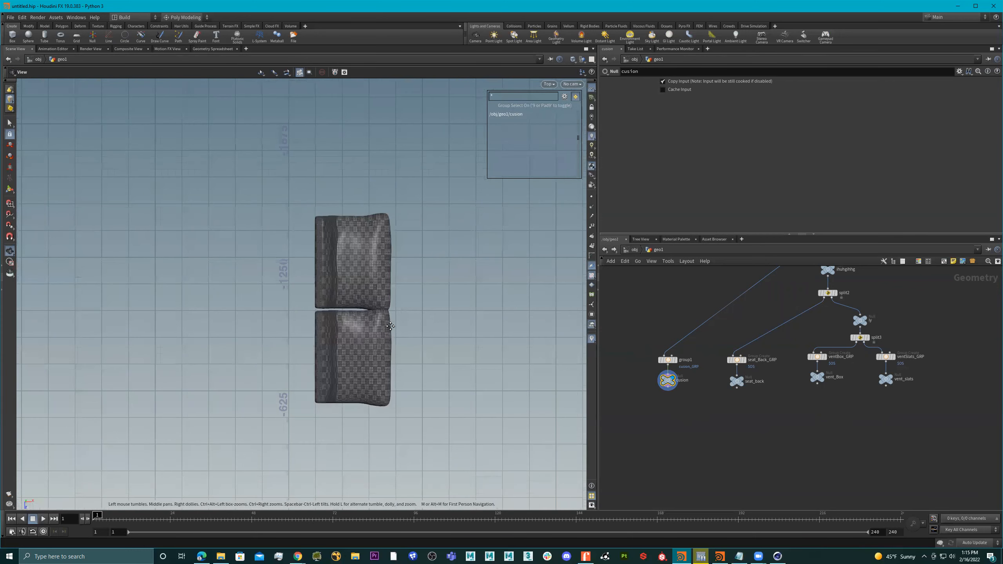
middle_click_drag(392, 325, 374, 319)
key("space+1")
left_click_drag(367, 314, 374, 315)
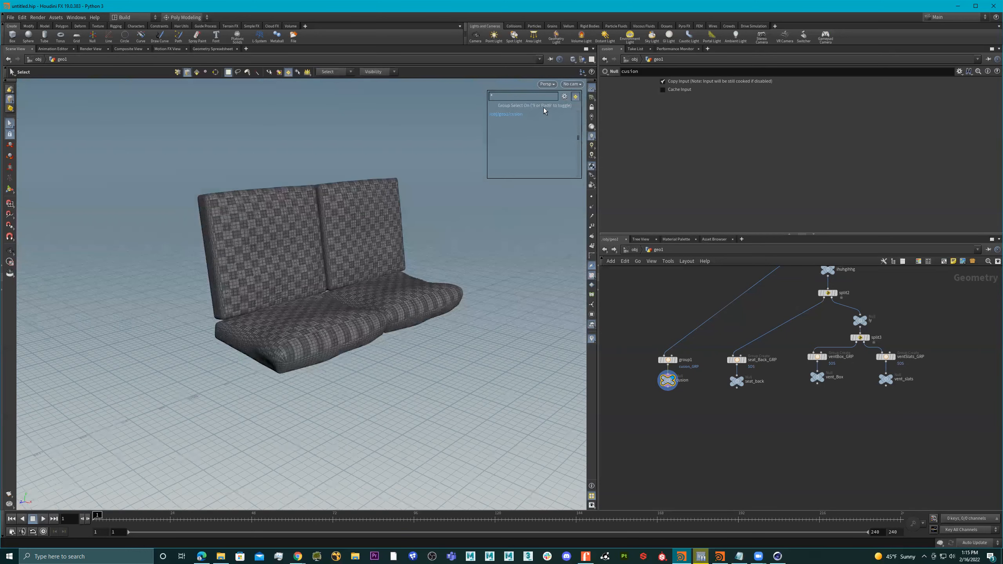
Step: Change the viewport layout to Two Views Side by Side and frame the seat in the perspective pane
left_click(591, 60)
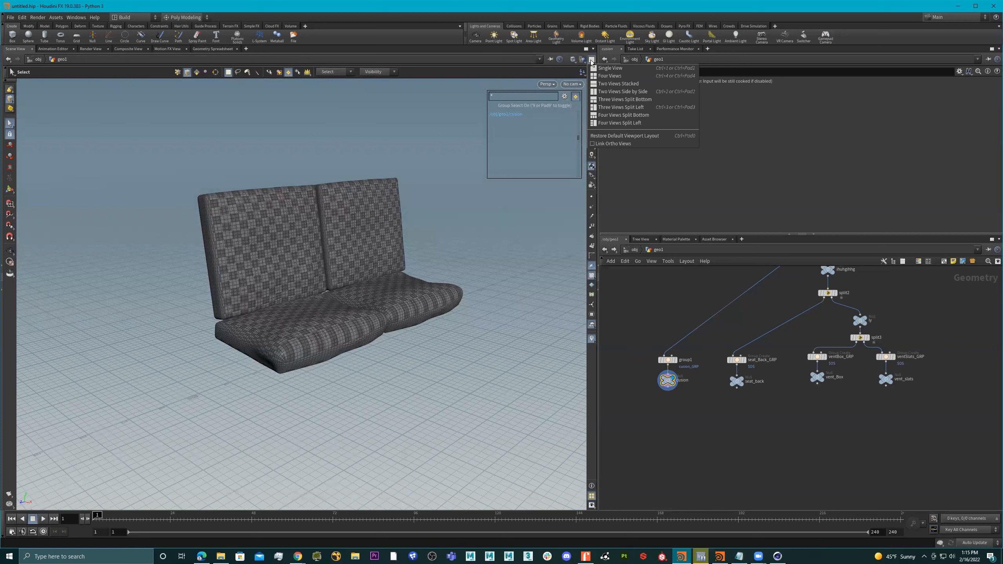
left_click(618, 92)
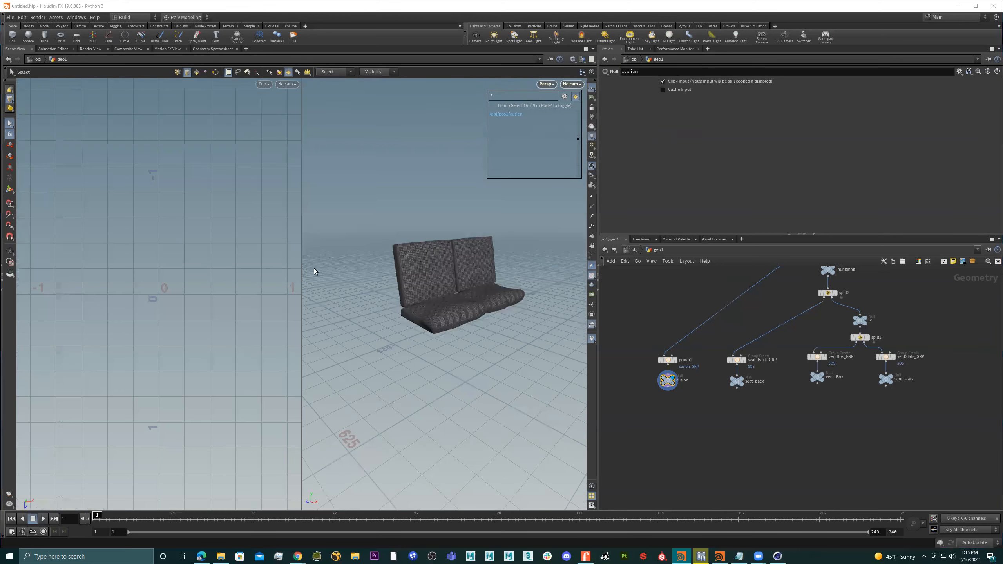
key("space")
left_click_drag(448, 324, 484, 354)
scroll(190, 256, "down", 3)
left_click_drag(410, 297, 422, 326)
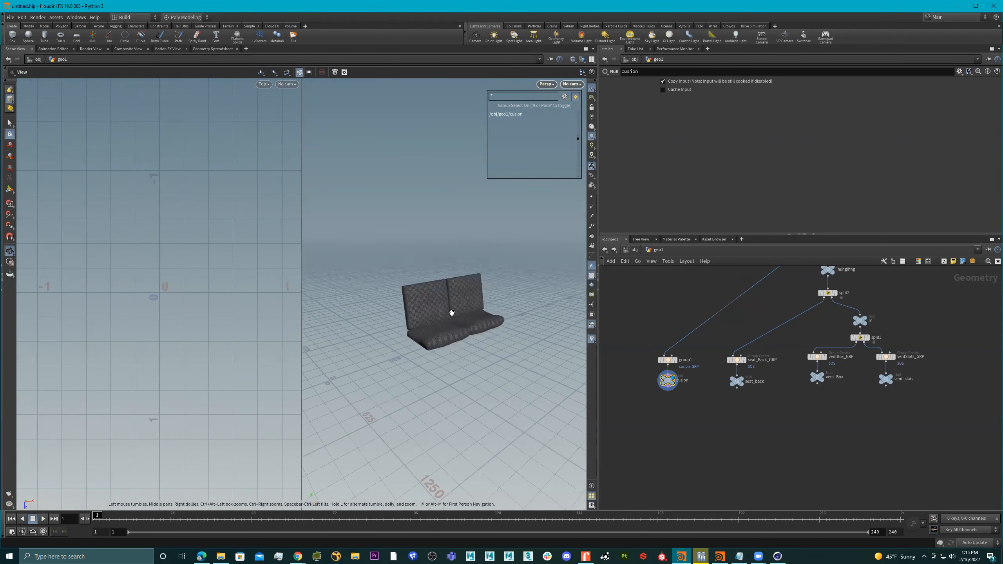
key("s")
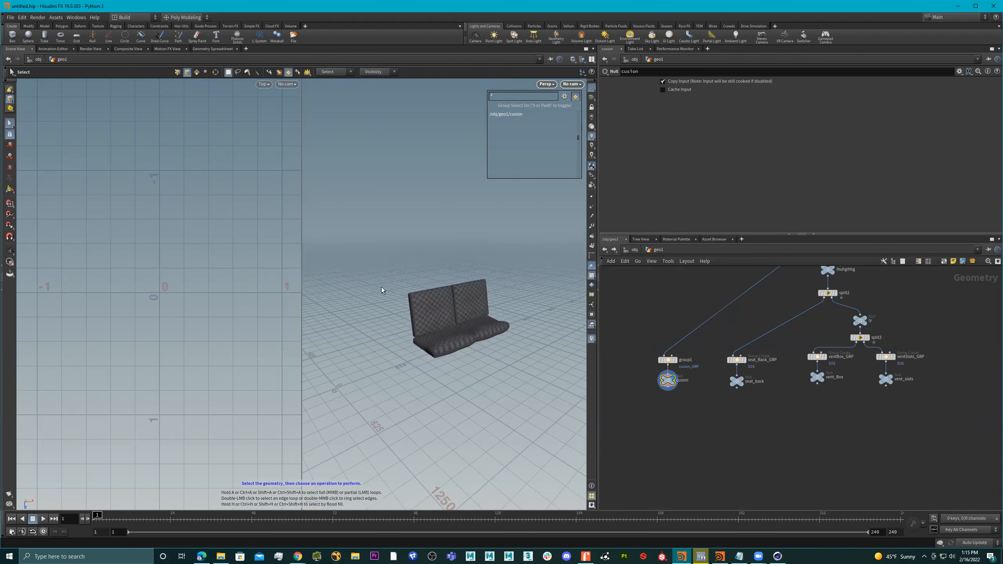
Step: Set the Top pane to the Perspective viewport and orbit it to show the seat
left_click(263, 84)
mouse_move(272, 101)
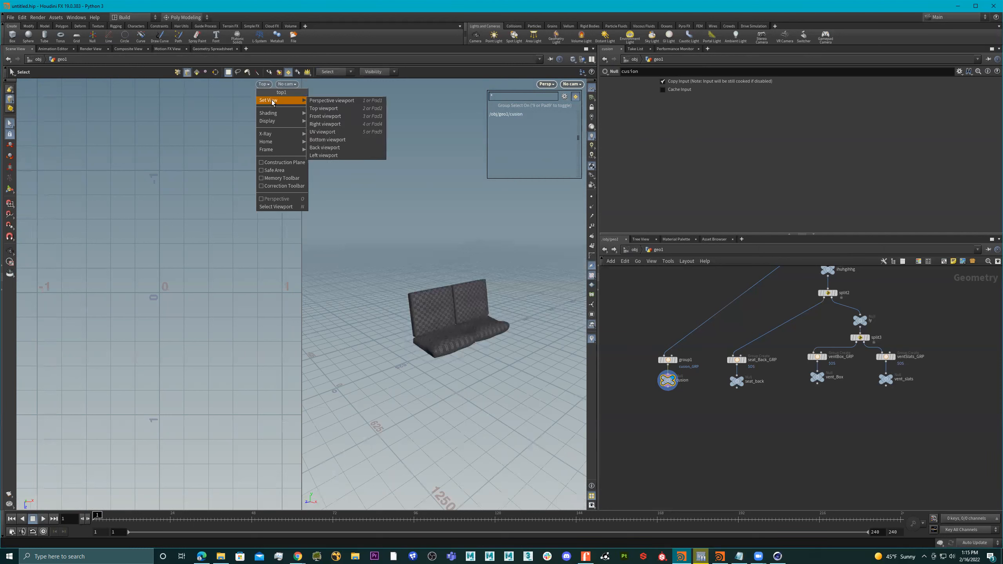
left_click(320, 102)
left_click_drag(251, 238, 241, 263, "alt")
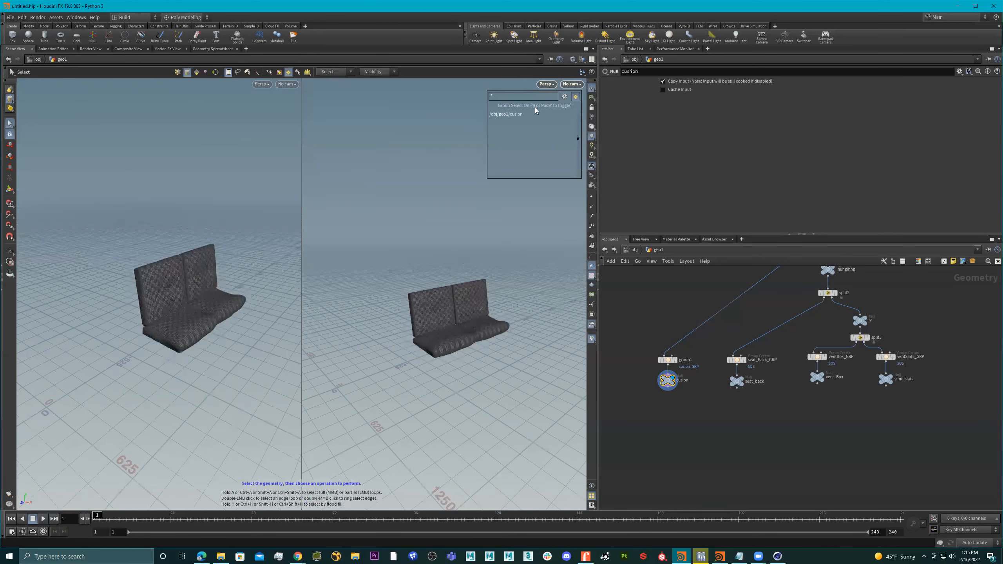
Step: Set the original perspective pane to the UV viewport, center the UV tile, and widen that pane
left_click(548, 84)
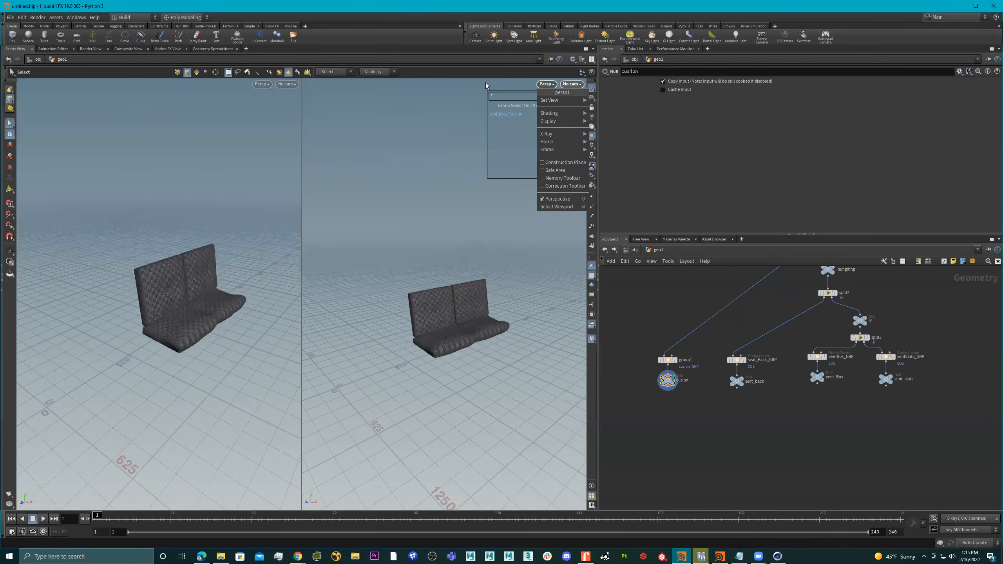
mouse_move(558, 102)
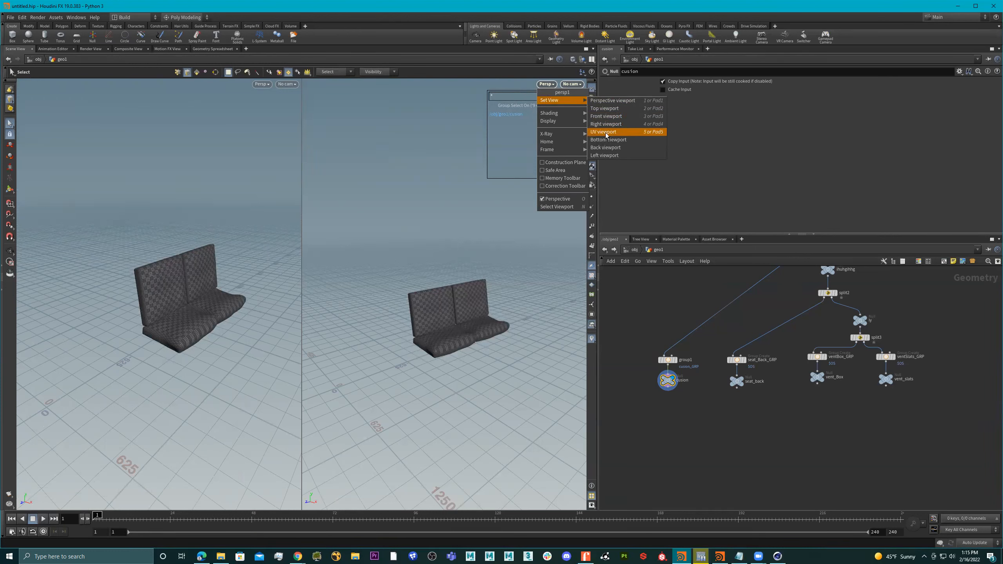
left_click(607, 133)
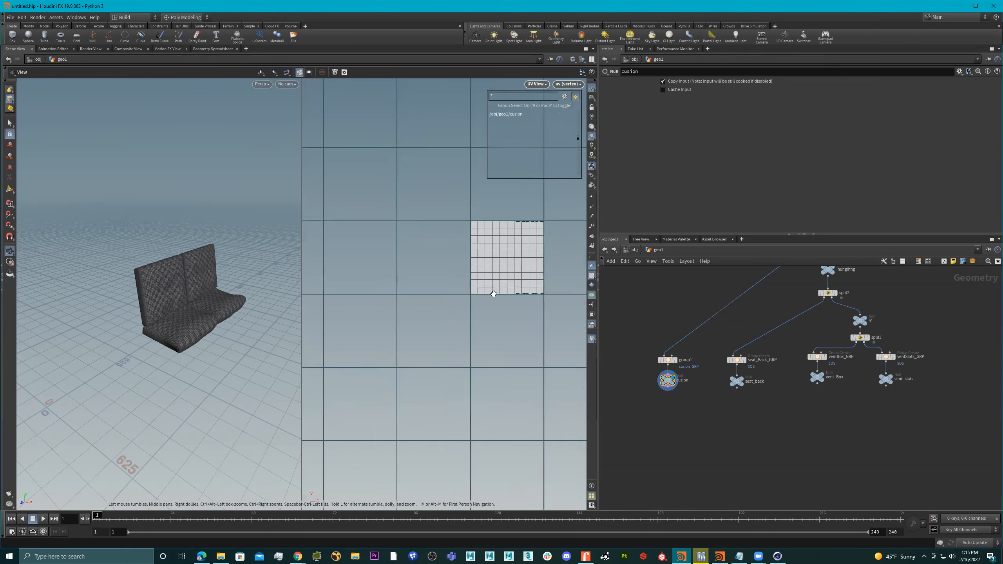
middle_click_drag(444, 329, 360, 352)
right_click_drag(389, 326, 428, 321)
middle_click_drag(427, 321, 478, 305)
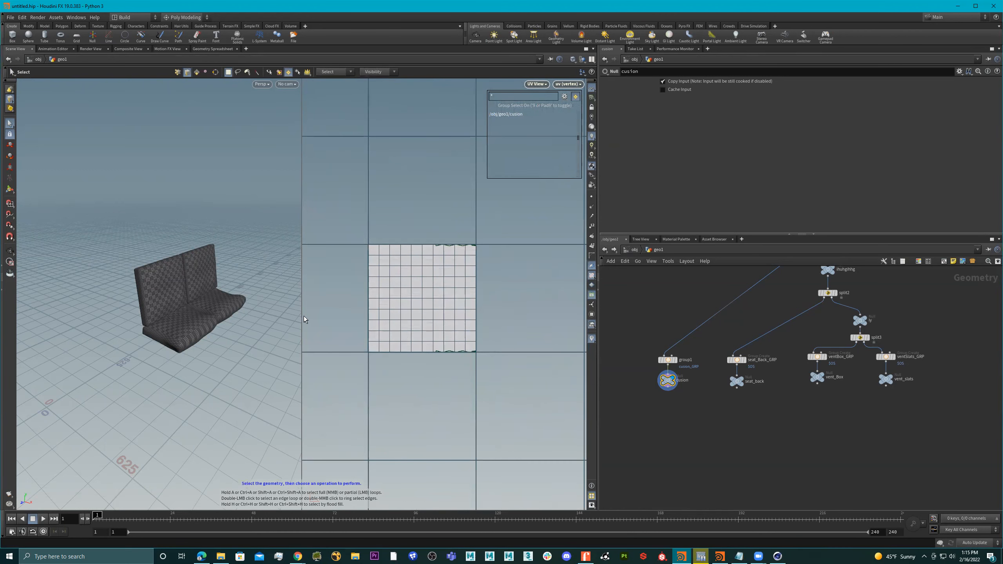
mouse_move(301, 317)
left_mouse_down()
mouse_move(215, 317)
mouse_move(331, 316)
mouse_move(281, 317)
left_mouse_up()
Step: Display and select the seat_back Null to inspect its mesh and UV layout
scroll(758, 385, "up", 3)
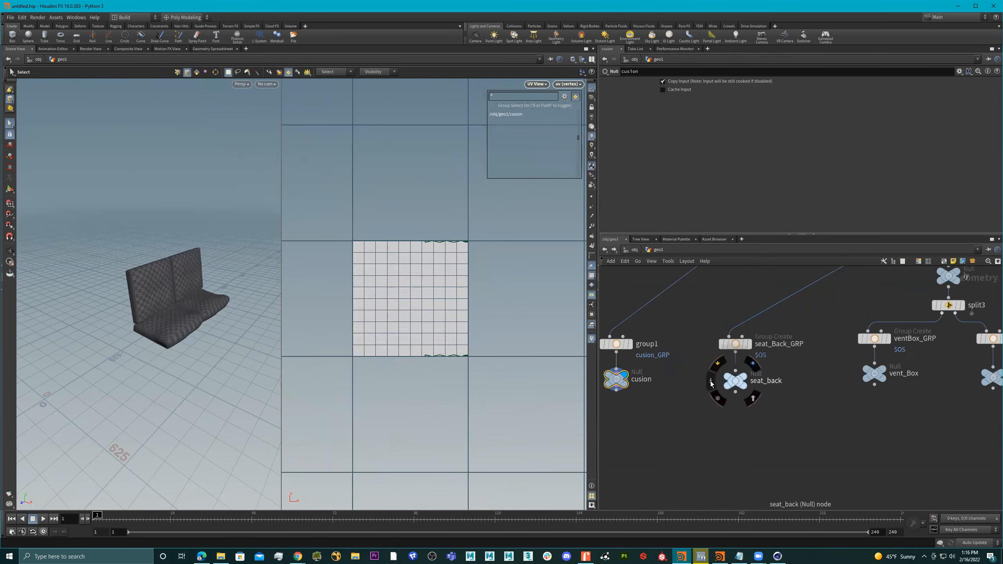
left_click(739, 369)
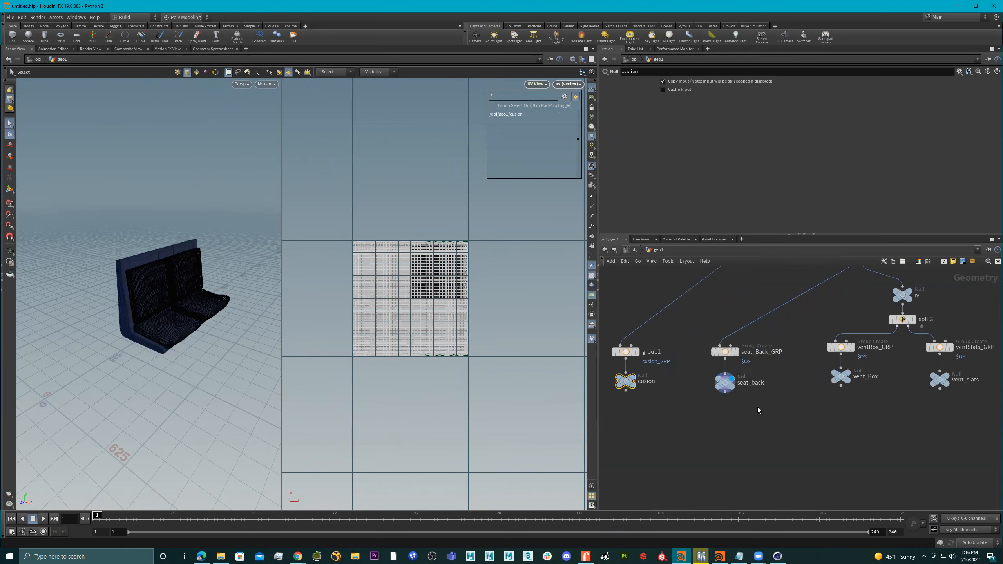
key("Escape")
left_click_drag(138, 282, 268, 300)
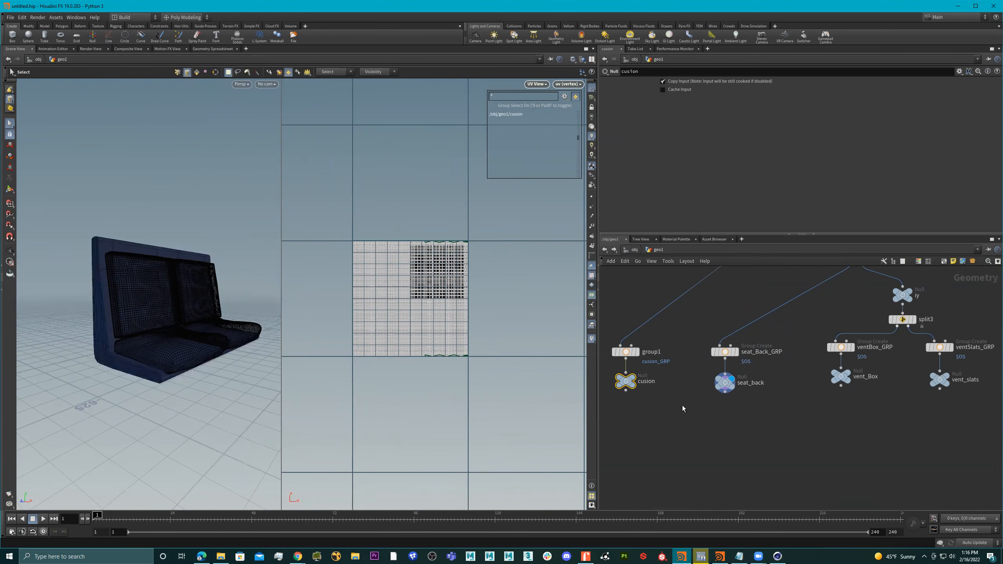
middle_click_drag(683, 406, 711, 405)
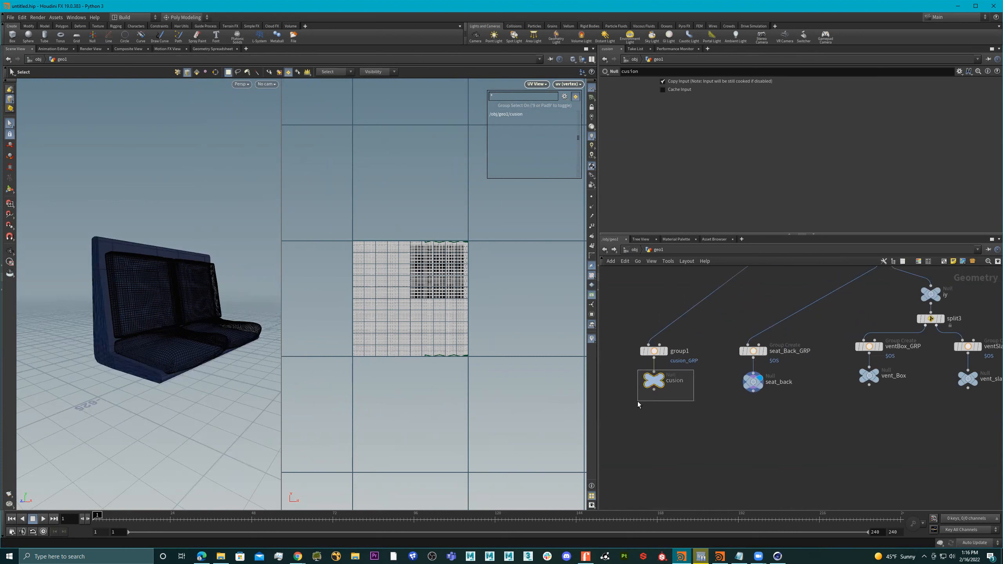
left_click_drag(730, 407, 730, 408)
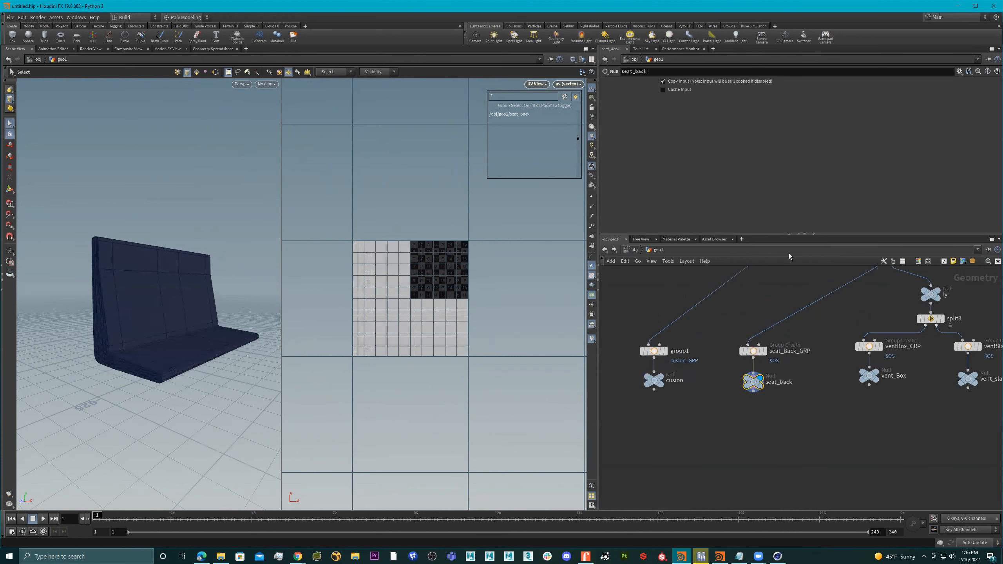
Step: Compare the Group Create settings of seat_Back_GRP and group1, and inspect the displayed output of seat_Back_GRP
left_click(740, 348)
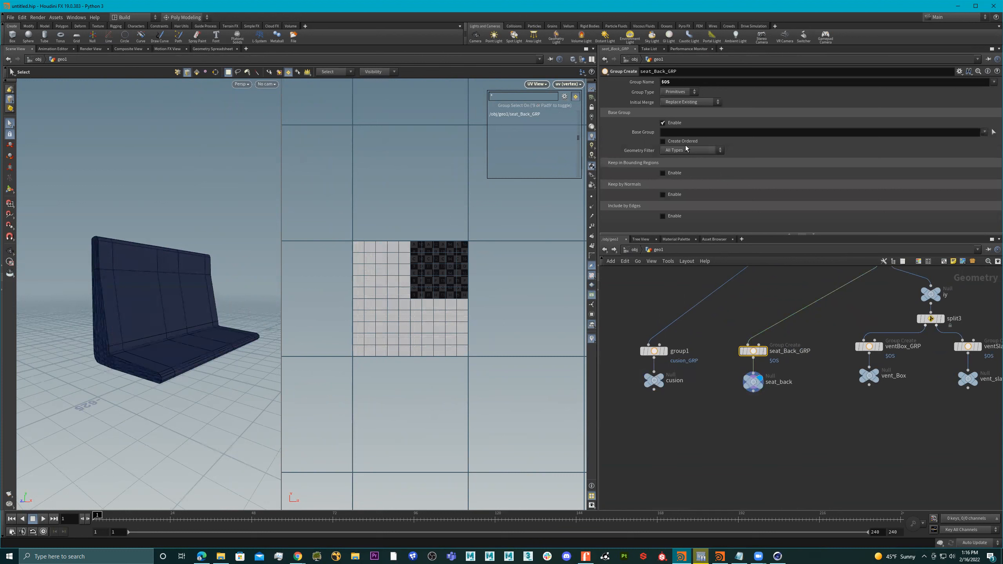
left_click_drag(635, 362, 634, 361)
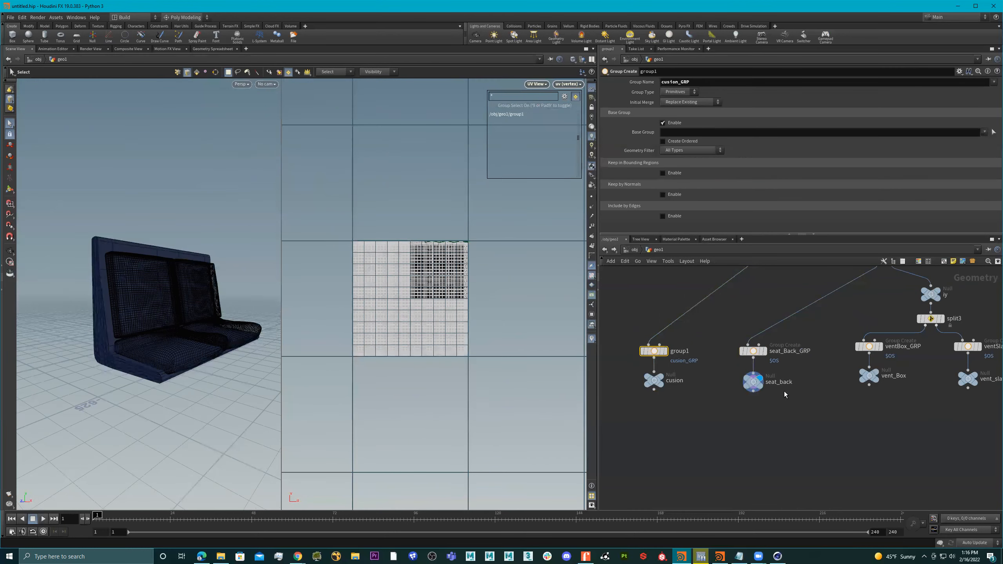
scroll(751, 383, "up", 3)
left_click(749, 383)
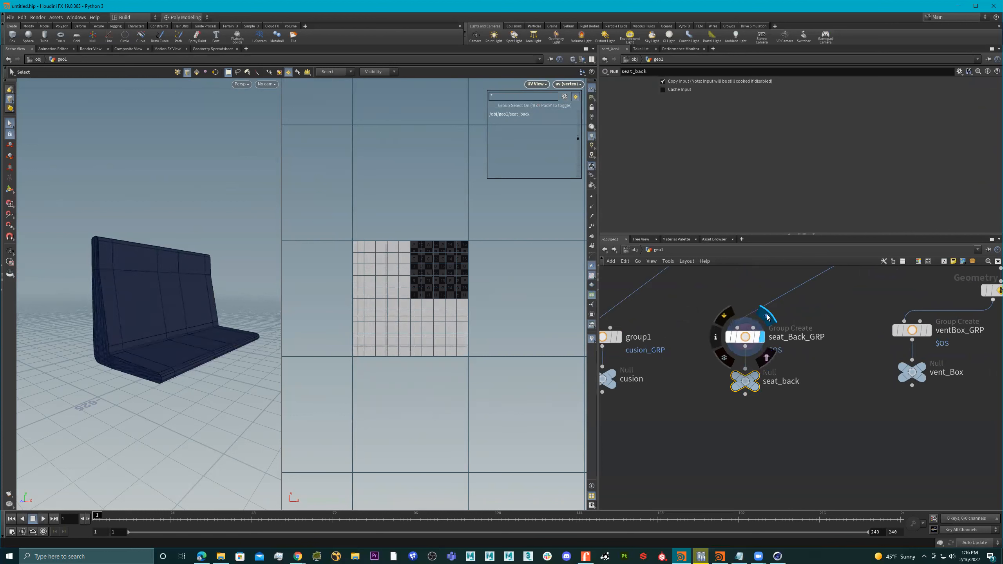
left_click_drag(195, 296, 154, 298, "alt")
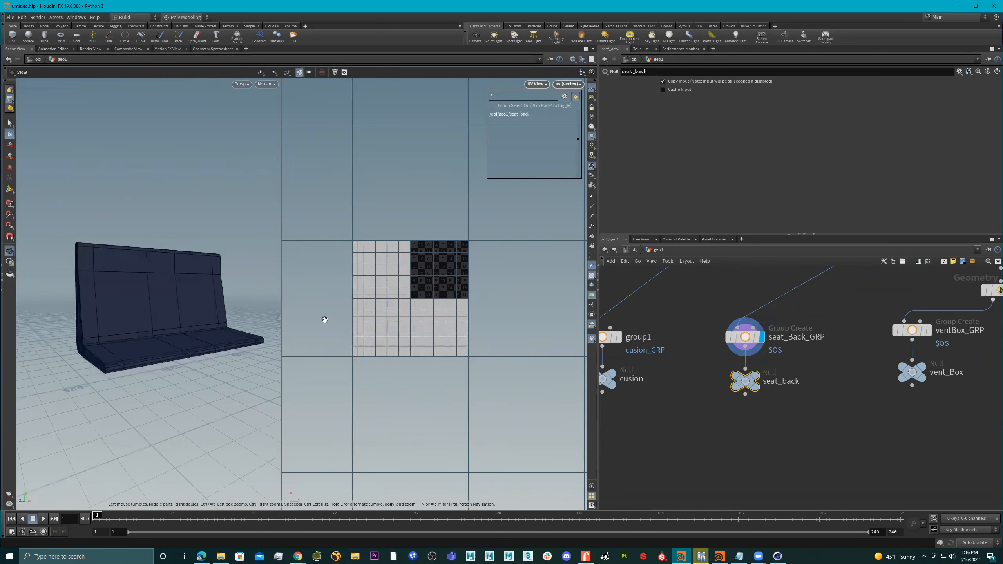
Step: Select and display group1 above the cusion Null to inspect the cushions' mesh and UV layout
middle_click_drag(705, 428, 772, 427)
left_click_drag(649, 348, 647, 345)
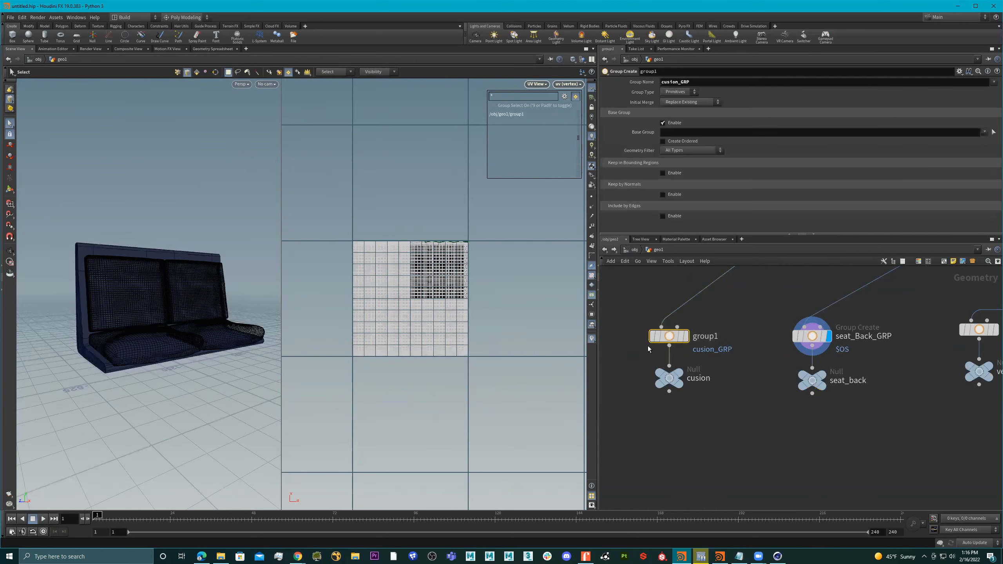
left_click(685, 336)
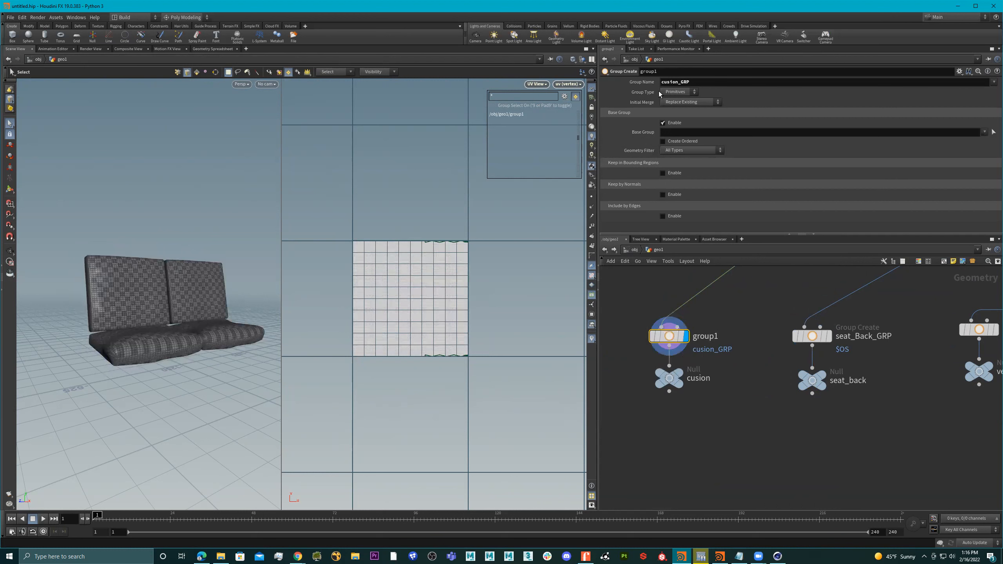
Step: Set the display to the seat_back Null and select the seat_Back_GRP node
middle_click_drag(755, 334, 721, 334)
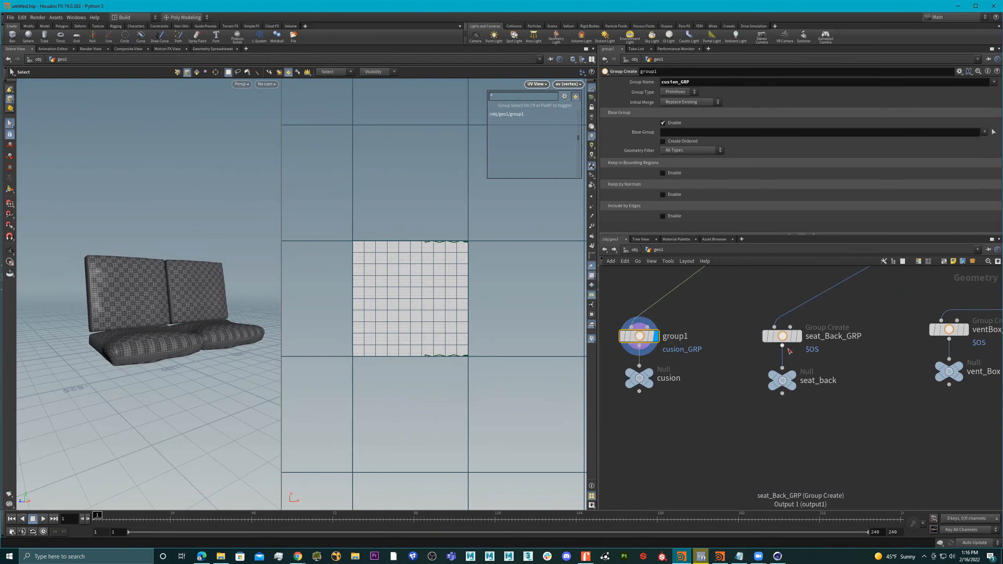
left_click(792, 375)
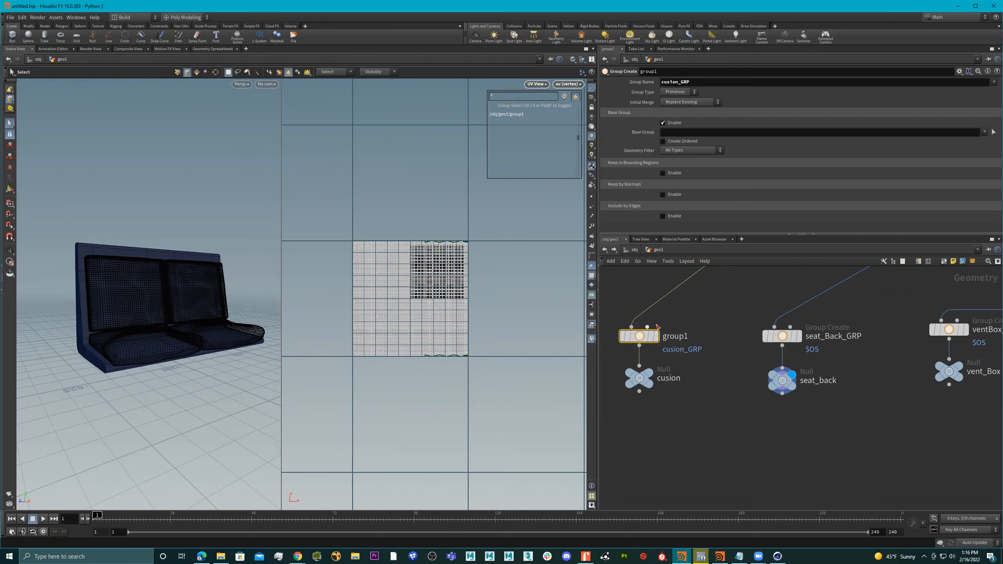
left_click(813, 350)
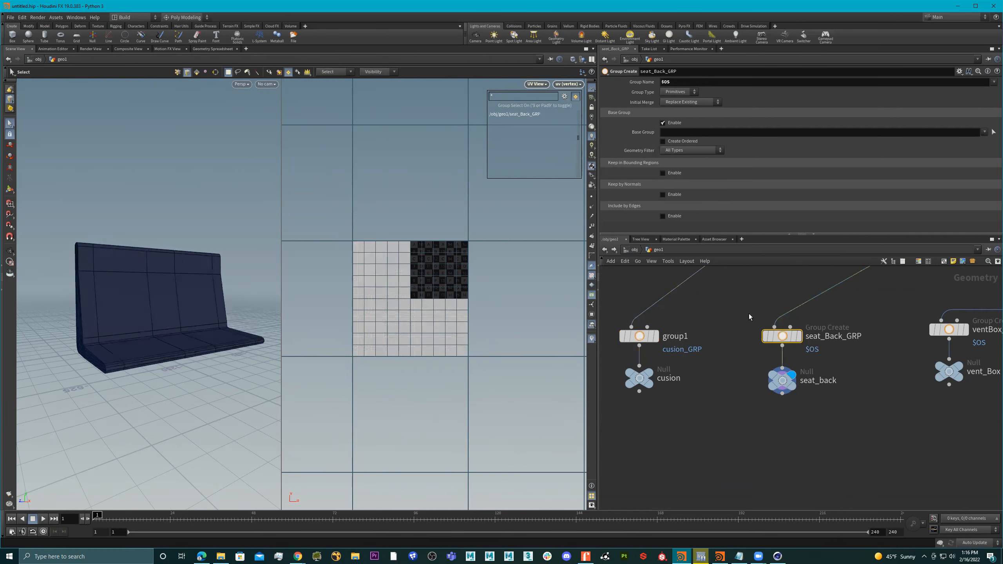
Step: Display the vent_Box Null and the vent_slats Null in turn to inspect their meshes and UVs, leaving vent_slats selected
scroll(958, 329, "down", 3)
scroll(958, 329, "up", 5)
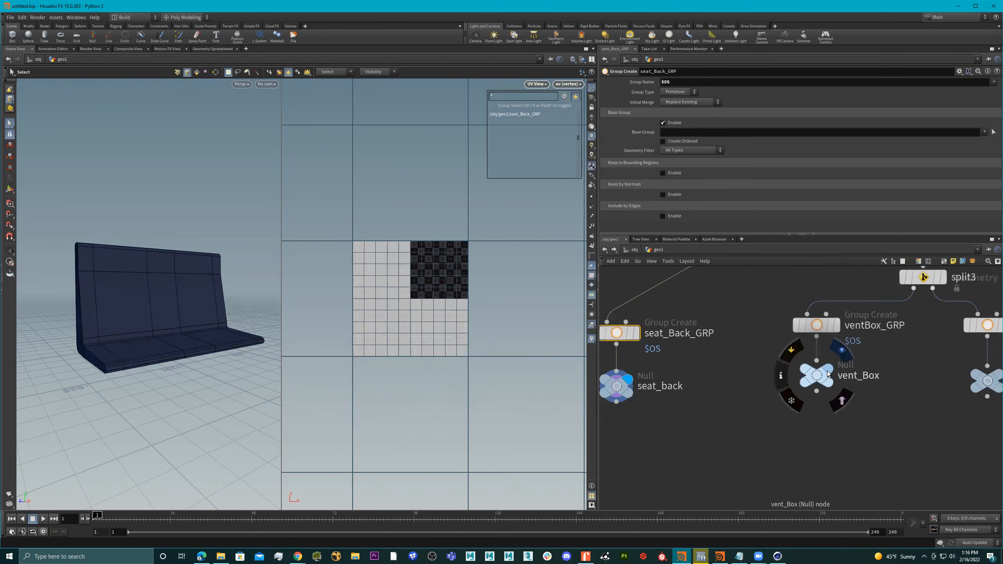
left_click(829, 373)
middle_click_drag(955, 379, 861, 364)
left_click(906, 360)
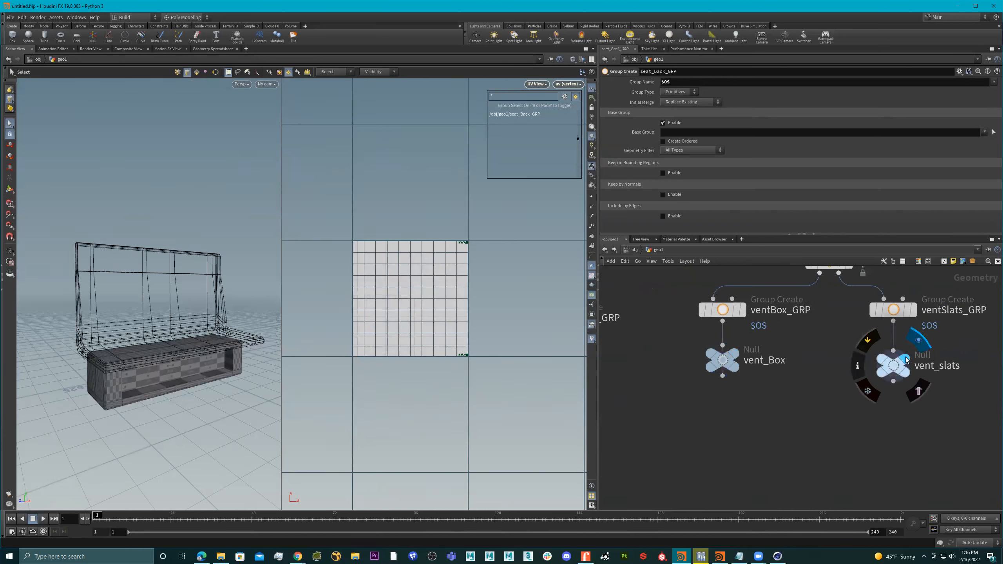
left_click(894, 367)
Step: Add a Merge node below the row of four branch Nulls
scroll(797, 428, "down", 5)
middle_click_drag(739, 442, 761, 417)
scroll(761, 417, "up", 2)
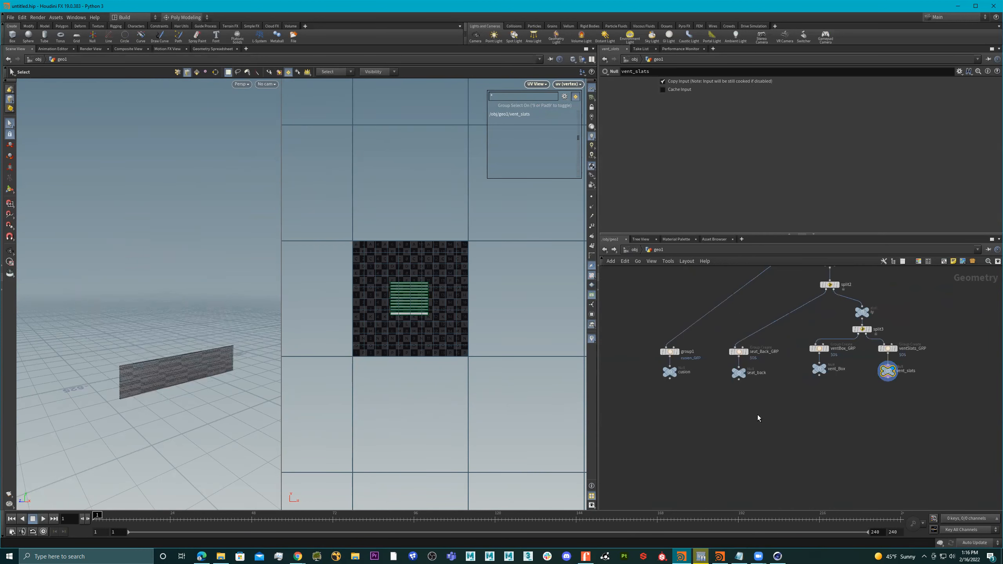
key("Tab")
type("merge")
key("Return")
left_click(775, 422)
middle_click_drag(809, 395, 812, 391)
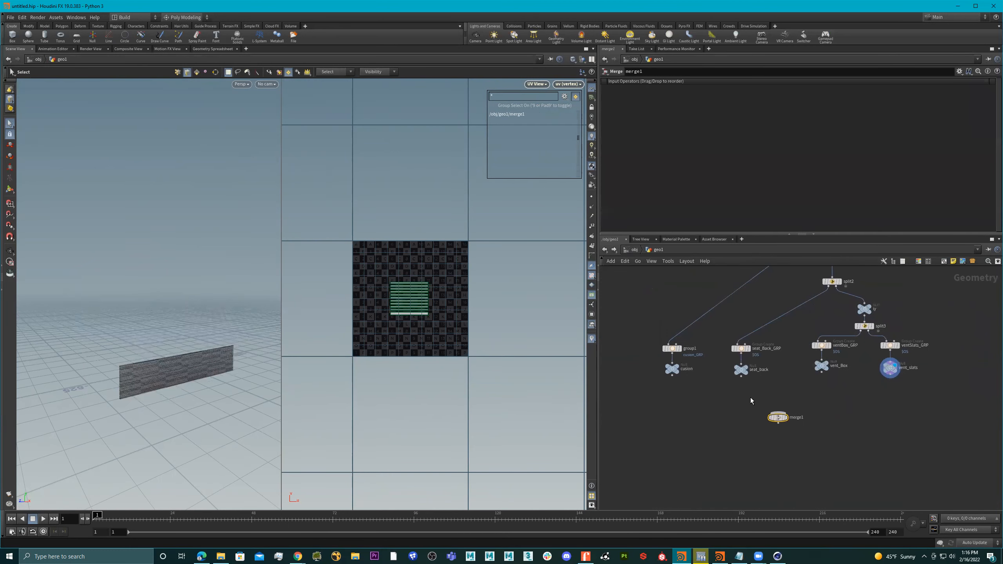
Step: Wire the cusion, seat_back, vent_Box and vent_slats Nulls one by one into merge1 and display it
left_click(672, 376)
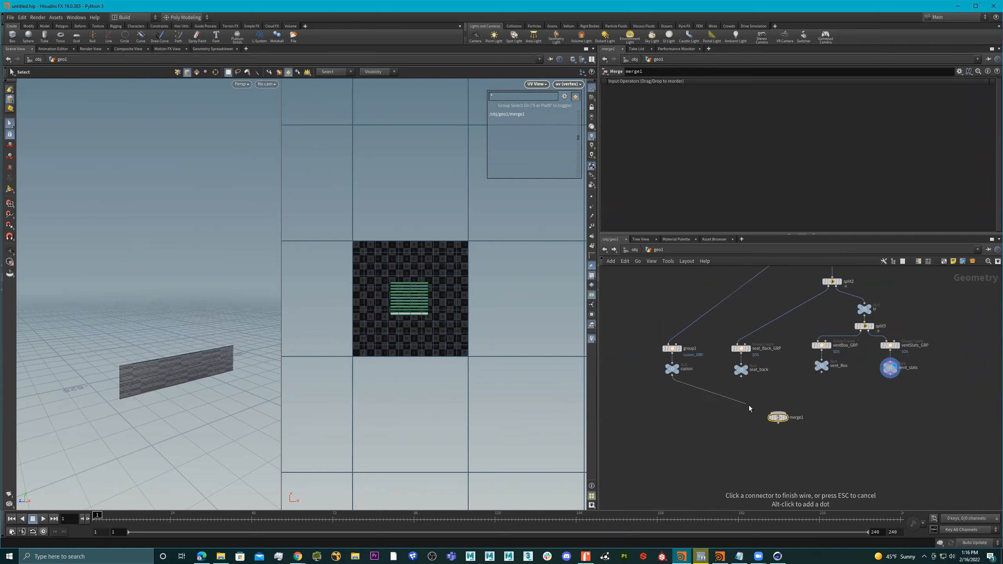
left_click(776, 412)
left_click(741, 377)
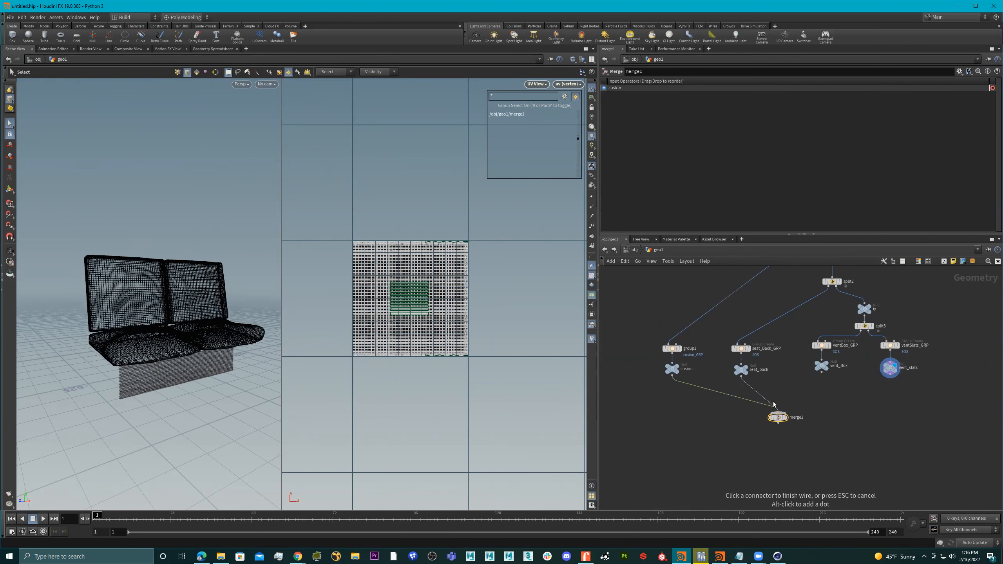
left_click(777, 411)
left_click(822, 374)
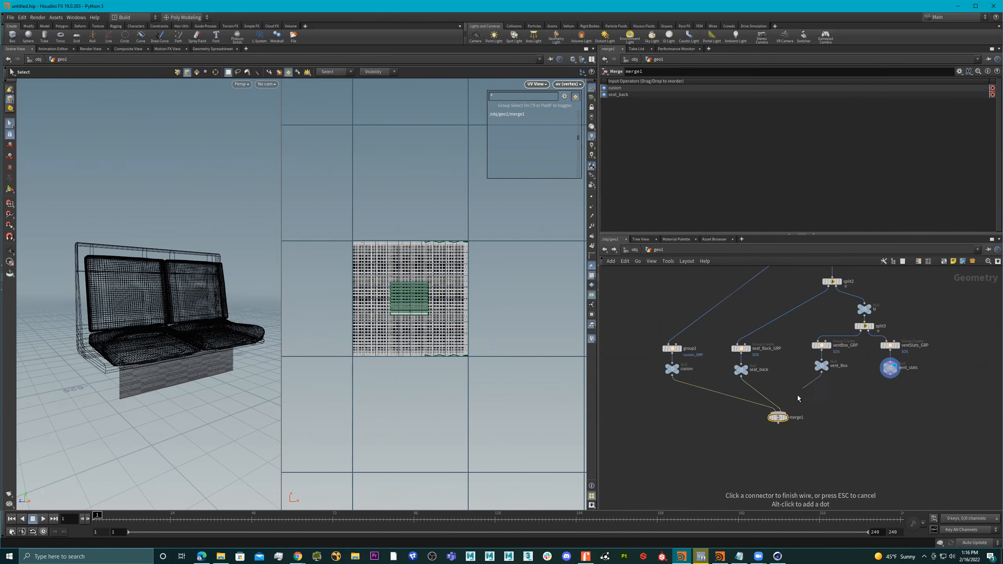
left_click(786, 409)
left_click(890, 378)
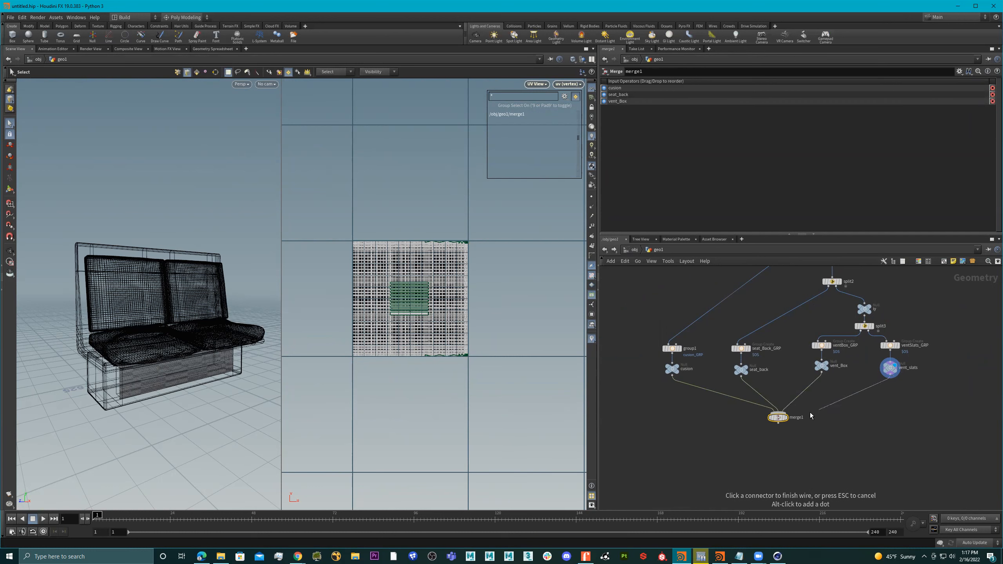
left_click(792, 418)
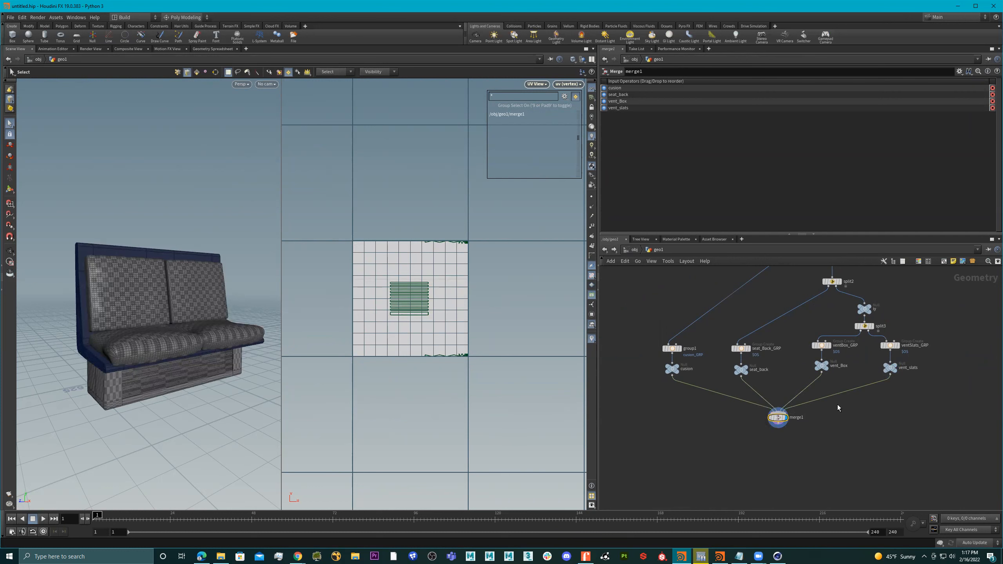
Step: Cut all of merge1's input wires and reconnect the four branch Nulls to it together, with merge1 selected
key("y")
left_click_drag(867, 407, 717, 408)
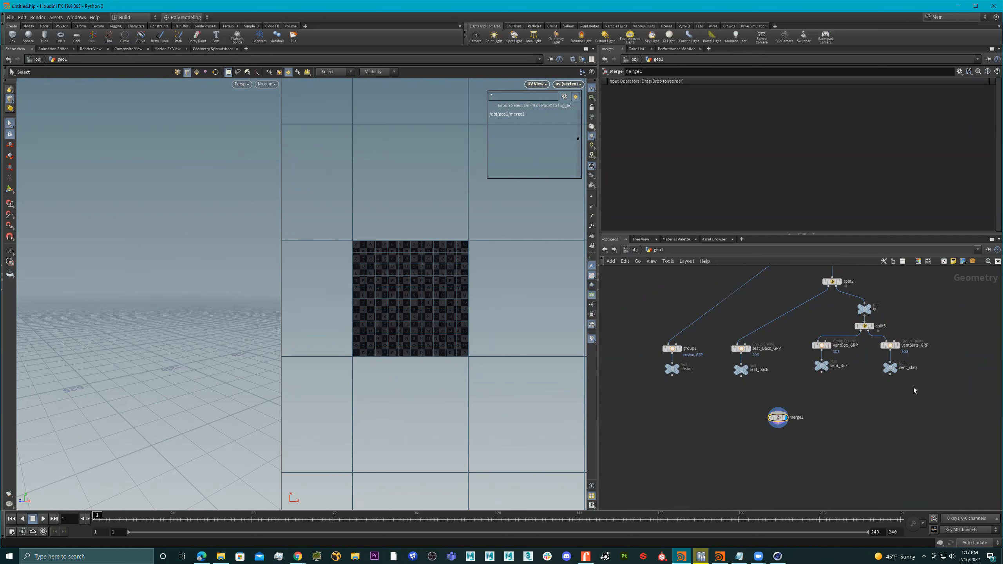
left_click_drag(703, 372, 960, 390)
left_click(672, 375)
left_click(777, 409)
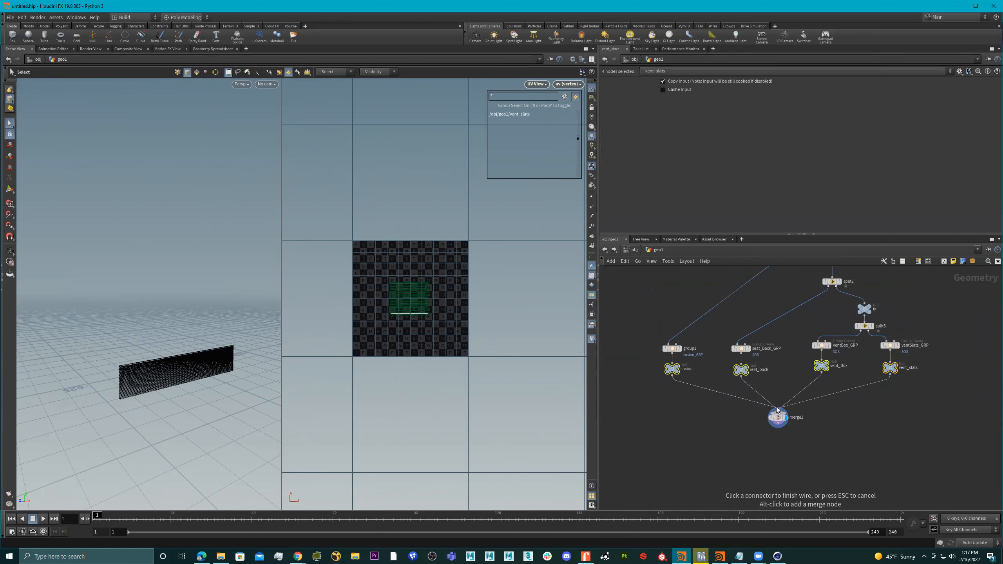
left_click(778, 417)
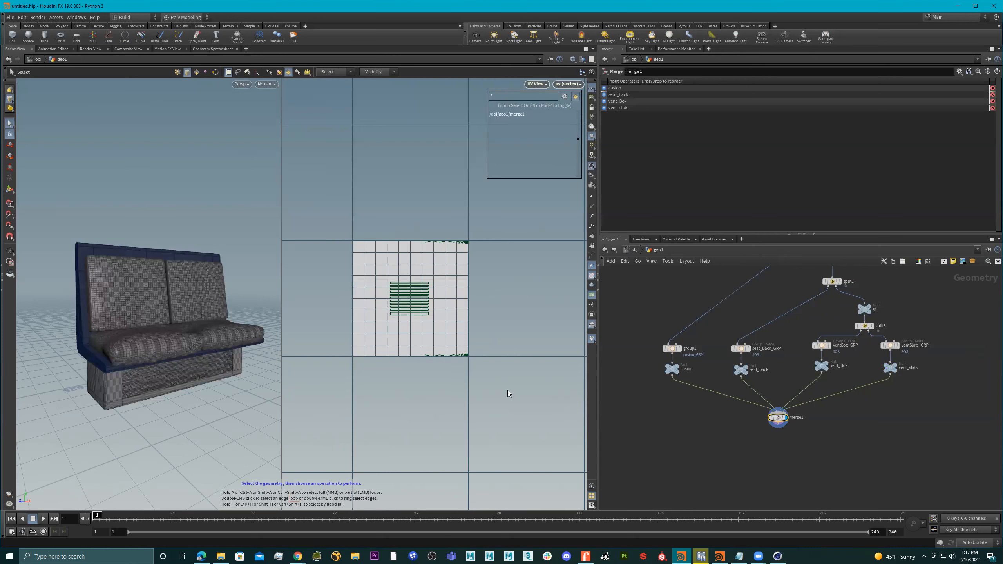
Step: Widen the perspective view against the UV view and examine the merged seat from several angles
left_click_drag(220, 347, 341, 354, "alt")
left_click_drag(237, 328, 148, 291, "alt")
right_click_drag(148, 291, 265, 299, "alt")
left_click_drag(265, 299, 152, 304, "alt")
right_click_drag(152, 305, 226, 298, "alt")
left_click_drag(226, 298, 167, 333, "alt")
right_click_drag(166, 333, 219, 329, "alt")
left_click_drag(220, 330, 169, 336, "alt")
Step: Add a UV Unwrap node below merge1, wire merge1 into it and display its output
scroll(791, 432, "up", 2)
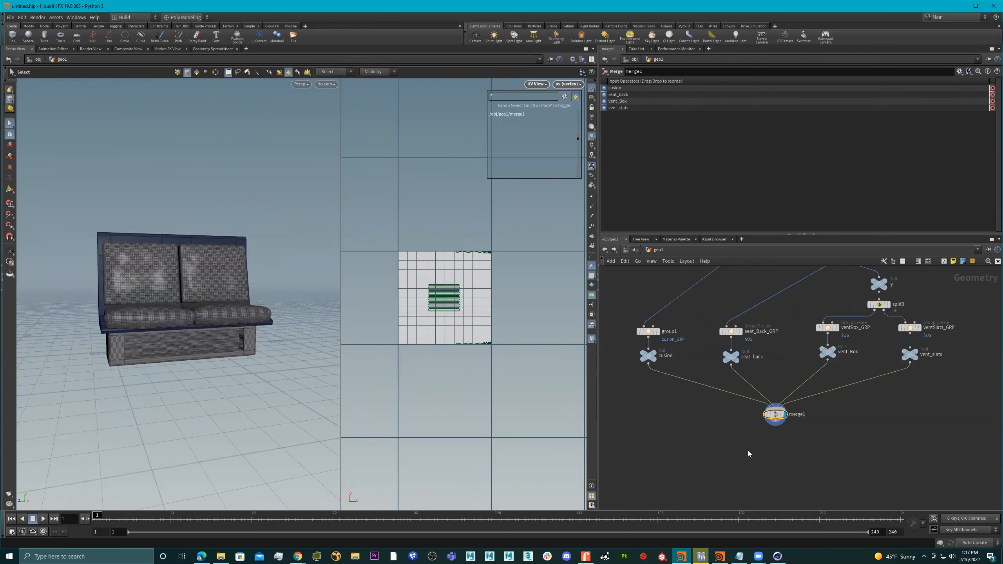
key("Tab")
type("uvu")
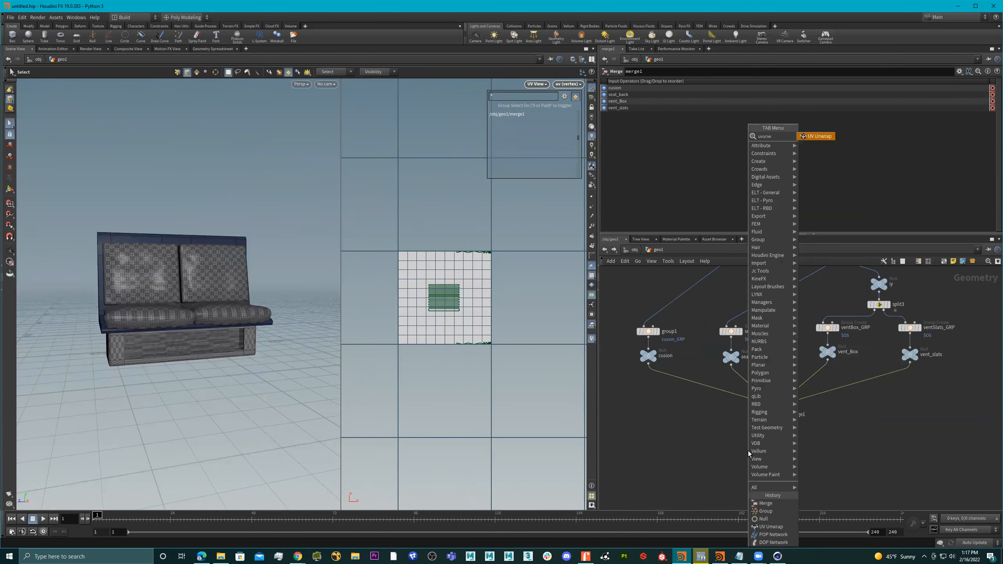
key("Return")
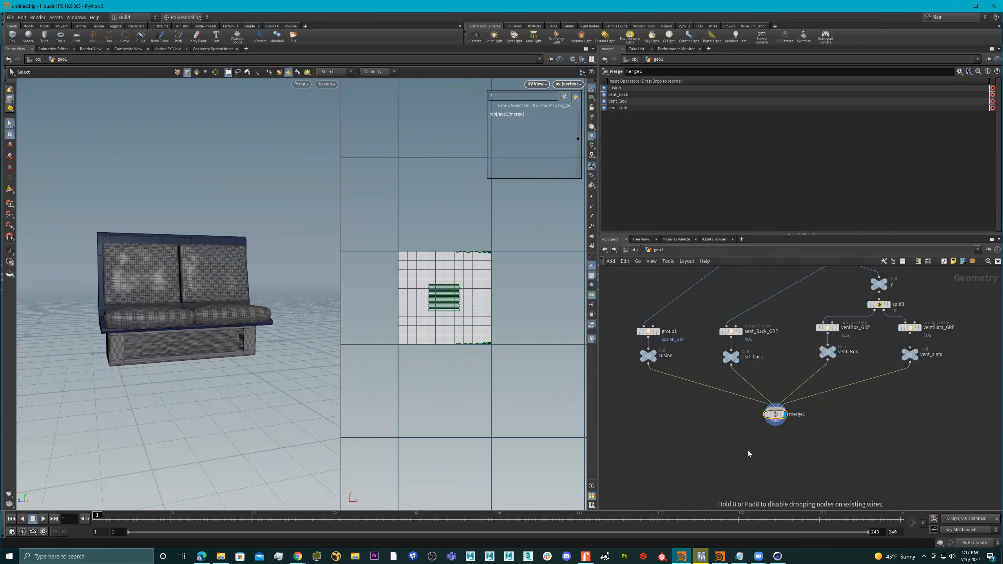
left_click(742, 451)
scroll(780, 418, "up", 2)
left_click_drag(784, 420, 787, 458)
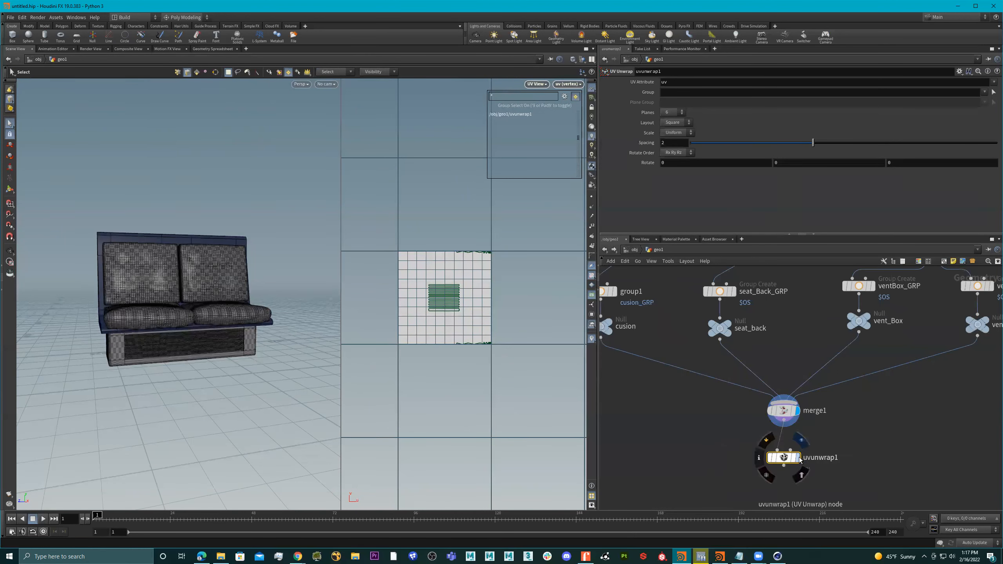
left_click(797, 457)
Step: Inspect the unwrapped seat and its UV islands, and widen the viewports against the network pane
key("Escape")
left_click_drag(188, 285, 268, 302)
scroll(507, 332, "up", 4)
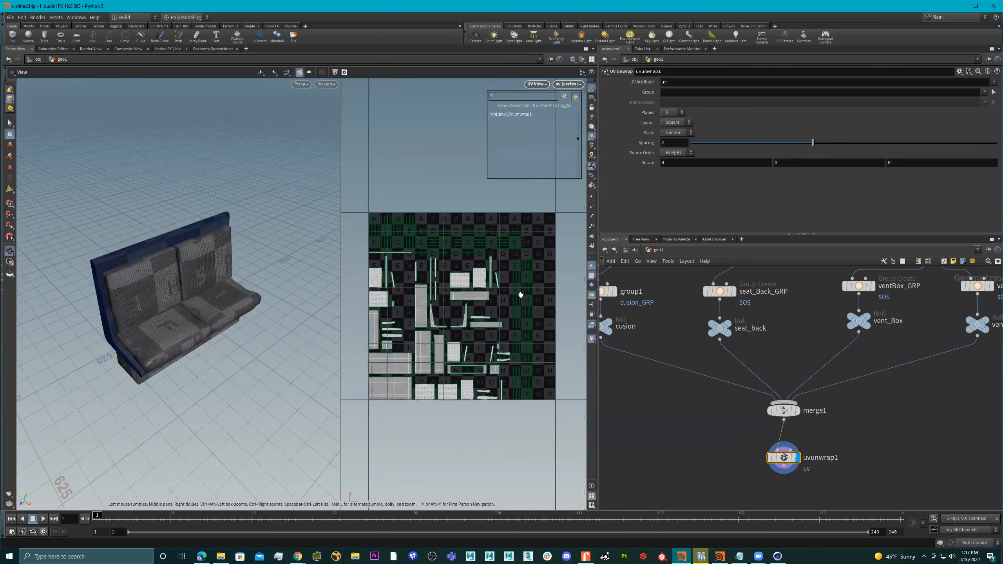
key("s")
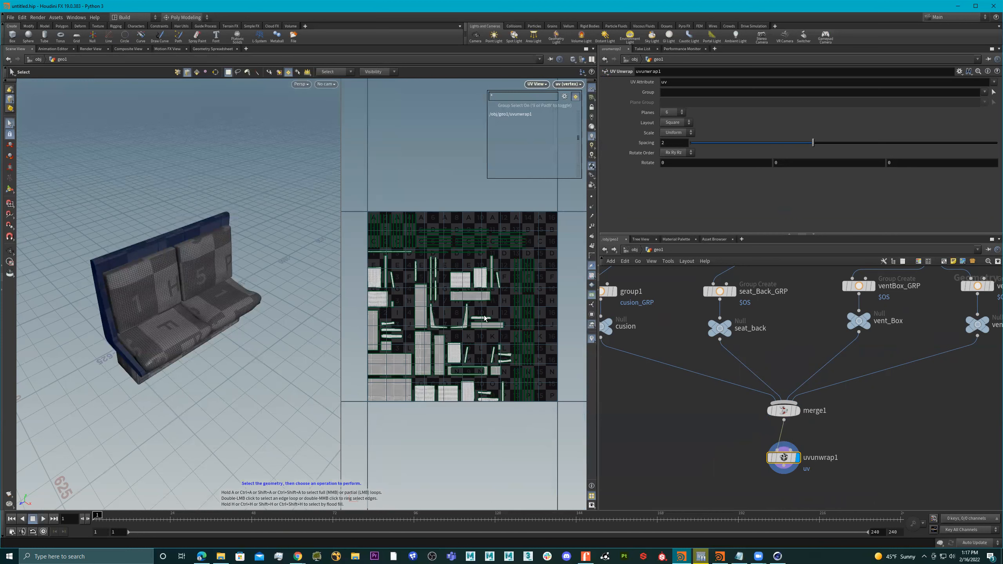
left_click_drag(601, 371, 640, 371)
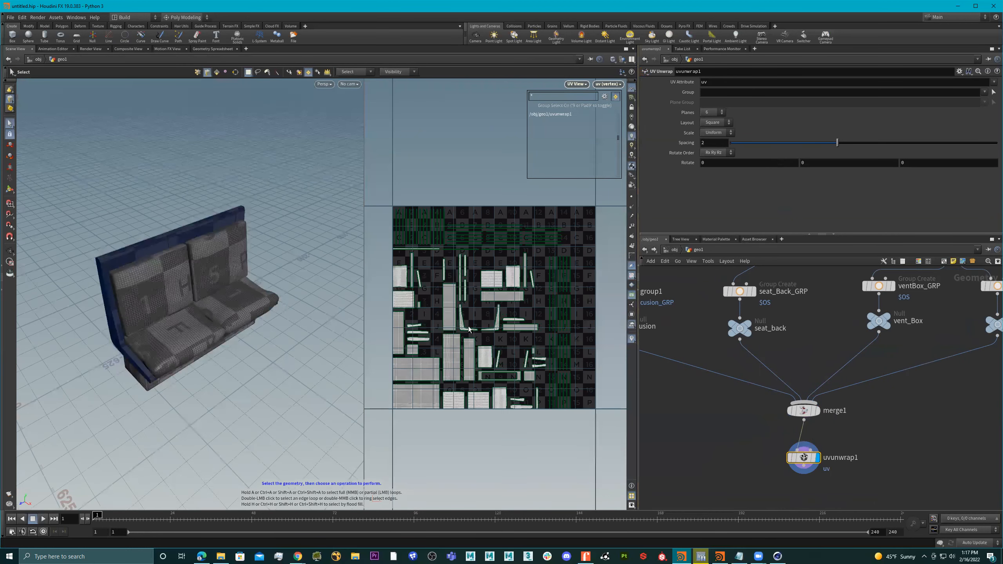
key("Escape")
left_click_drag(179, 285, 148, 252)
key("s")
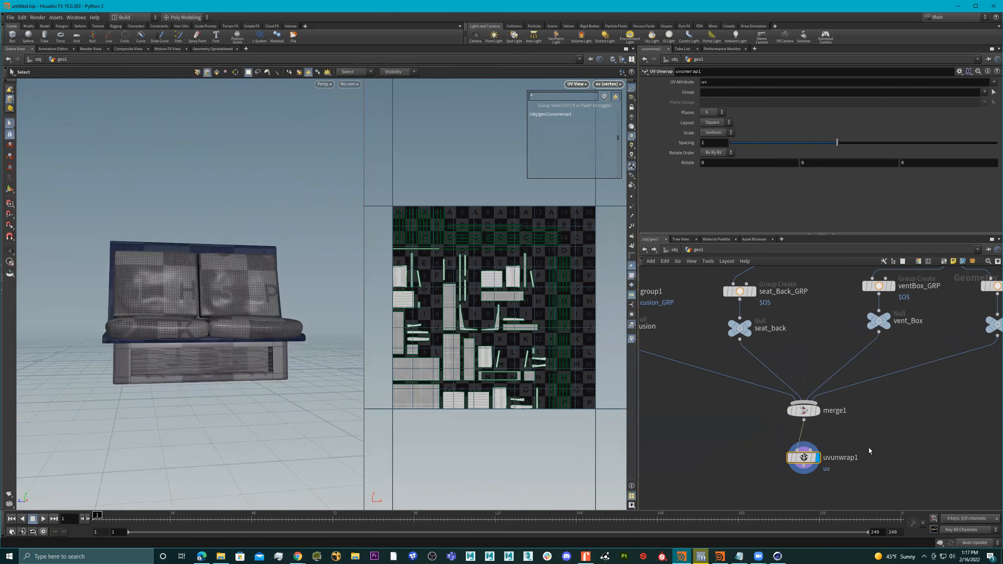
Step: Set the UV Unwrap spacing to 0.206 and check the gaps between the UV islands
middle_click_drag(868, 448, 898, 411)
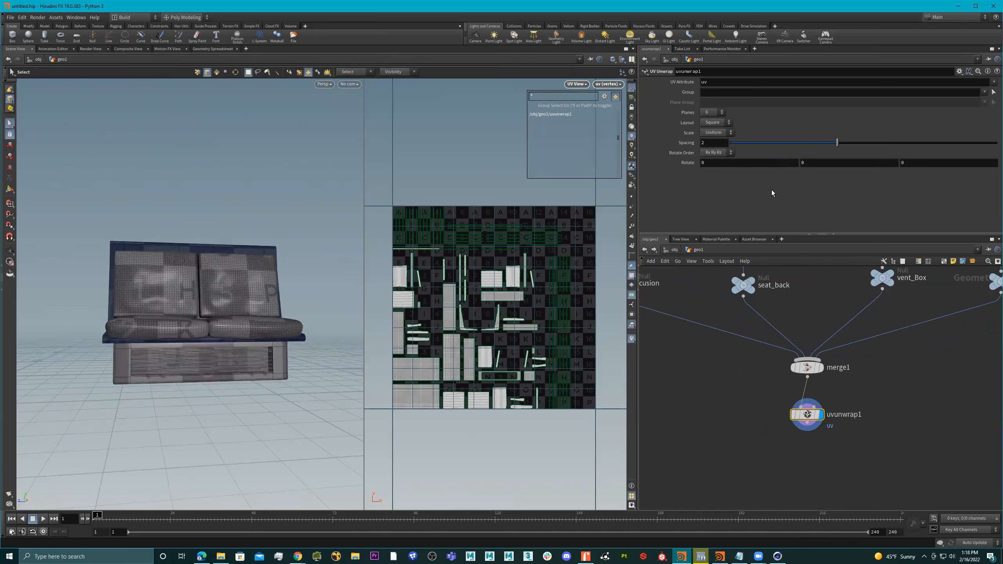
left_click_drag(275, 288, 348, 286)
left_click_drag(840, 144, 742, 151)
scroll(453, 380, "up", 6)
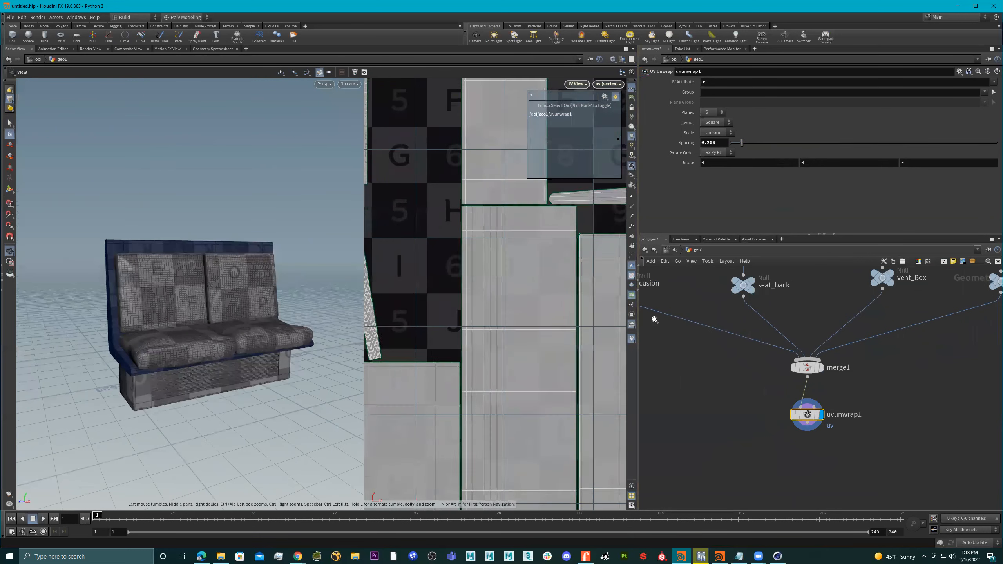
left_click_drag(208, 304, 224, 269, "alt")
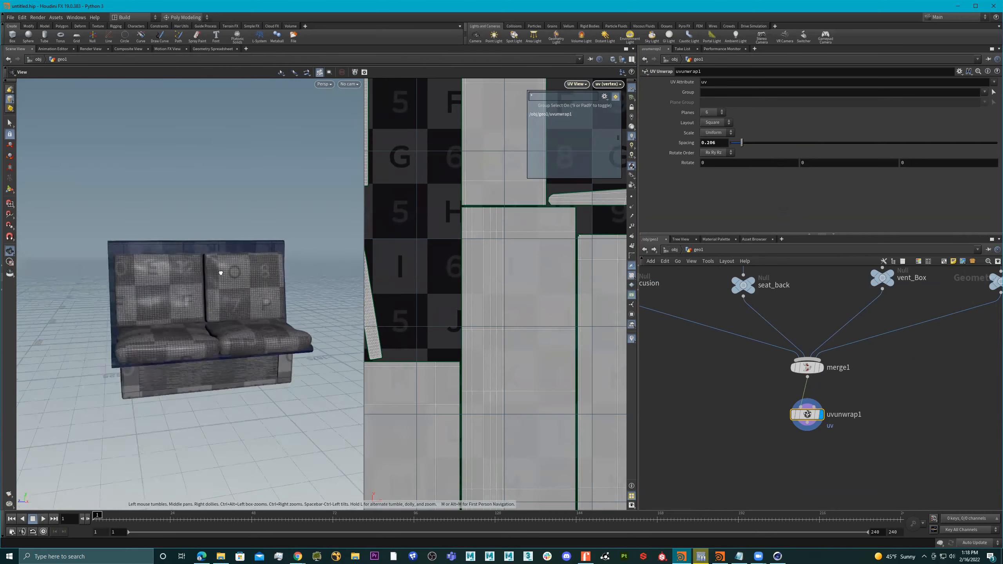
Step: Add a UV Layout node below uvunwrap1
scroll(843, 406, "down", 3)
scroll(844, 406, "down", 2)
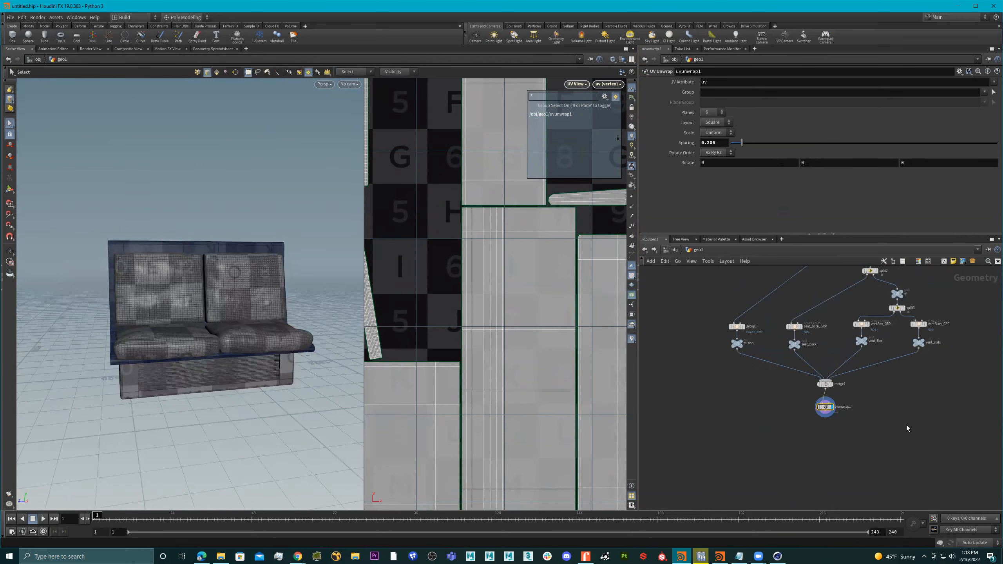
scroll(841, 407, "up", 2)
key("Tab")
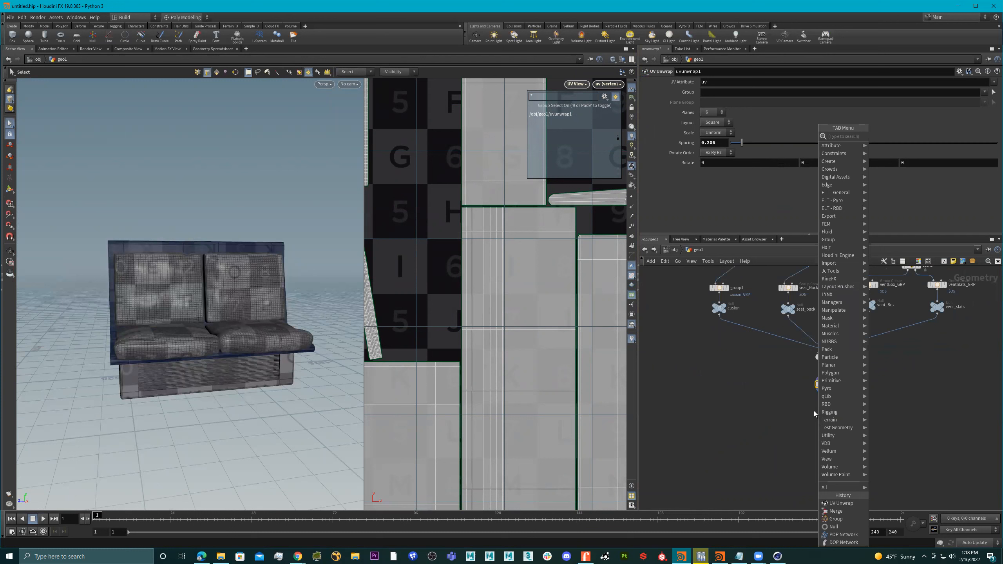
type("uv")
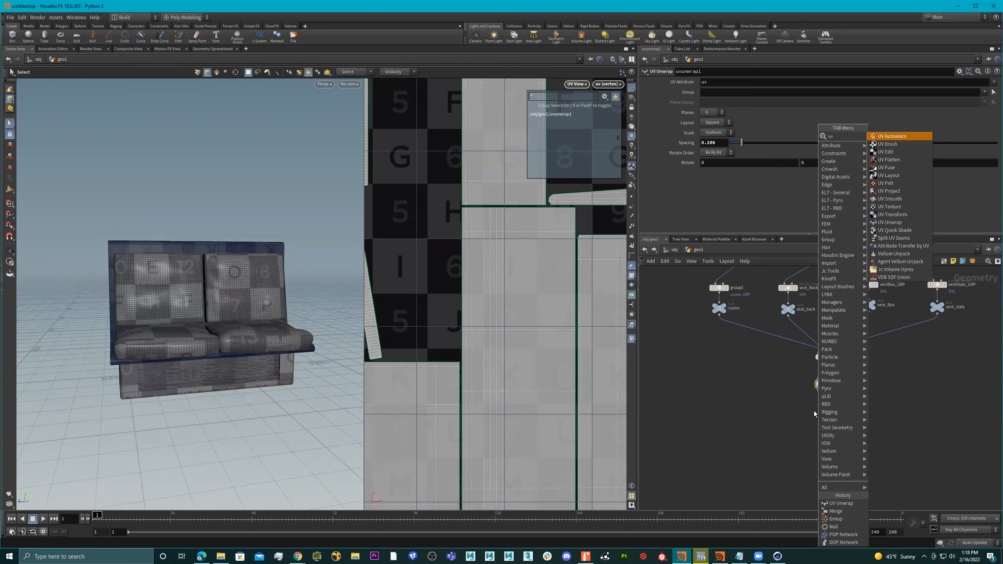
type("la")
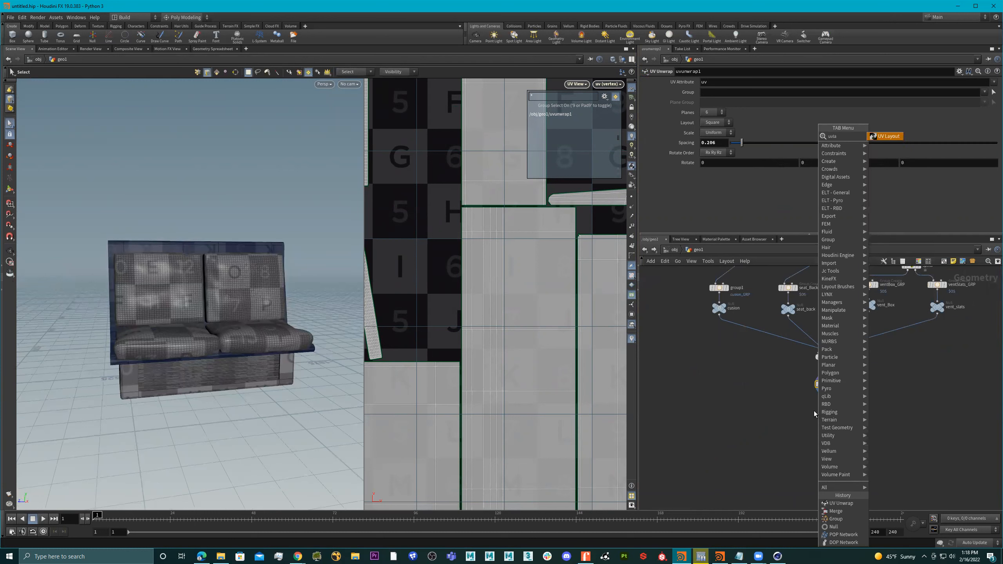
type("y")
key("Return")
left_click(813, 411)
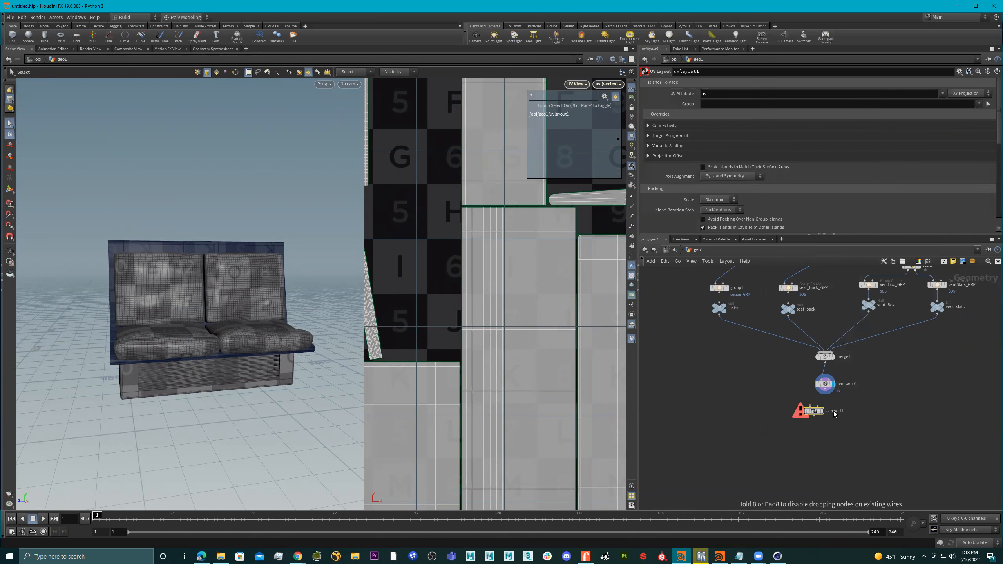
Step: Align uvlayout1 beneath uvunwrap1, wire uvunwrap1's output into its first input and display the result
scroll(807, 419, "up", 2)
left_click_drag(807, 419, 826, 421)
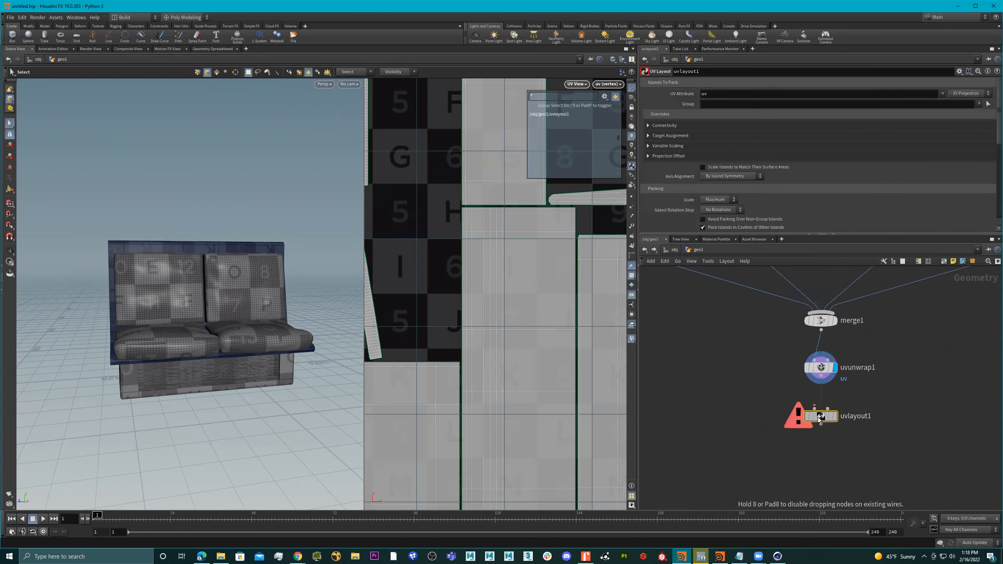
left_click(821, 376)
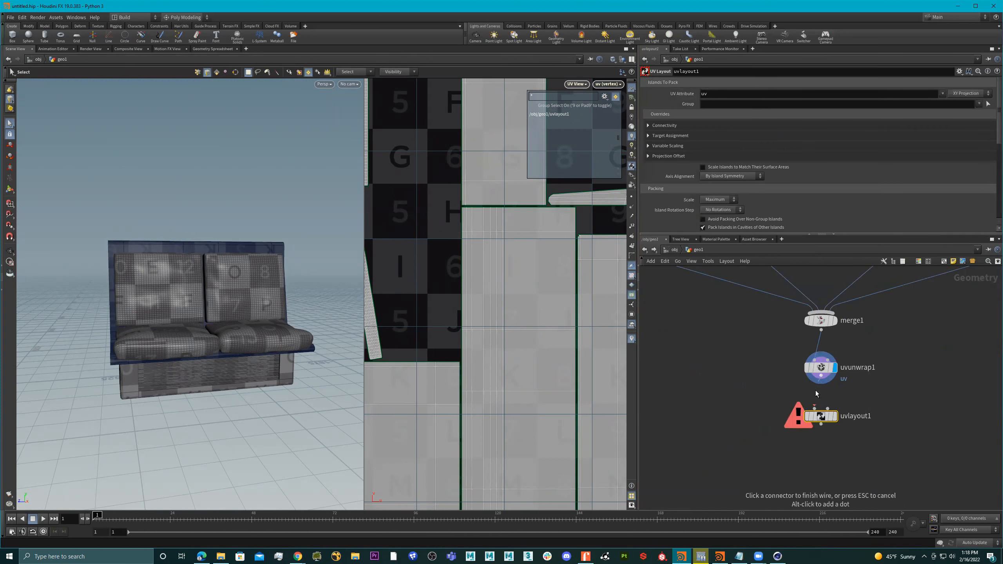
left_click(826, 411)
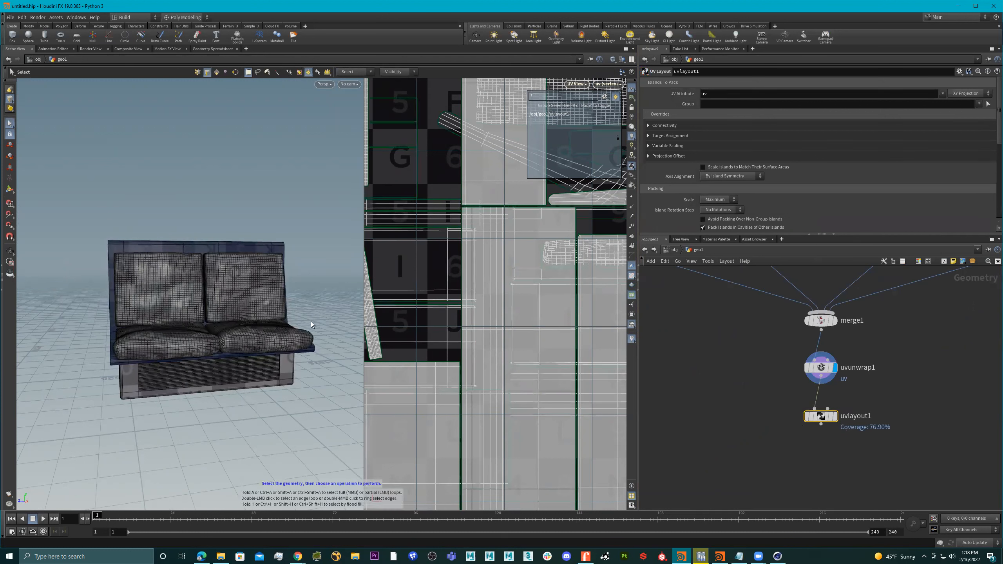
scroll(474, 316, "down", 10)
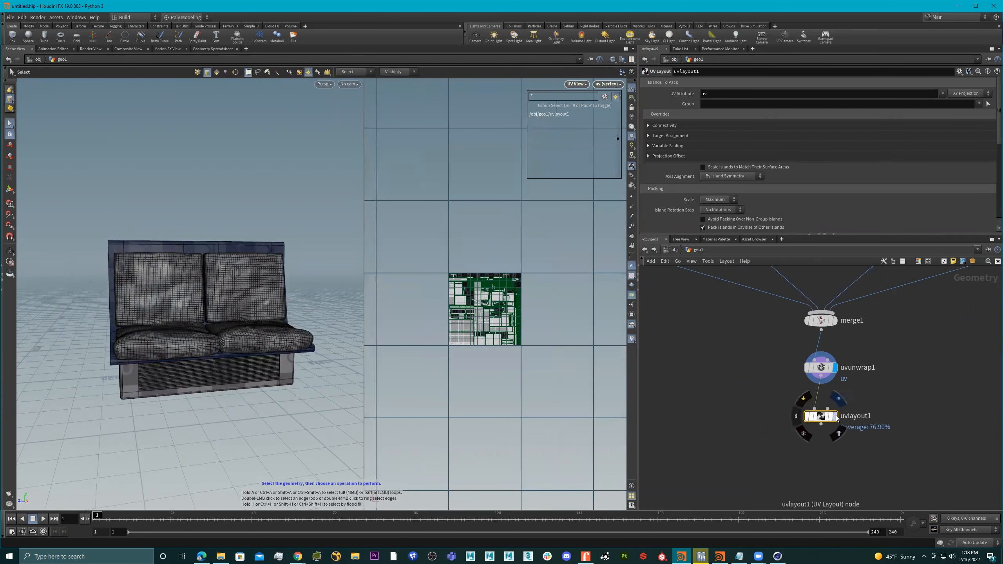
key("r")
Step: Inspect the packed UV islands and the checker pattern on the seat from several angles
left_click_drag(231, 309, 294, 325, "alt")
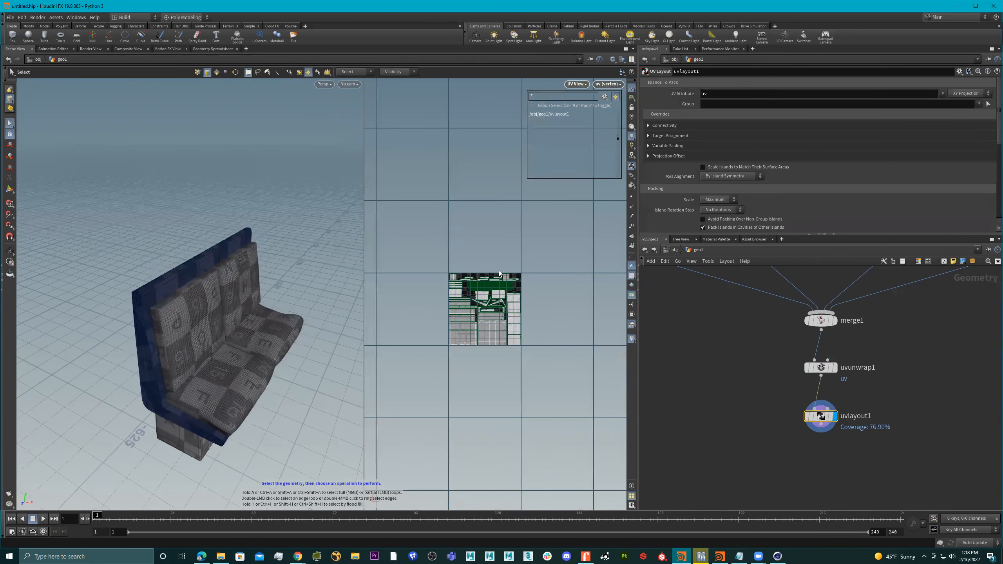
left_click_drag(200, 305, 221, 225, "alt")
scroll(474, 336, "up", 4)
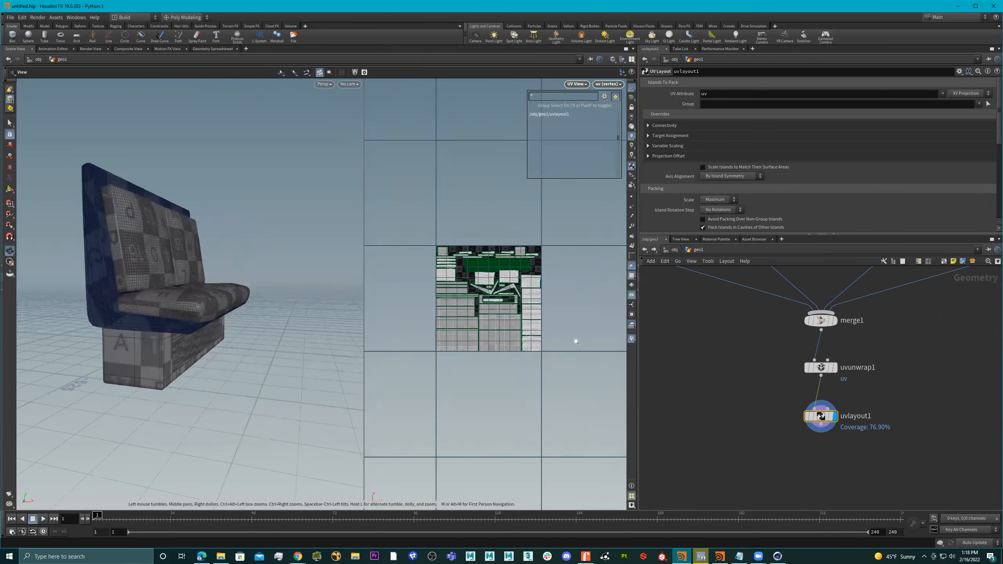
right_click(463, 345)
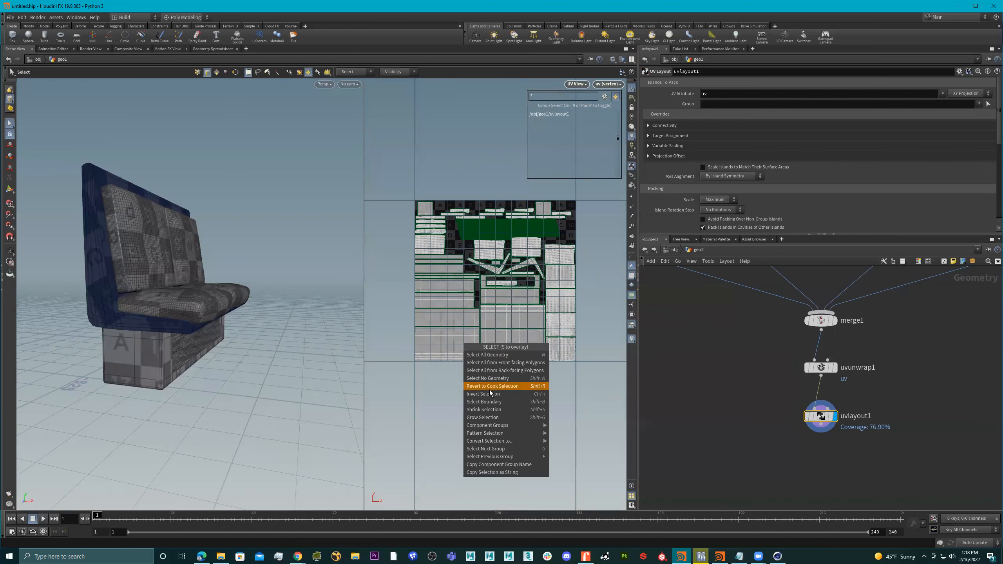
left_click(500, 363)
right_click(463, 334)
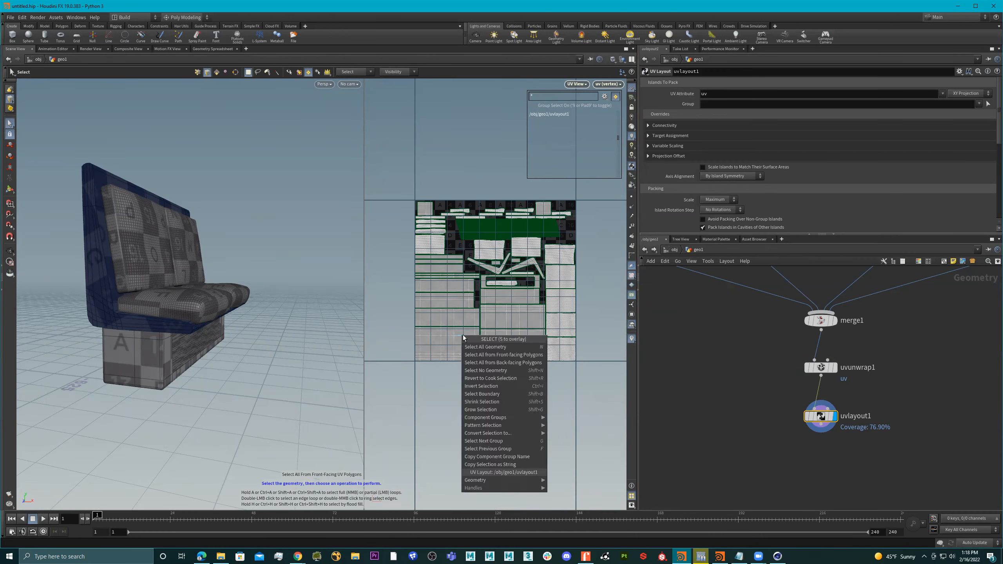
left_click(446, 335)
left_click_drag(244, 264, 147, 244, "alt")
key("Escape")
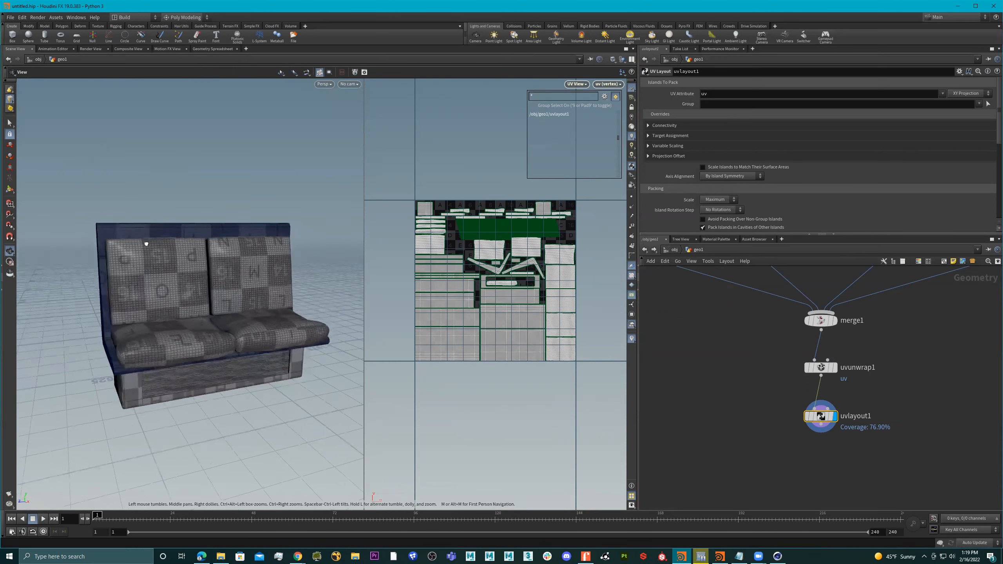
right_click_drag(147, 243, 132, 243)
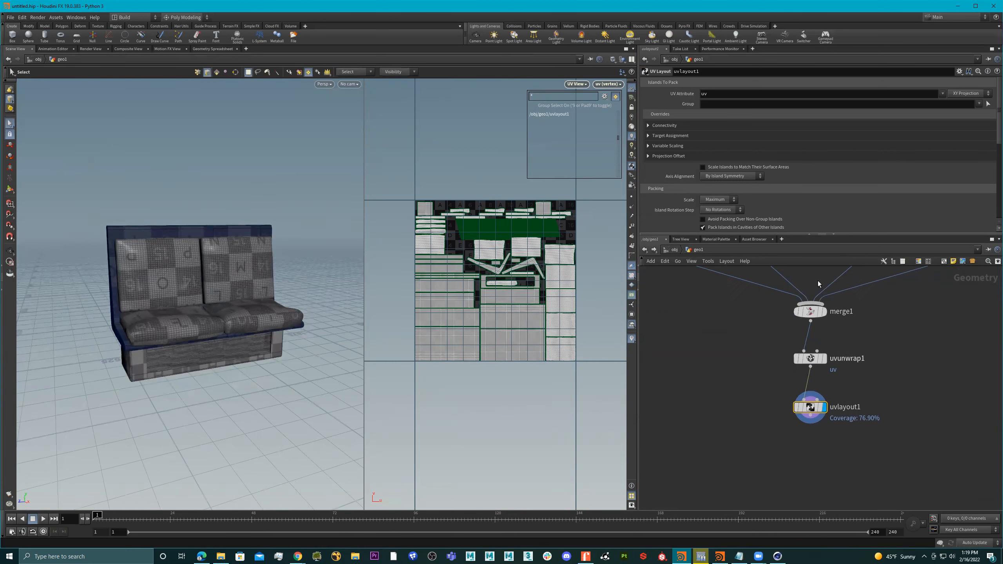
Step: Enlarge the parameter area and set uvlayout1's Axis Alignment to By Island Position in 3D
left_click_drag(790, 235, 792, 300)
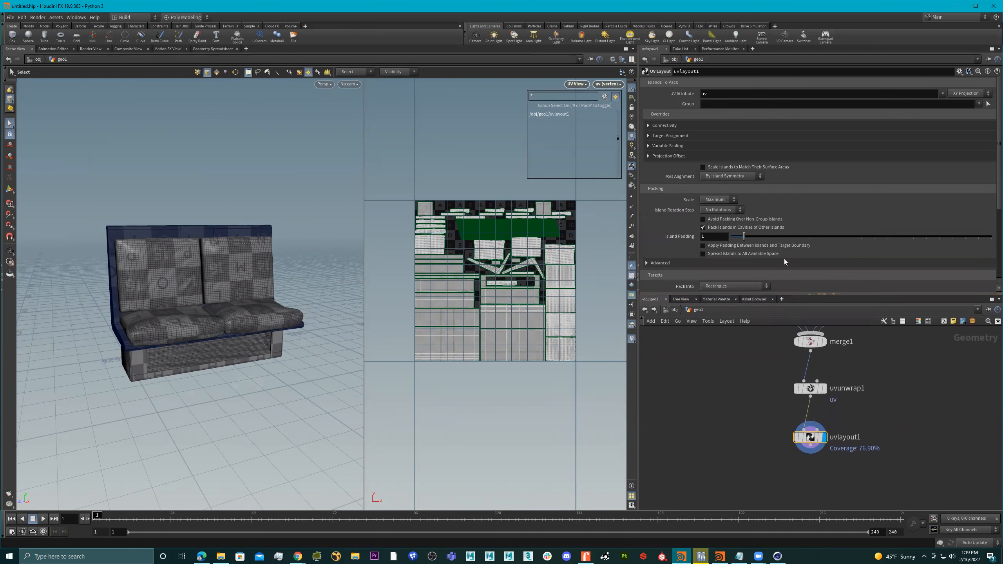
left_click(734, 176)
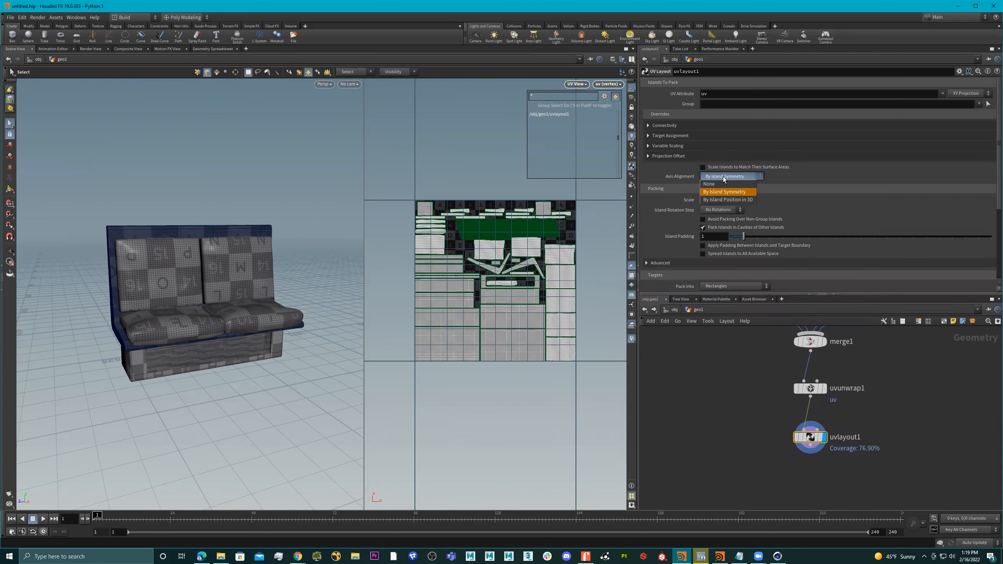
left_click(730, 200)
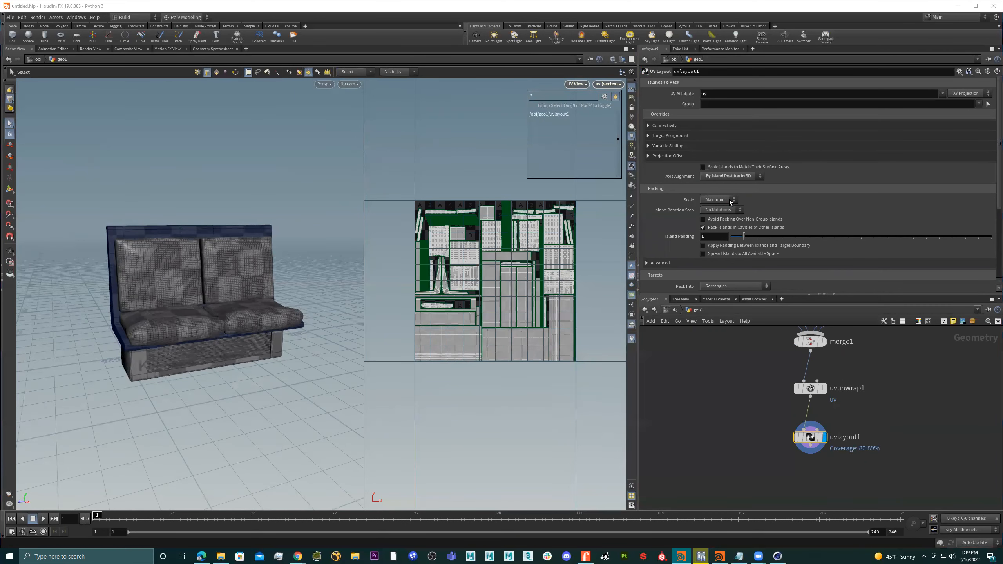
Step: Set uvlayout1's packing Scale to Fixed and pack the islands into UDIM Tiles
scroll(753, 209, "down", 4)
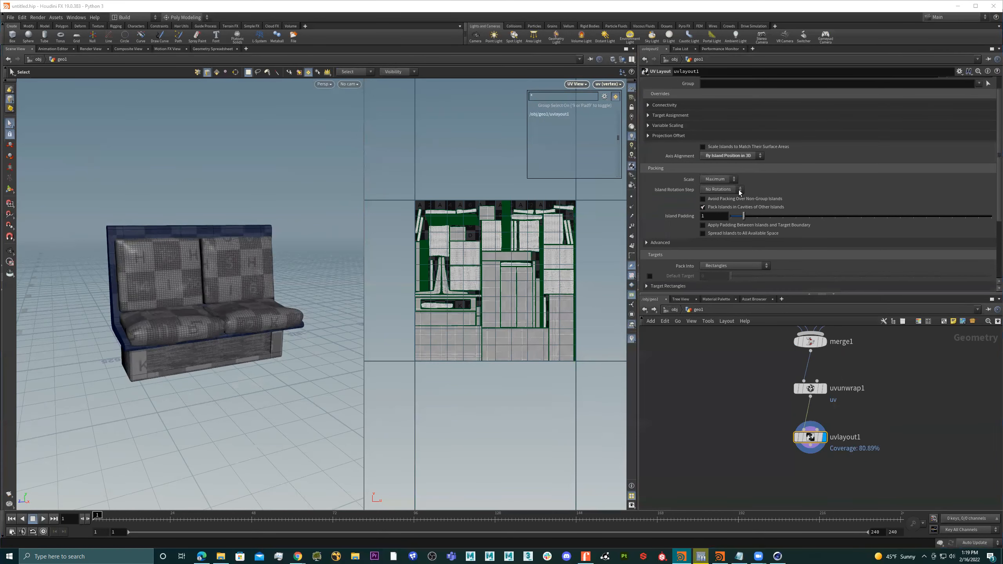
left_click(720, 159)
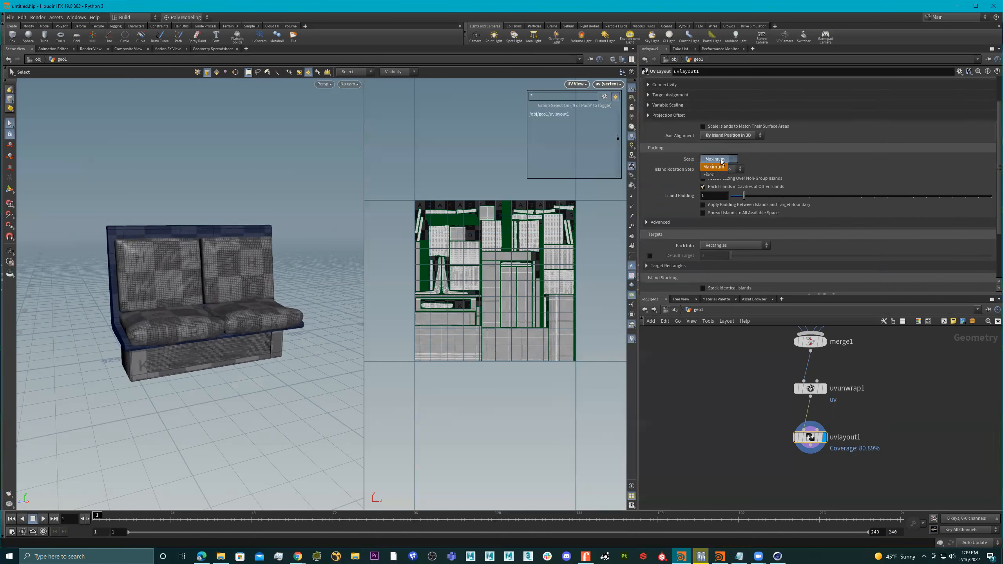
left_click(709, 174)
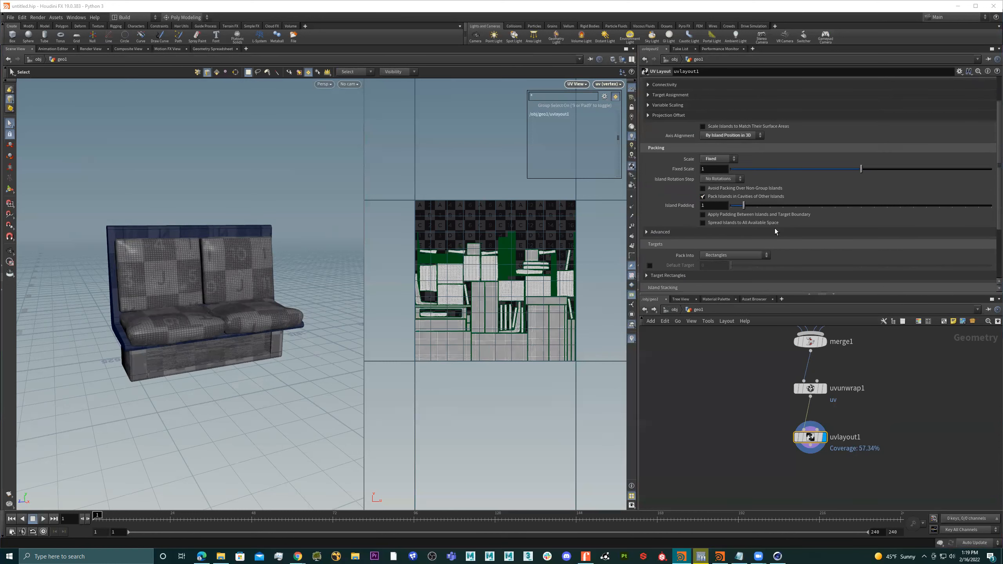
scroll(757, 254, "down", 2)
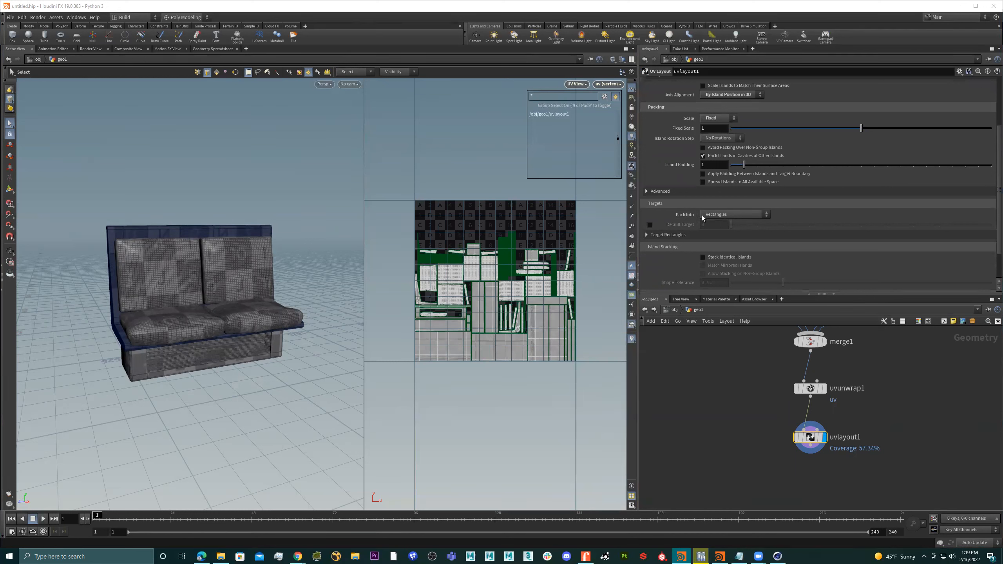
left_click(726, 214)
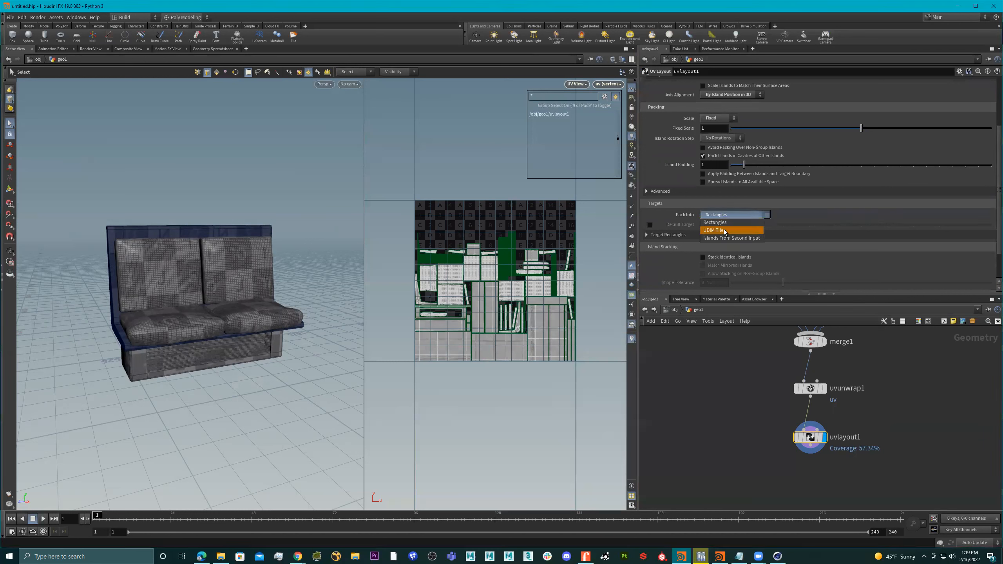
left_click(724, 229)
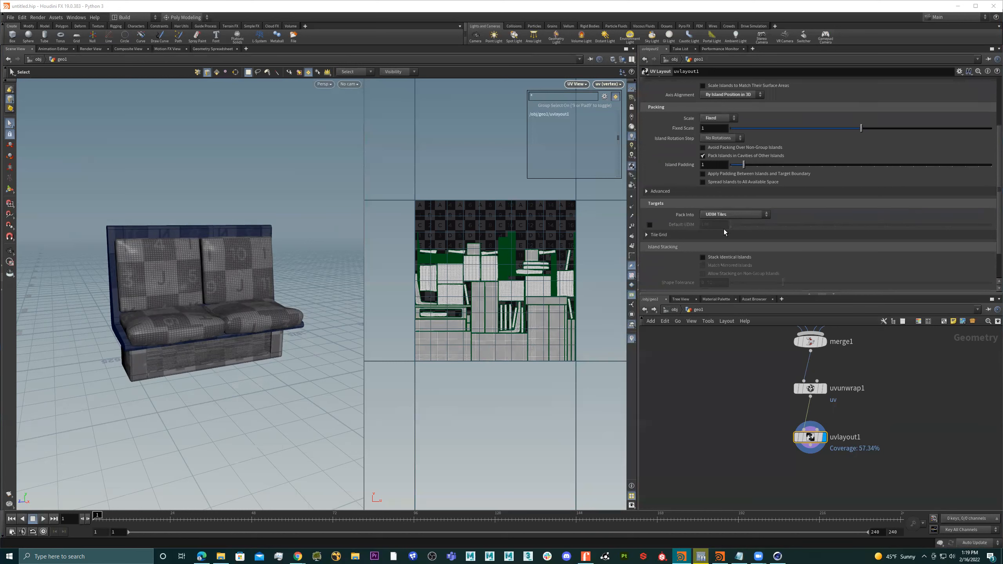
Step: Raise uvlayout1's Fixed Scale to 2 to spread the islands across several UDIM tiles
right_click_drag(273, 271, 223, 262, "alt")
mouse_move(223, 262)
left_mouse_down("alt")
mouse_move(208, 267)
mouse_move(232, 264)
left_mouse_up("alt")
right_click_drag(515, 300, 447, 296, "alt")
middle_click_drag(535, 299, 440, 296, "alt")
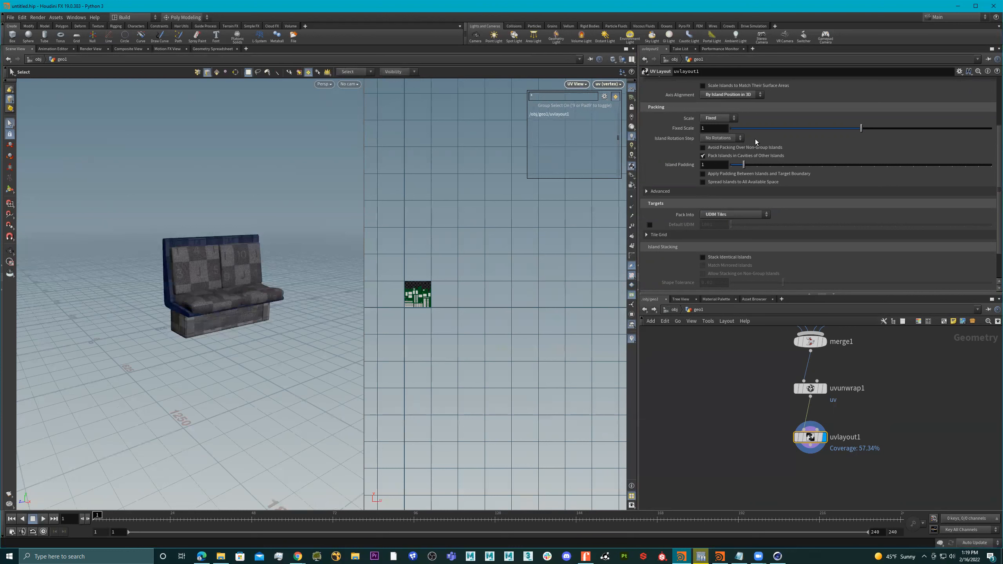
left_click_drag(861, 129, 871, 128)
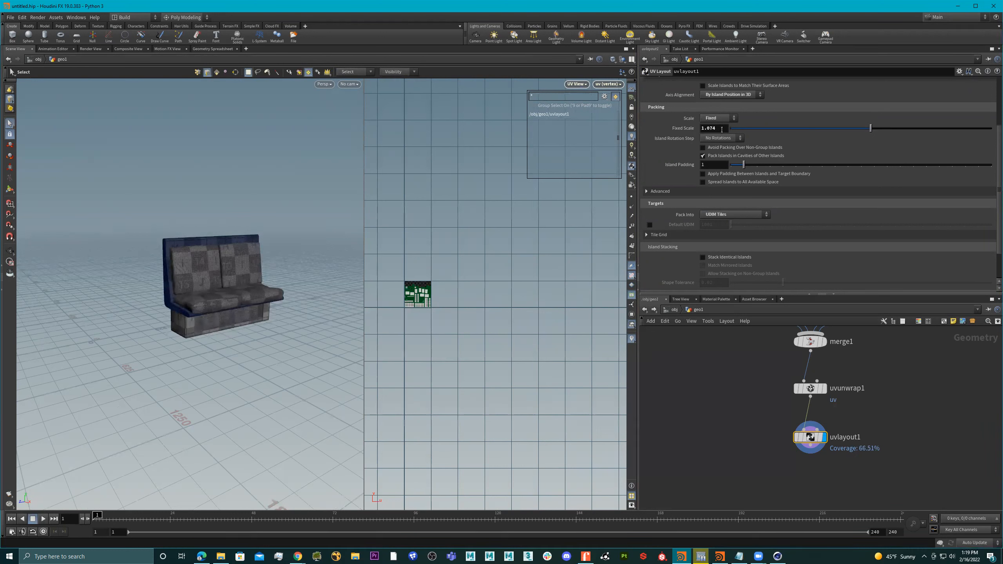
middle_click_drag(722, 130, 721, 129)
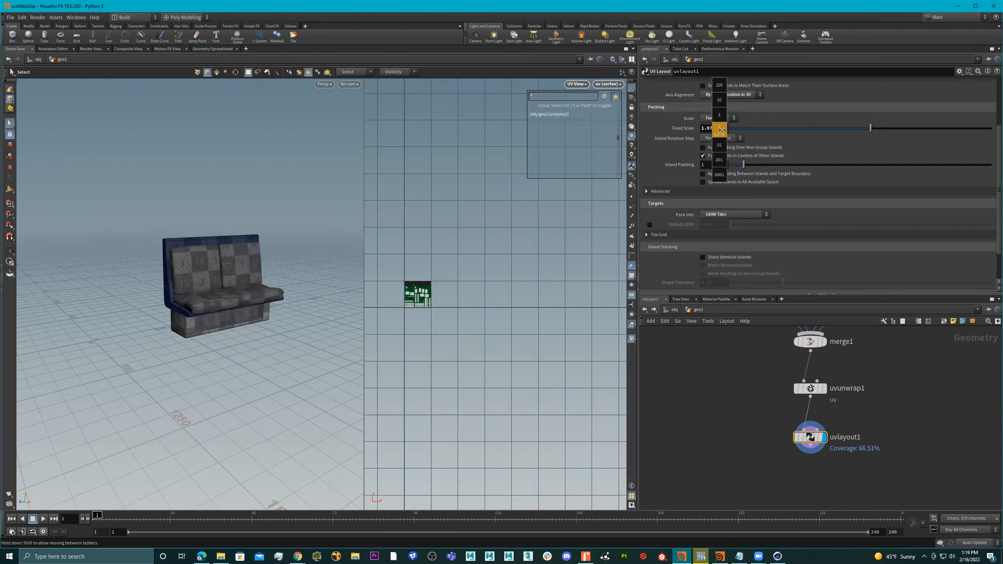
middle_click_drag(731, 129, 710, 89)
middle_click_drag(714, 129, 897, 184)
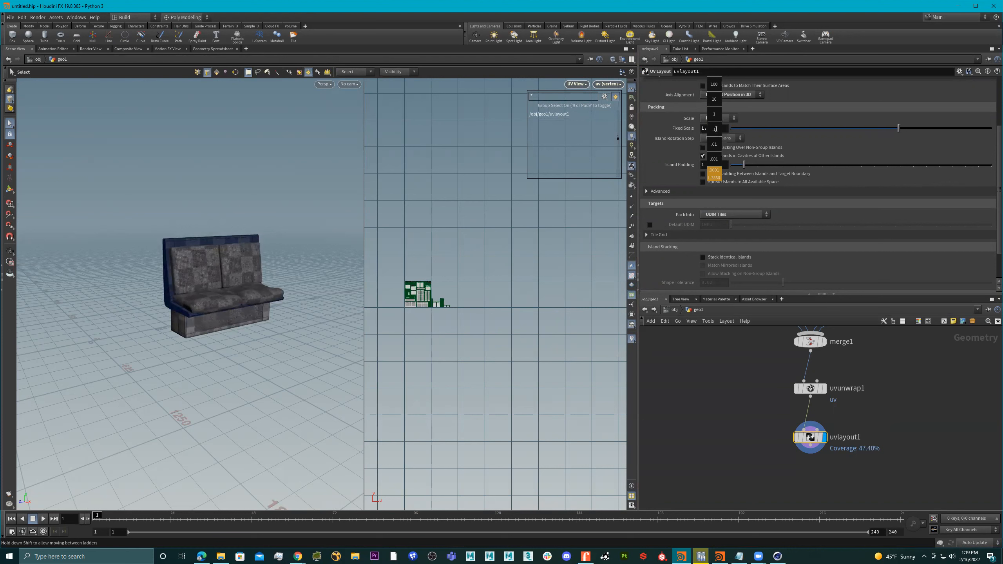
middle_click_drag(715, 129, 715, 128)
left_click_drag(901, 131, 994, 137)
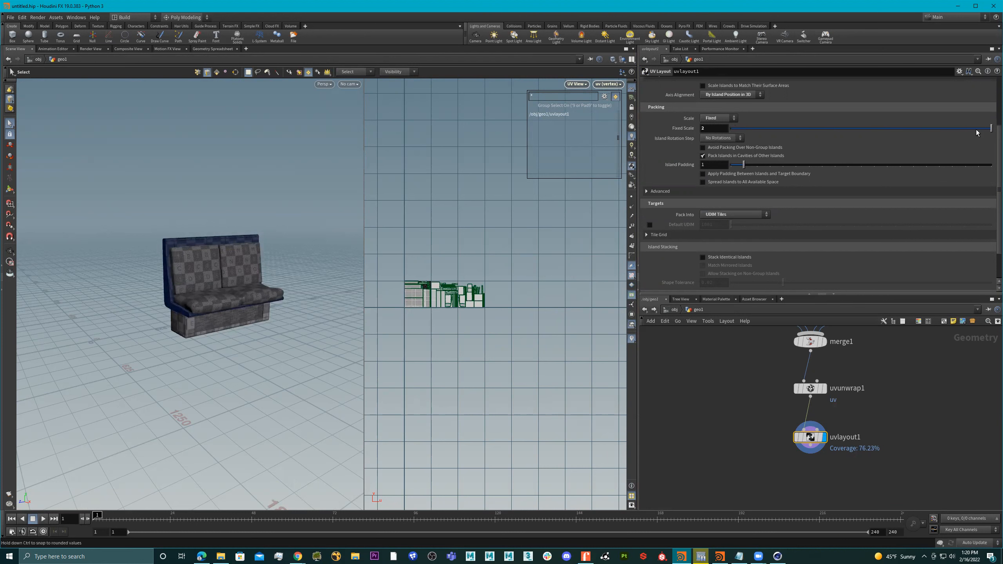
Step: Set uvlayout1's Fixed Scale to 2.86, checking how the islands fill the UDIM tiles
middle_click_drag(719, 128, 752, 128)
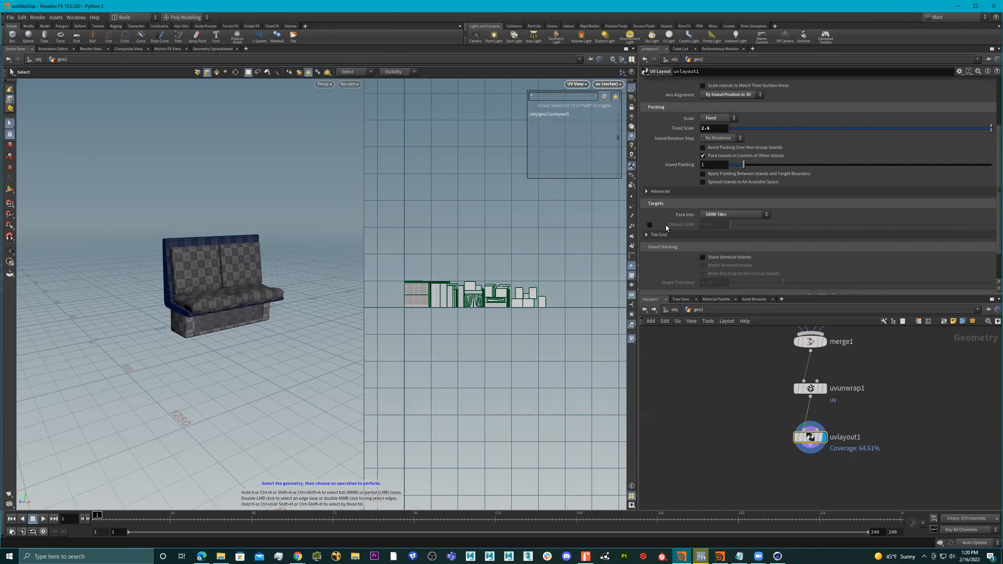
middle_click_drag(713, 129, 739, 129)
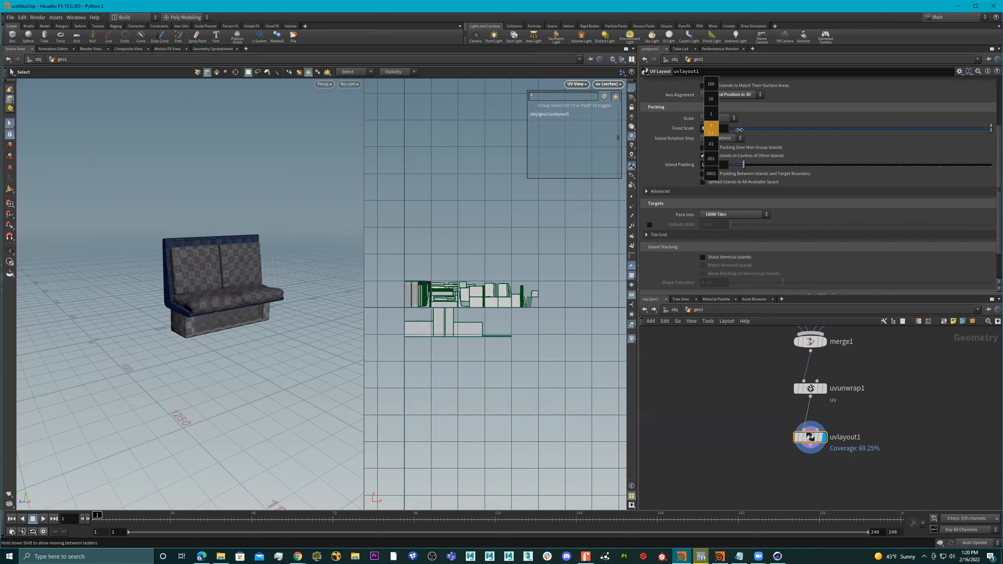
middle_click_drag(737, 129, 729, 130)
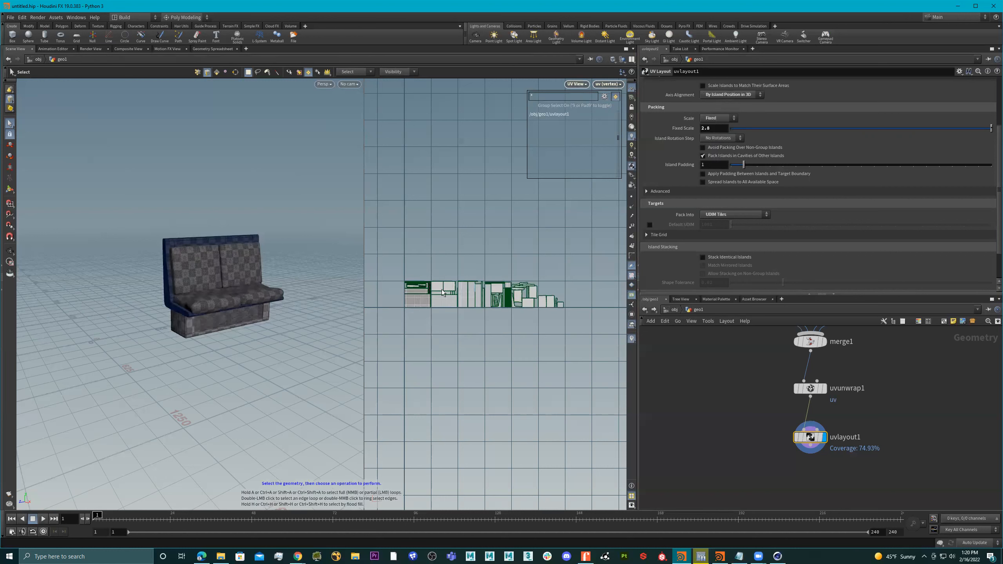
right_click_drag(429, 294, 589, 292, "alt")
middle_click_drag(470, 300, 507, 292, "alt")
right_click_drag(488, 294, 503, 294, "alt")
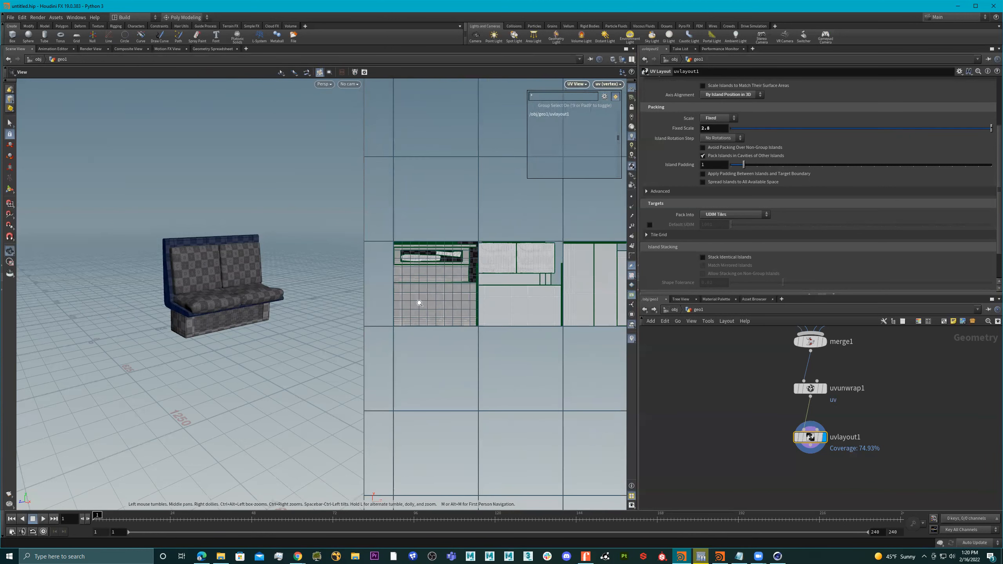
right_click_drag(419, 303, 371, 305, "alt")
middle_click_drag(482, 297, 428, 301, "alt")
middle_click_drag(723, 132, 748, 141)
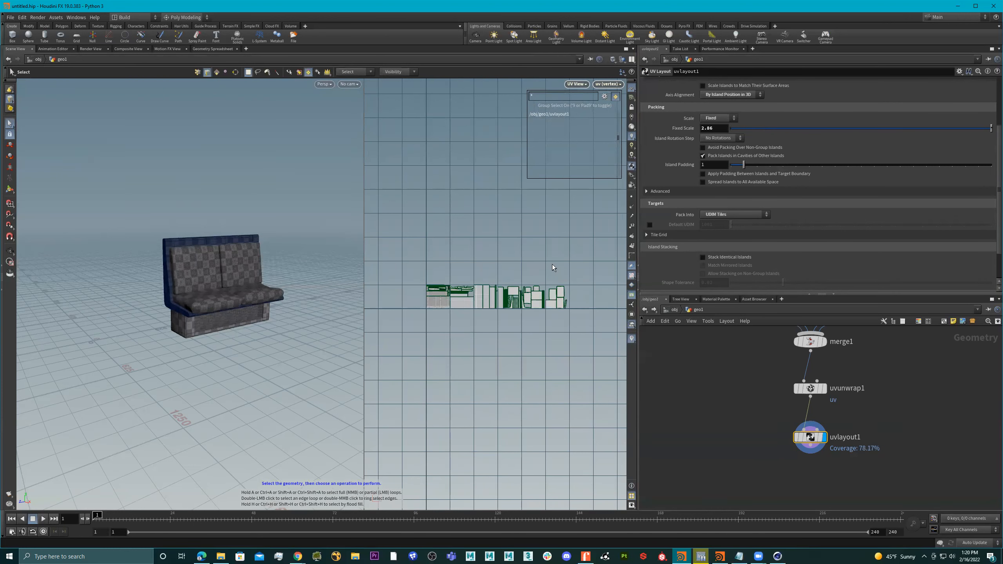
middle_click_drag(715, 128, 722, 149)
Step: Examine the checker density on the seat's cushions, back and base from several angles
scroll(206, 269, "up", 5)
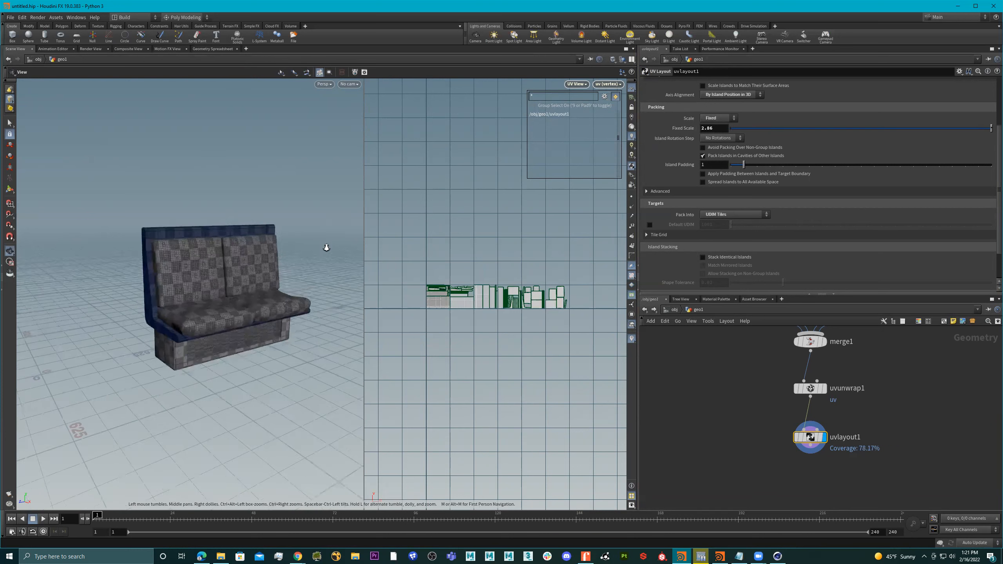
middle_click_drag(724, 126, 737, 155)
left_click_drag(201, 257, 250, 230, "alt")
key("s")
right_click_drag(190, 402, 264, 392, "alt")
middle_click_drag(264, 392, 214, 379, "alt")
right_click_drag(215, 379, 174, 346, "alt")
left_click_drag(174, 346, 296, 302, "alt")
middle_click_drag(297, 303, 187, 311, "alt")
left_click_drag(187, 310, 206, 300, "alt")
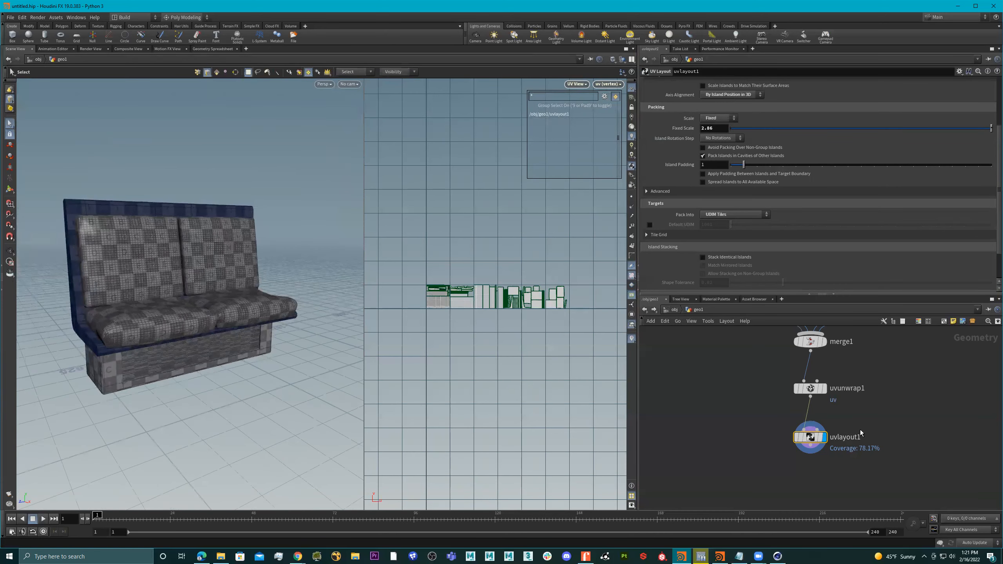
key("Escape")
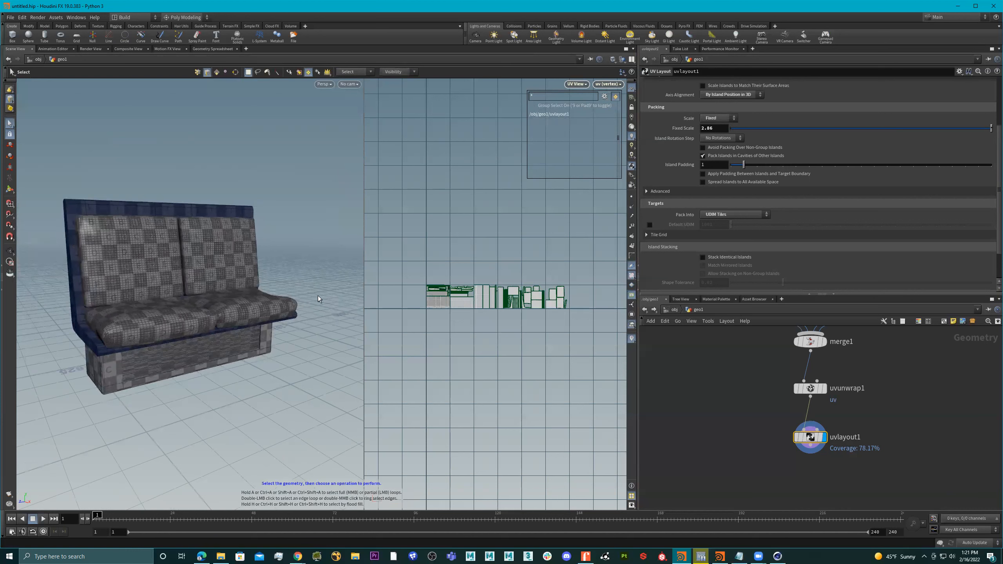
left_click_drag(237, 264, 257, 268)
key("s")
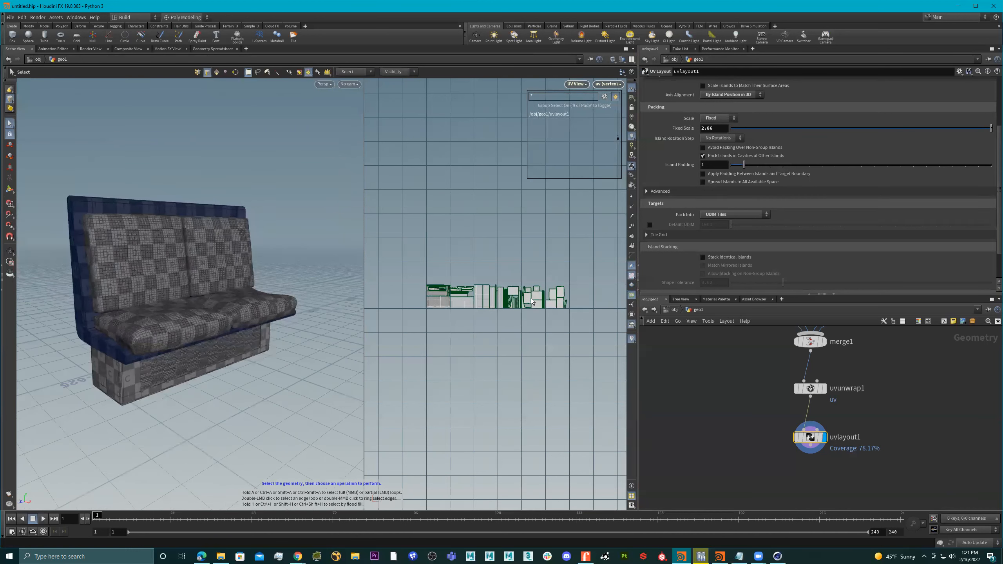
Step: Add a Null node beneath uvlayout1 and wire uvlayout1's output into it
middle_click_drag(870, 427, 859, 398)
middle_click_drag(852, 445, 839, 442)
scroll(826, 434, "down", 3)
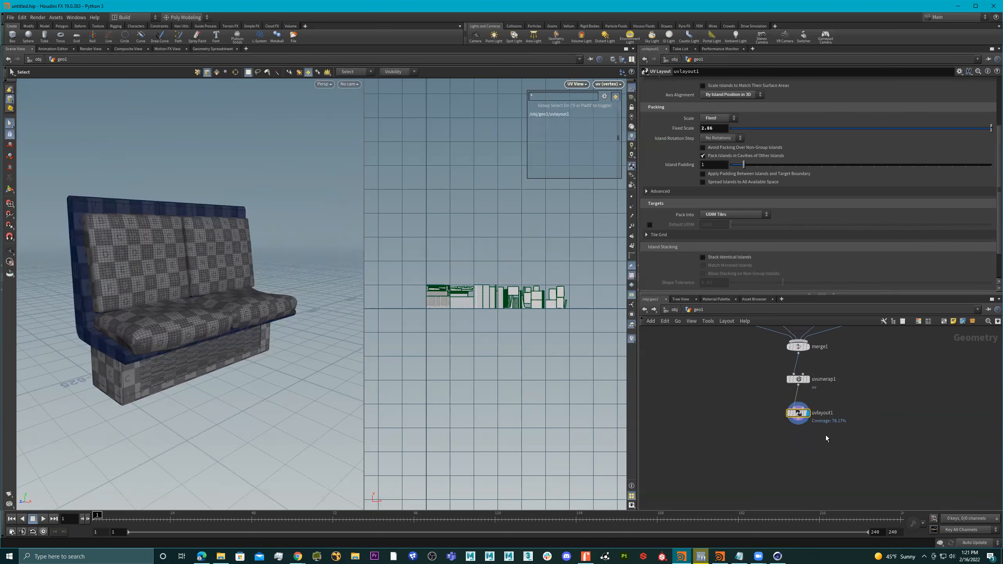
scroll(805, 439, "up", 3)
left_click_drag(261, 301, 198, 265, "alt")
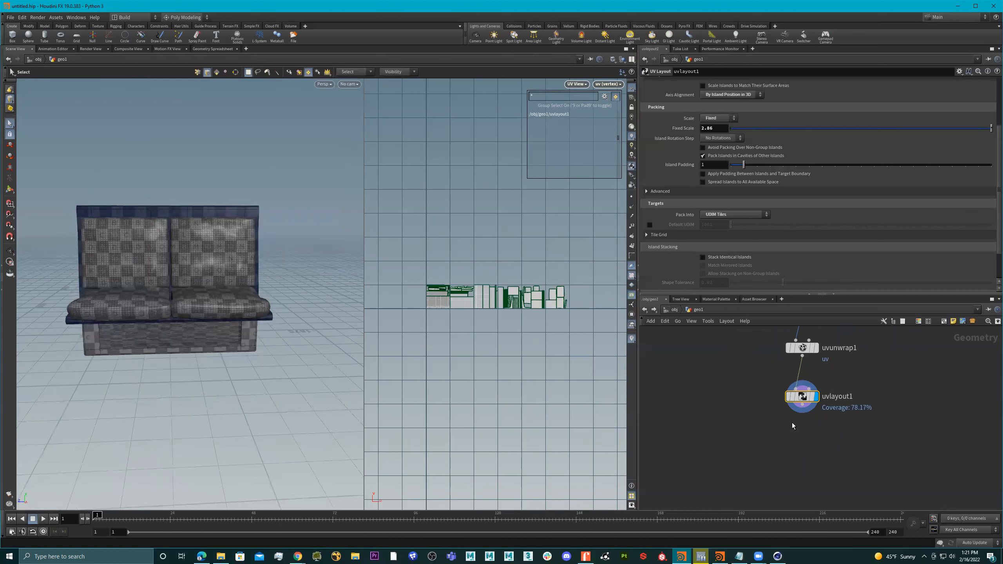
scroll(792, 423, "down", 1)
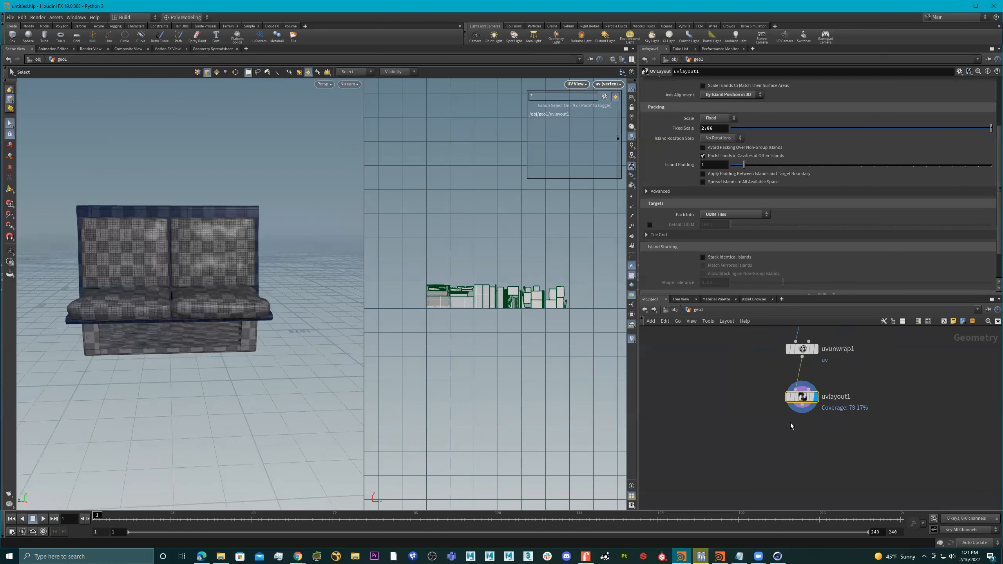
key("Tab")
type("null")
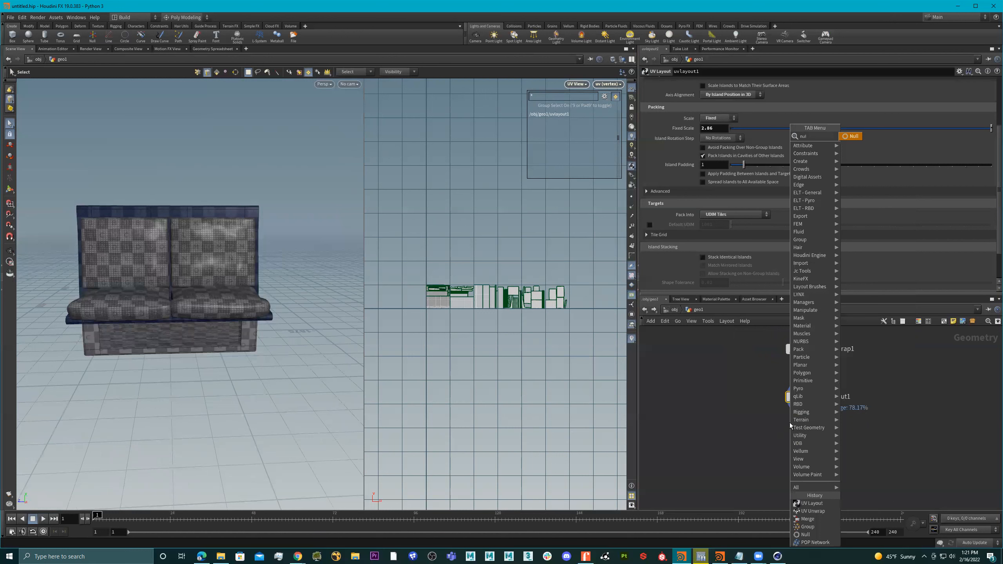
key("Return")
scroll(826, 391, "up", 2)
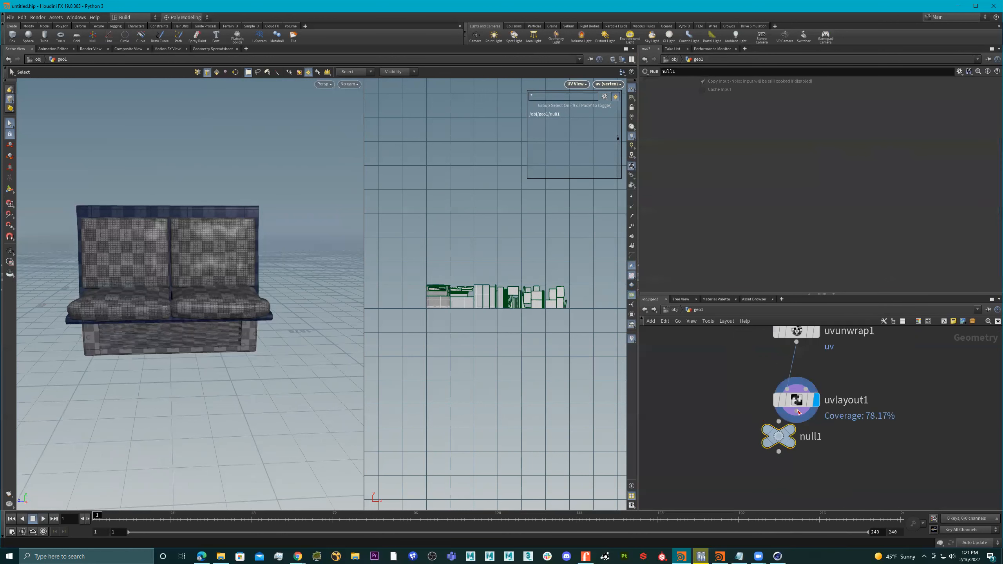
left_click(797, 459)
Step: Rename the Null beneath uvlayout1 to OUT_MetroSeat and set it as the displayed node
double_click(831, 460)
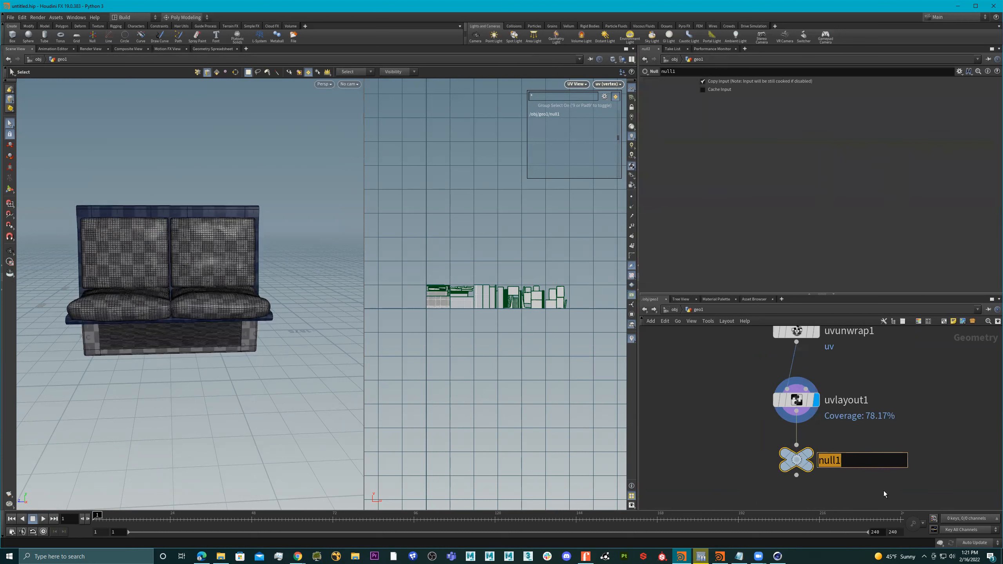
type("OUT_MetroSea")
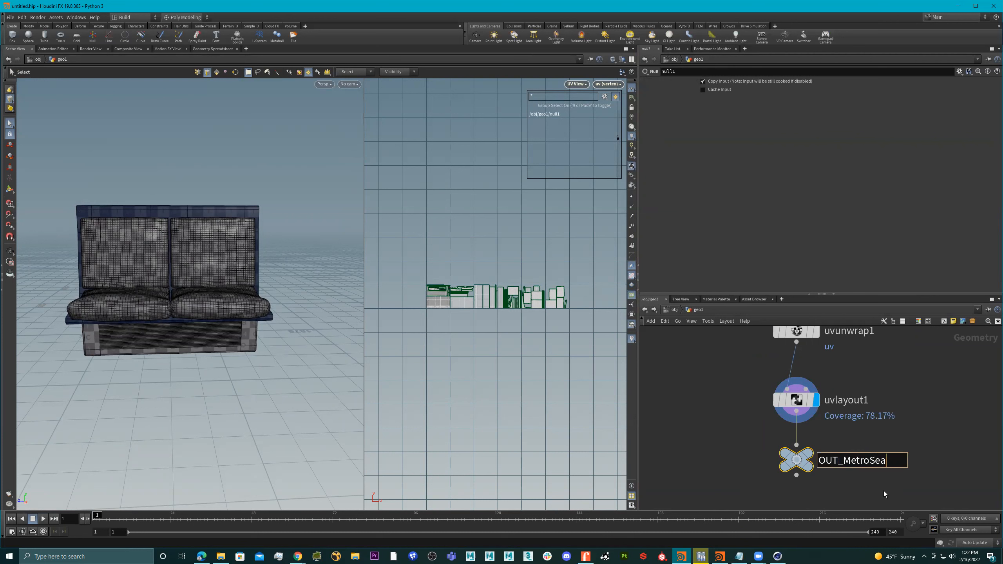
type("t")
key("Return")
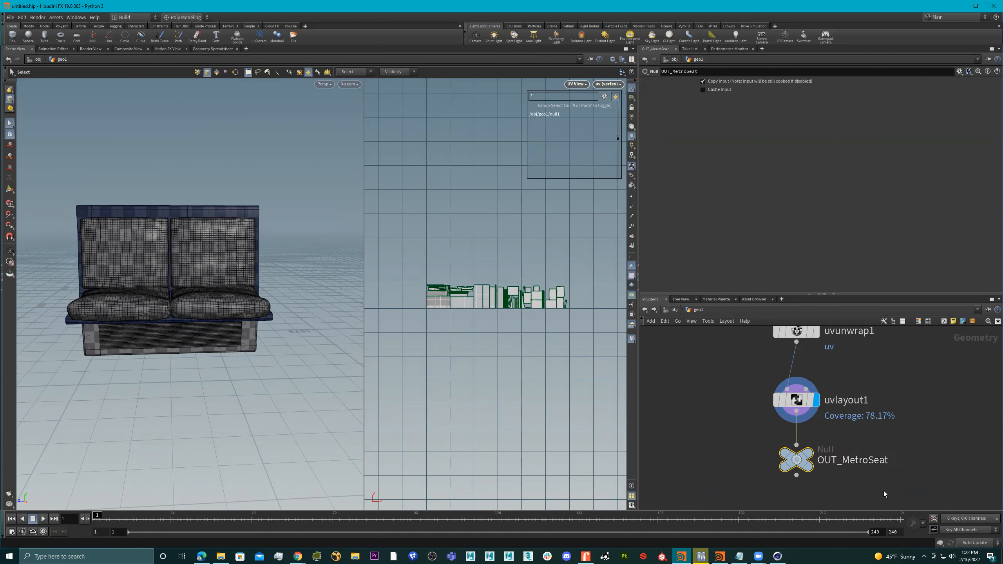
left_click(812, 459)
scroll(858, 438, "down", 4)
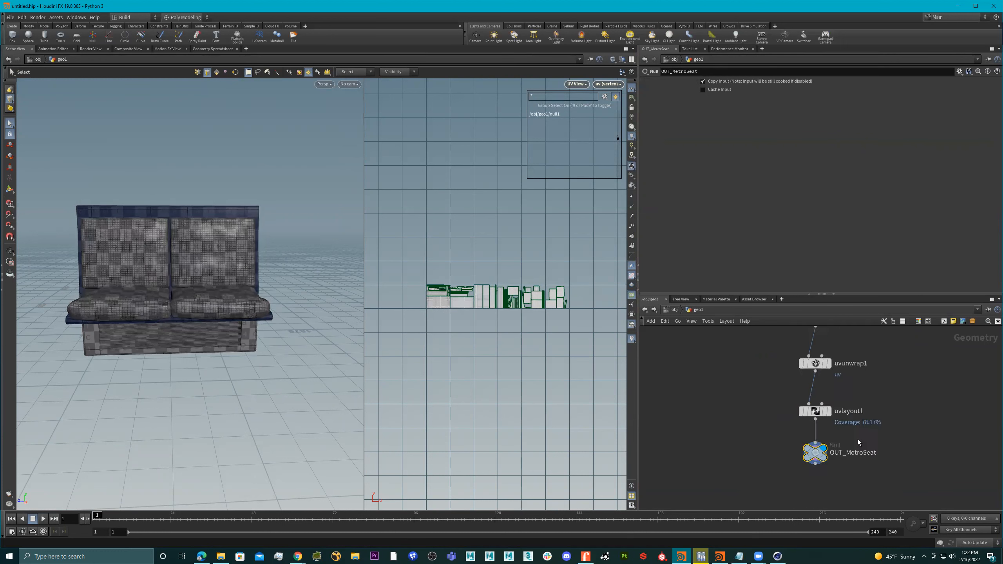
Step: Insert a Normal node on the wire between uvlayout1 and OUT_MetroSeat, spacing the nodes to make room
left_click_drag(812, 403, 814, 436)
key("Tab")
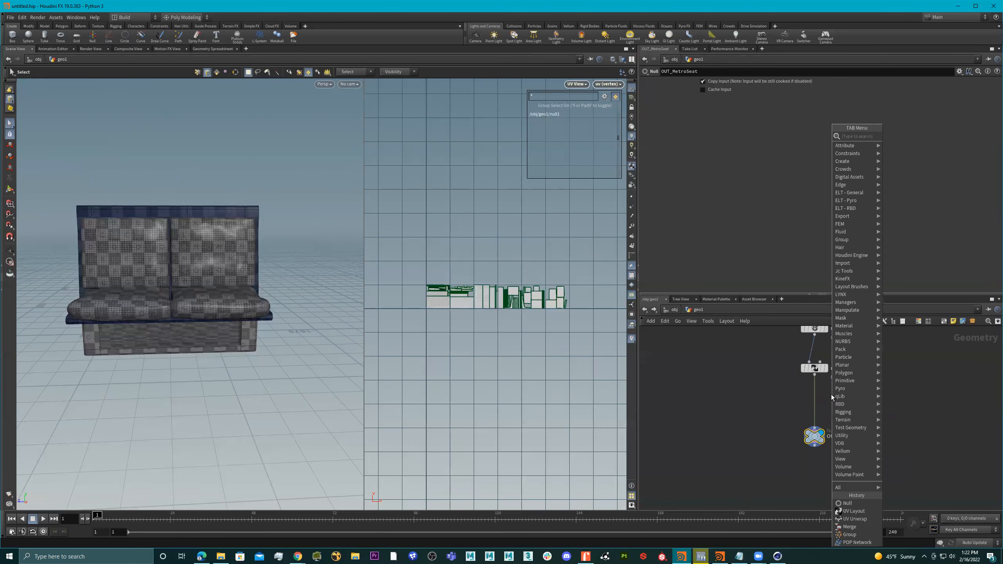
type("normal")
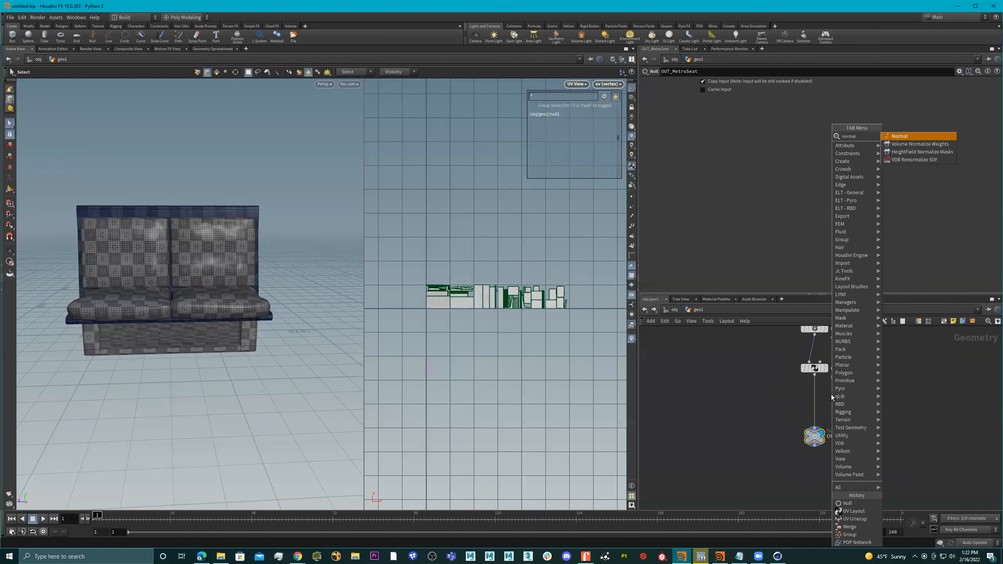
key("Return")
left_click(831, 394)
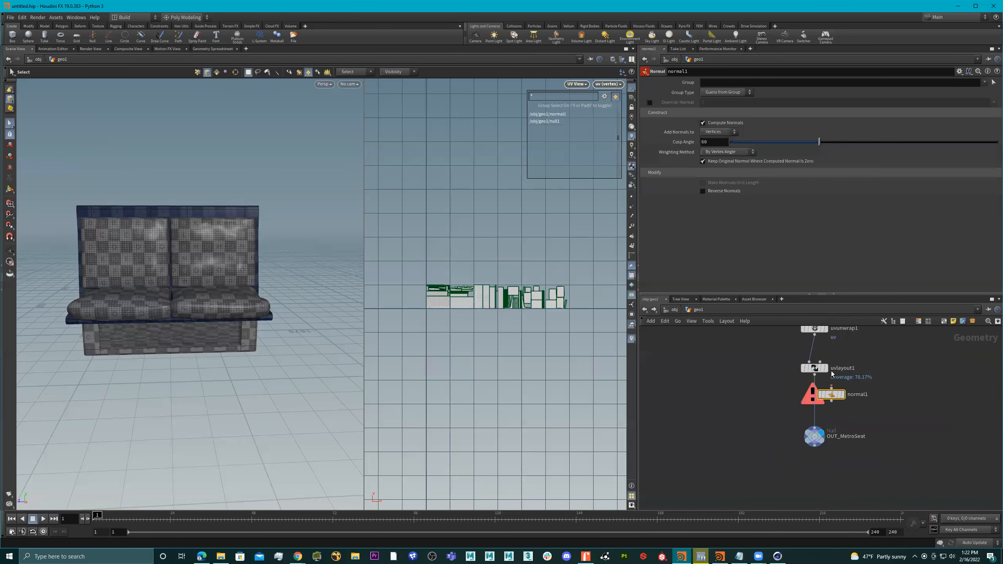
left_click_drag(833, 398, 816, 407)
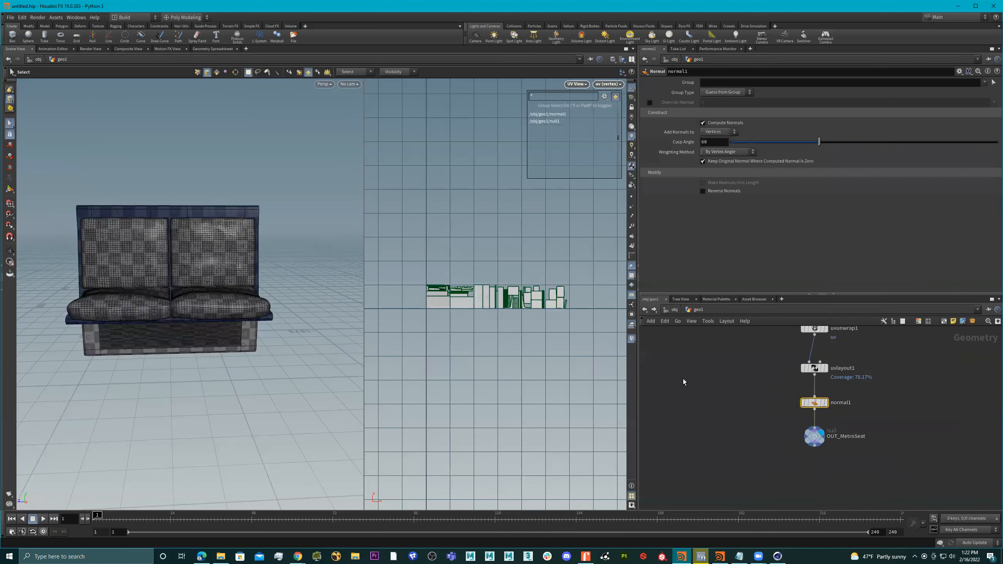
Step: Move the MYmetro_Seat file node up and insert an Attribute Delete node between it and split1
scroll(892, 392, "down", 5)
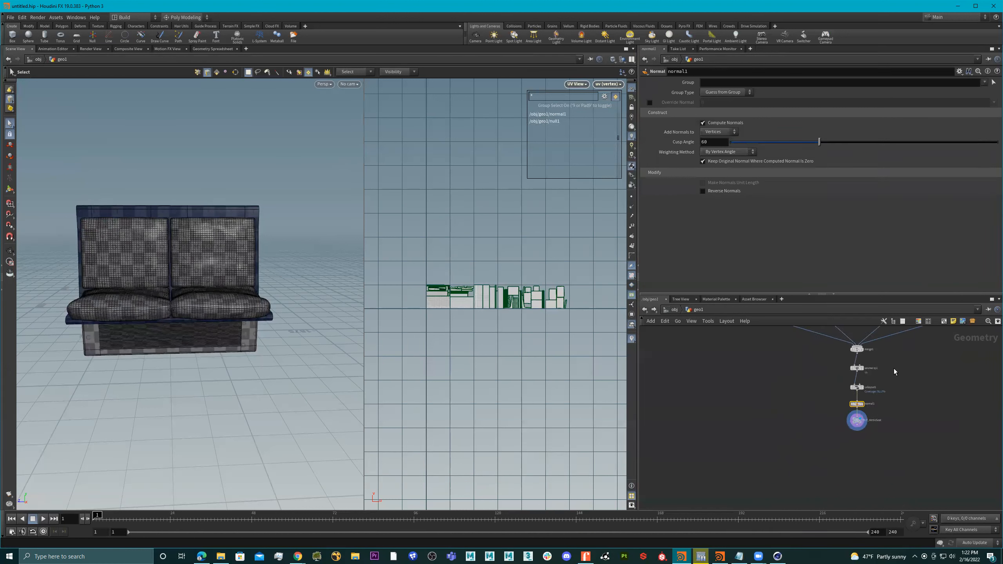
scroll(861, 412, "down", 3)
scroll(850, 396, "up", 8)
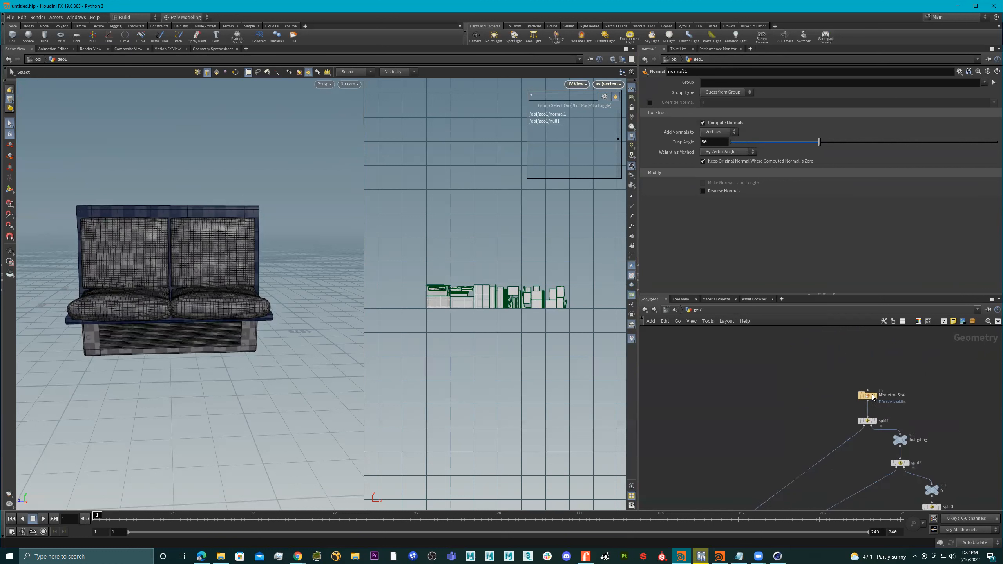
left_click_drag(860, 396, 861, 358)
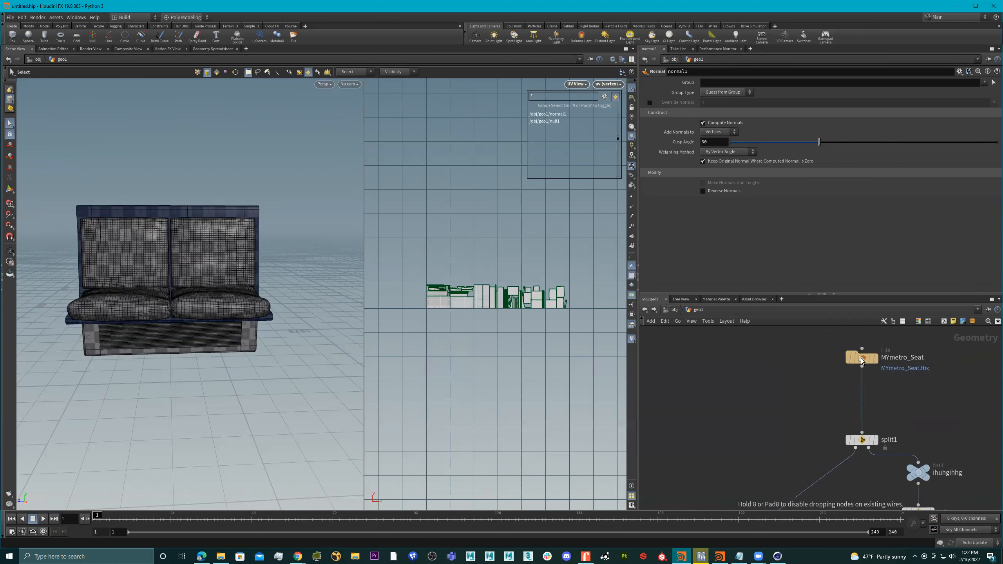
scroll(832, 378, "up", 3)
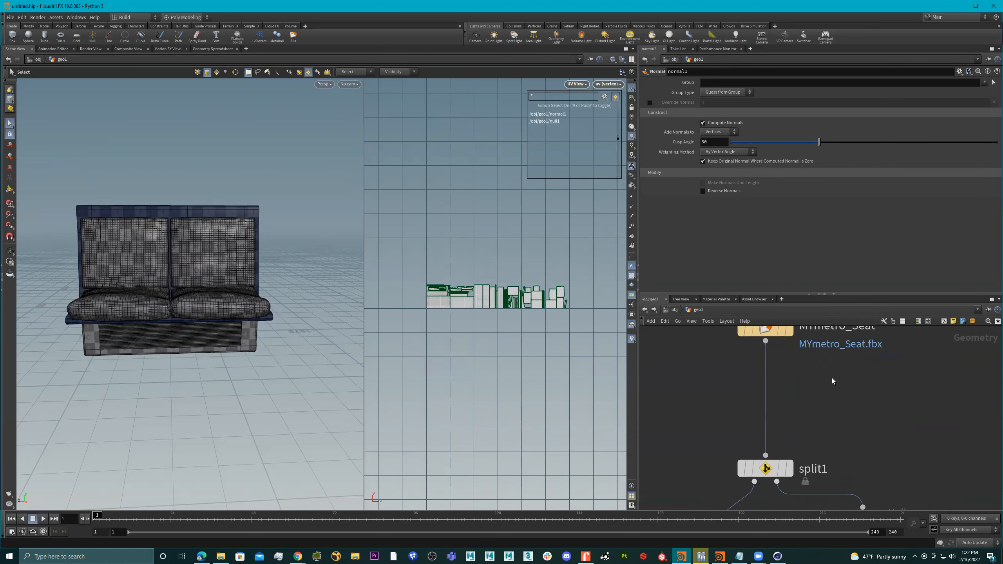
key("Tab")
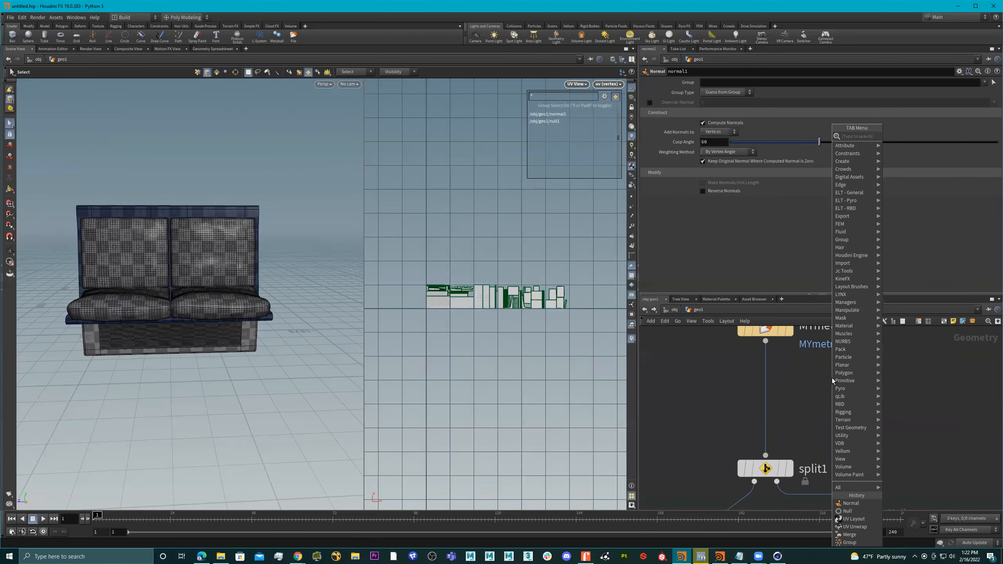
type("attdel")
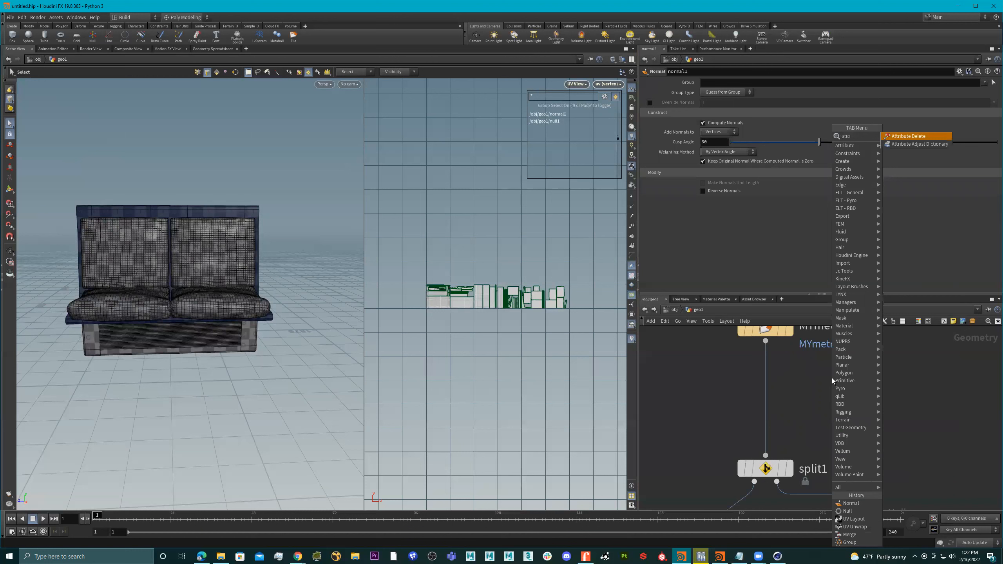
key("Return")
left_click(832, 378)
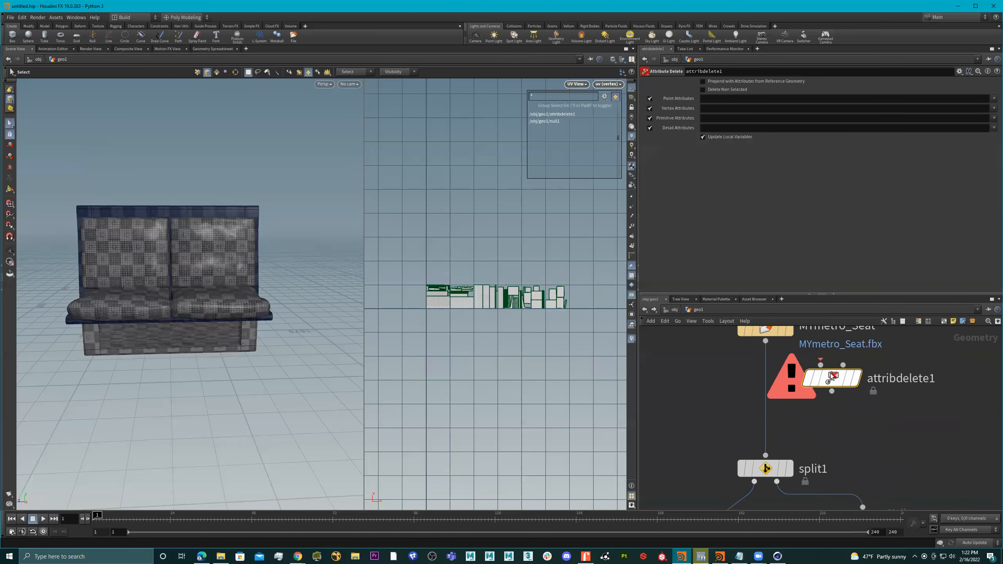
left_click_drag(813, 379, 770, 396)
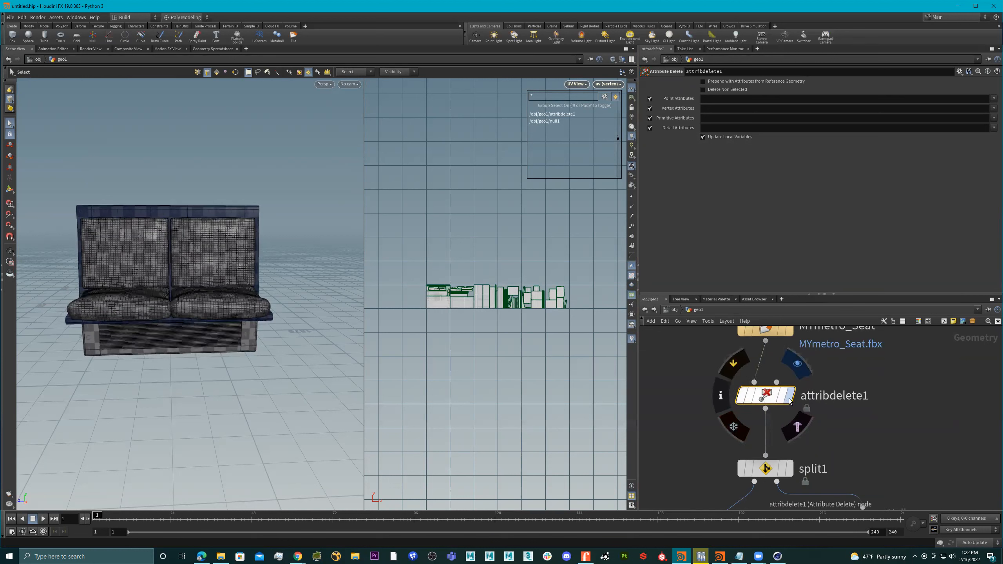
middle_click_drag(859, 387, 862, 407)
scroll(832, 398, "down", 2)
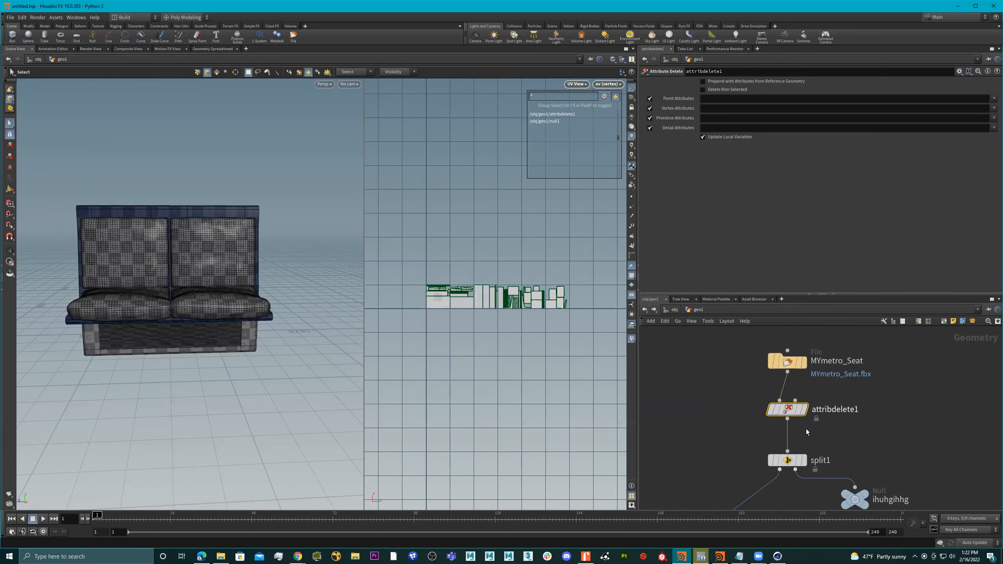
Step: Switch to Cinema 4D to examine the objects grouped under the metro Seat null, then return to Houdini
left_click(778, 557)
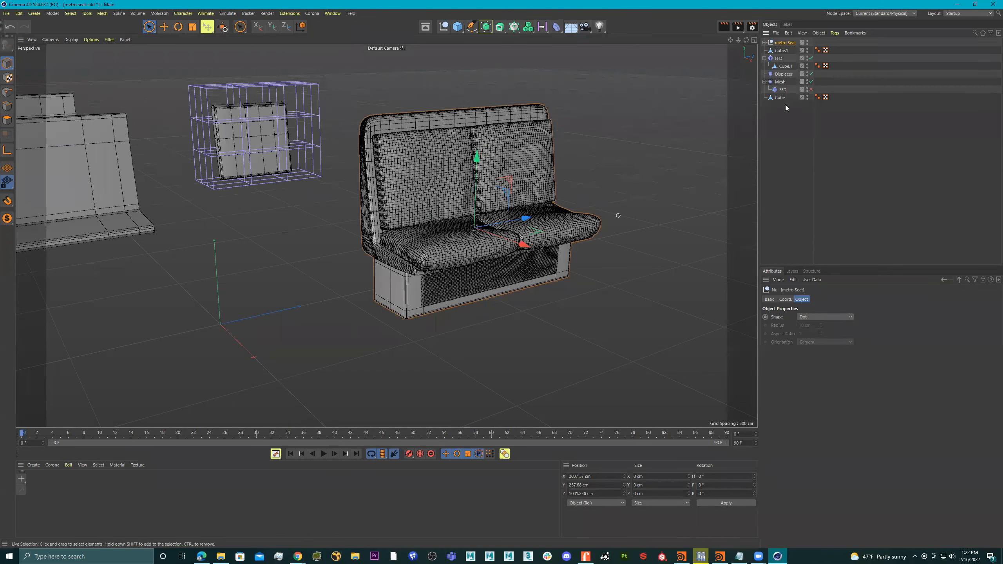
left_click(765, 43)
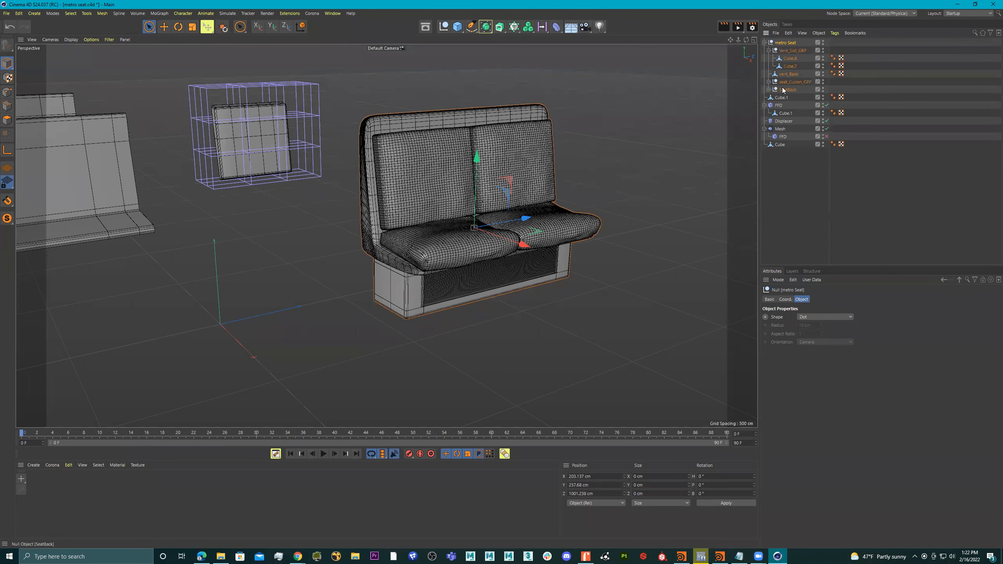
left_click(765, 42)
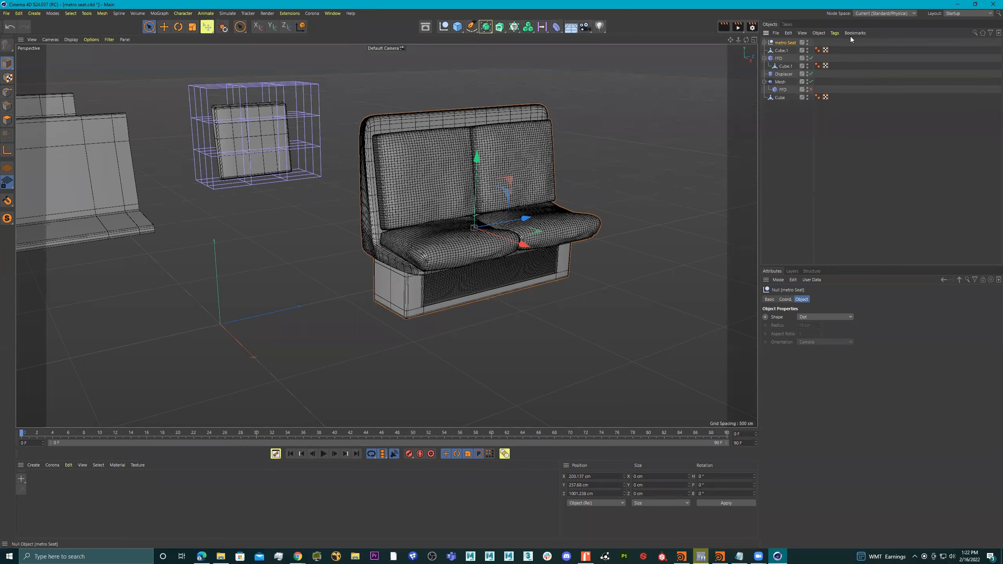
left_click(953, 4)
Step: Display attribdelete1 and MYmetro_Seat in turn, inspecting the imported file node's information and the seat from an angle
scroll(809, 419, "up", 2)
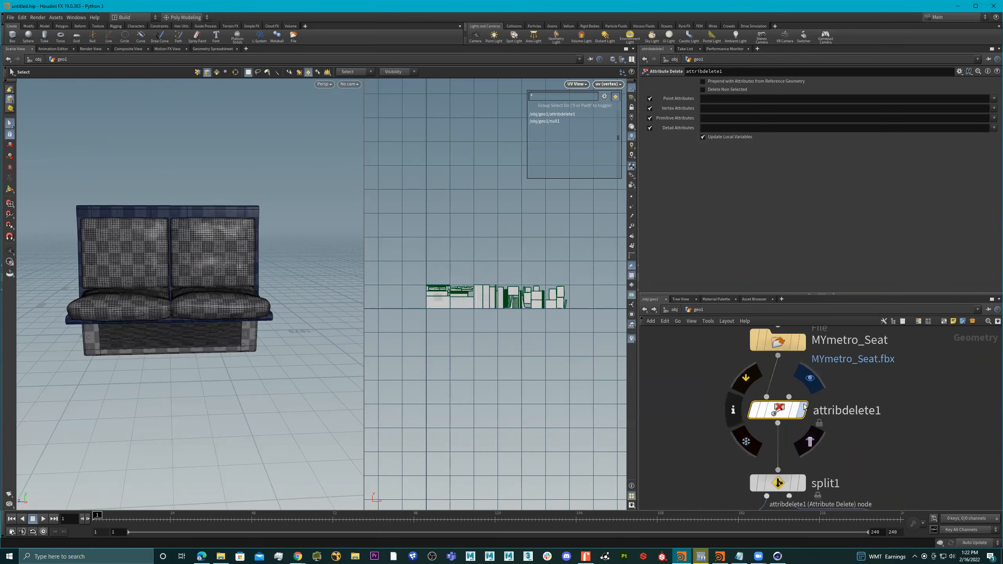
left_click(805, 409)
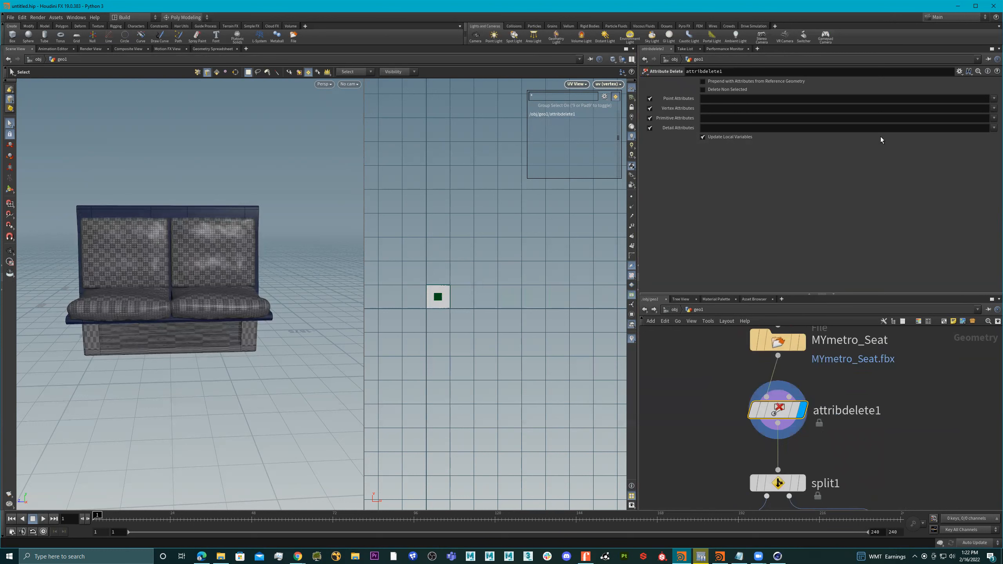
left_click(801, 341)
middle_click_drag(885, 409, 891, 436)
left_click(789, 373)
middle_click(789, 373)
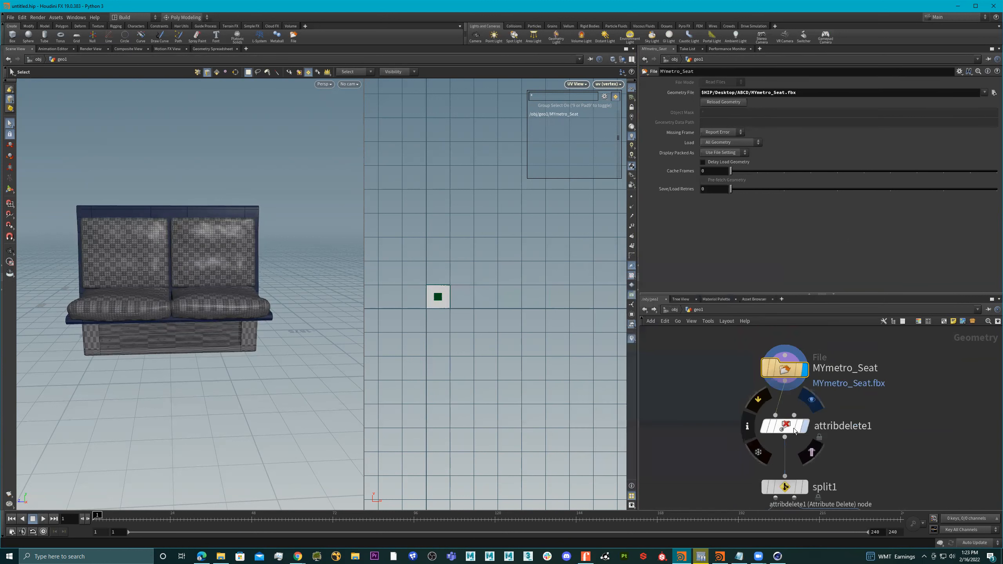
left_click(806, 426)
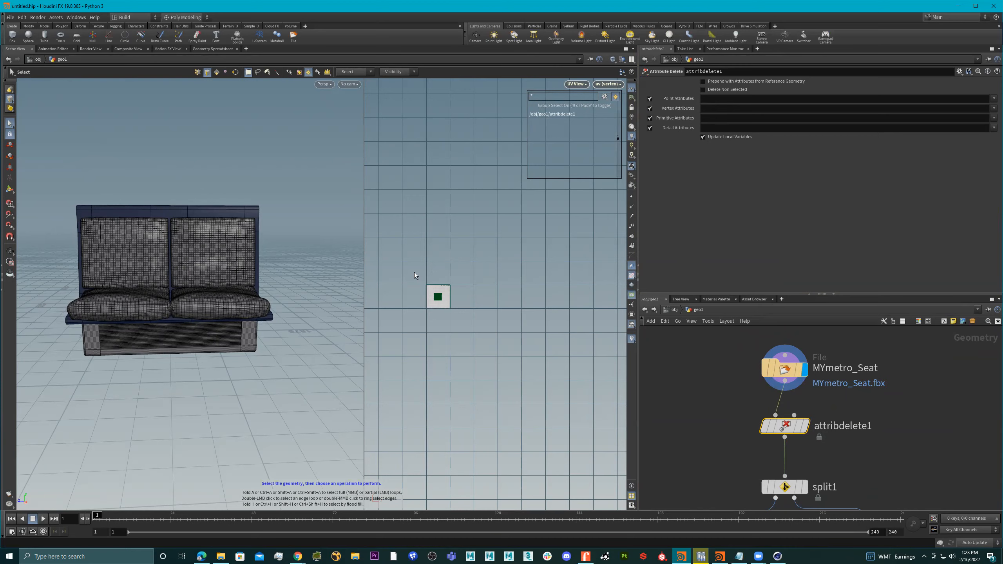
key("Escape")
mouse_move(196, 258)
left_mouse_down()
mouse_move(240, 269)
mouse_move(202, 240)
left_mouse_up()
middle_click_drag(202, 241, 213, 233, "alt")
scroll(830, 389, "down", 4)
middle_click_drag(849, 408, 853, 391)
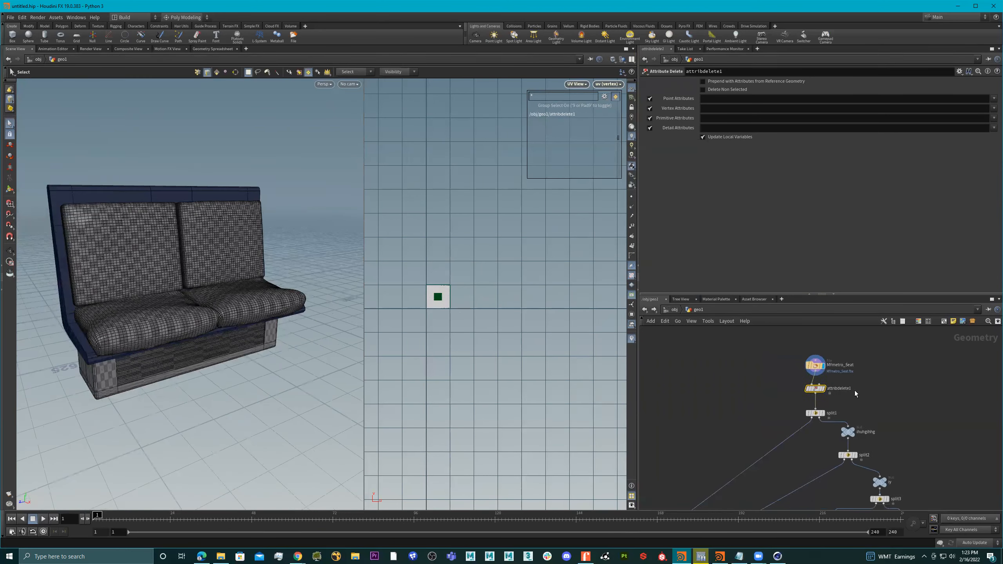
Step: Set OUT_MetroSeat at the network's end as the displayed node and select it
key("h")
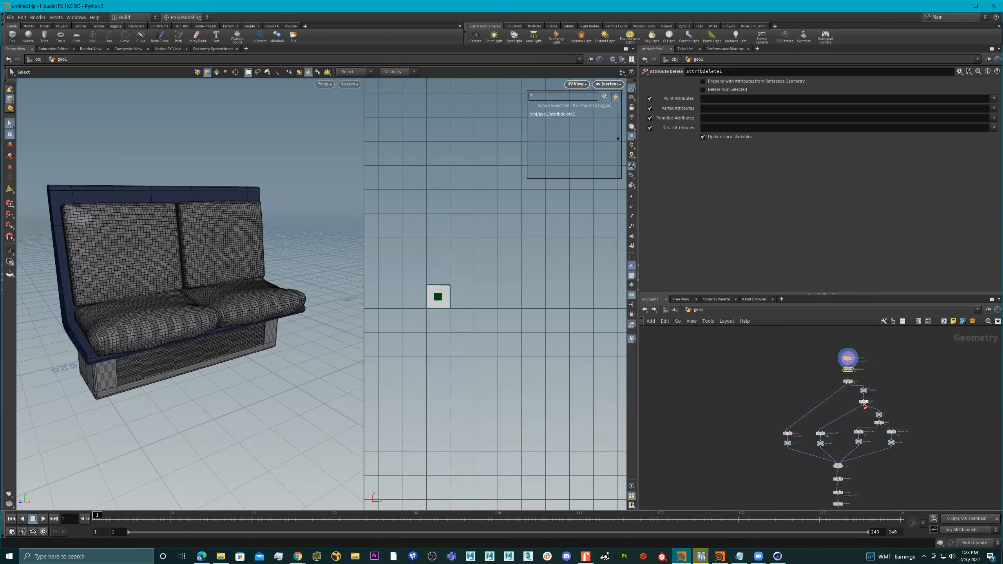
scroll(889, 407, "up", 5)
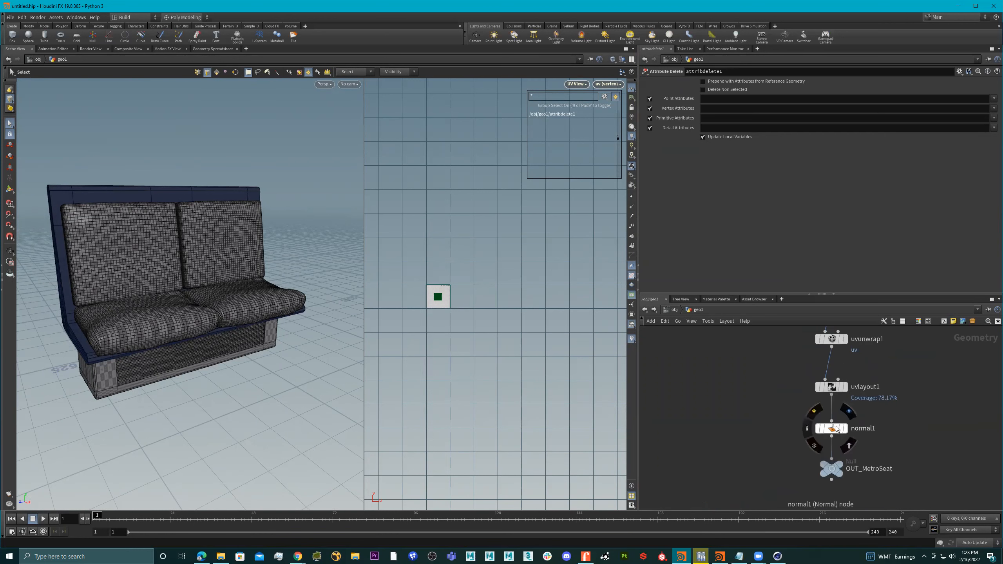
scroll(865, 438, "up", 5)
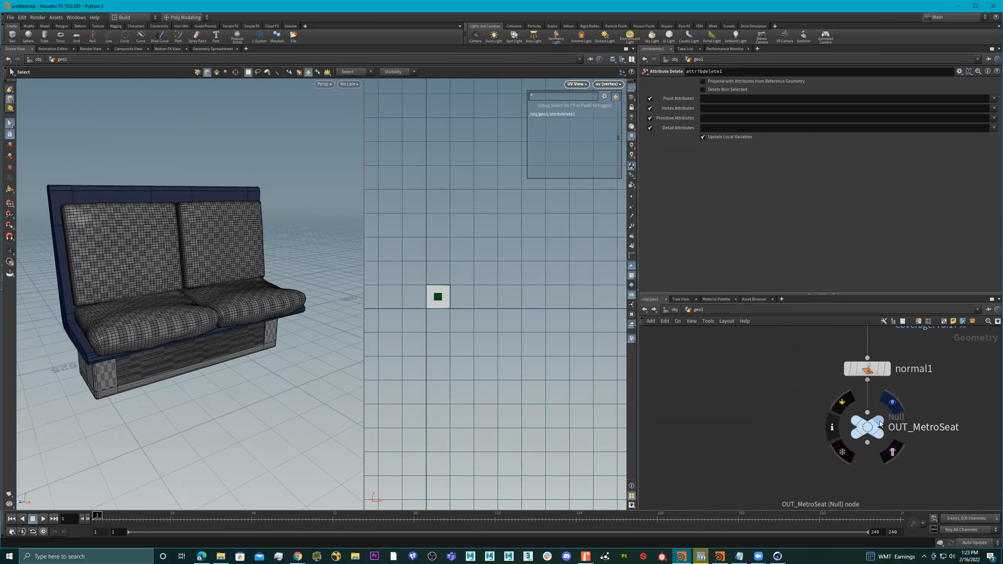
left_click(891, 402)
left_click(869, 427)
middle_click_drag(935, 453, 856, 448)
scroll(827, 441, "up", 2)
scroll(842, 425, "down", 5)
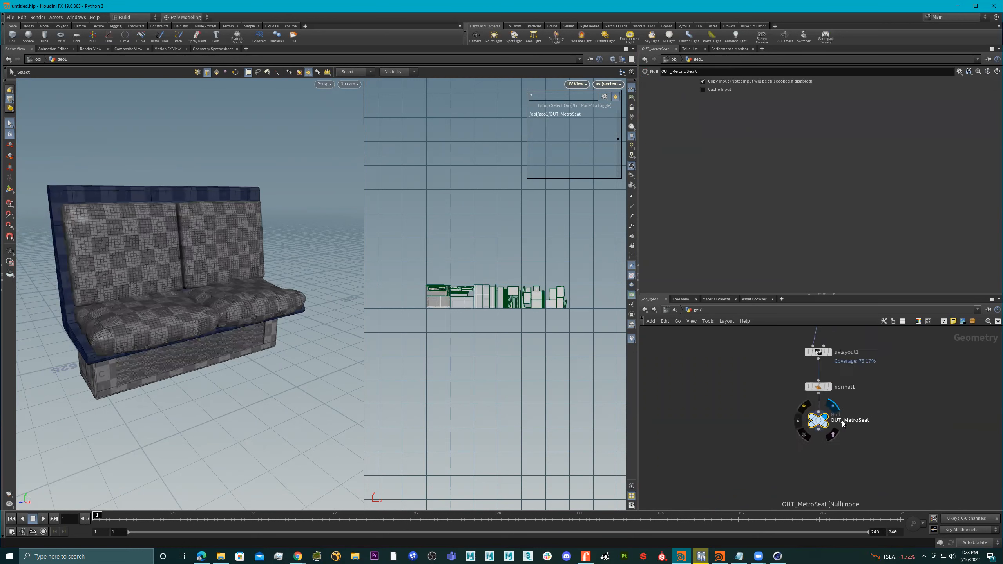
Step: Start saving the geometry of the OUT_MetroSeat node and browse for the output file to the Desktop/ABCD folder
scroll(825, 424, "up", 5)
right_click(808, 419)
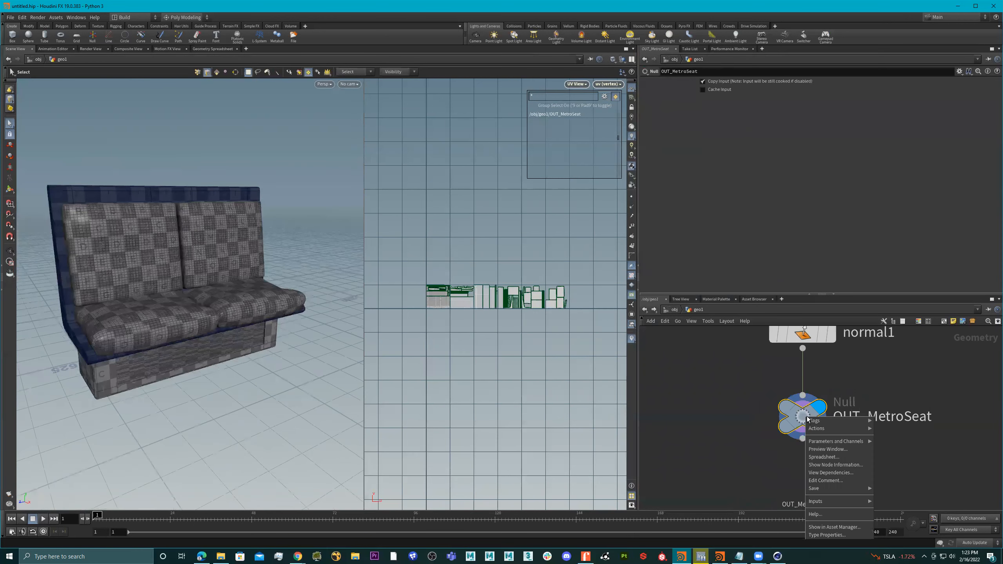
mouse_move(846, 486)
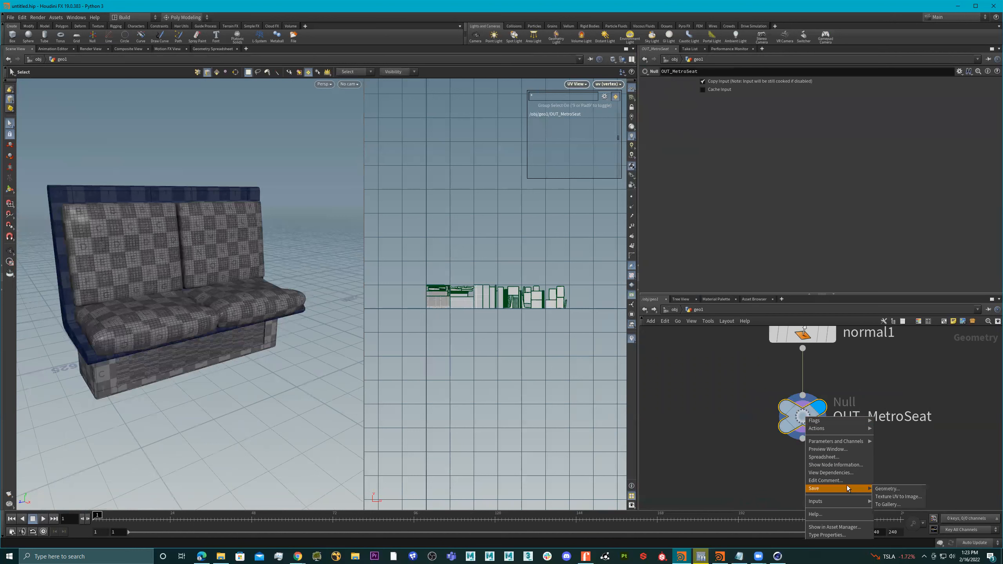
left_click(892, 488)
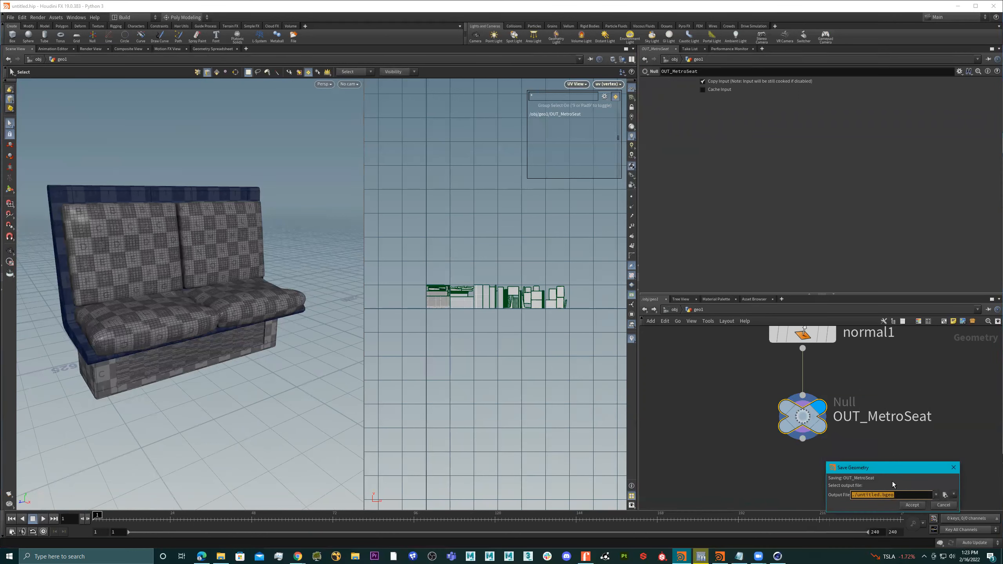
left_click(945, 495)
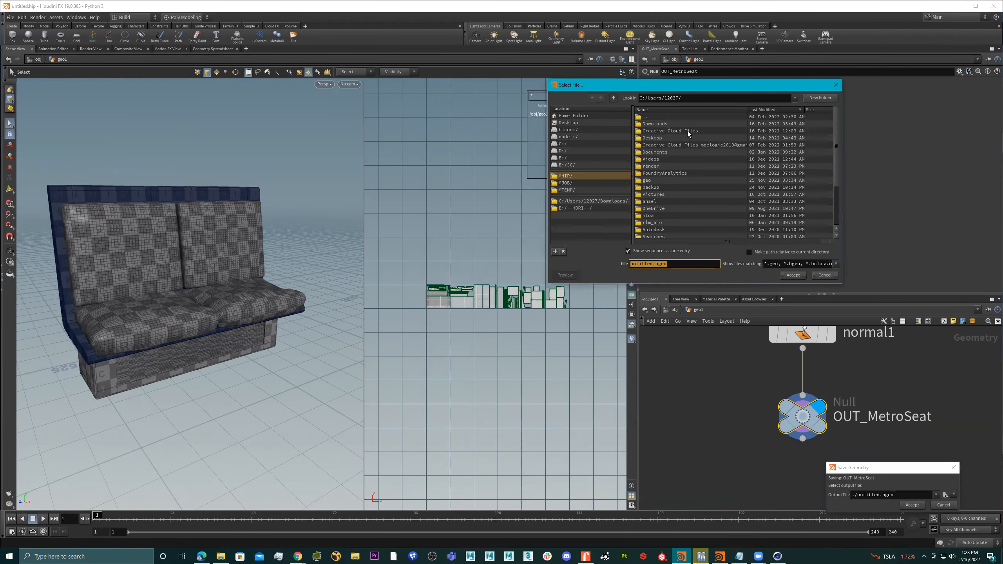
left_click_drag(688, 89, 1002, 89)
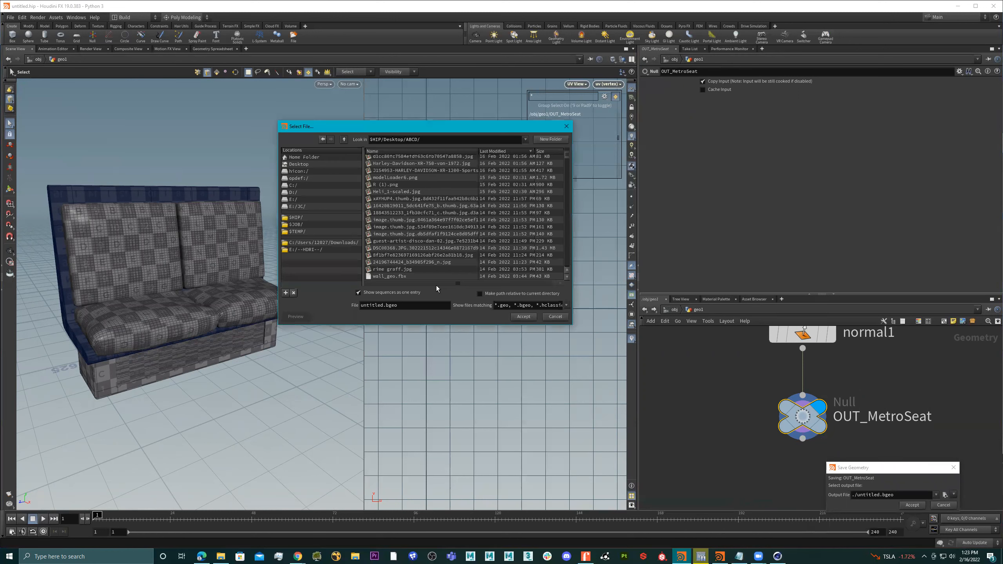
Step: Replace the untitled part of the output file name with metro_seatUV and look through the available file formats
double_click(383, 305)
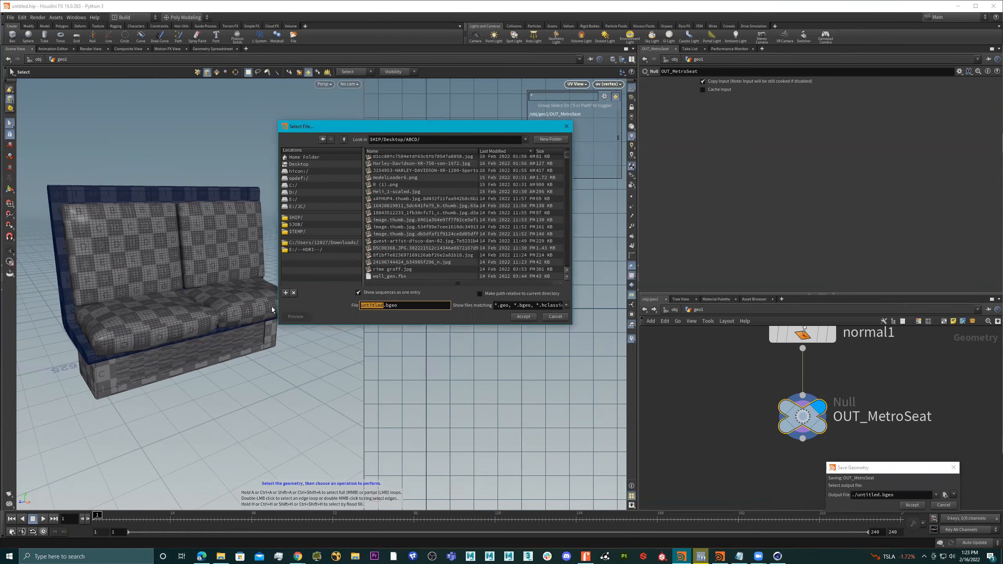
type("metro_seat")
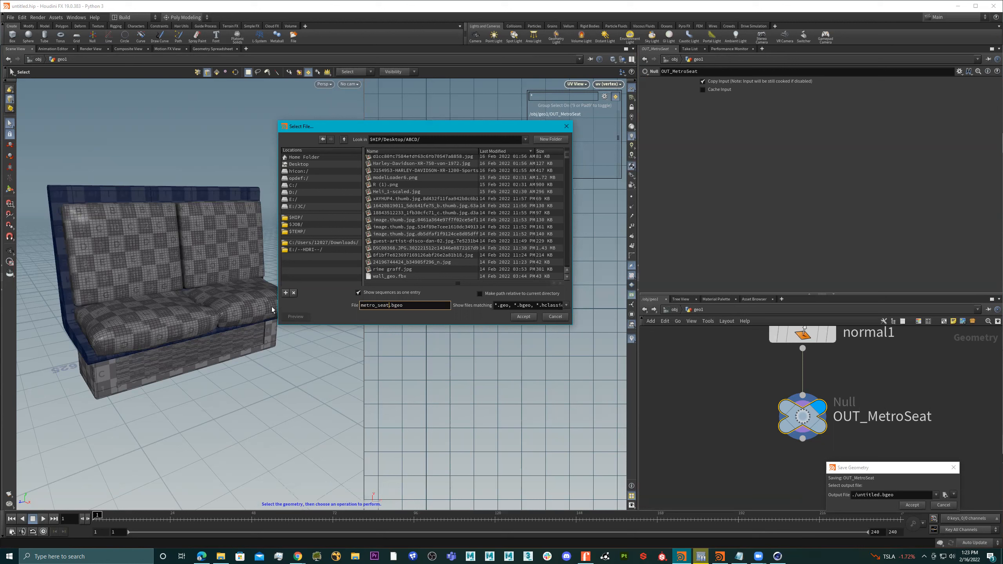
type("UV")
left_click(566, 305)
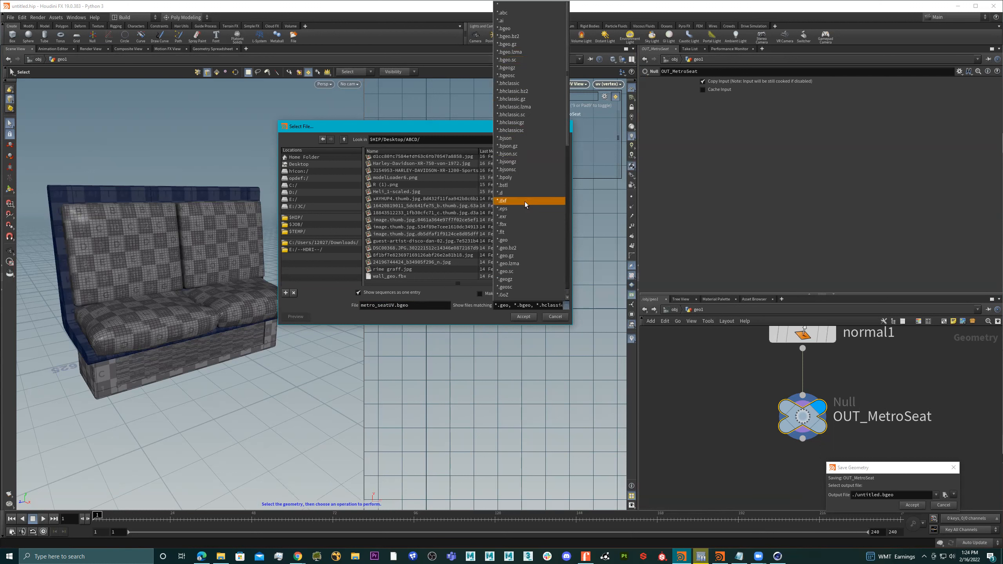
left_click(416, 306)
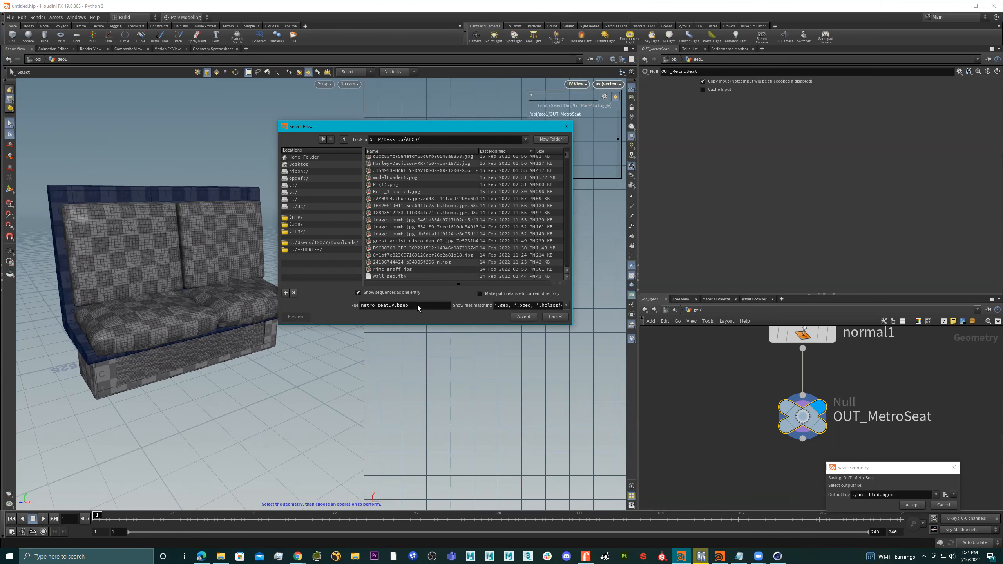
Step: Change the file extension to fbx and save the geometry as metro_seatUV.fbx in the ABCD folder
left_click(417, 305)
left_click(419, 304)
key("BackSpace")
key("BackSpace")
key("BackSpace")
type("fbx")
left_click(521, 317)
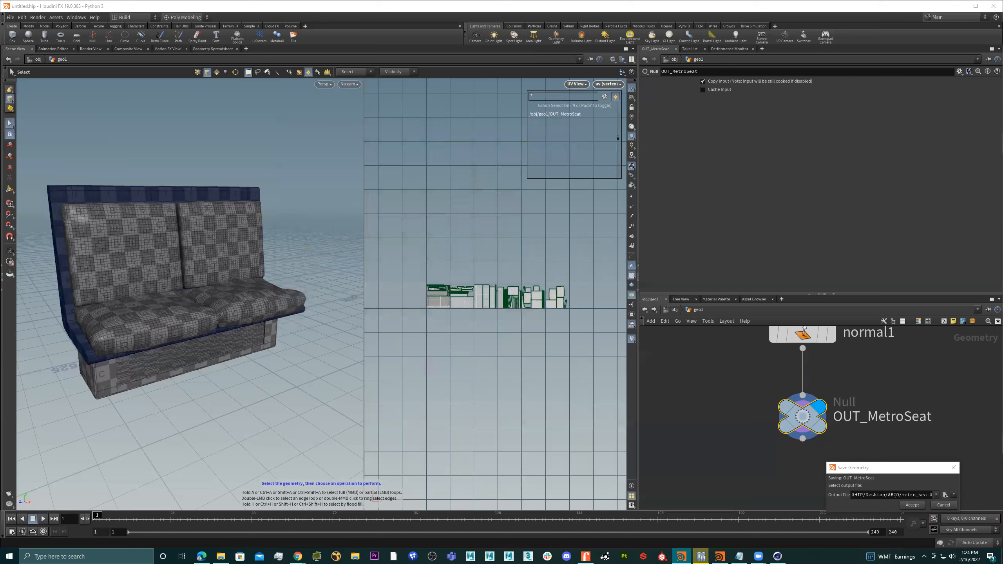
left_click_drag(826, 496, 772, 495)
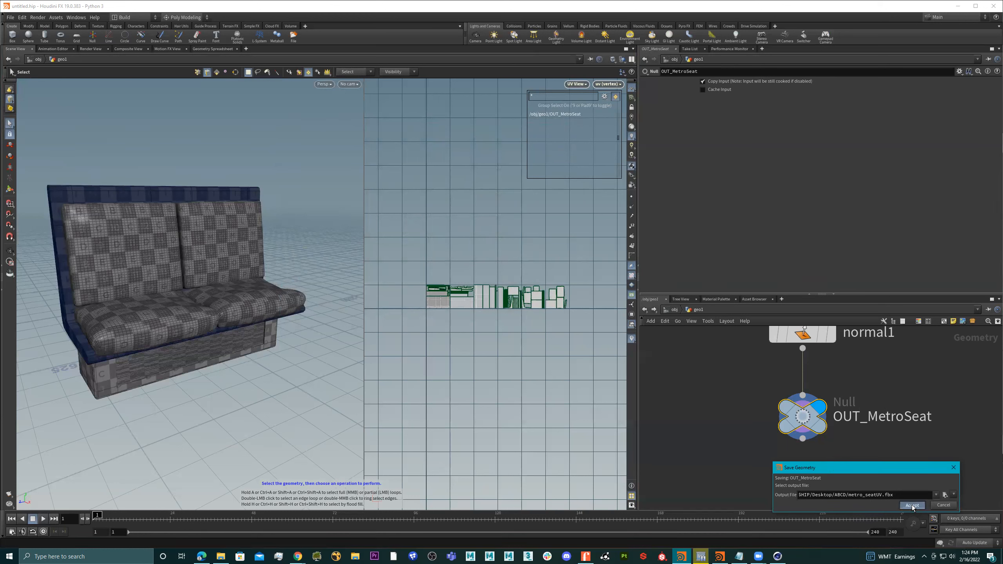
key("Return")
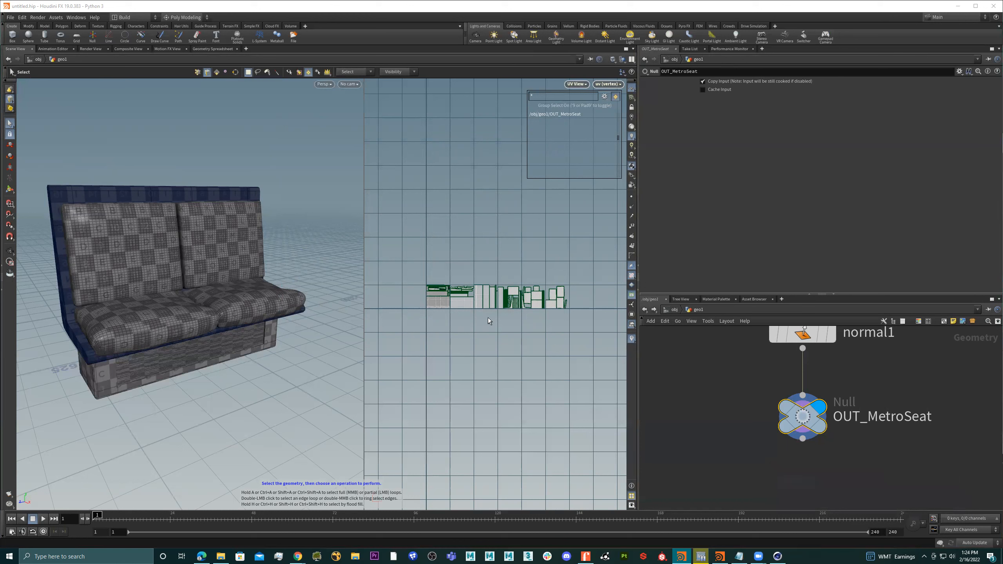